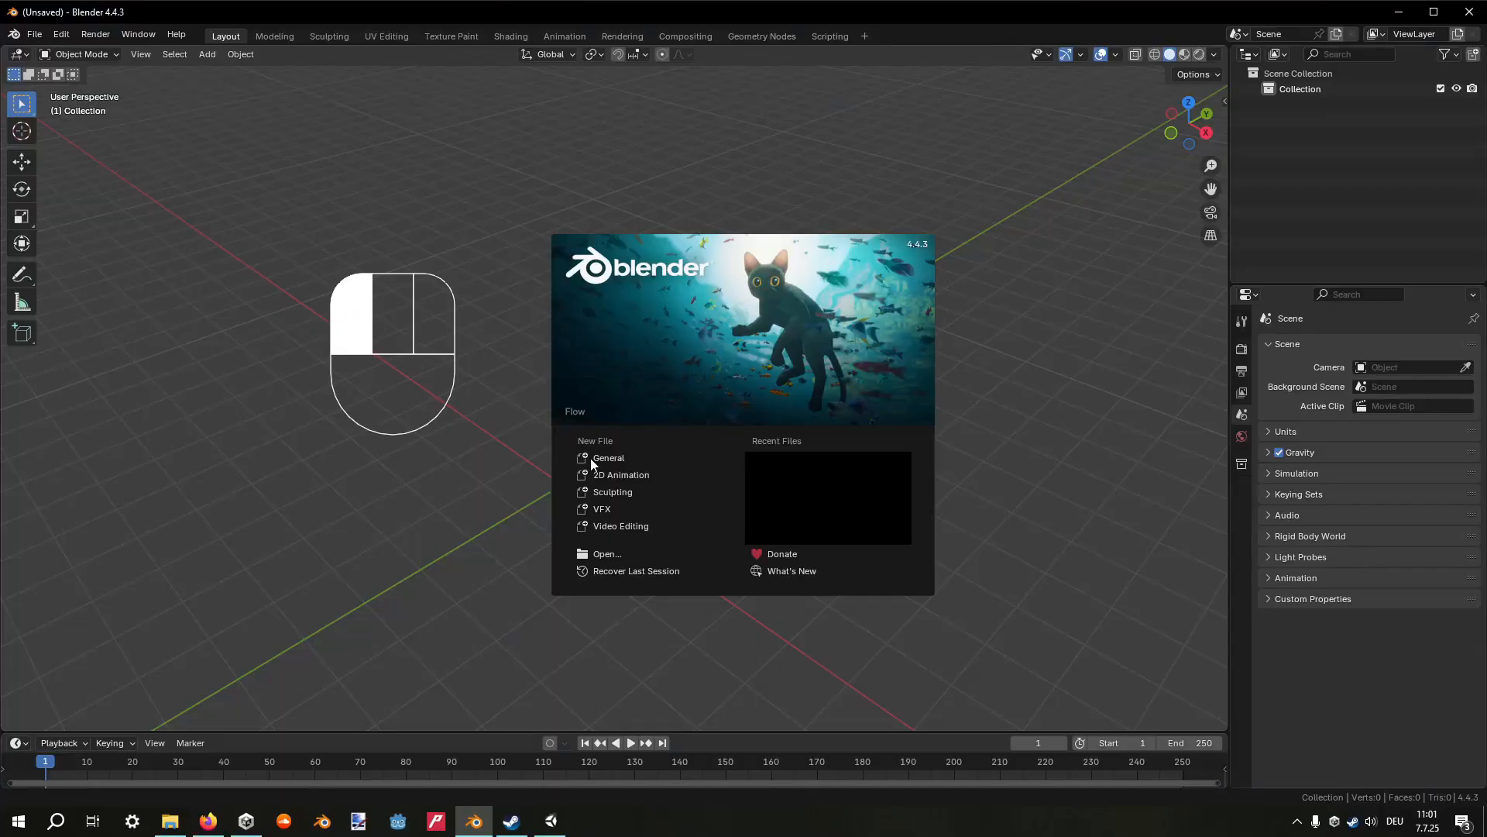
# Start a new General file and activate the Move tool.
pyautogui.click(635, 459)
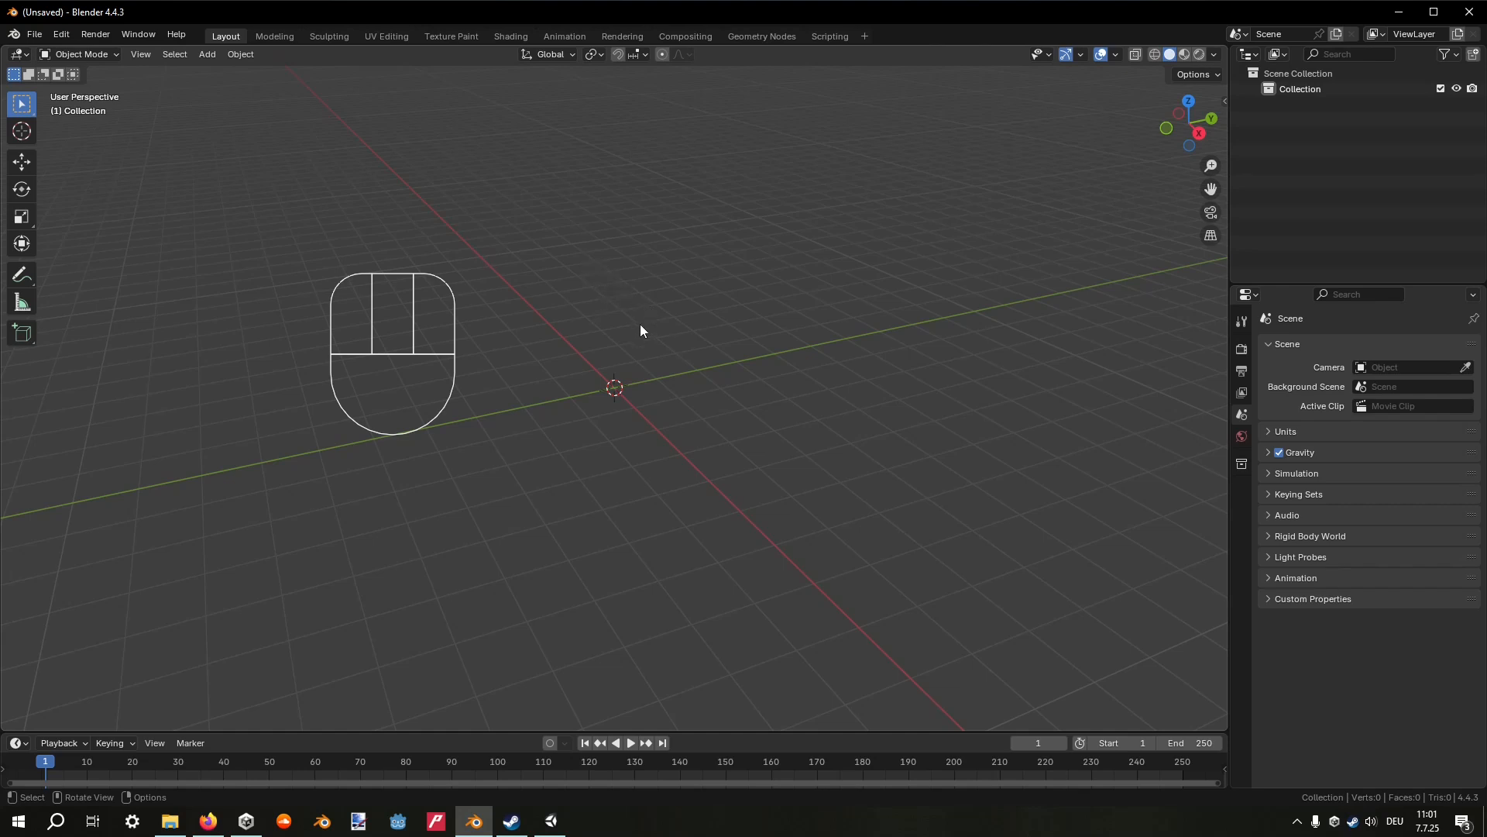
pyautogui.press('s')
pyautogui.press('d')
pyautogui.press('a')
pyautogui.press('s')
pyautogui.press('d')
pyautogui.press('w')
pyautogui.rightClick(612, 298)
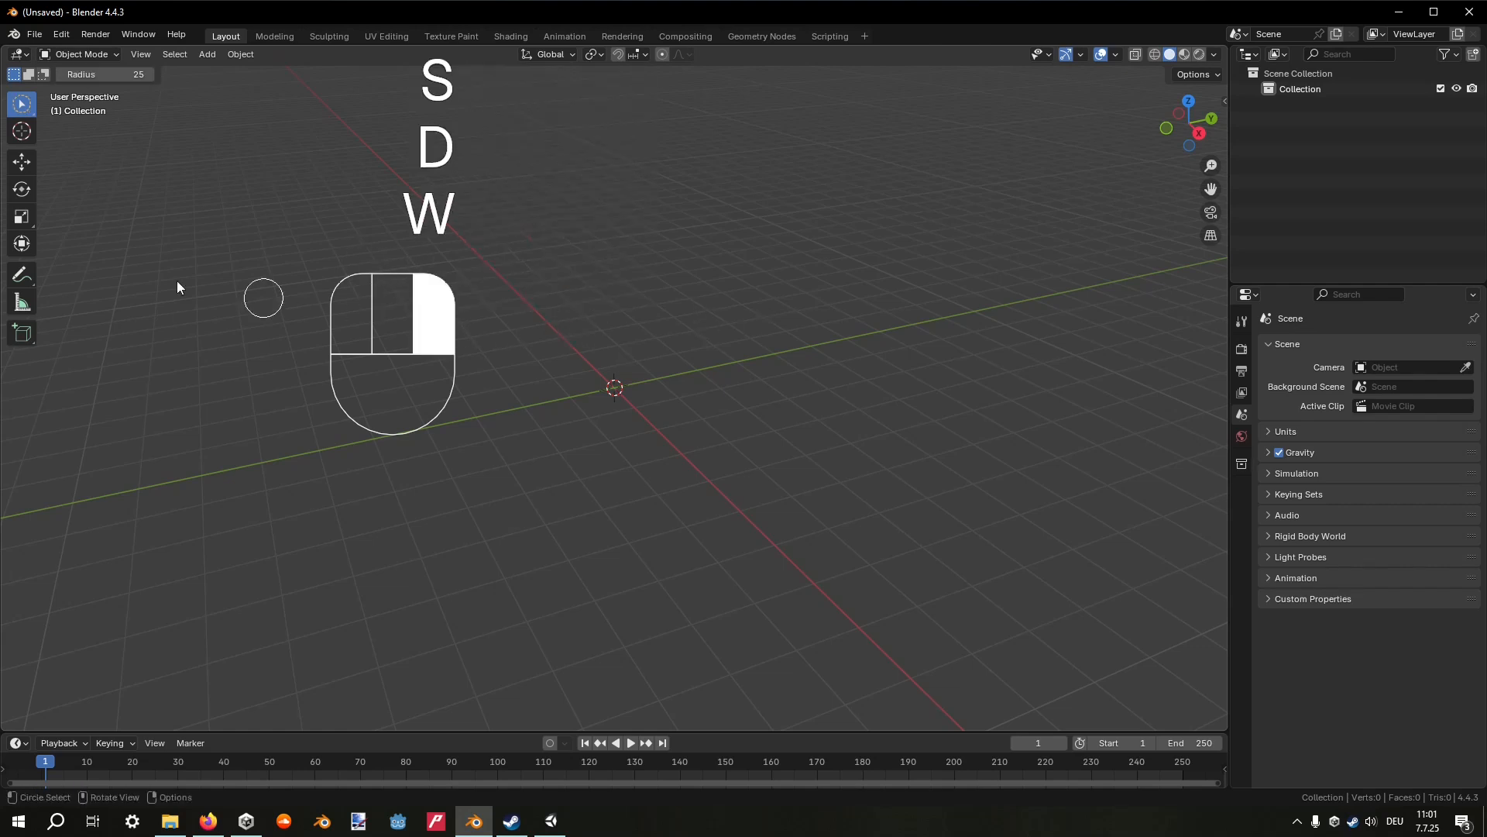
pyautogui.click(21, 161)
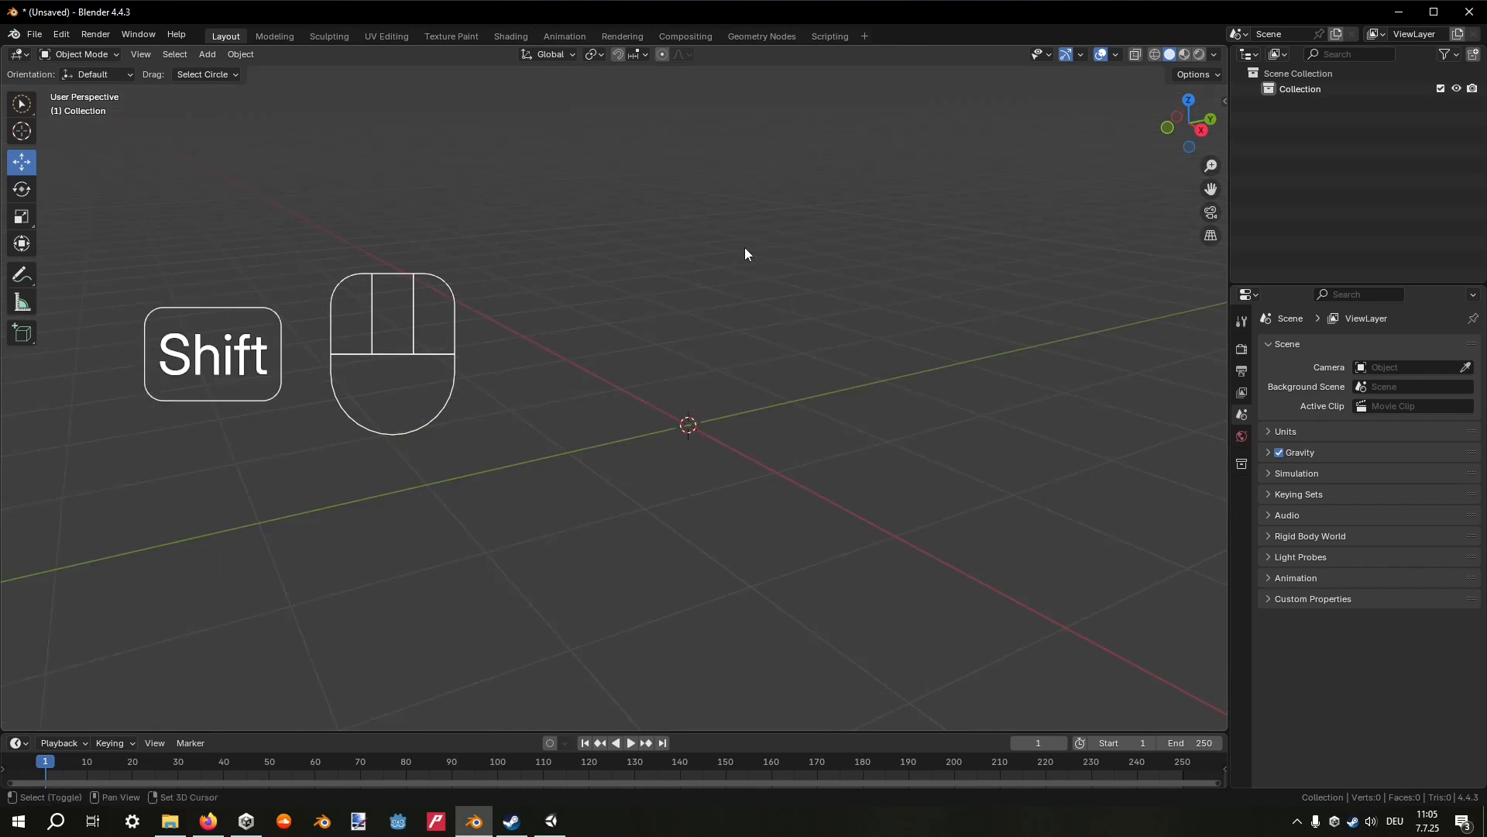
# Add a Path curve to the scene.
pyautogui.hotkey('shift', 'a')
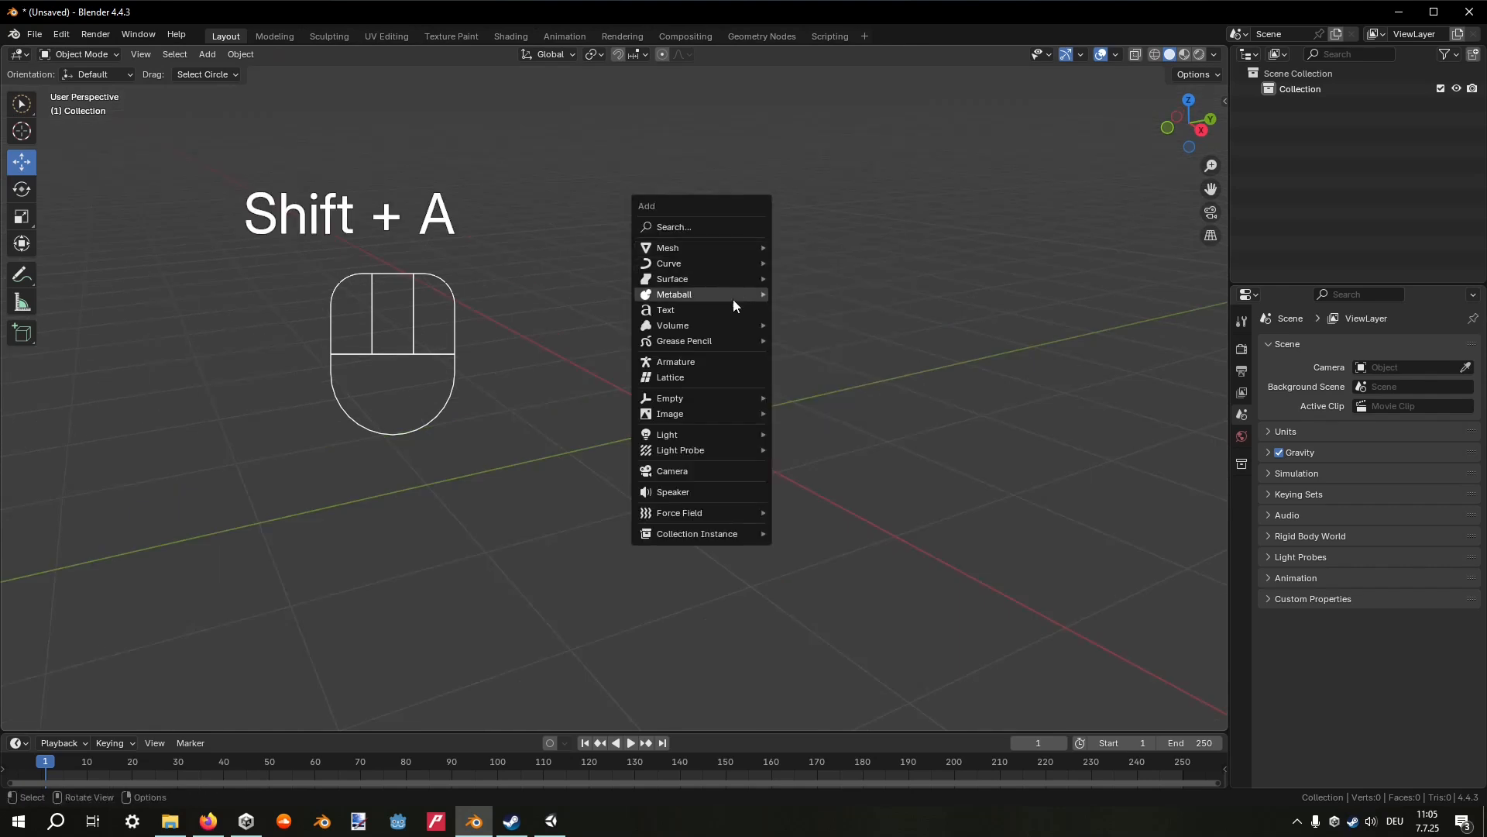
pyautogui.moveTo(714, 263)
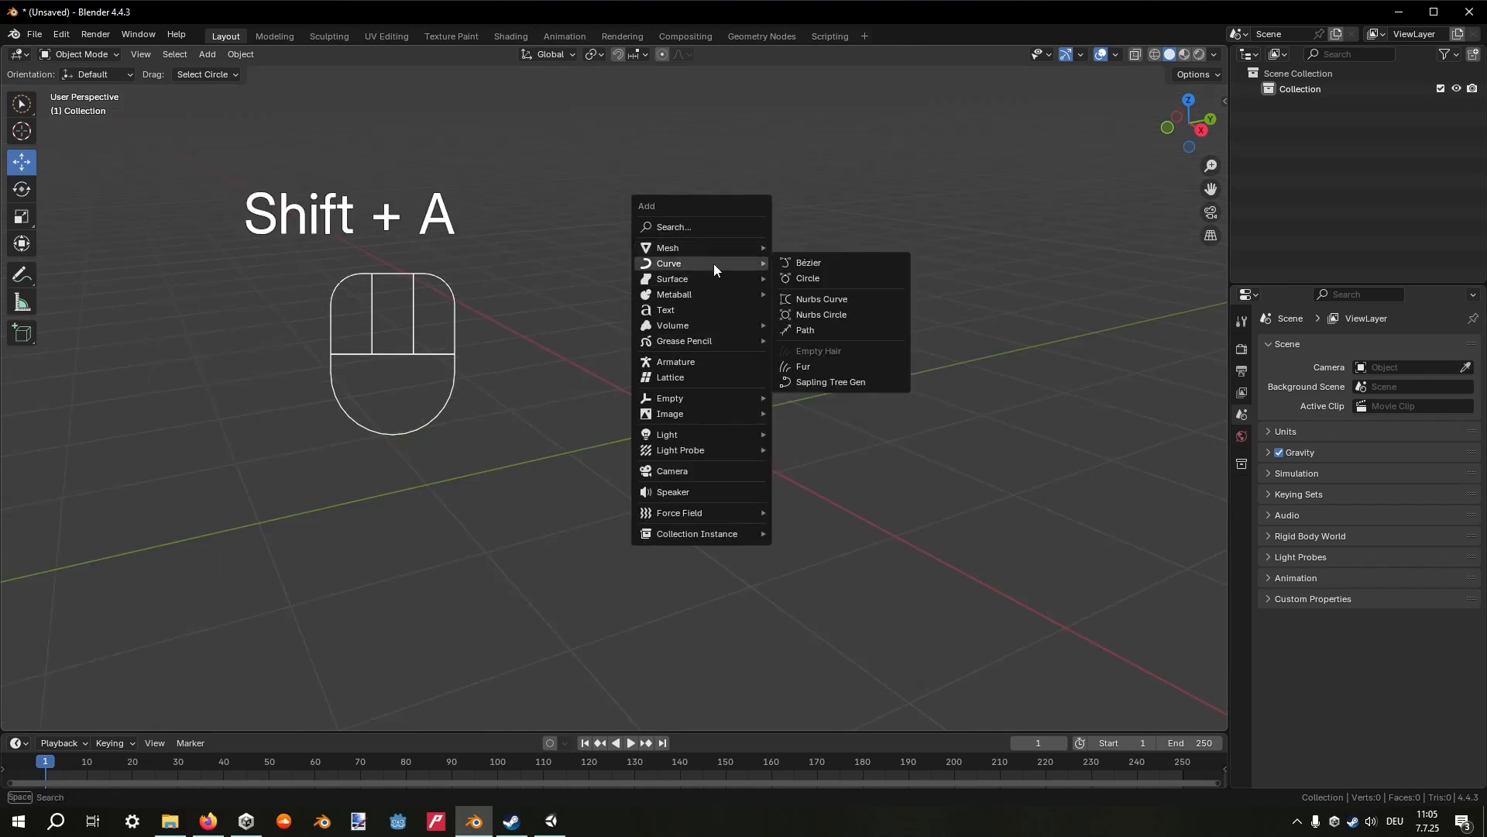
pyautogui.click(837, 331)
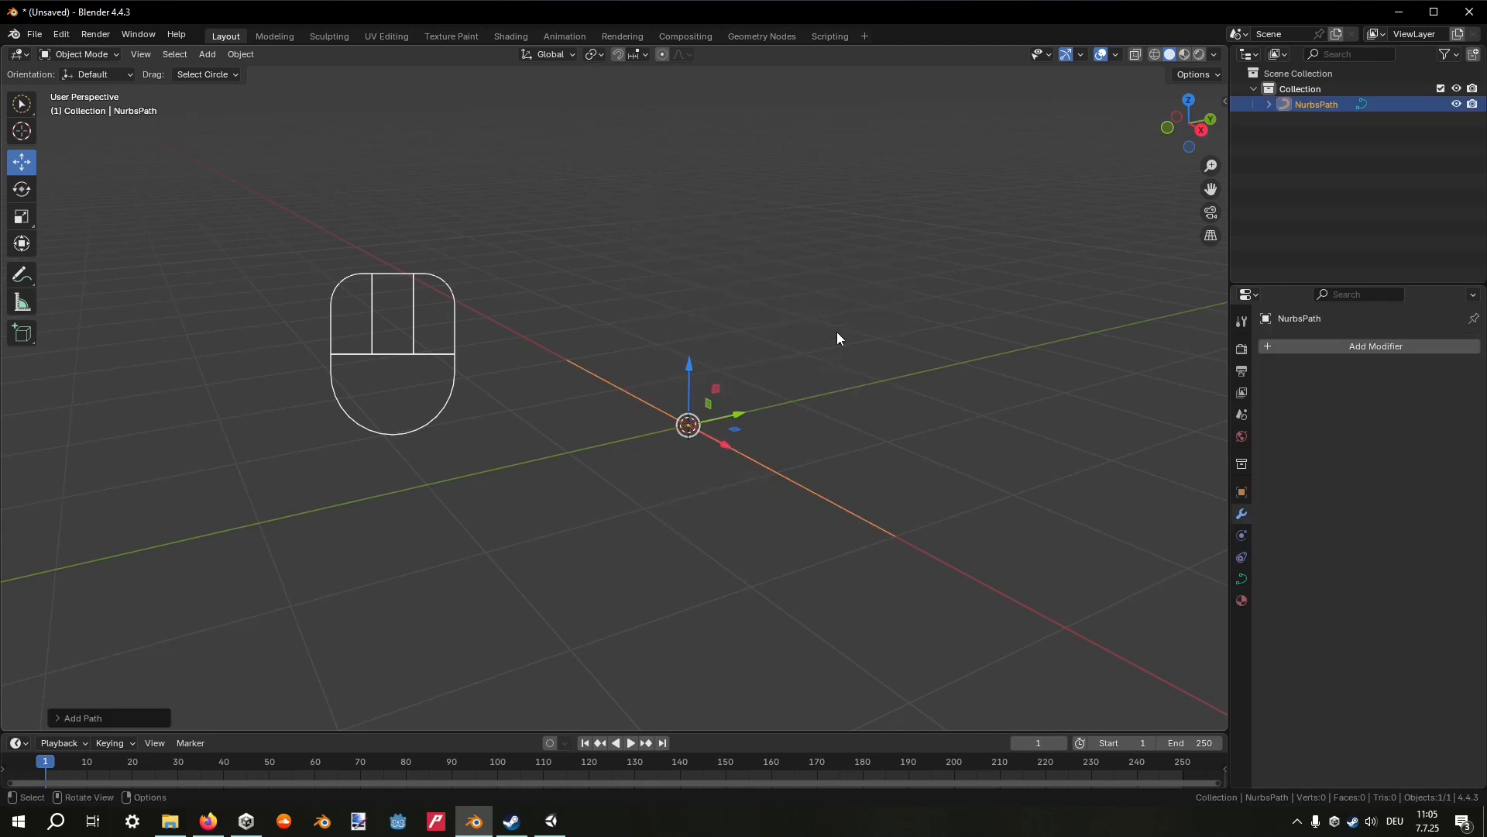
# In Edit Mode, delete the two control points on the positive X half of the path.
pyautogui.moveTo(833, 339); pyautogui.dragTo(888, 355, button='middle')
pyautogui.moveTo(792, 374); pyautogui.dragTo(829, 340, button='middle')
pyautogui.keyDown('shift'); pyautogui.moveTo(829, 340); pyautogui.dragTo(906, 391, button='middle'); pyautogui.keyUp('shift')
pyautogui.moveTo(906, 391); pyautogui.dragTo(561, 462, button='middle')
pyautogui.press('Tab')
pyautogui.click(566, 462)
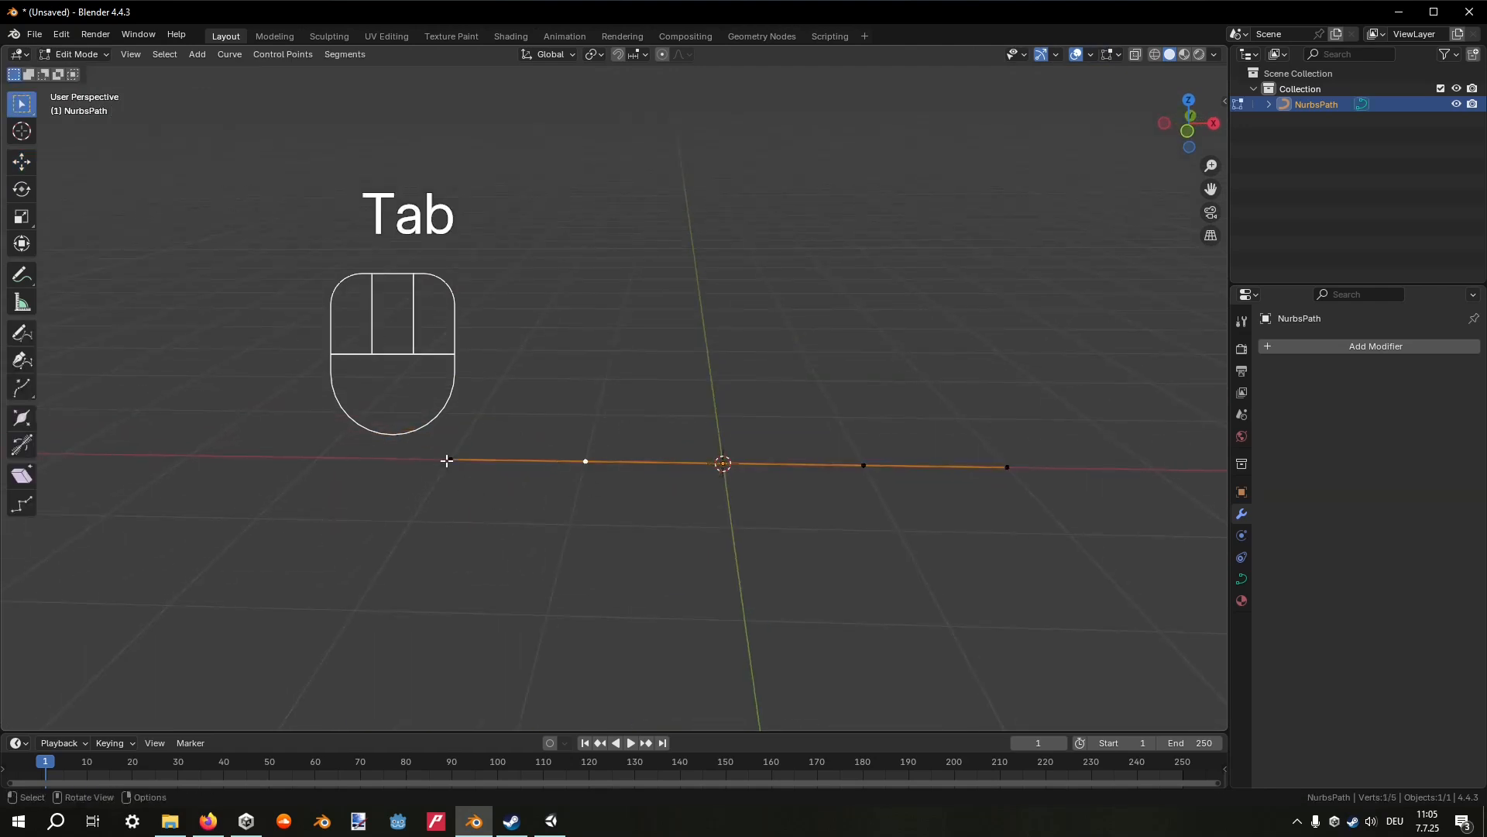
pyautogui.click(784, 459)
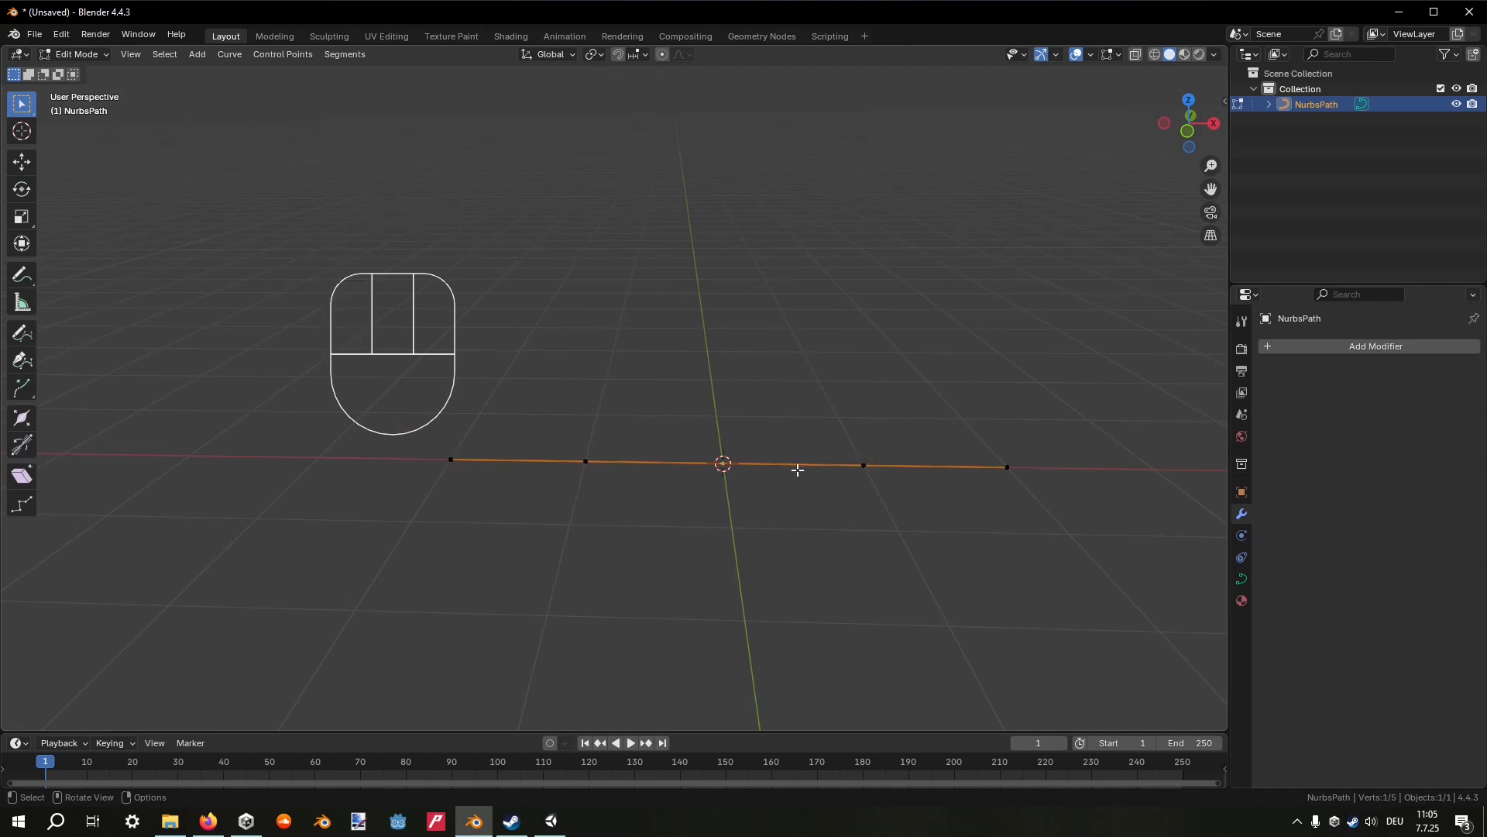
pyautogui.keyDown('shift'); pyautogui.click(1005, 468); pyautogui.keyUp('shift')
pyautogui.press('x')
pyautogui.click(966, 478)
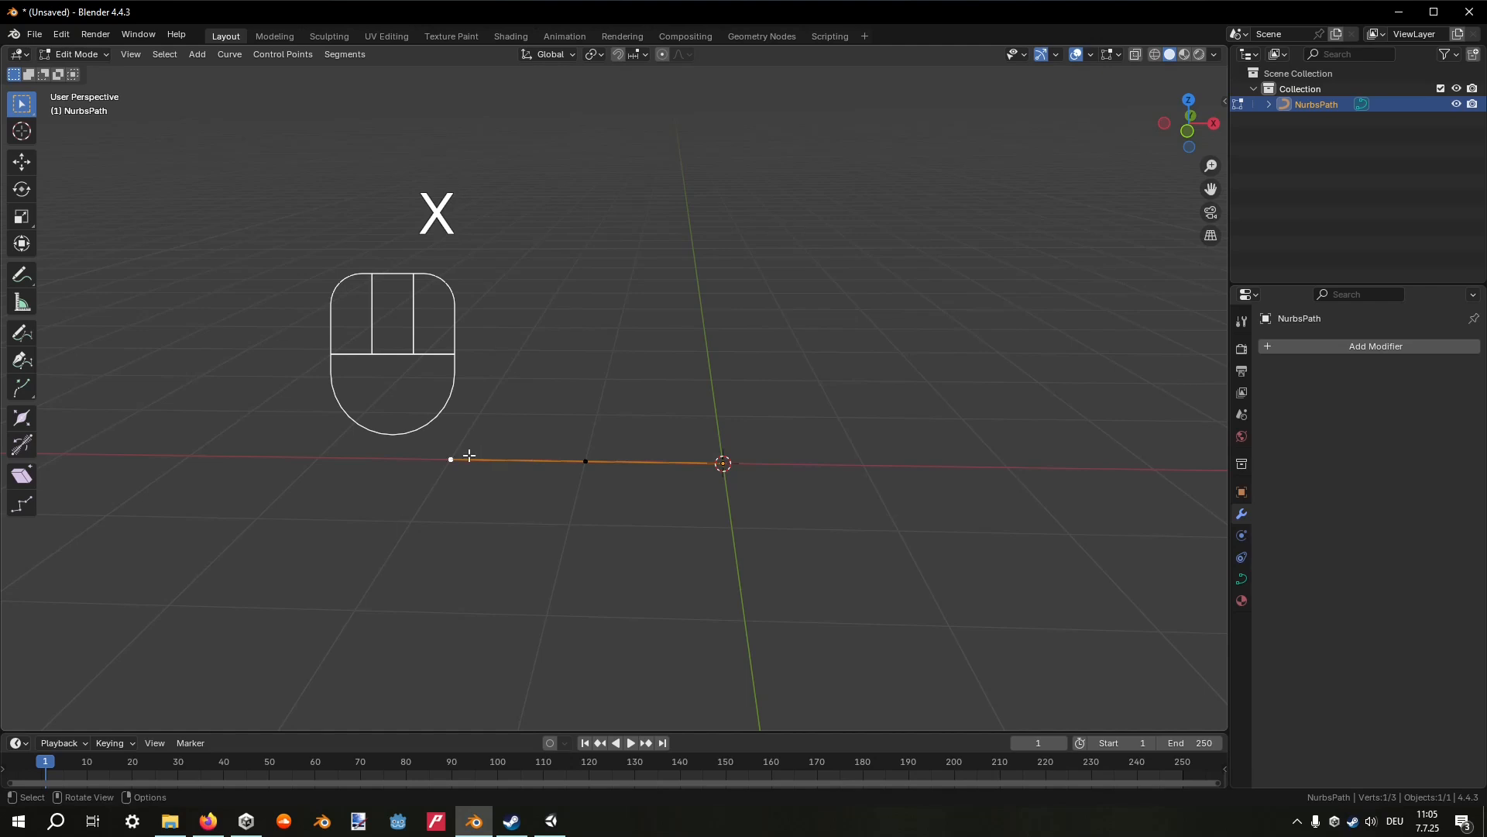
# Raise the path's outer end point about 1.3 m along the Z axis.
pyautogui.moveTo(584, 462); pyautogui.dragTo(645, 287, button='middle')
pyautogui.press('g')
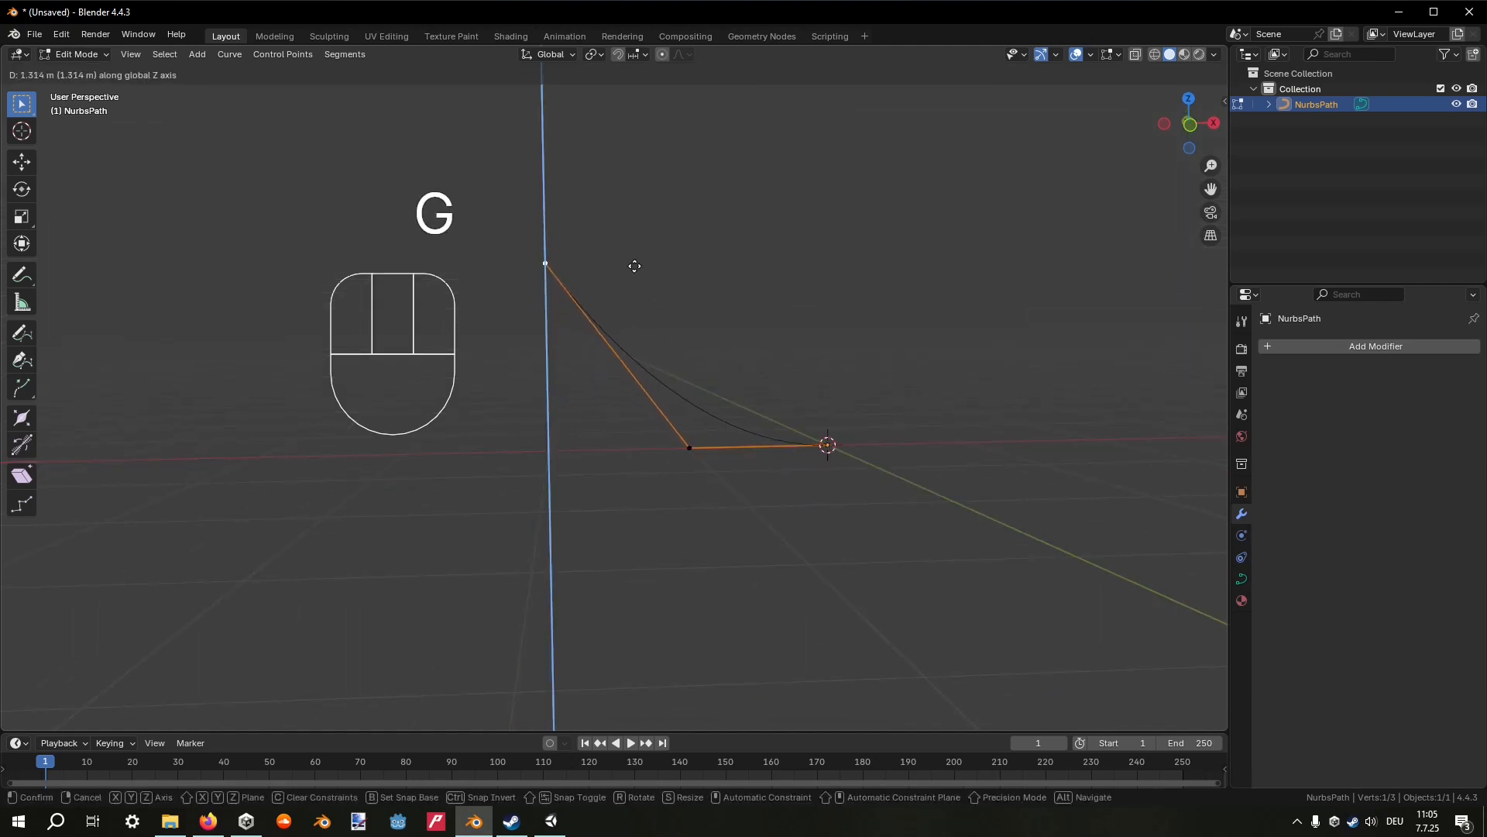
pyautogui.click(634, 253)
# Shape the curve by moving its middle control point outward along negative X and adjusting its height along Z to ground level.
pyautogui.click(700, 424)
pyautogui.press('g')
pyautogui.moveTo(702, 418); pyautogui.dragTo(660, 457, button='middle')
pyautogui.click(671, 419)
pyautogui.press('g')
pyautogui.click(664, 325)
pyautogui.press('g')
pyautogui.click(620, 356)
pyautogui.press('g')
pyautogui.click(636, 419)
pyautogui.press('g')
pyautogui.click(681, 422)
pyautogui.press('g')
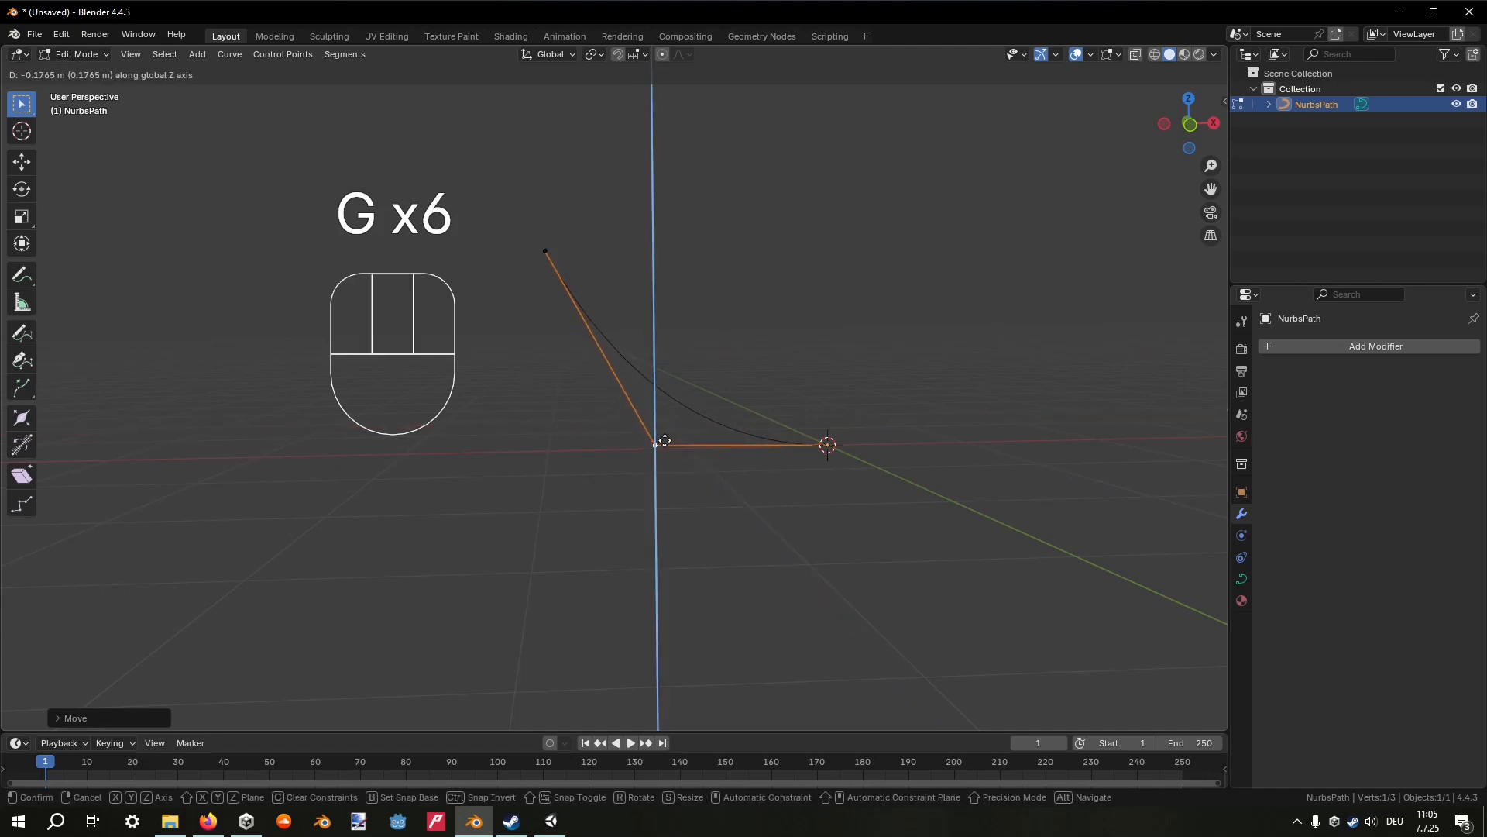
pyautogui.click(665, 440)
# Move the middle and outer end points together about 0.45 m along negative X.
pyautogui.press('g')
pyautogui.moveTo(678, 382); pyautogui.dragTo(601, 372, button='middle')
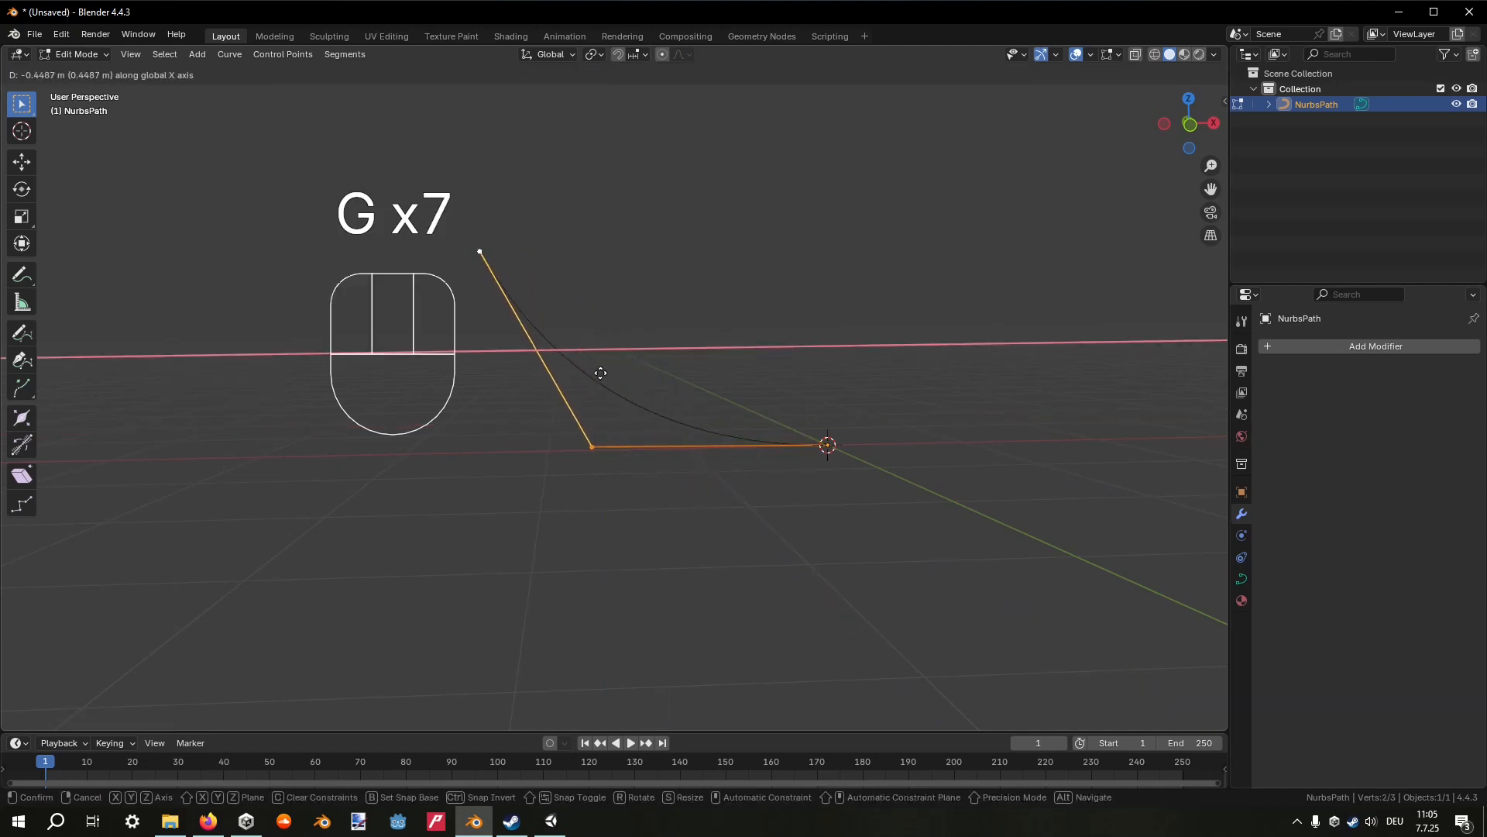
pyautogui.click(601, 373)
pyautogui.click(709, 355)
# Return to Object Mode and convert the curved path to a mesh.
pyautogui.press('Tab')
pyautogui.click(743, 344)
pyautogui.scroll(-1, 805, 317)
pyautogui.moveTo(846, 302); pyautogui.dragTo(883, 322, button='middle')
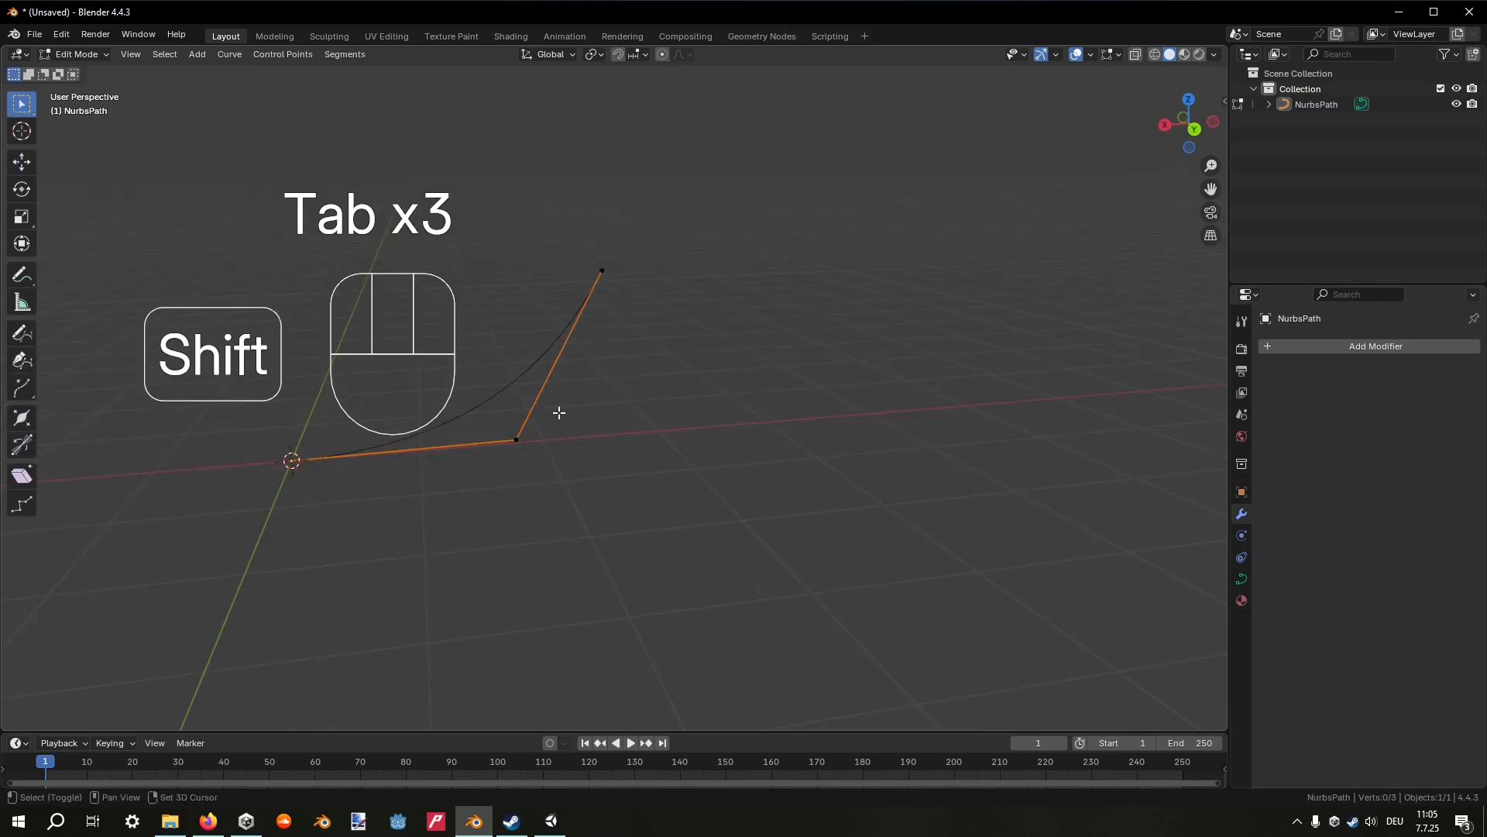
pyautogui.keyDown('shift'); pyautogui.moveTo(560, 412); pyautogui.dragTo(787, 388, button='middle'); pyautogui.keyUp('shift')
pyautogui.moveTo(787, 388); pyautogui.dragTo(722, 407, button='middle')
pyautogui.press('Tab')
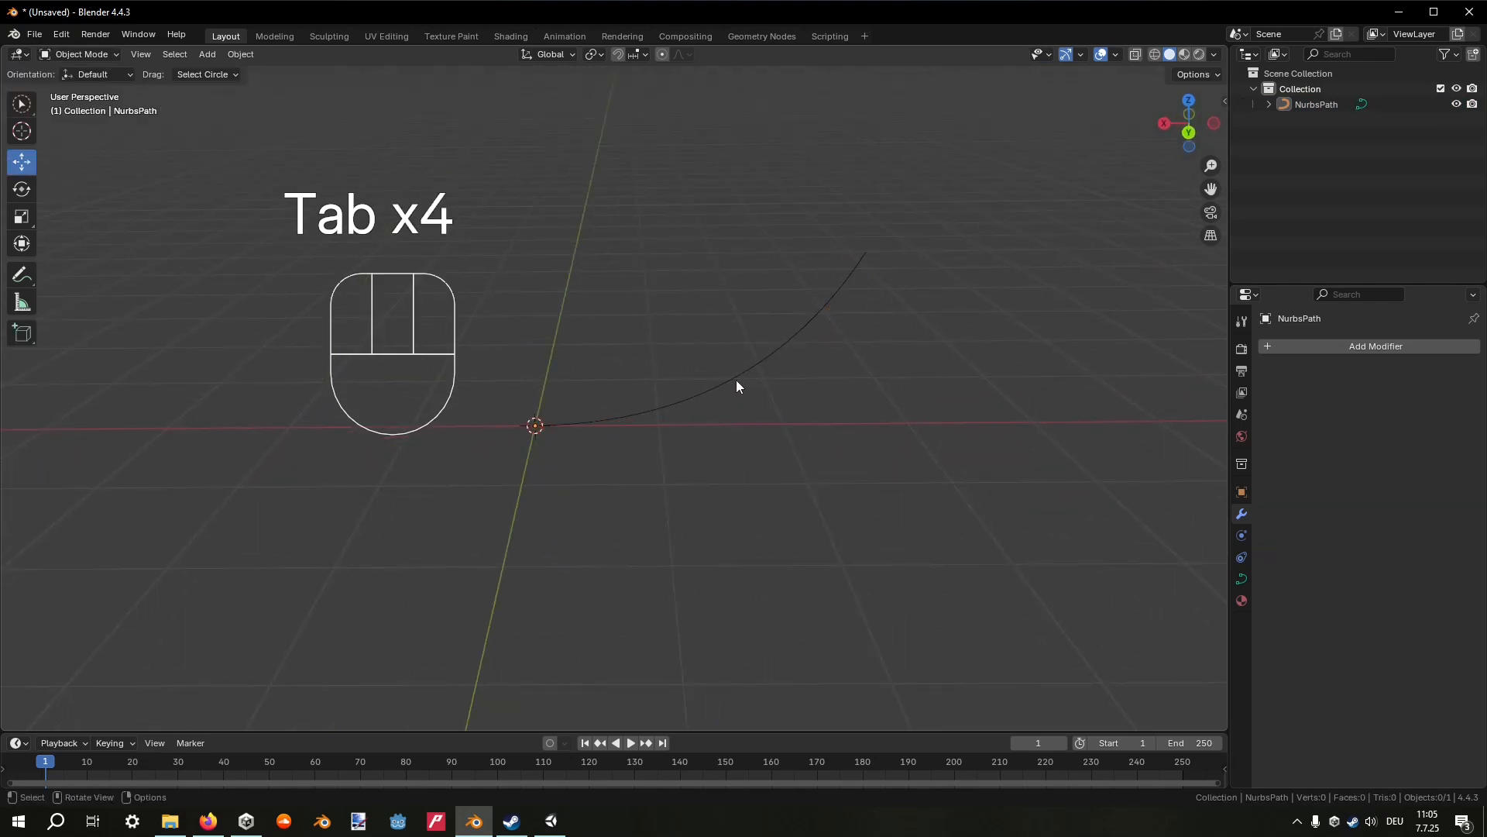
pyautogui.click(737, 382)
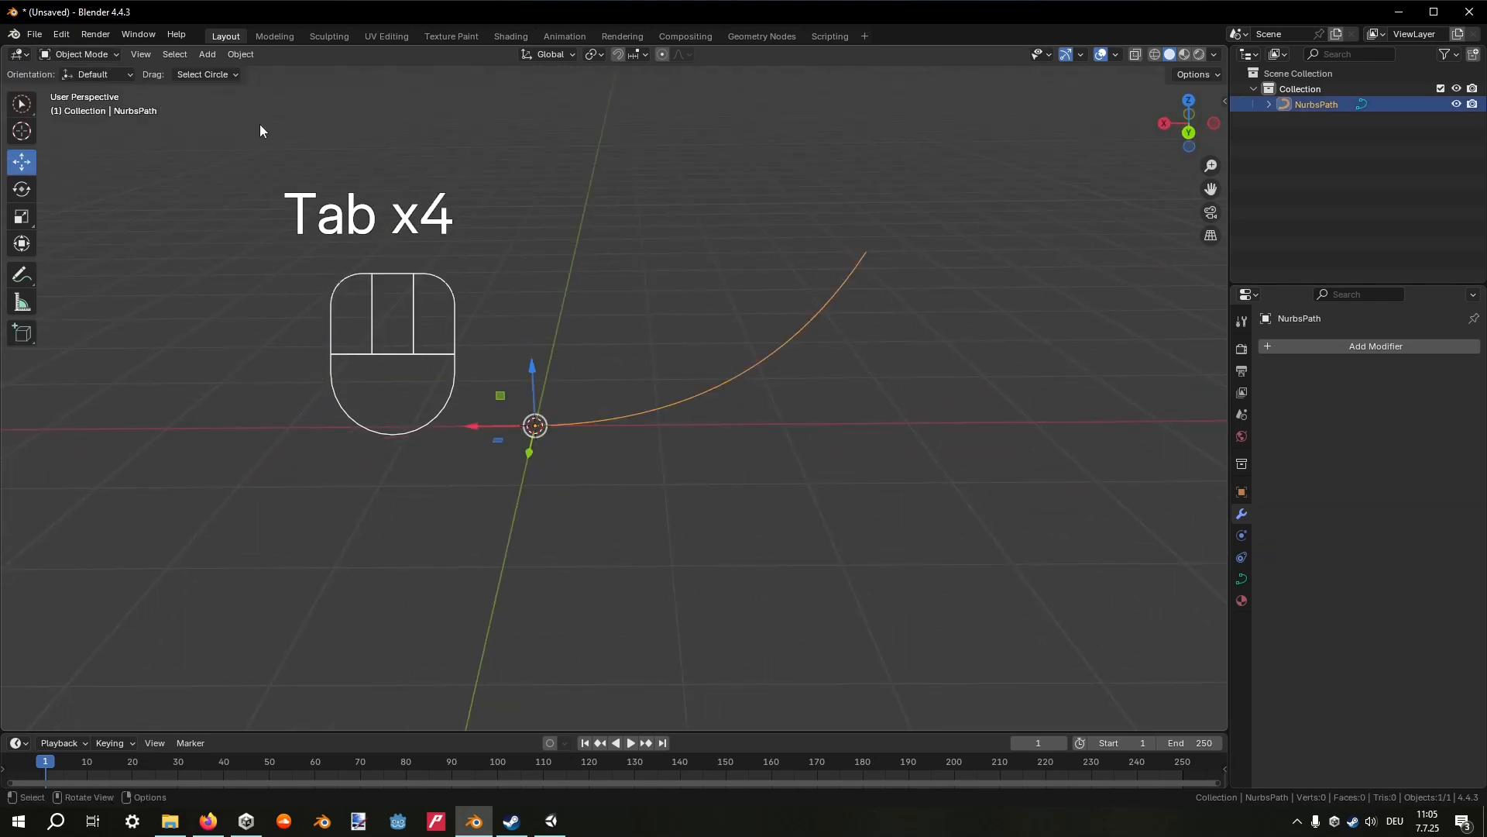
pyautogui.click(234, 56)
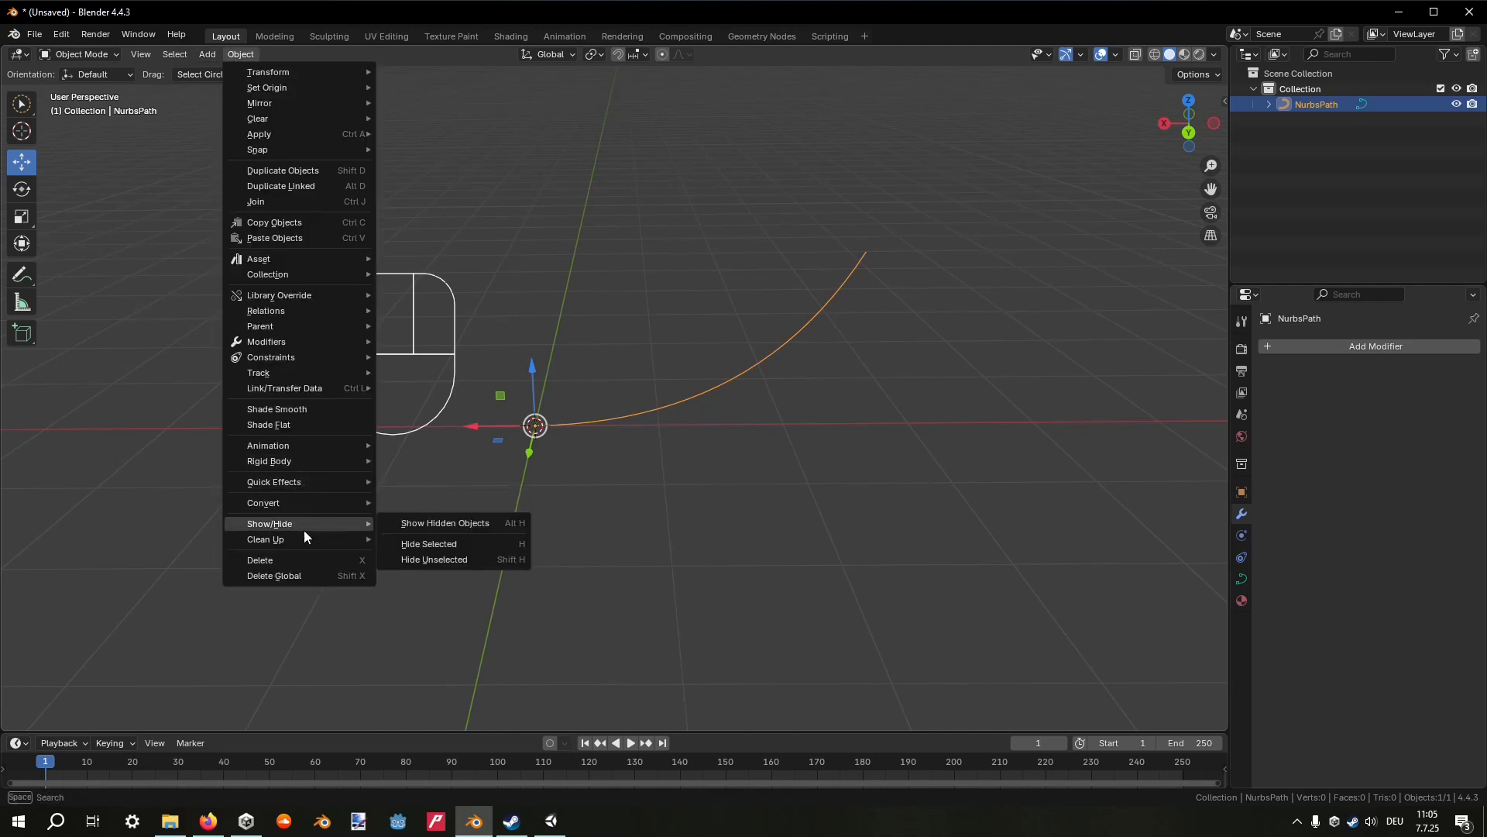
pyautogui.moveTo(306, 541)
pyautogui.moveTo(319, 501)
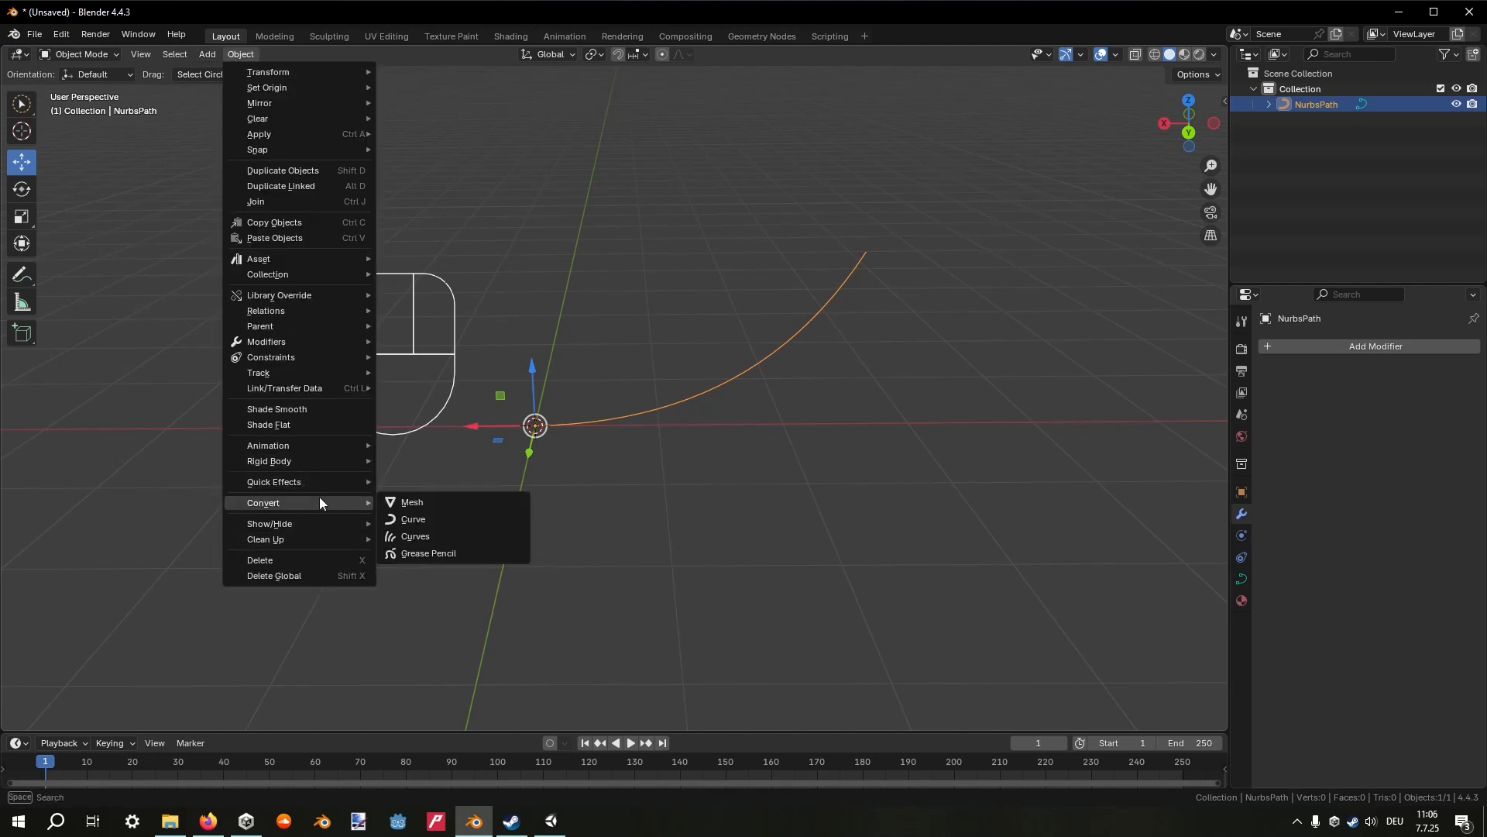
pyautogui.click(410, 503)
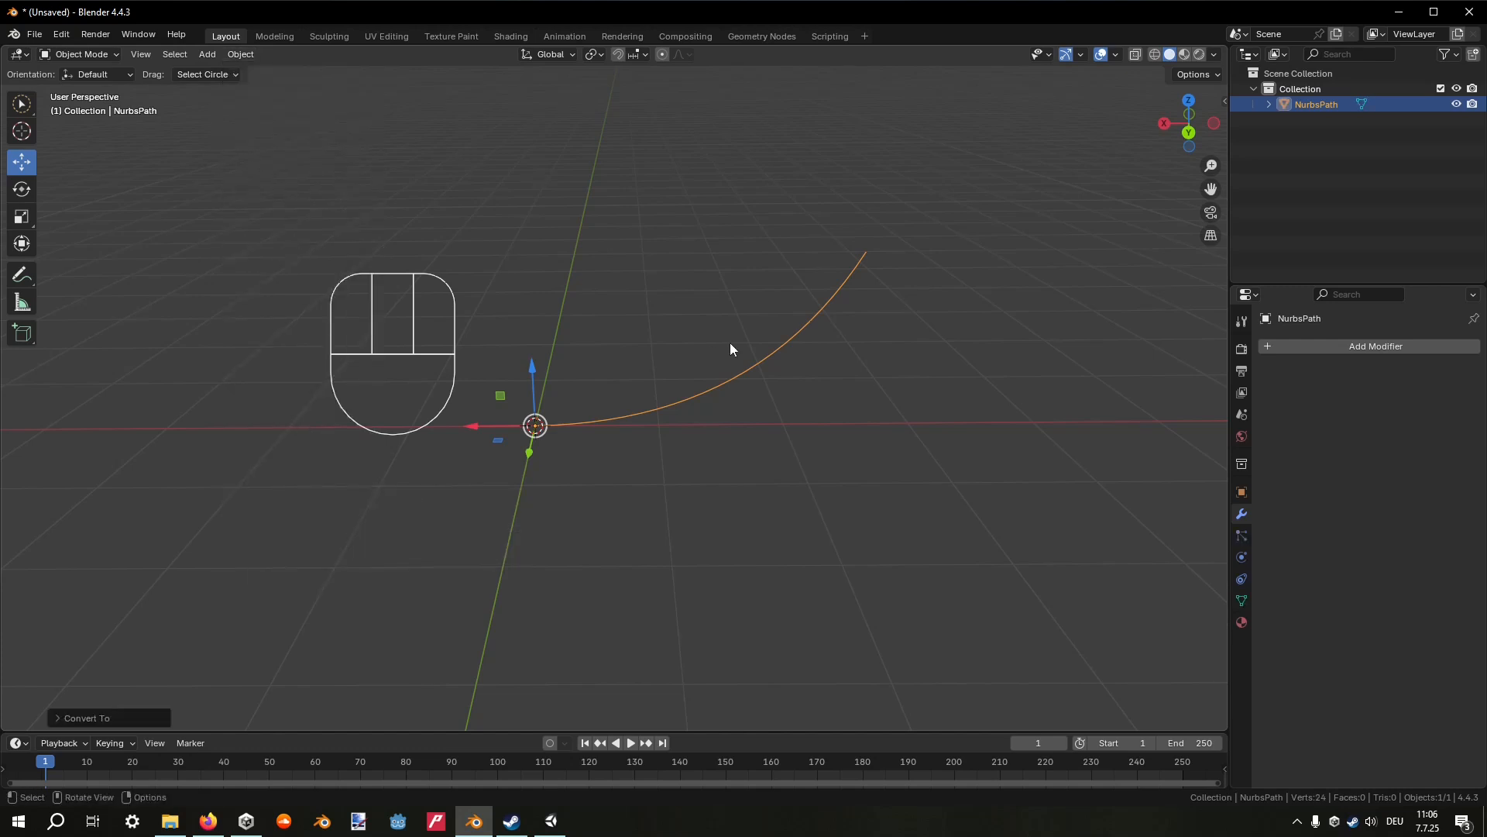
# In Edit Mode, select all vertices of the curved line and extrude them along the Y axis into a strip.
pyautogui.moveTo(738, 349); pyautogui.dragTo(862, 340, button='middle')
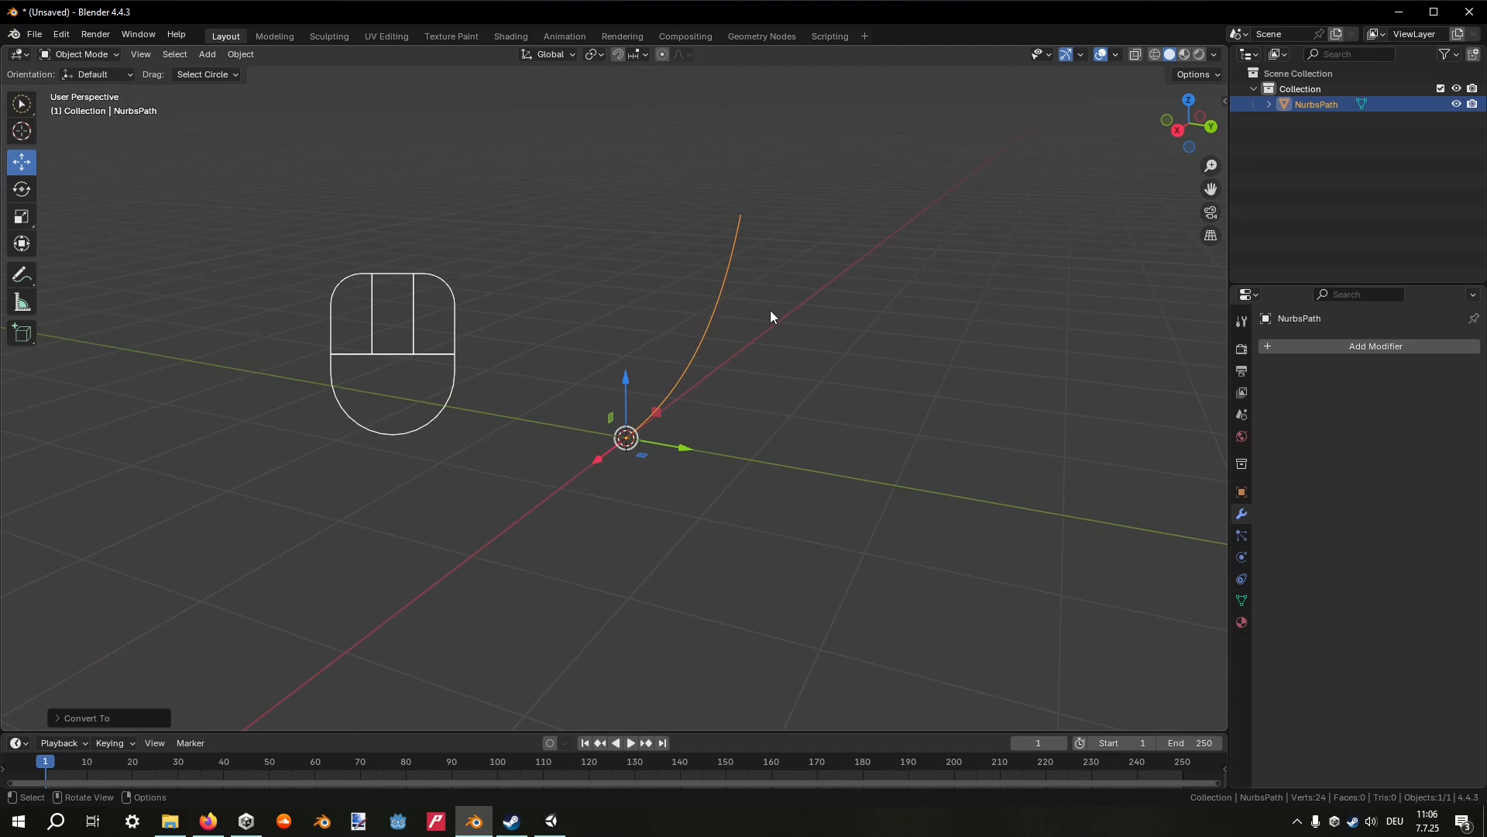
pyautogui.press('Tab')
pyautogui.click(123, 54)
pyautogui.moveTo(554, 214); pyautogui.dragTo(780, 342, button='middle')
pyautogui.press('a')
pyautogui.press('e')
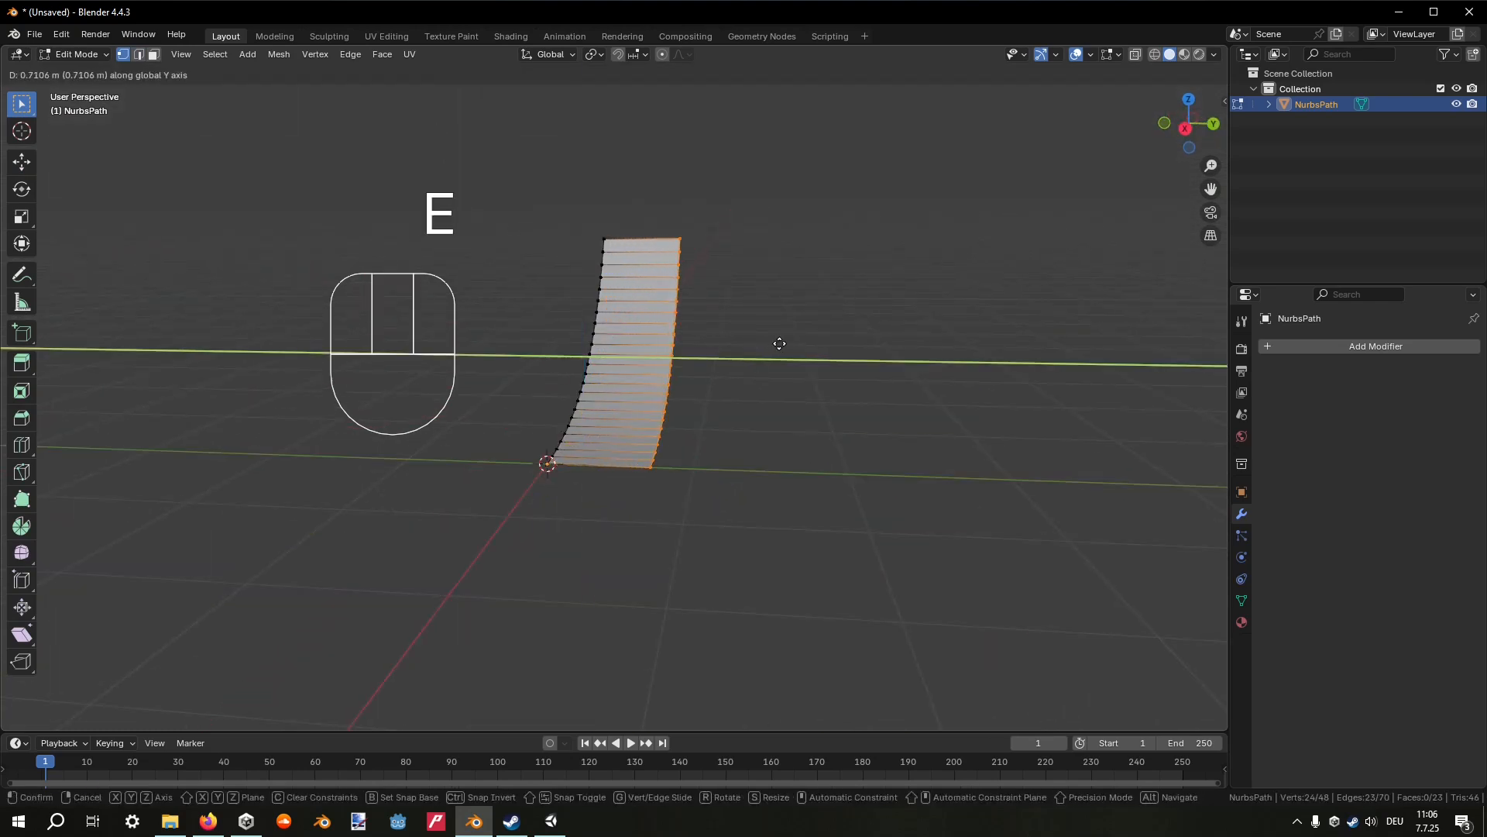
pyautogui.click(820, 342)
# Widen the strip by moving the extruded edge about 0.2 m farther along the Y axis.
pyautogui.press('g')
pyautogui.middleClick(870, 422)
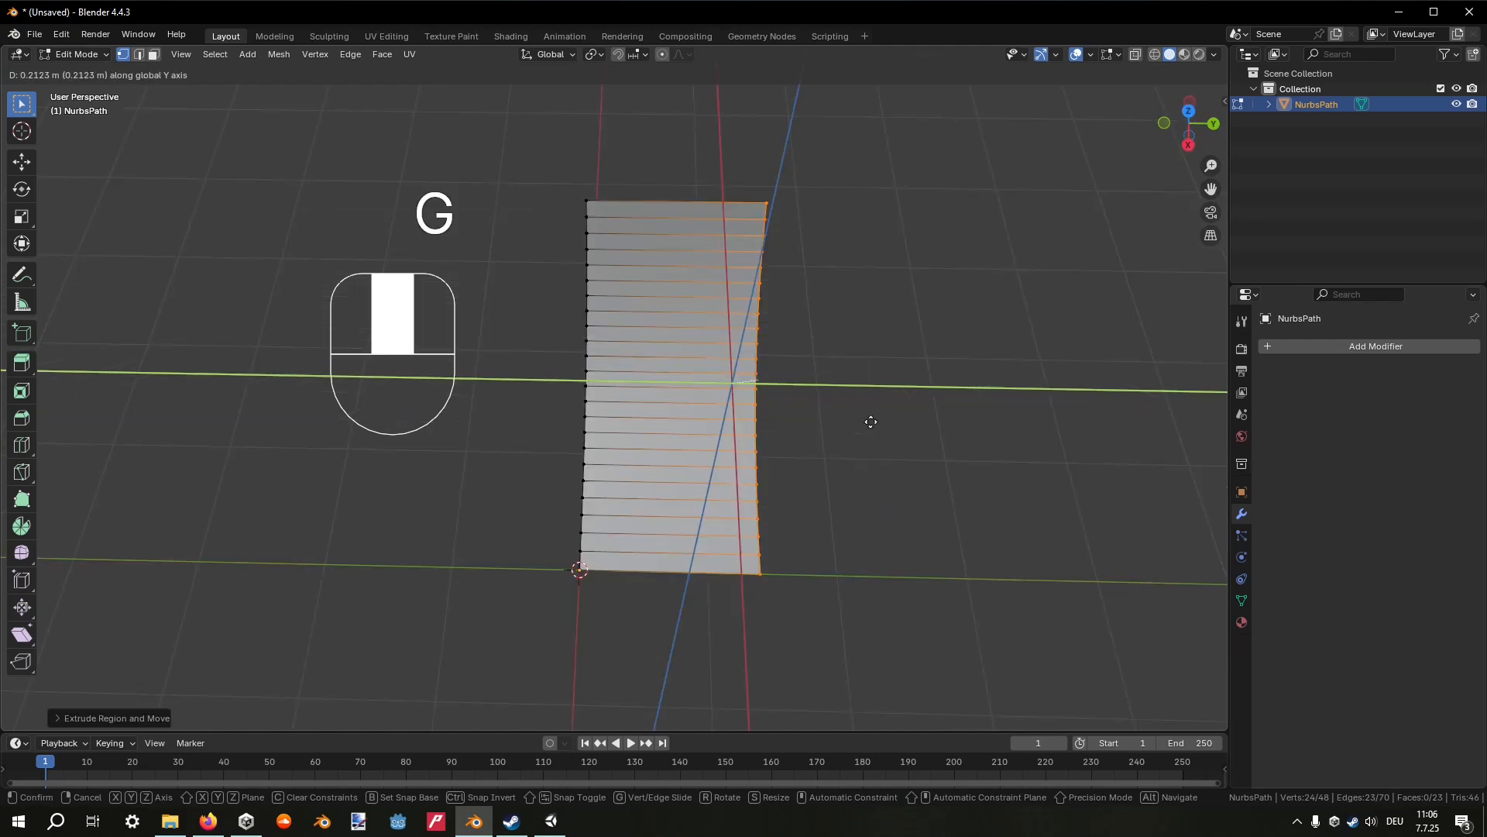
pyautogui.click(858, 422)
pyautogui.moveTo(862, 440); pyautogui.dragTo(734, 356, button='middle')
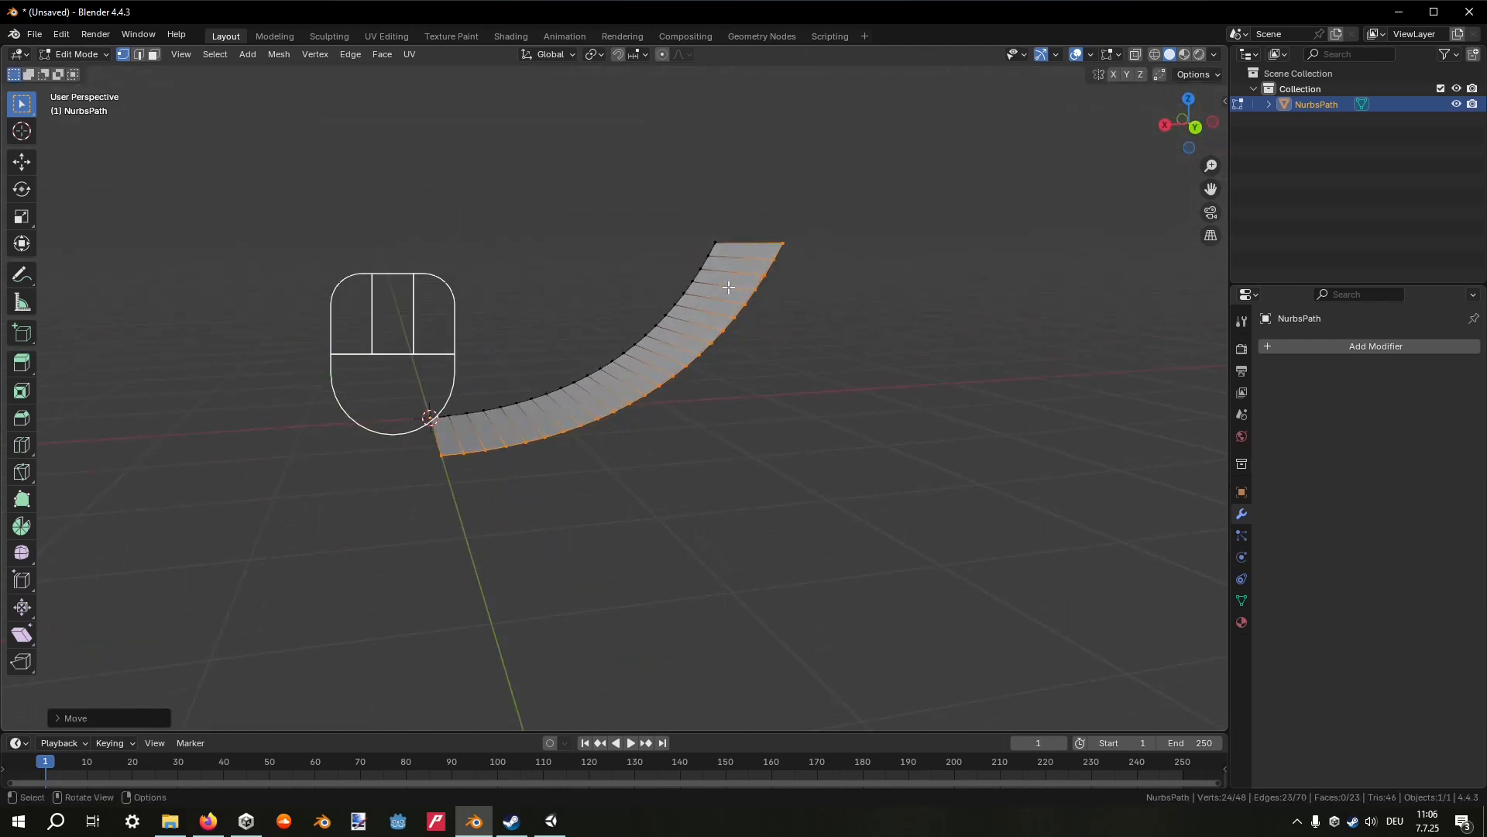
pyautogui.moveTo(728, 288); pyautogui.dragTo(762, 352, button='middle')
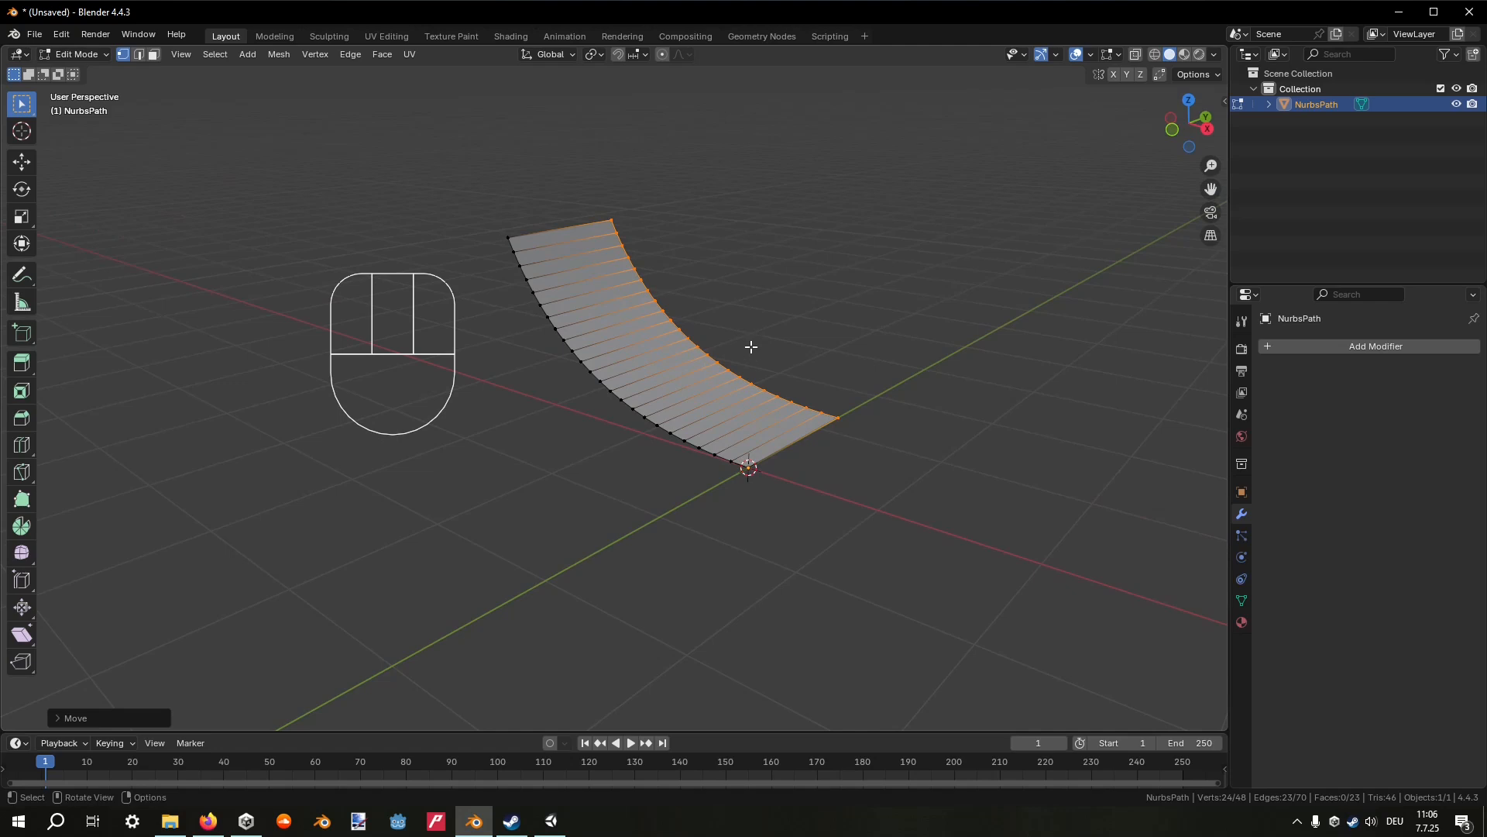
# Extrude the ramp's top edge outward along negative X to form a short flat platform.
pyautogui.hotkey('ctrl', 'z')
pyautogui.click(701, 255)
pyautogui.moveTo(700, 256); pyautogui.dragTo(707, 403, button='middle')
pyautogui.press('e')
pyautogui.click(664, 258)
# Extrude the platform's outer edge down along Z to the ground and move the new edge about 0.56 m along negative X.
pyautogui.press('e')
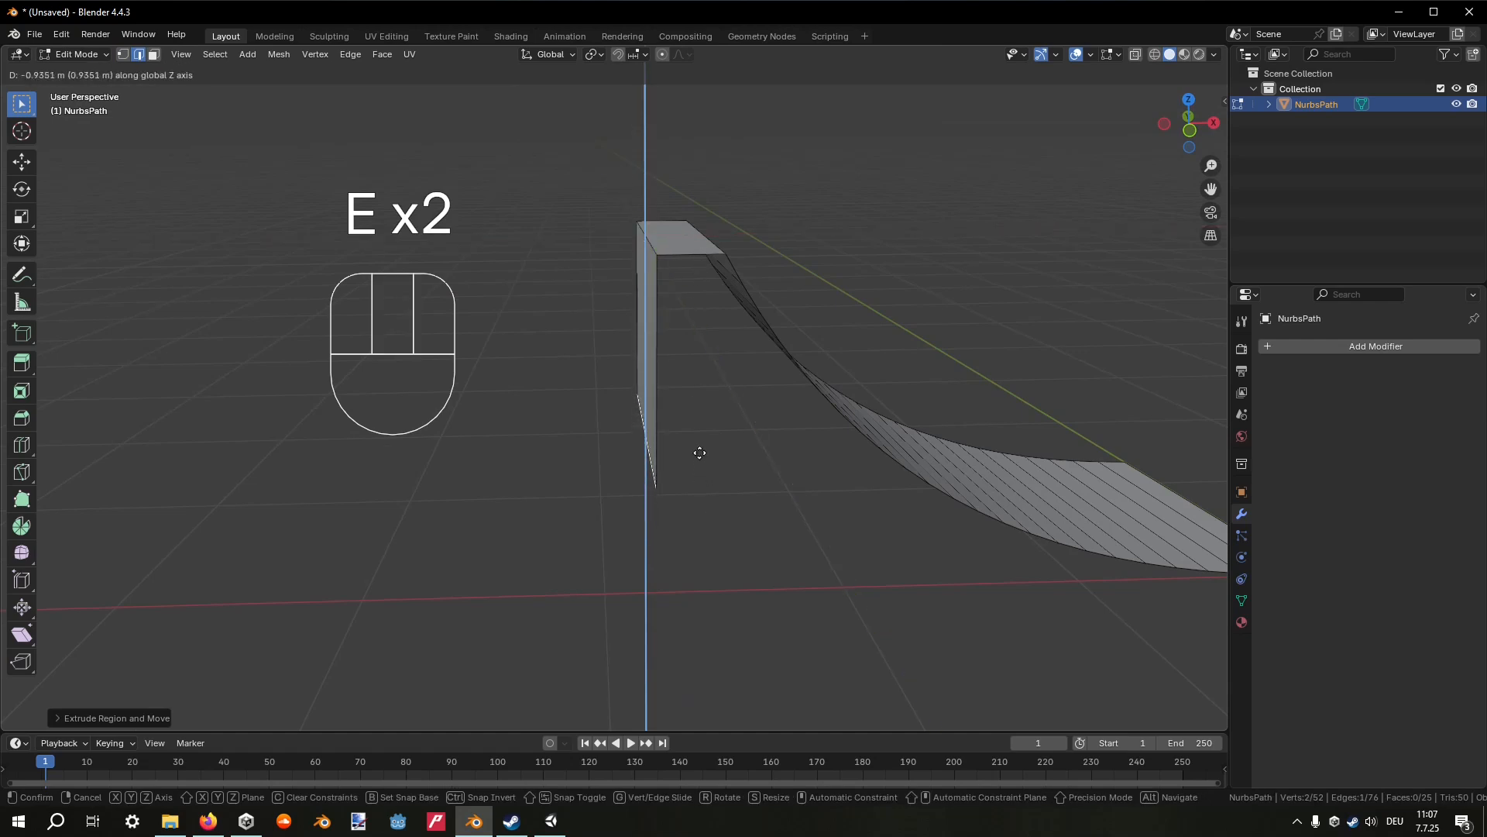
pyautogui.click(698, 571)
pyautogui.moveTo(697, 571); pyautogui.dragTo(647, 500, button='middle')
pyautogui.press('g')
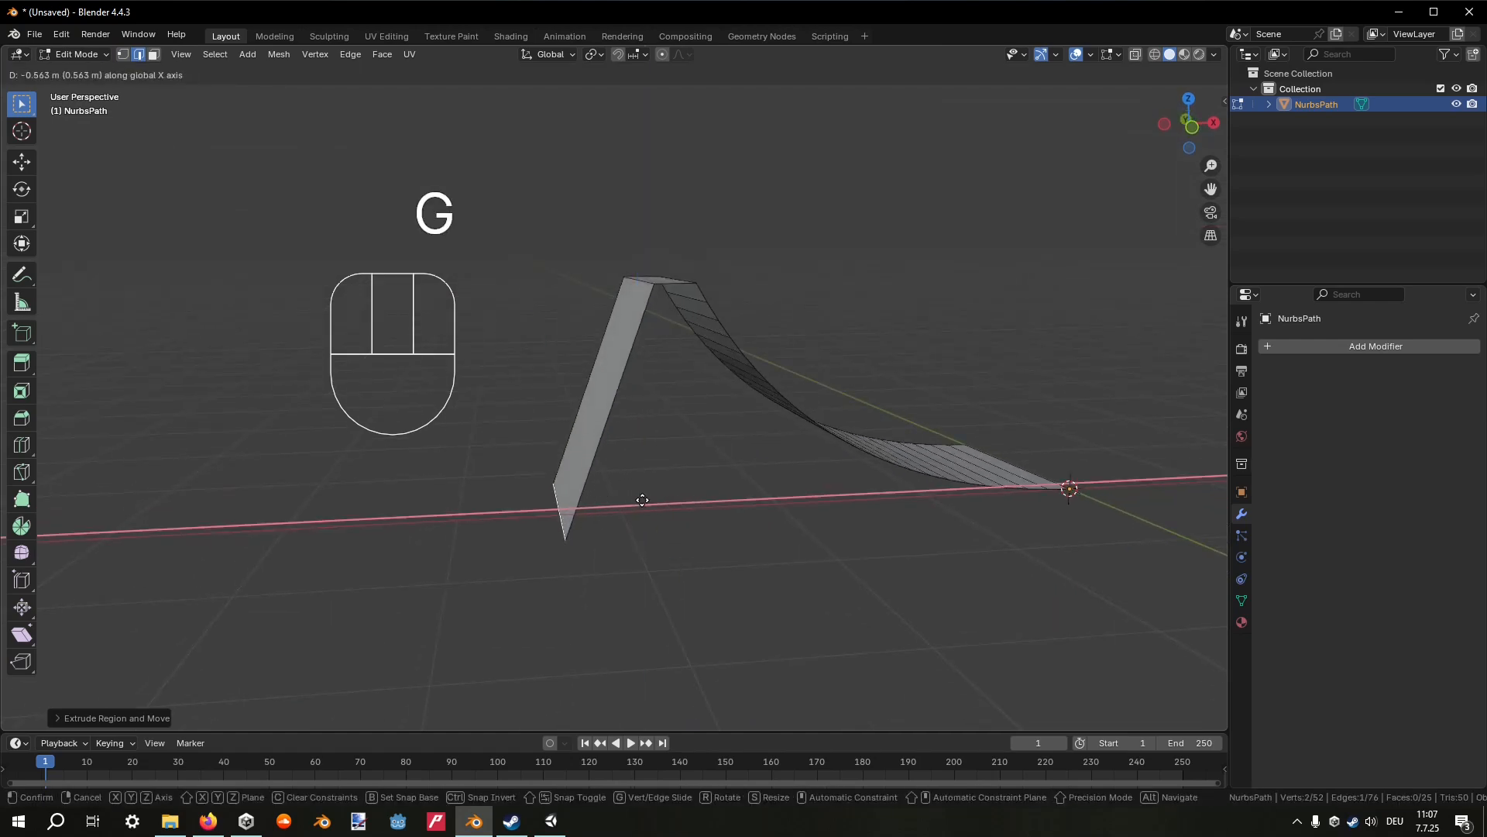
pyautogui.click(643, 500)
# Select the full curved edge chains on both sides of the ramp and extrude them downward along Z.
pyautogui.moveTo(733, 452); pyautogui.dragTo(966, 440, button='middle')
pyautogui.keyDown('shift'); pyautogui.moveTo(667, 382); pyautogui.dragTo(816, 384, button='middle'); pyautogui.keyUp('shift')
pyautogui.click(528, 407)
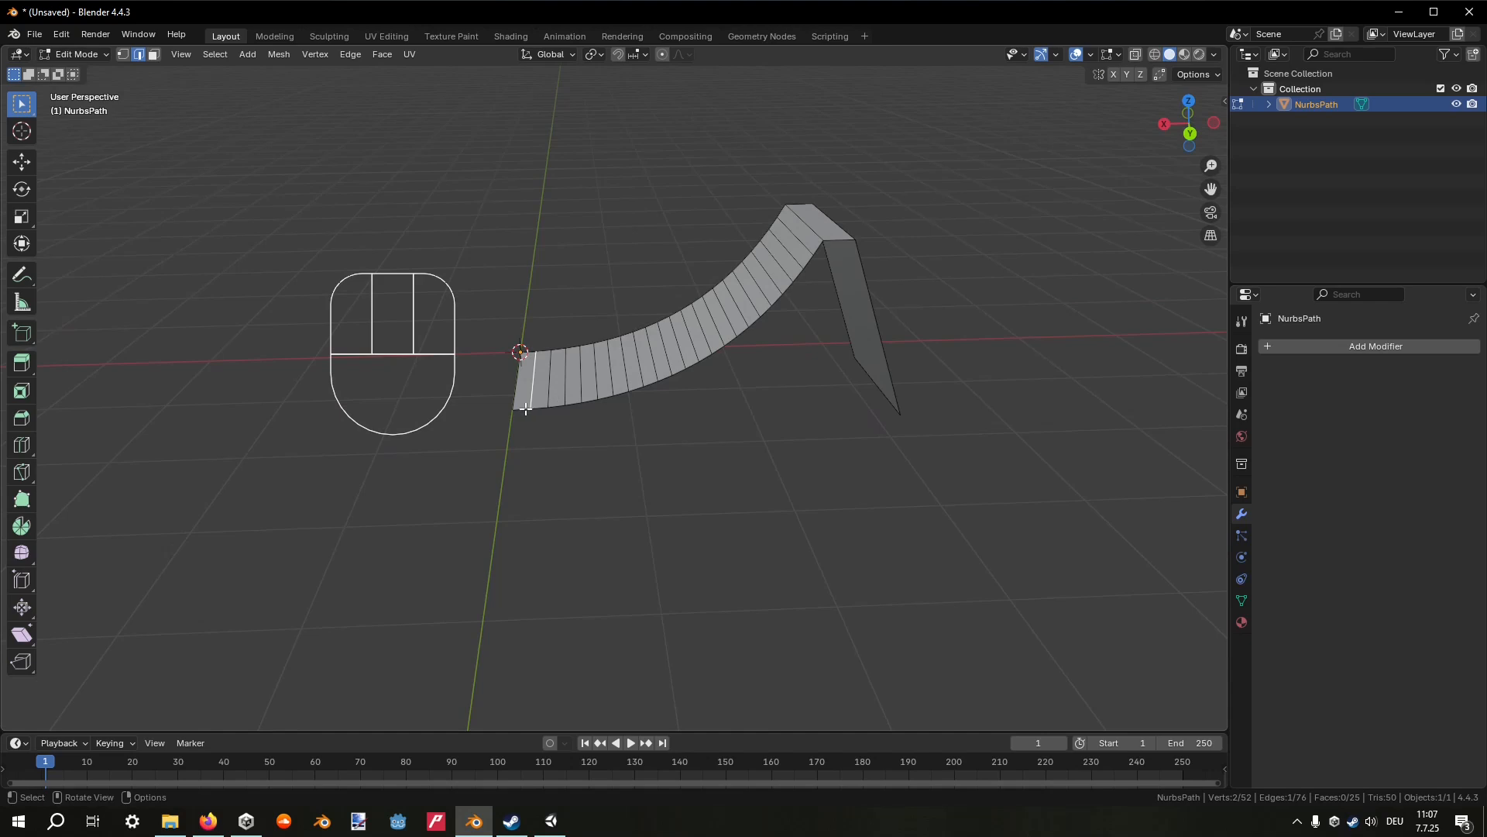
pyautogui.keyDown('ctrl'); pyautogui.click(690, 282); pyautogui.keyUp('ctrl')
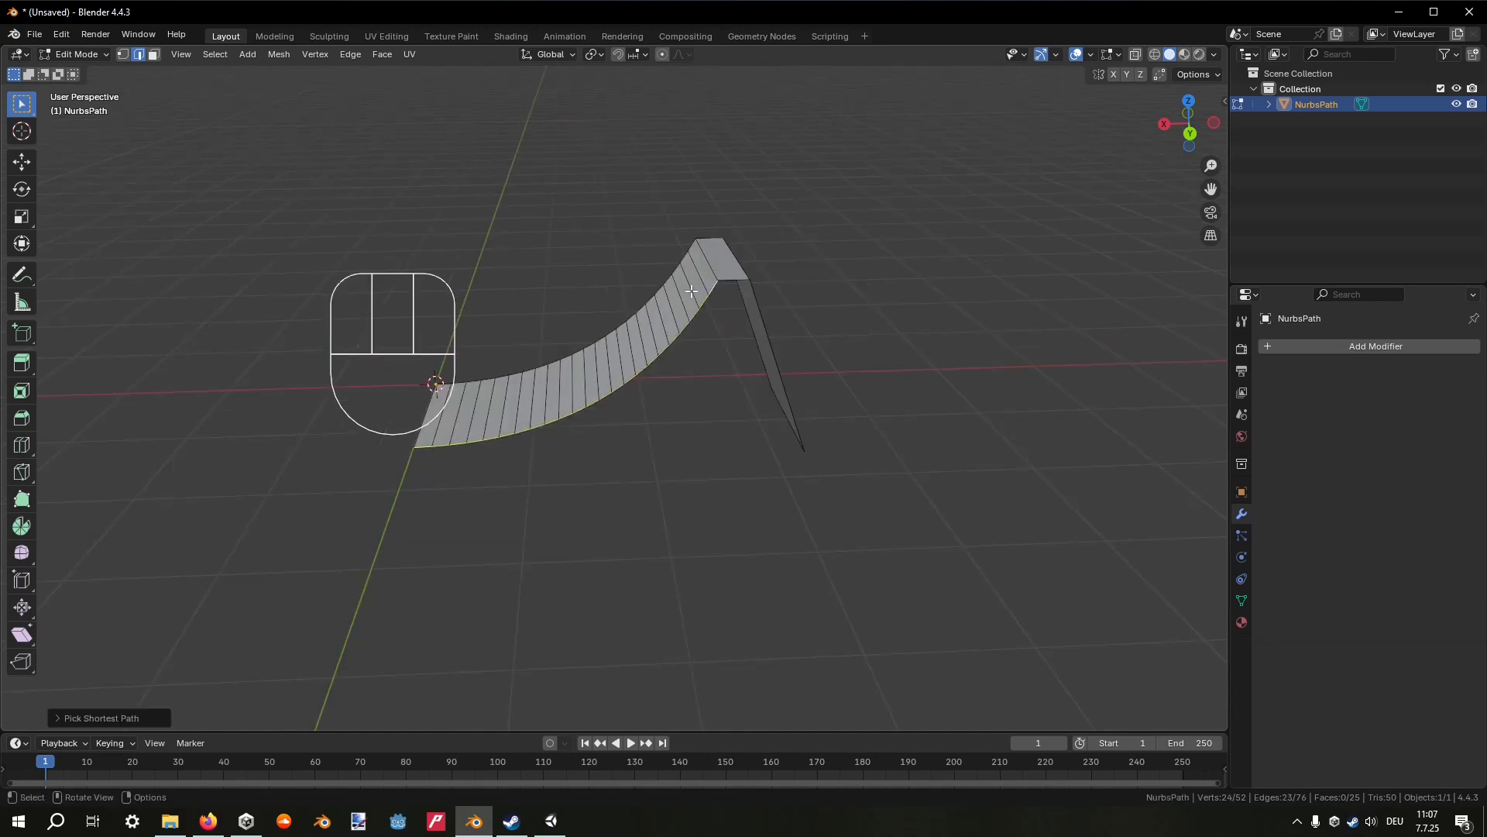
pyautogui.moveTo(690, 282); pyautogui.dragTo(591, 305, button='middle')
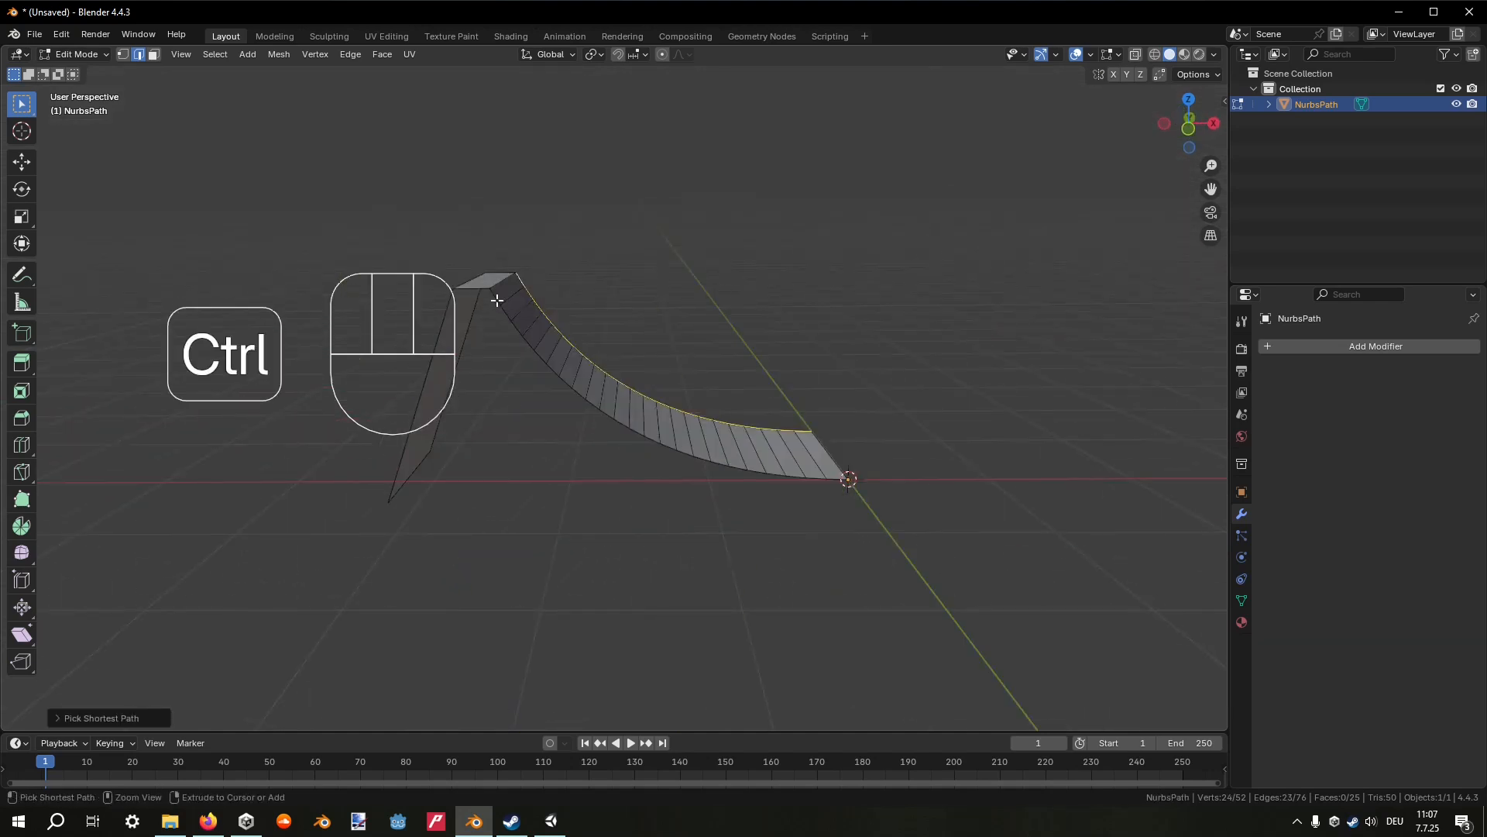
pyautogui.keyDown('shift'); pyautogui.moveTo(495, 299); pyautogui.dragTo(563, 327, button='middle'); pyautogui.keyUp('shift')
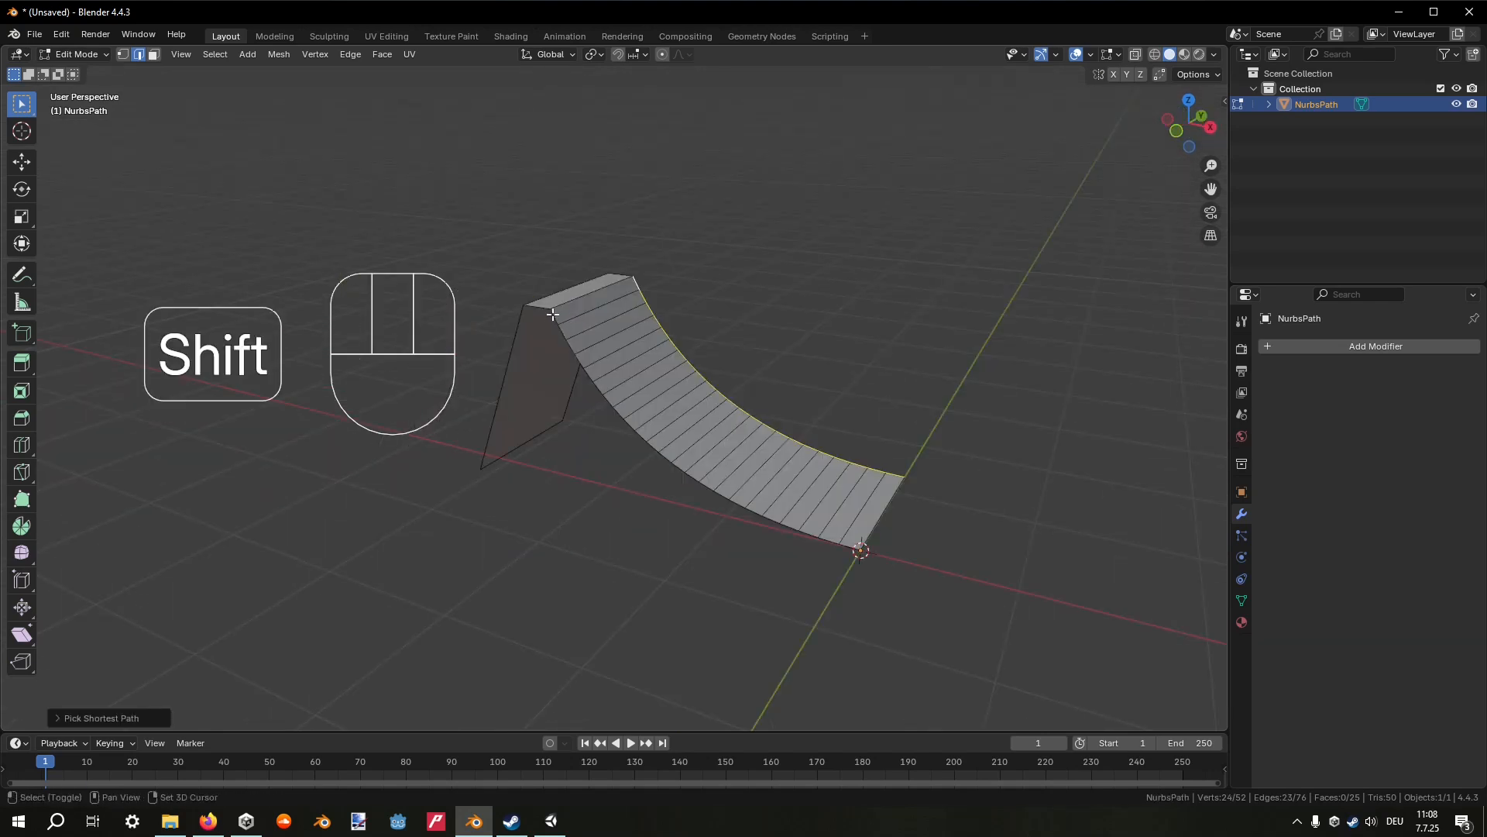
pyautogui.keyDown('ctrl'); pyautogui.click(849, 546); pyautogui.keyUp('ctrl')
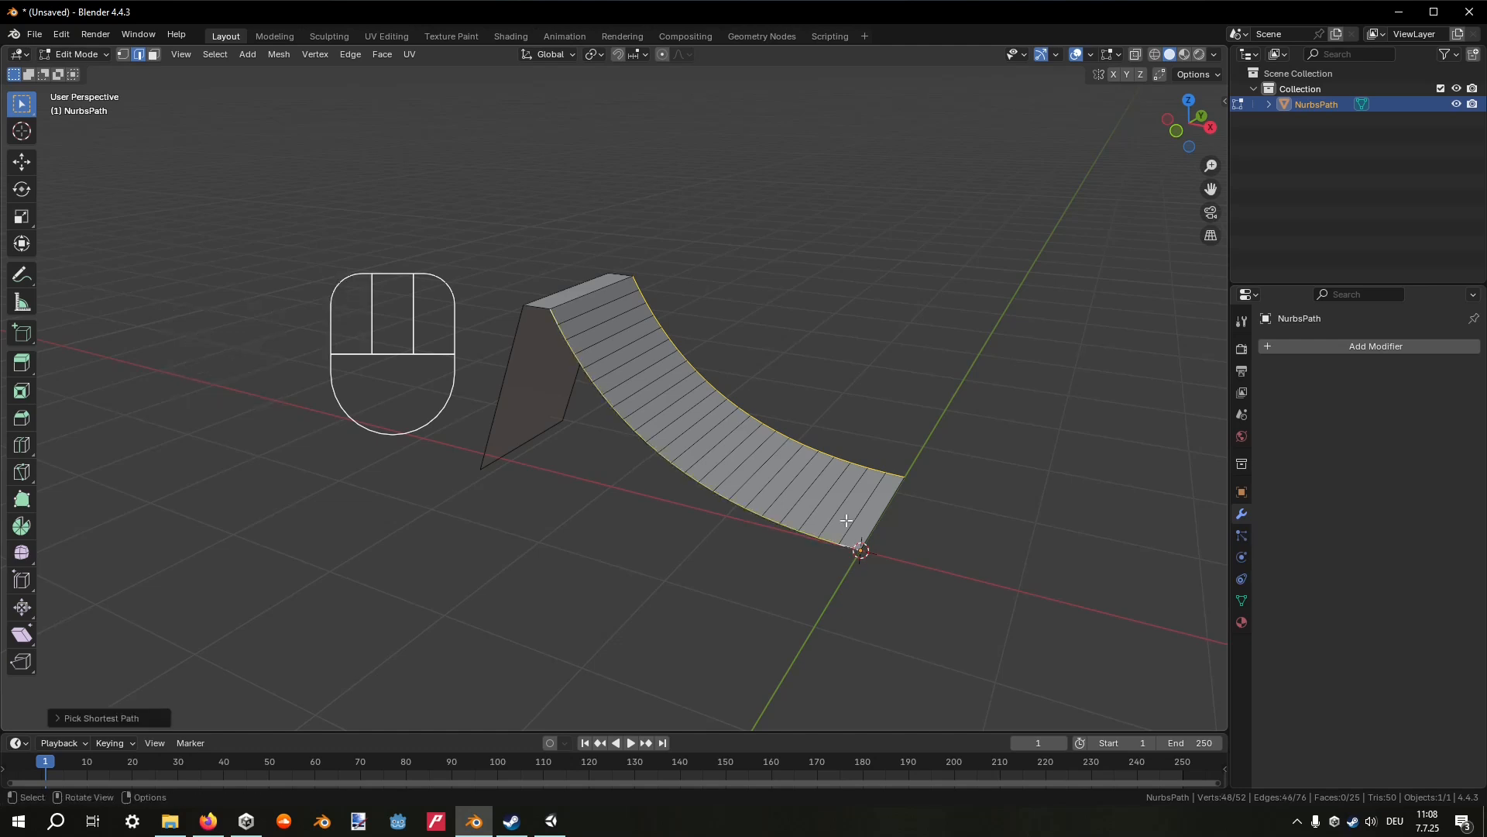
pyautogui.press('e')
pyautogui.click(833, 547)
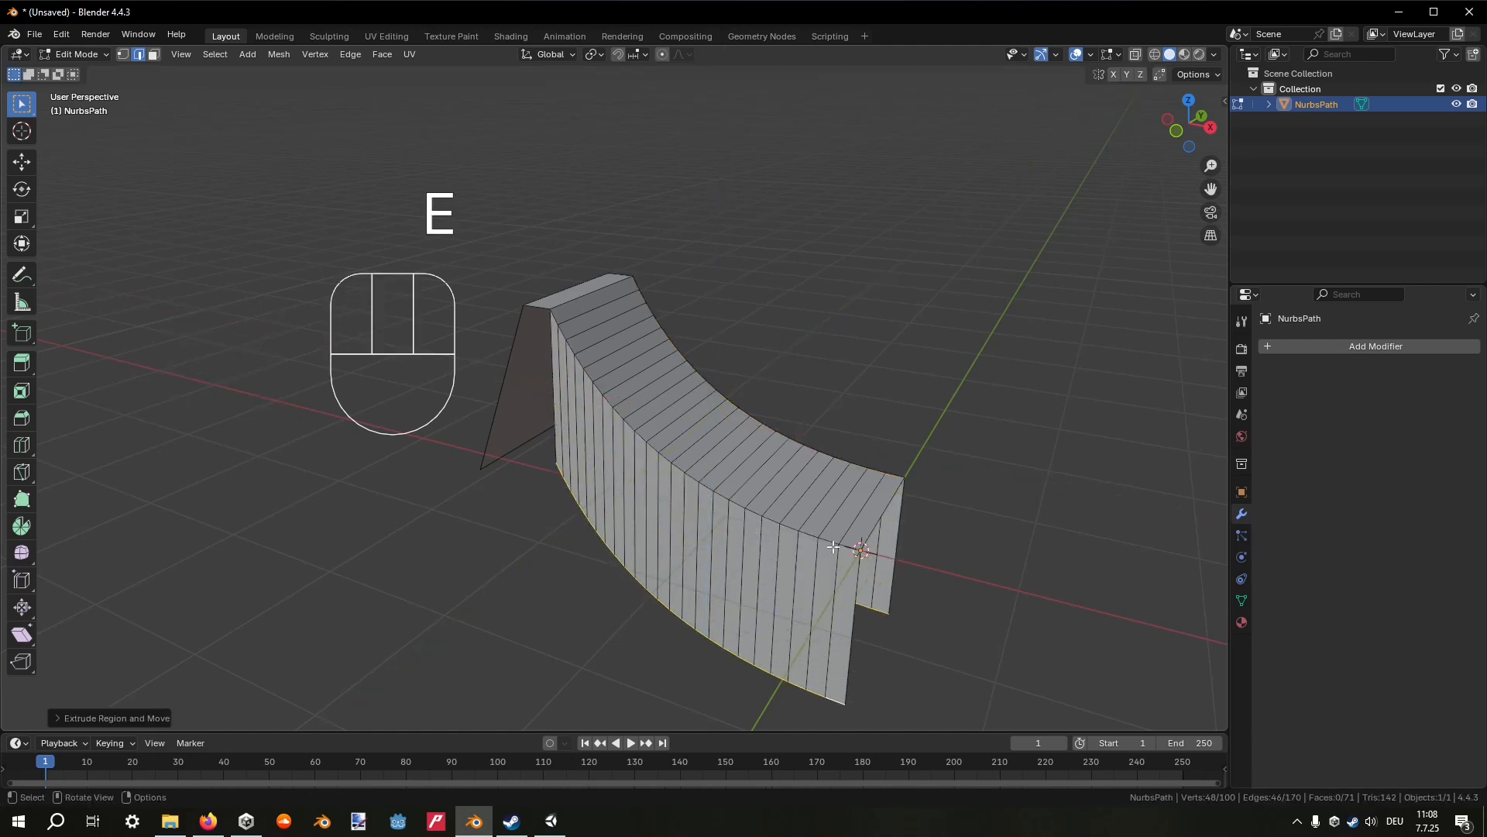
# Flatten the extruded lower edges of both sides by scaling them to 0 along Z.
pyautogui.press('s')
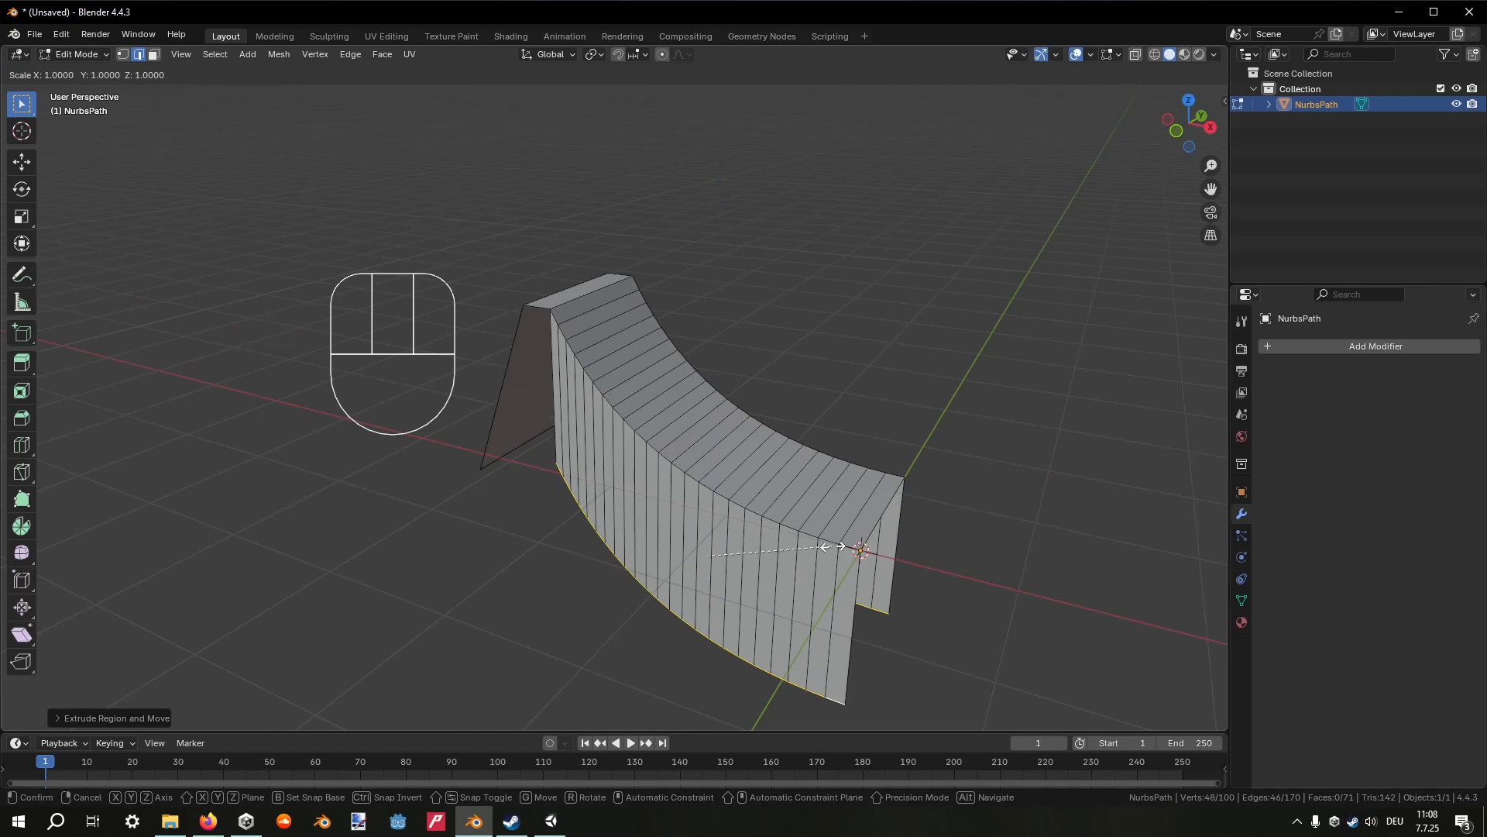
pyautogui.press('z')
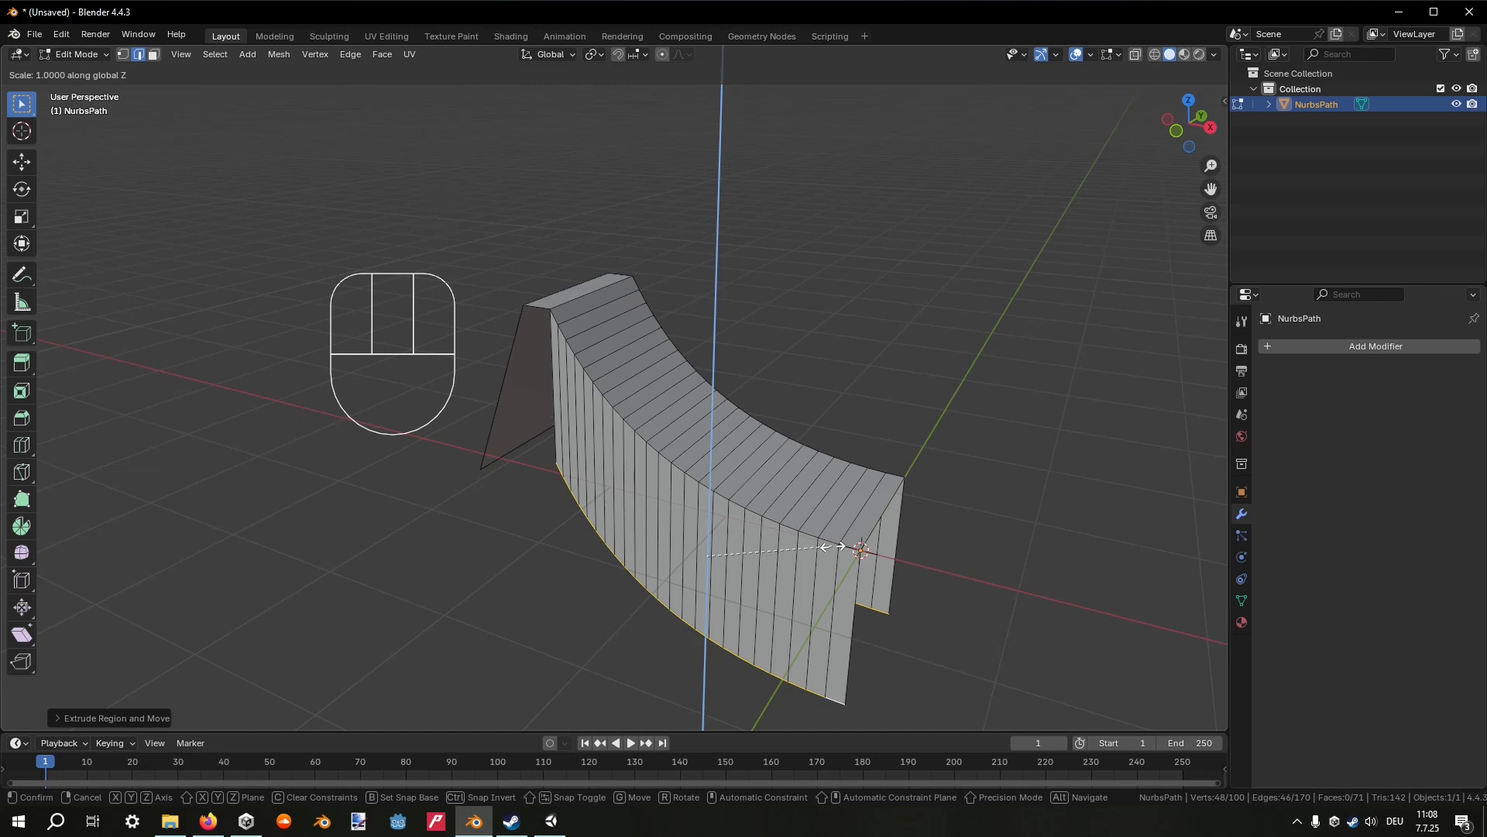
pyautogui.press('0')
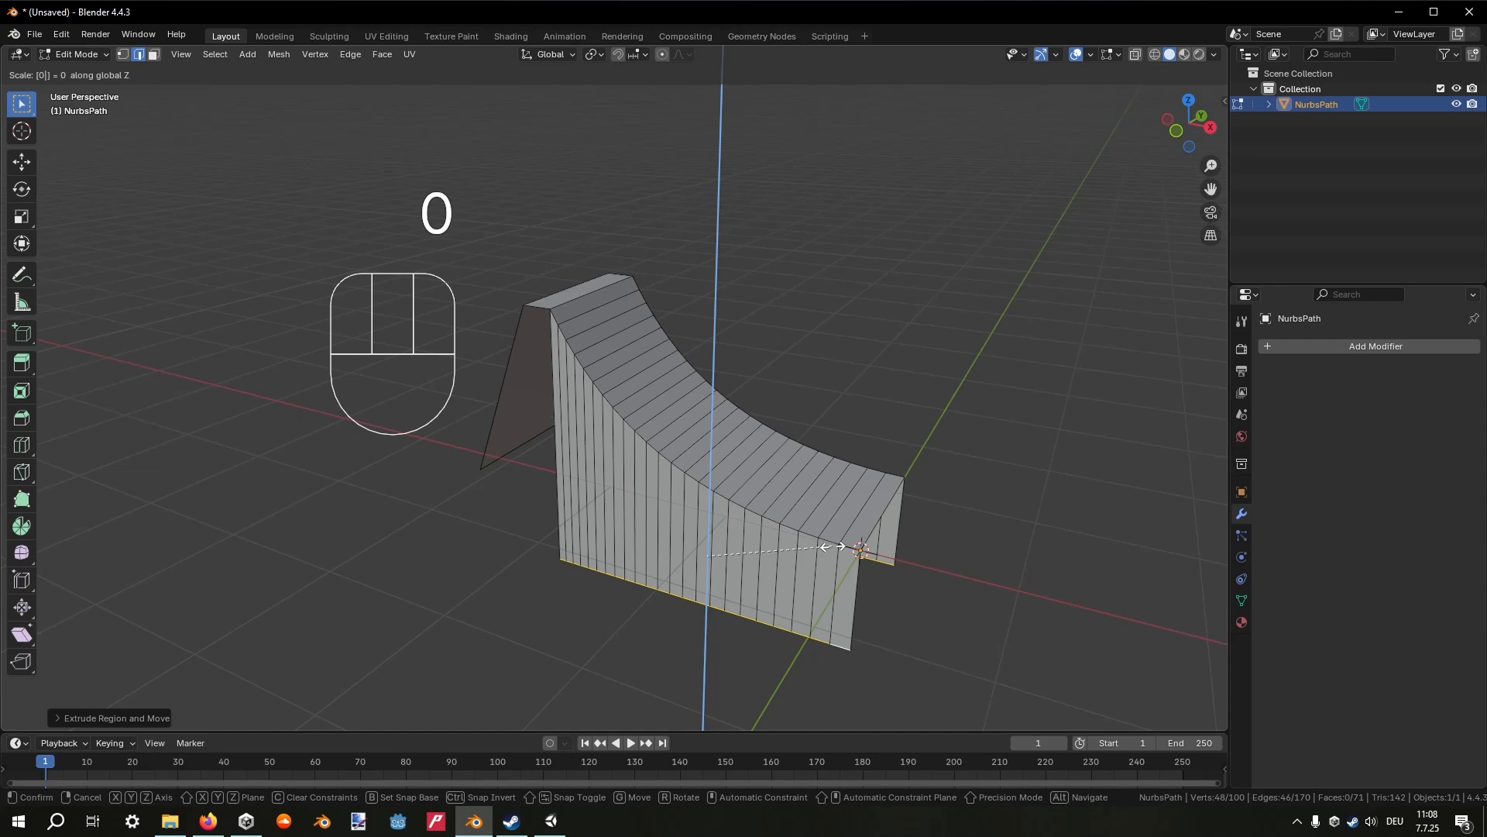
pyautogui.click(833, 547)
# Undo the Z scaling of the extruded lower side edges.
pyautogui.moveTo(839, 537); pyautogui.dragTo(700, 445, button='middle')
pyautogui.hotkey('ctrl', 'z')
pyautogui.hotkey('ctrl', 'z')
pyautogui.hotkey('ctrl', 'z')
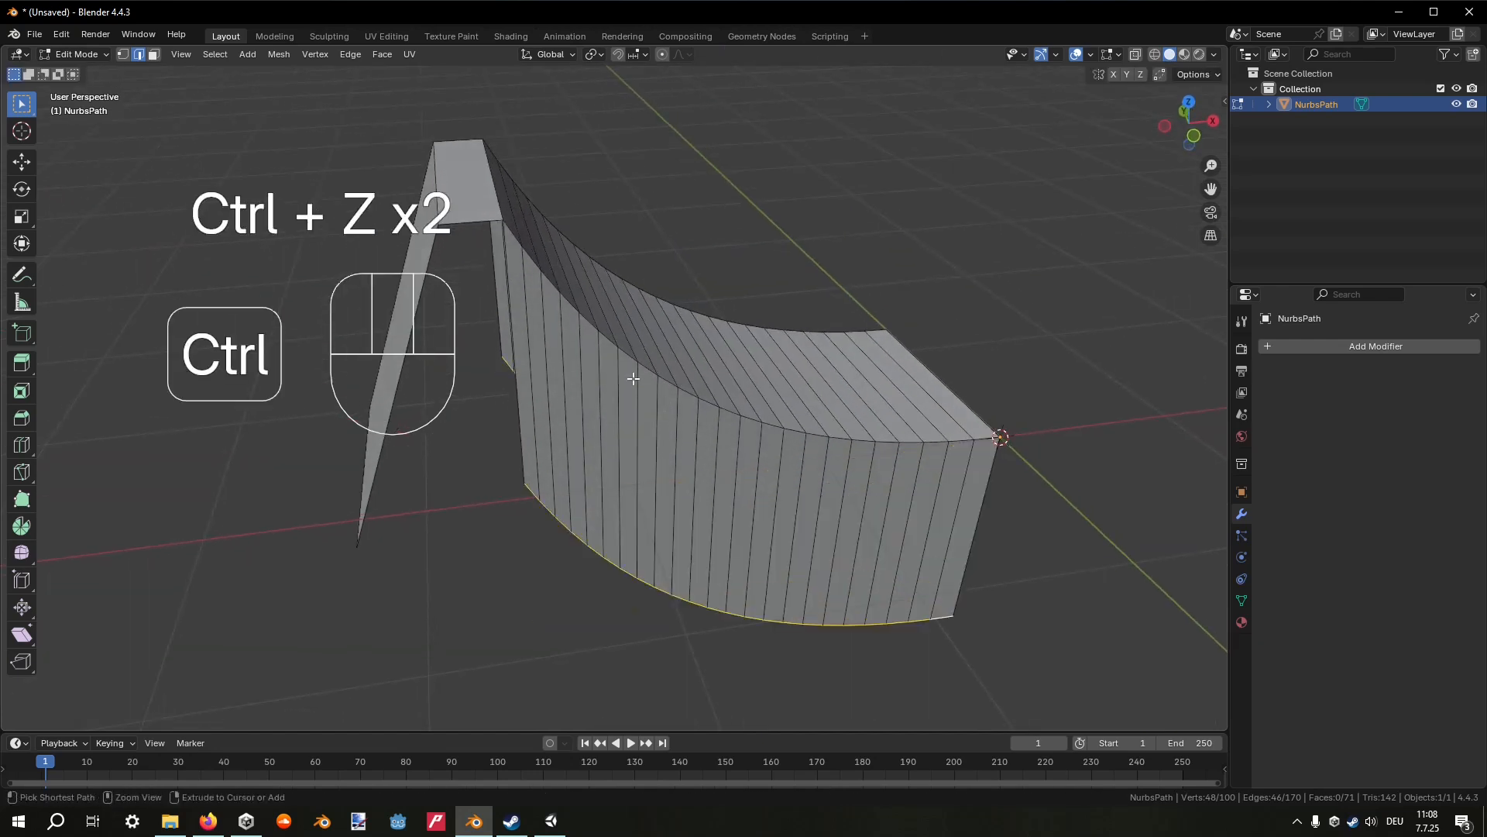
# Extrude the platform's front corner vertex down along Z, select the curved edge path to the ramp's foot and fill one side face.
pyautogui.click(122, 54)
pyautogui.click(501, 234)
pyautogui.press('e')
pyautogui.moveTo(501, 234); pyautogui.dragTo(509, 458, button='middle')
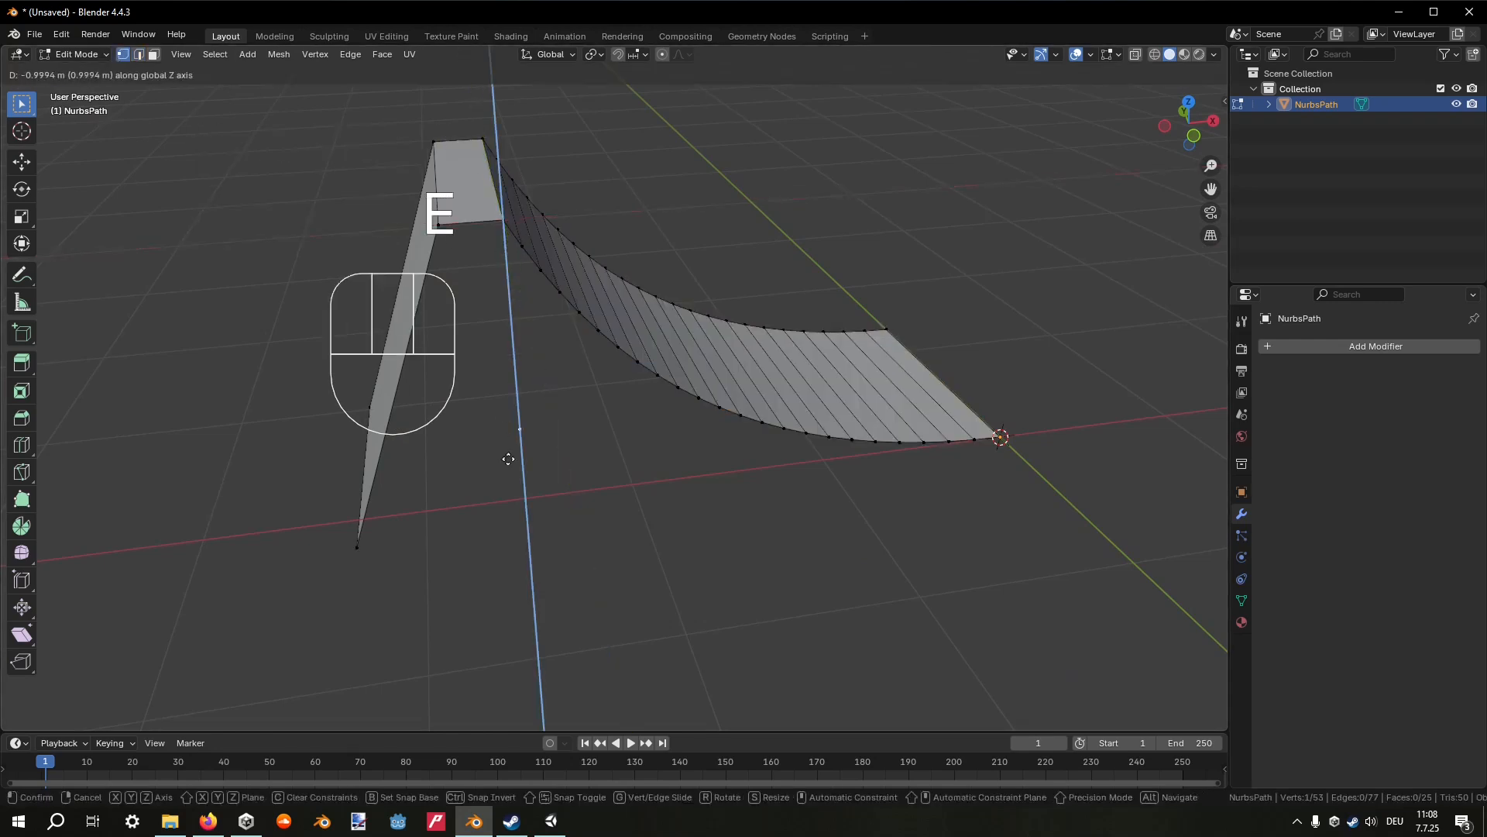
pyautogui.click(512, 555)
pyautogui.keyDown('ctrl'); pyautogui.click(998, 440); pyautogui.keyUp('ctrl')
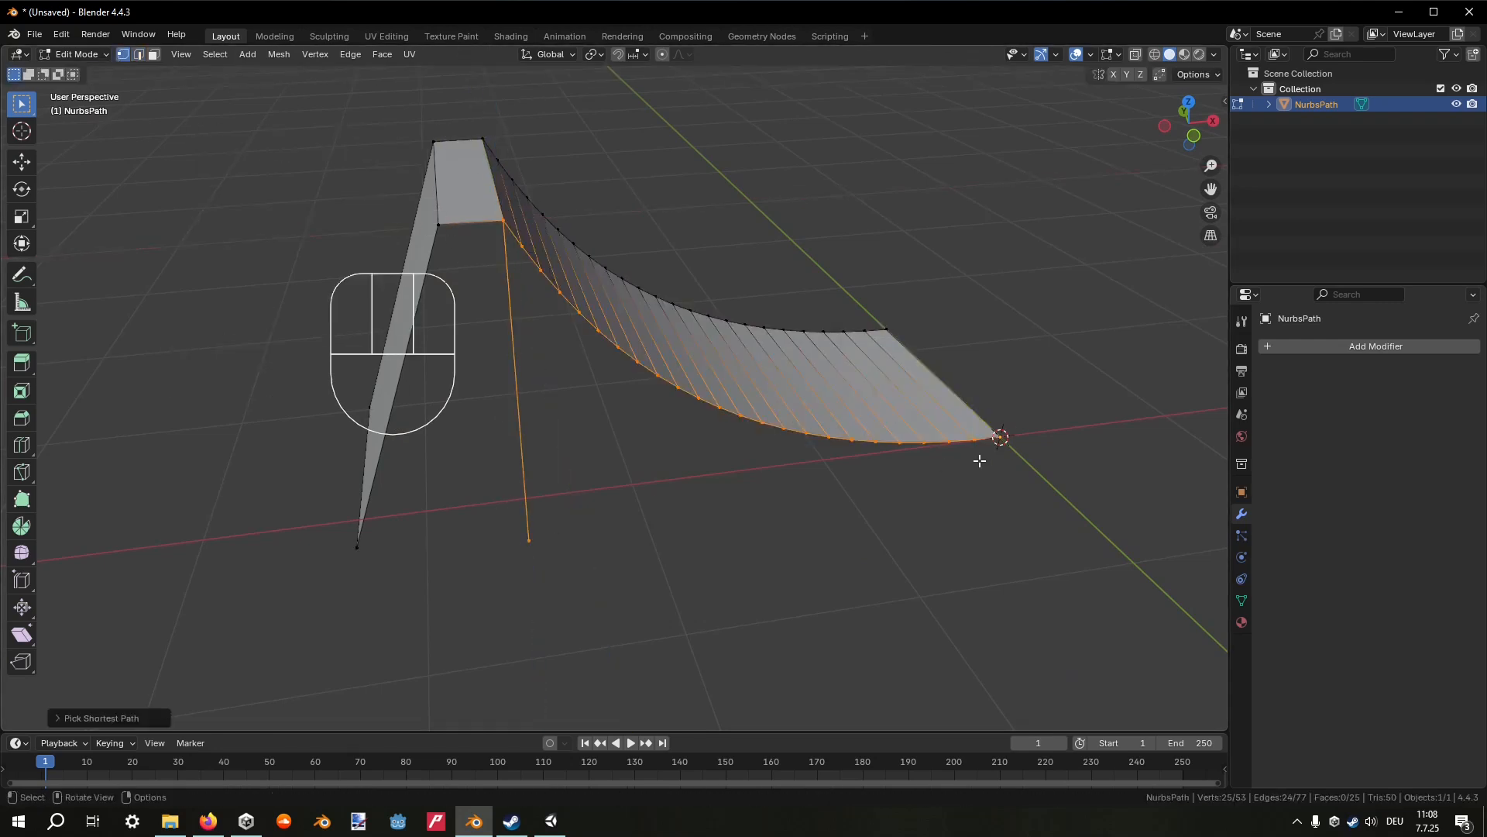
pyautogui.press('f')
pyautogui.click(996, 276)
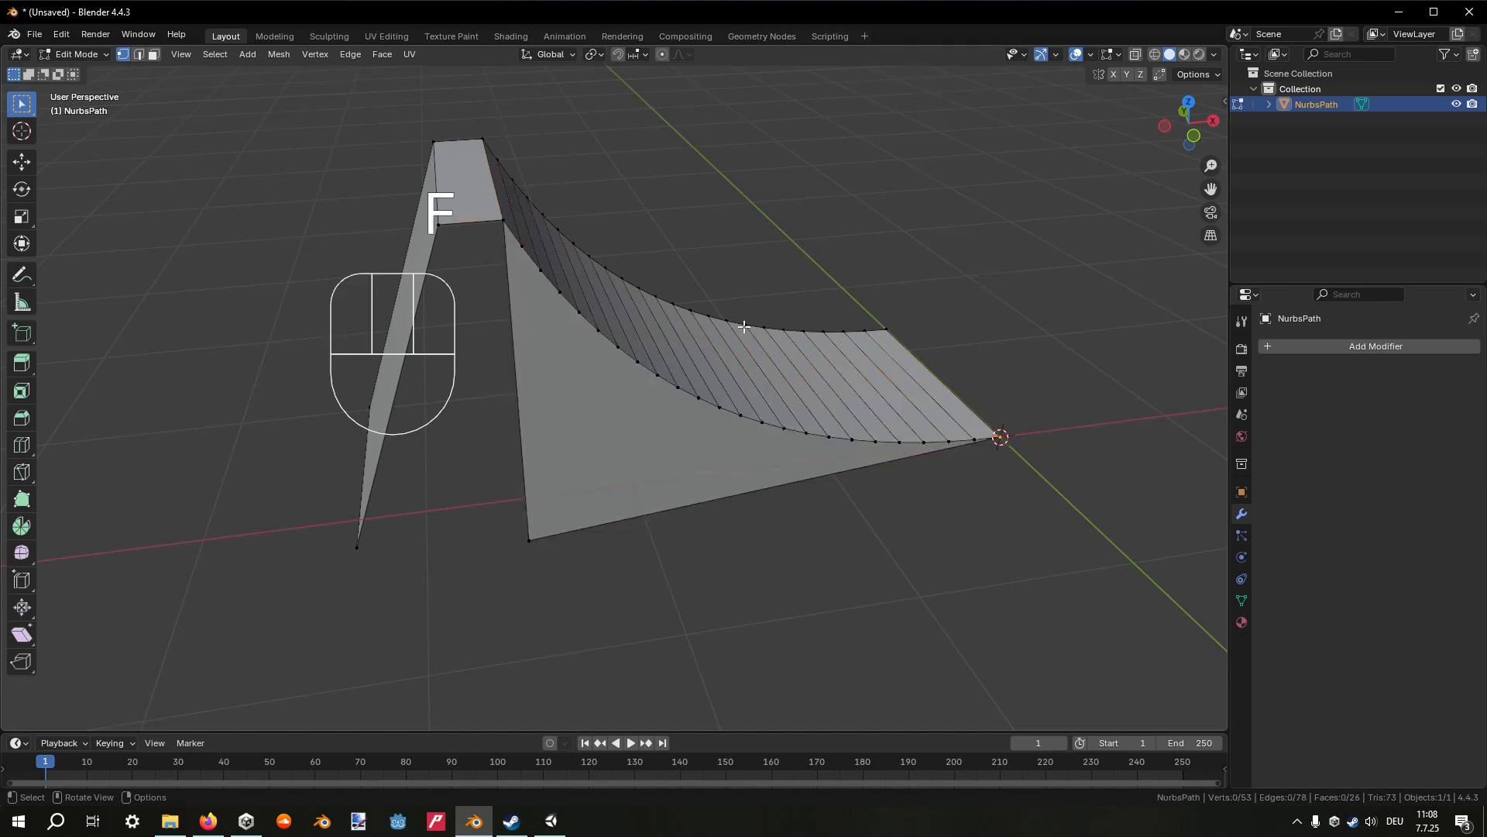
# Undo the single side face and the corner vertex extrusion to return to the ramp's striped side walls.
pyautogui.hotkey('ctrl', 'z')
pyautogui.hotkey('ctrl', 'z')
pyautogui.hotkey('ctrl', 'z')
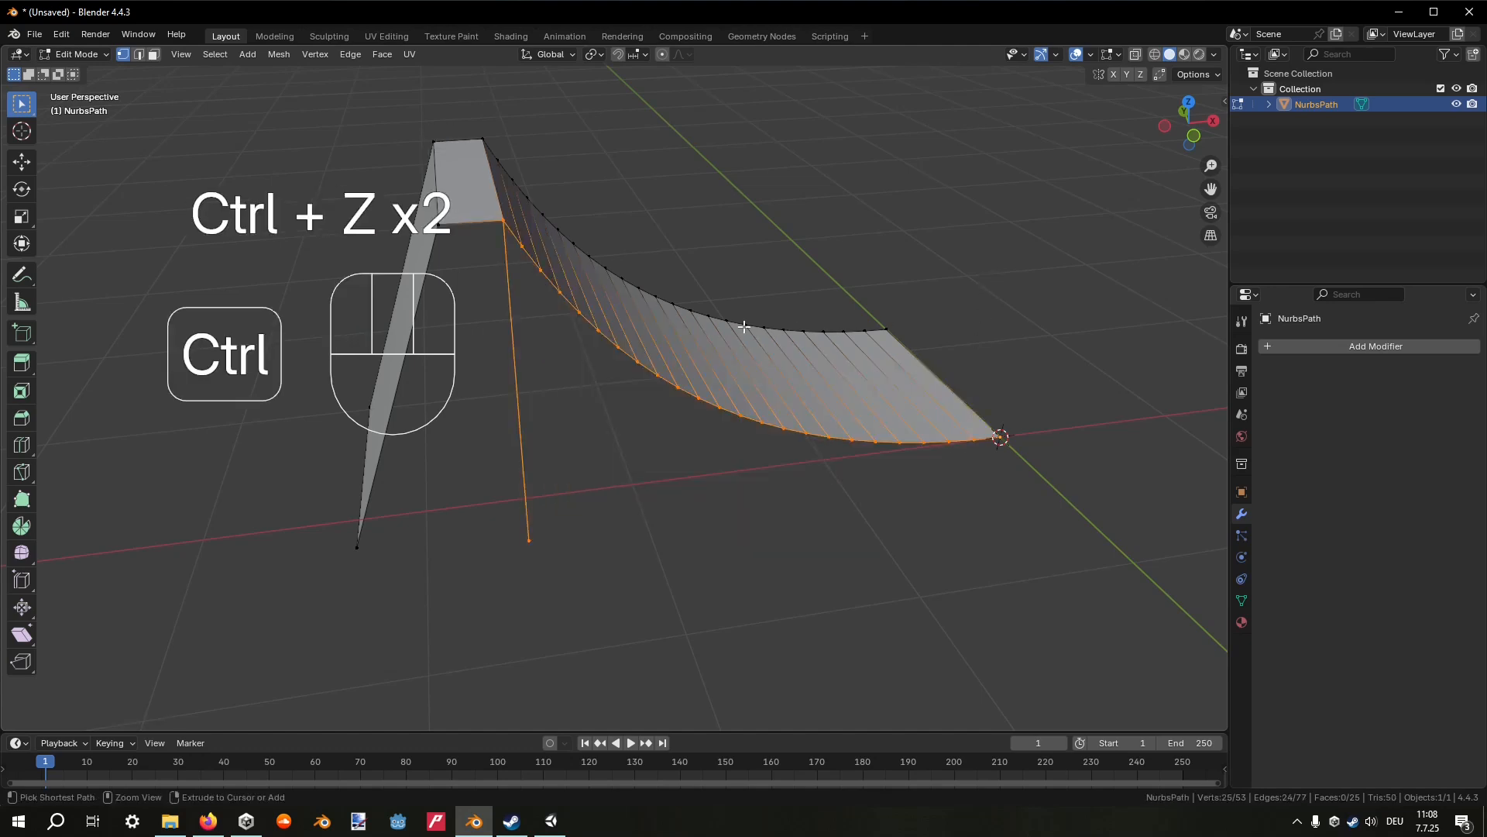
pyautogui.hotkey('ctrl', 'z')
pyautogui.hotkey('ctrl', 'z')
pyautogui.hotkey('ctrl', 'z')
pyautogui.hotkey('ctrl', 'z')
pyautogui.hotkey('ctrl', 'z')
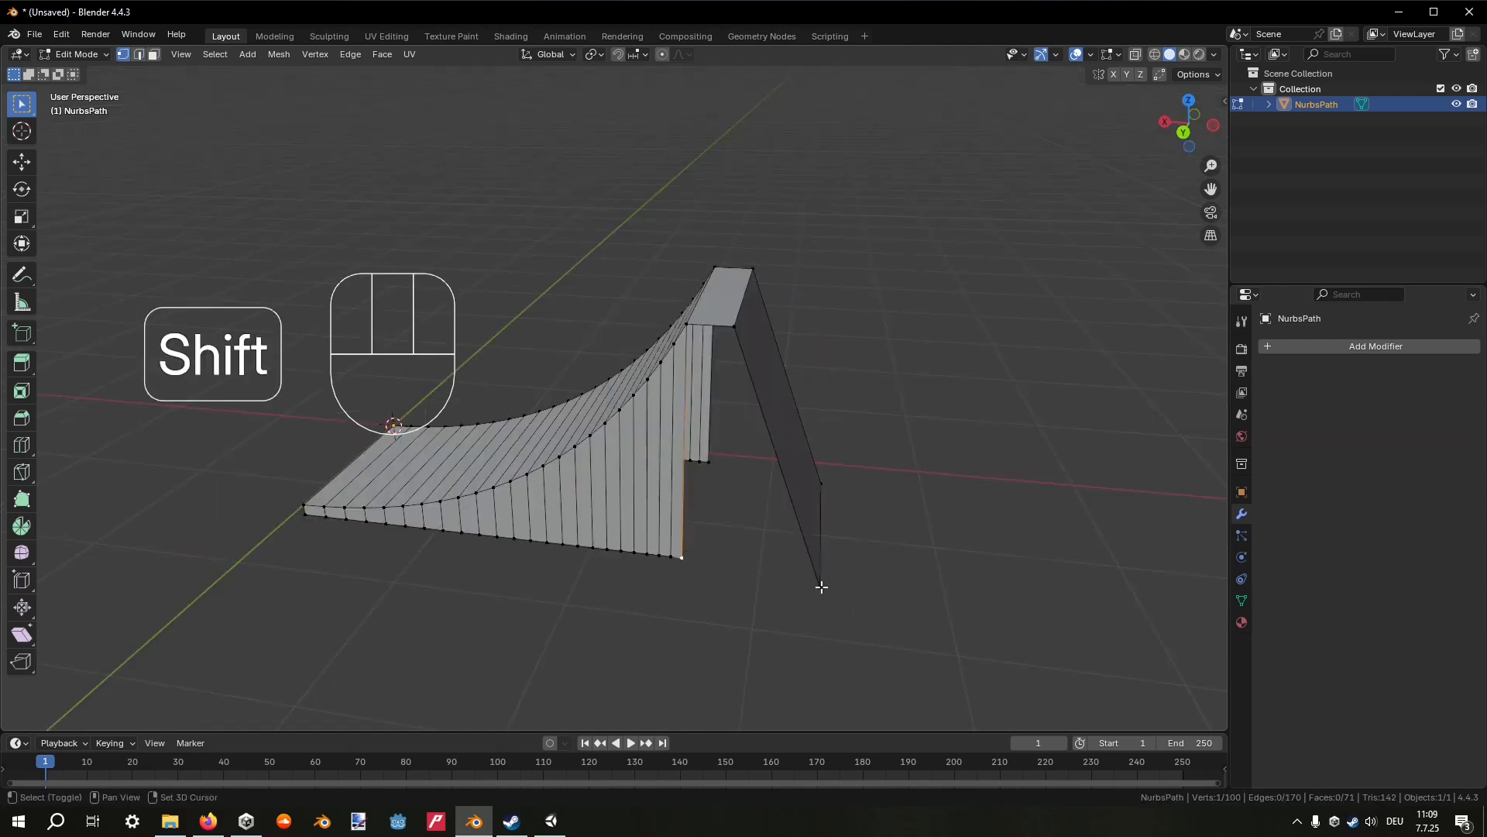
# Select both bottom vertices of the sloped back and move them slightly up along Z to line up with the sides' base.
pyautogui.keyDown('shift'); pyautogui.click(822, 485); pyautogui.keyUp('shift')
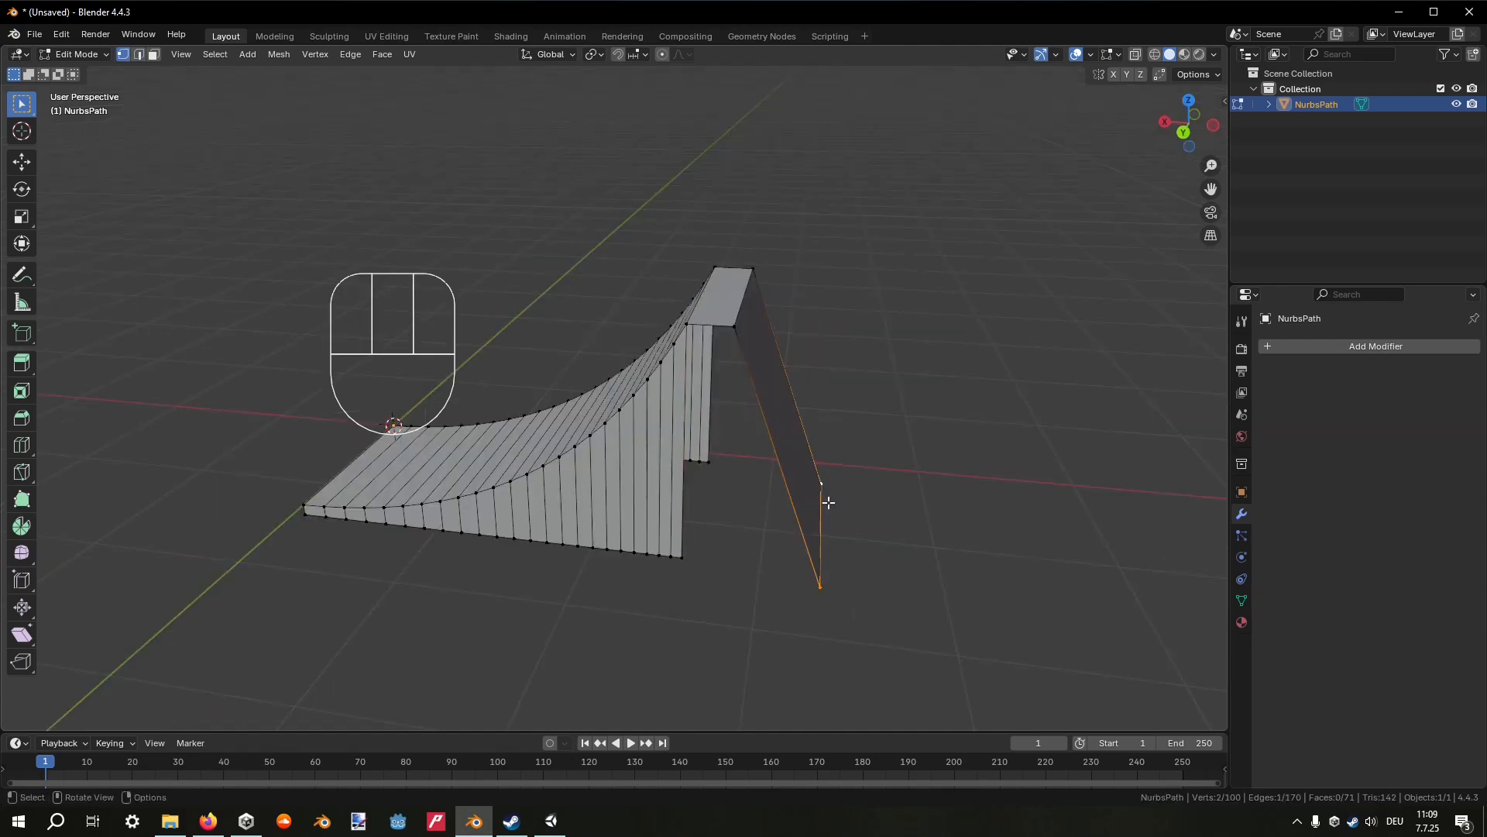
pyautogui.press('g')
pyautogui.middleClick(825, 497)
pyautogui.click(821, 493)
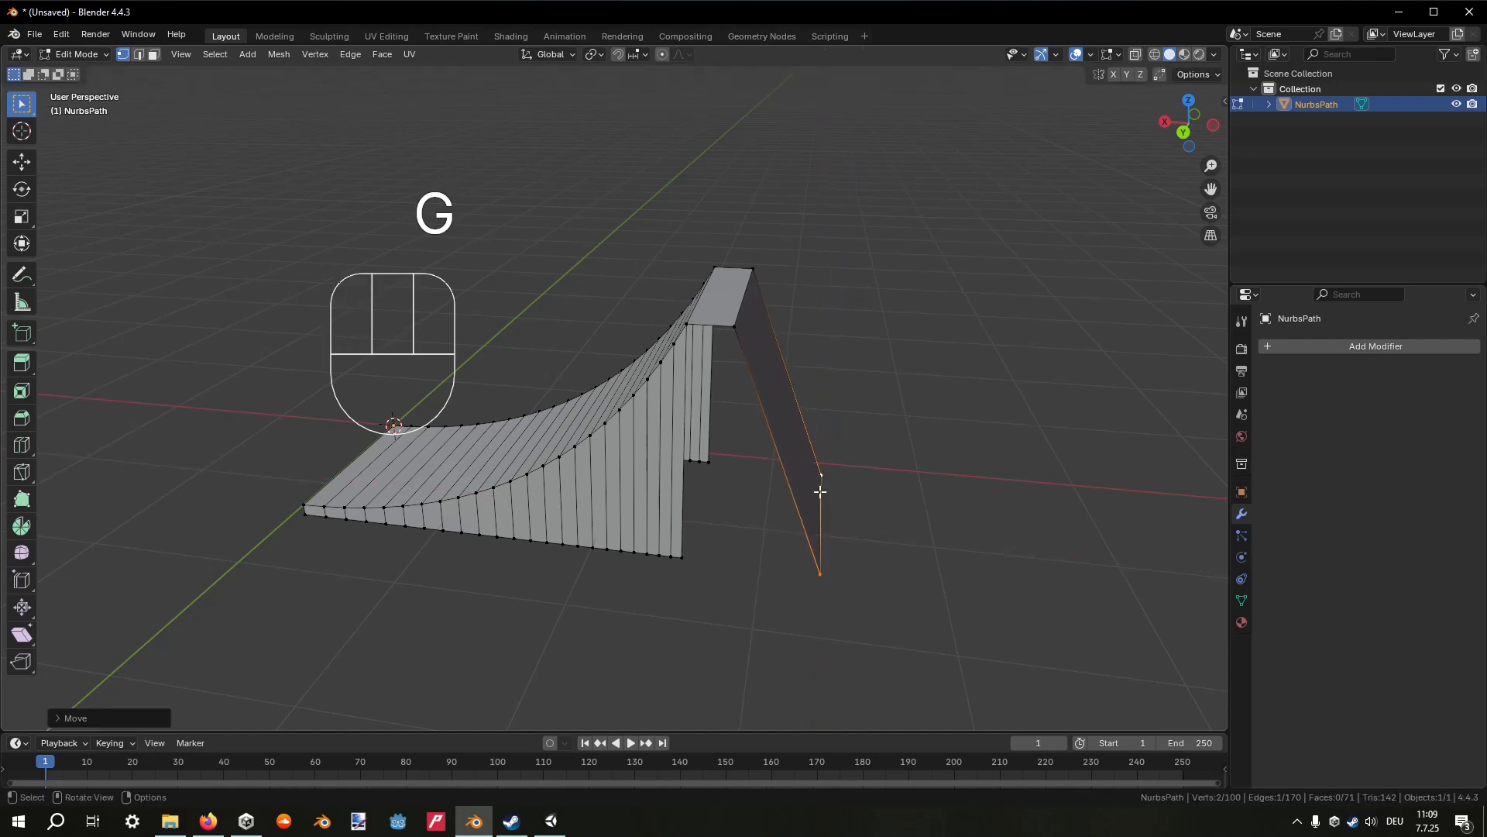
# Fill the open gaps between the sloped back and the ramp's side walls with a face on each side.
pyautogui.click(687, 554)
pyautogui.moveTo(685, 540); pyautogui.dragTo(609, 525, button='middle')
pyautogui.keyDown('ctrl'); pyautogui.click(786, 514); pyautogui.keyUp('ctrl')
pyautogui.press('f')
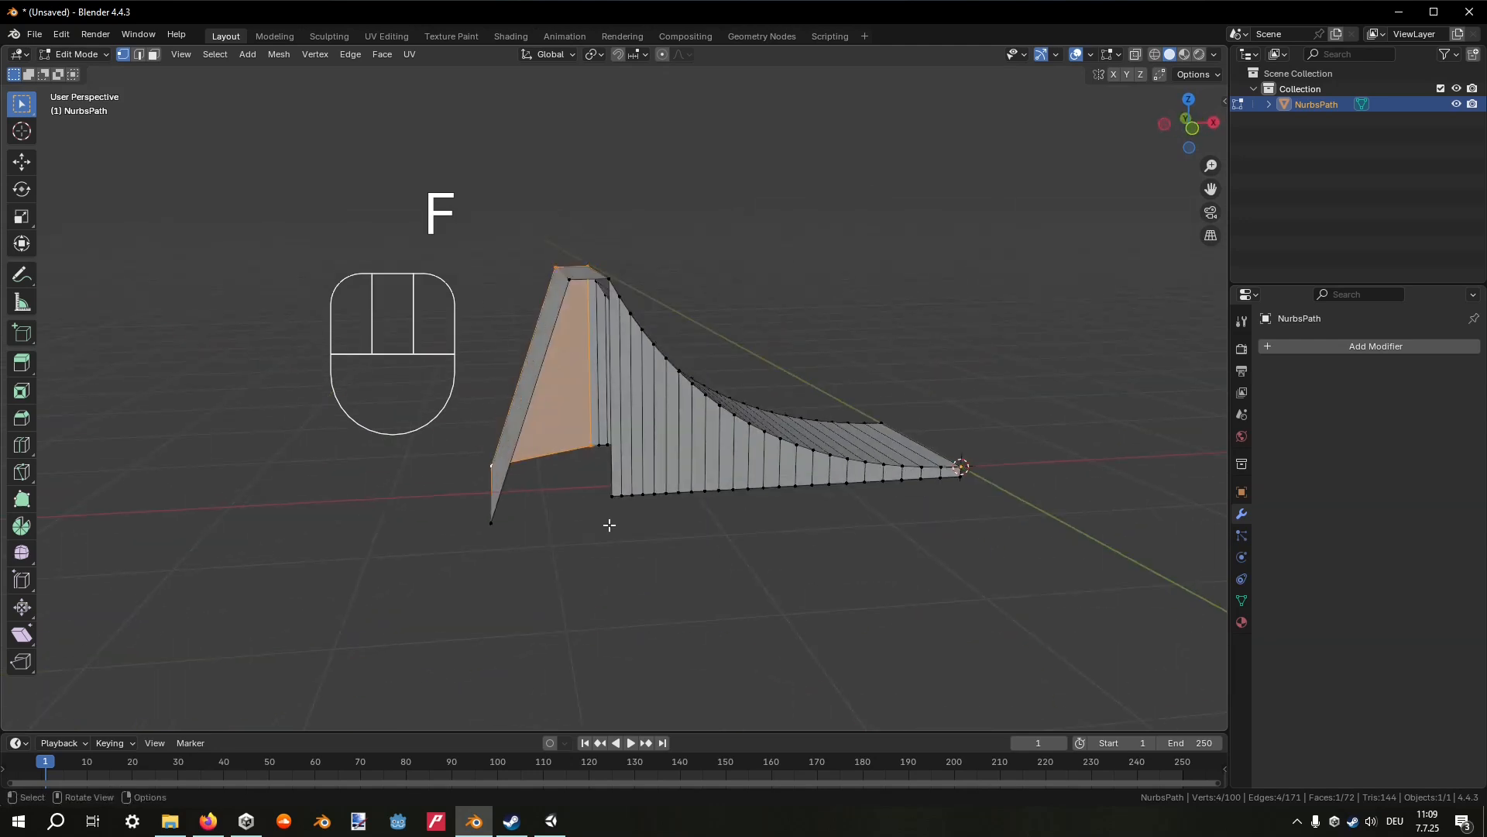
pyautogui.click(508, 522)
pyautogui.keyDown('ctrl'); pyautogui.click(622, 498); pyautogui.keyUp('ctrl')
pyautogui.click(492, 523)
pyautogui.keyDown('ctrl'); pyautogui.click(612, 493); pyautogui.keyUp('ctrl')
pyautogui.press('f')
pyautogui.moveTo(612, 494); pyautogui.dragTo(916, 411, button='middle')
pyautogui.click(919, 411)
# Try narrowing the ramp's top by scaling one platform edge to about 0.59 along Y.
pyautogui.moveTo(790, 352); pyautogui.dragTo(780, 293, button='middle')
pyautogui.press('Tab')
pyautogui.press('Tab')
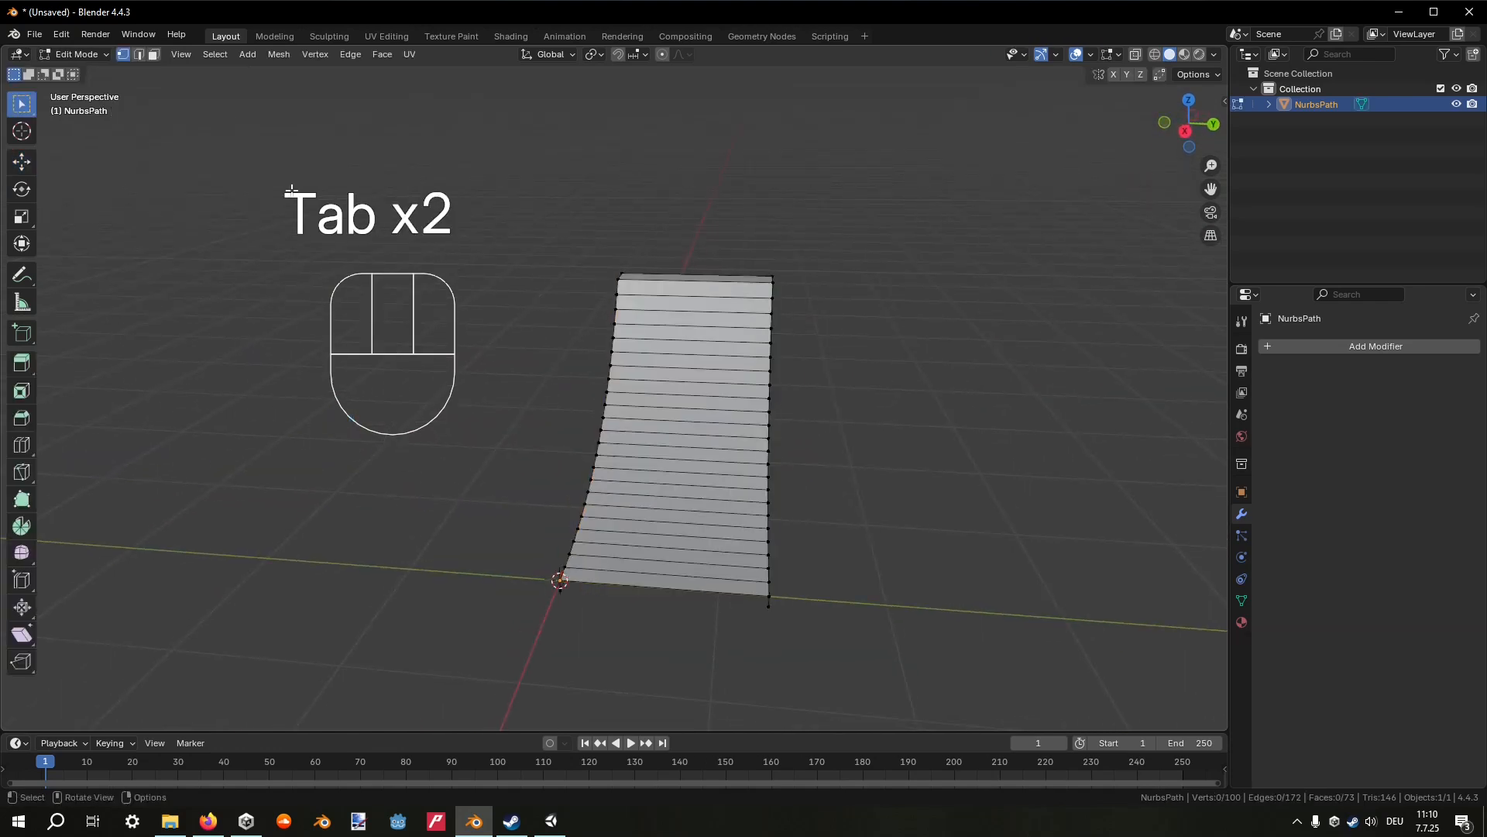
pyautogui.moveTo(713, 288); pyautogui.dragTo(465, 226, button='middle')
pyautogui.click(139, 54)
pyautogui.click(628, 302)
pyautogui.press('s')
pyautogui.moveTo(644, 302); pyautogui.dragTo(632, 298, button='middle')
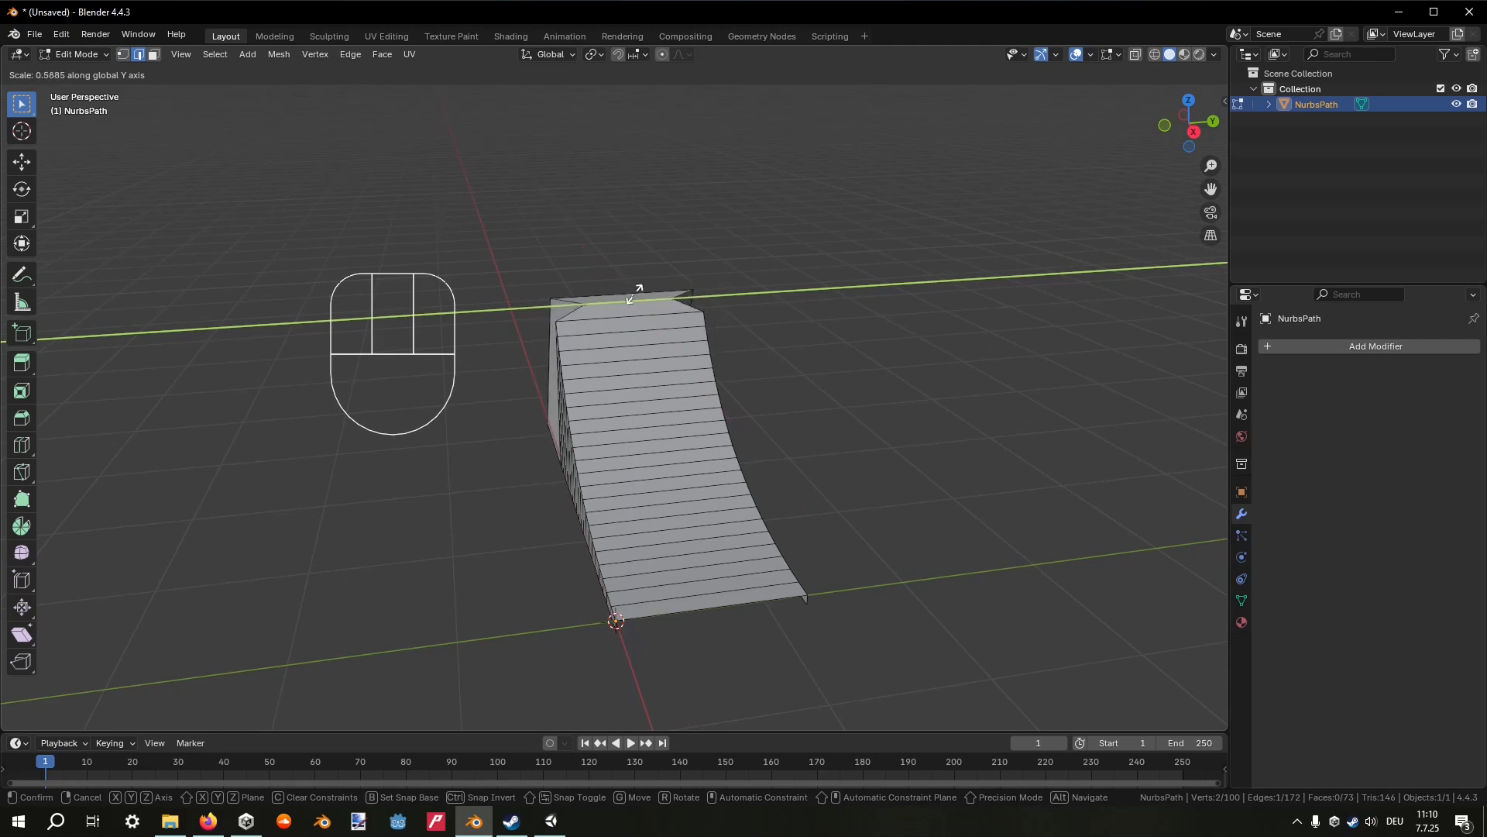
pyautogui.click(635, 296)
pyautogui.hotkey('ctrl', 'z')
# Try narrowing the whole run of ramp surface faces by scaling them along Y.
pyautogui.press('s')
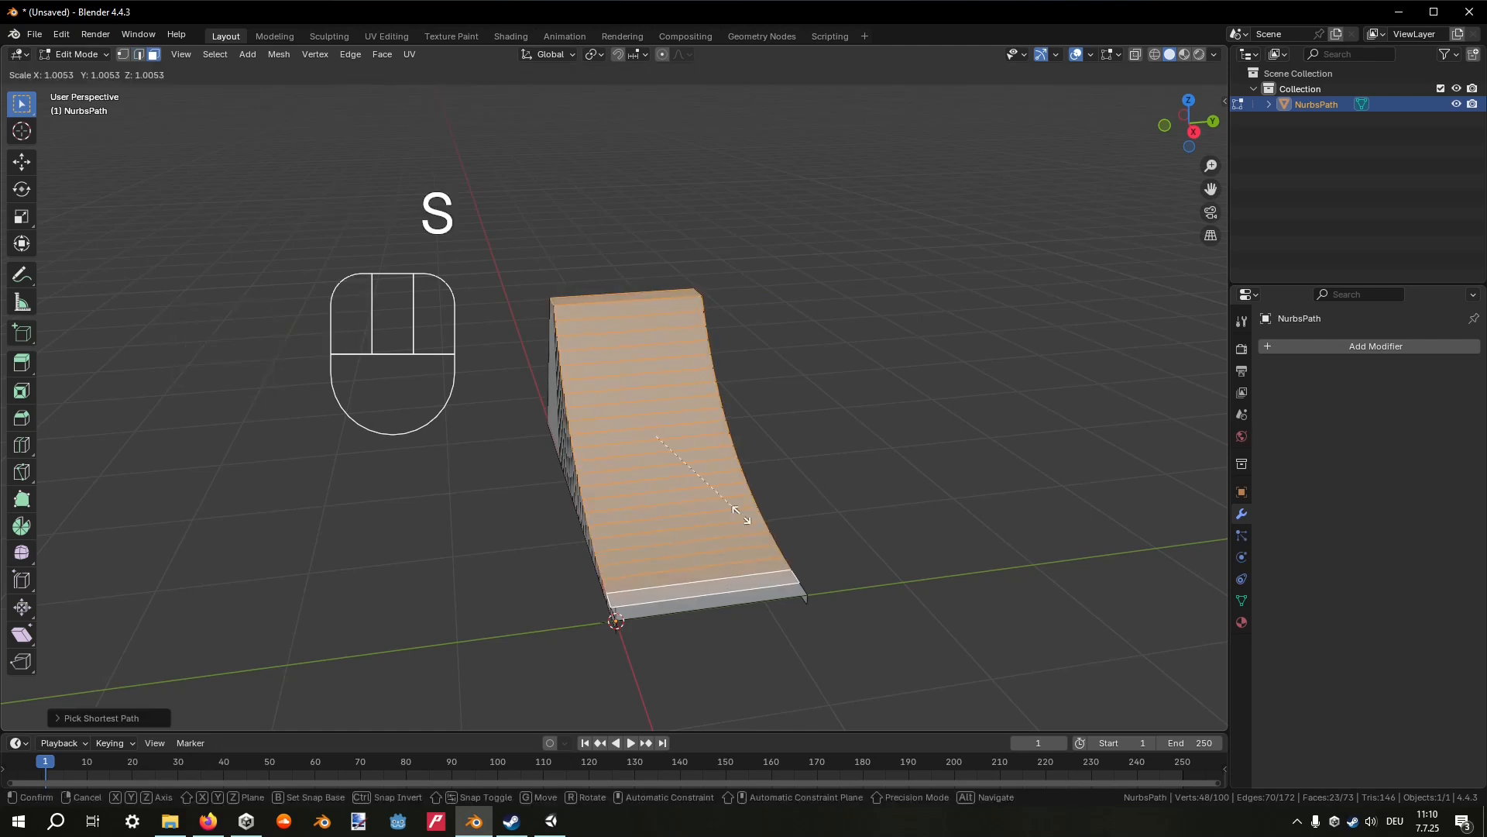
pyautogui.middleClick(689, 542)
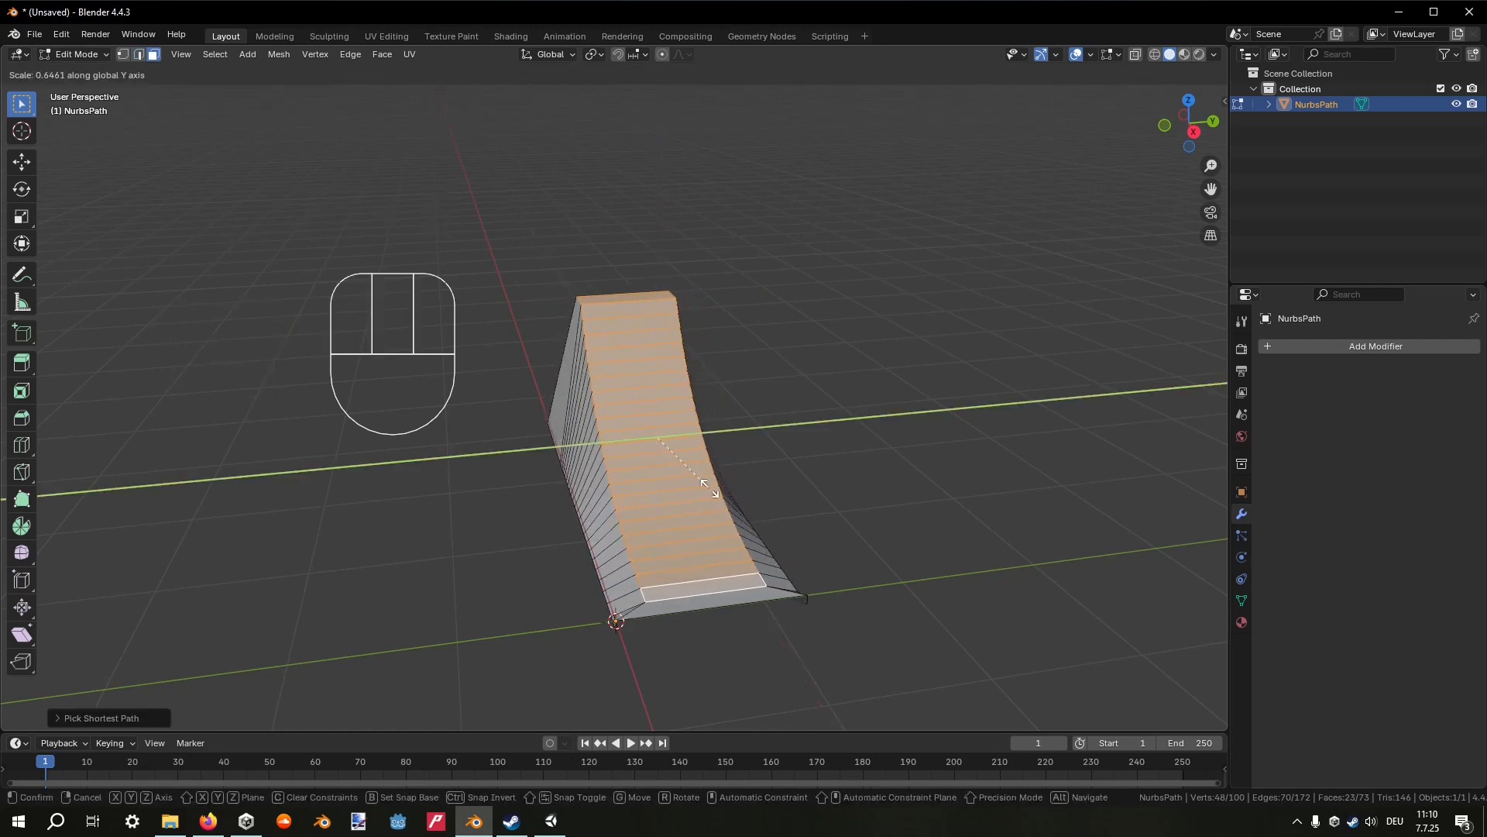
pyautogui.click(738, 495)
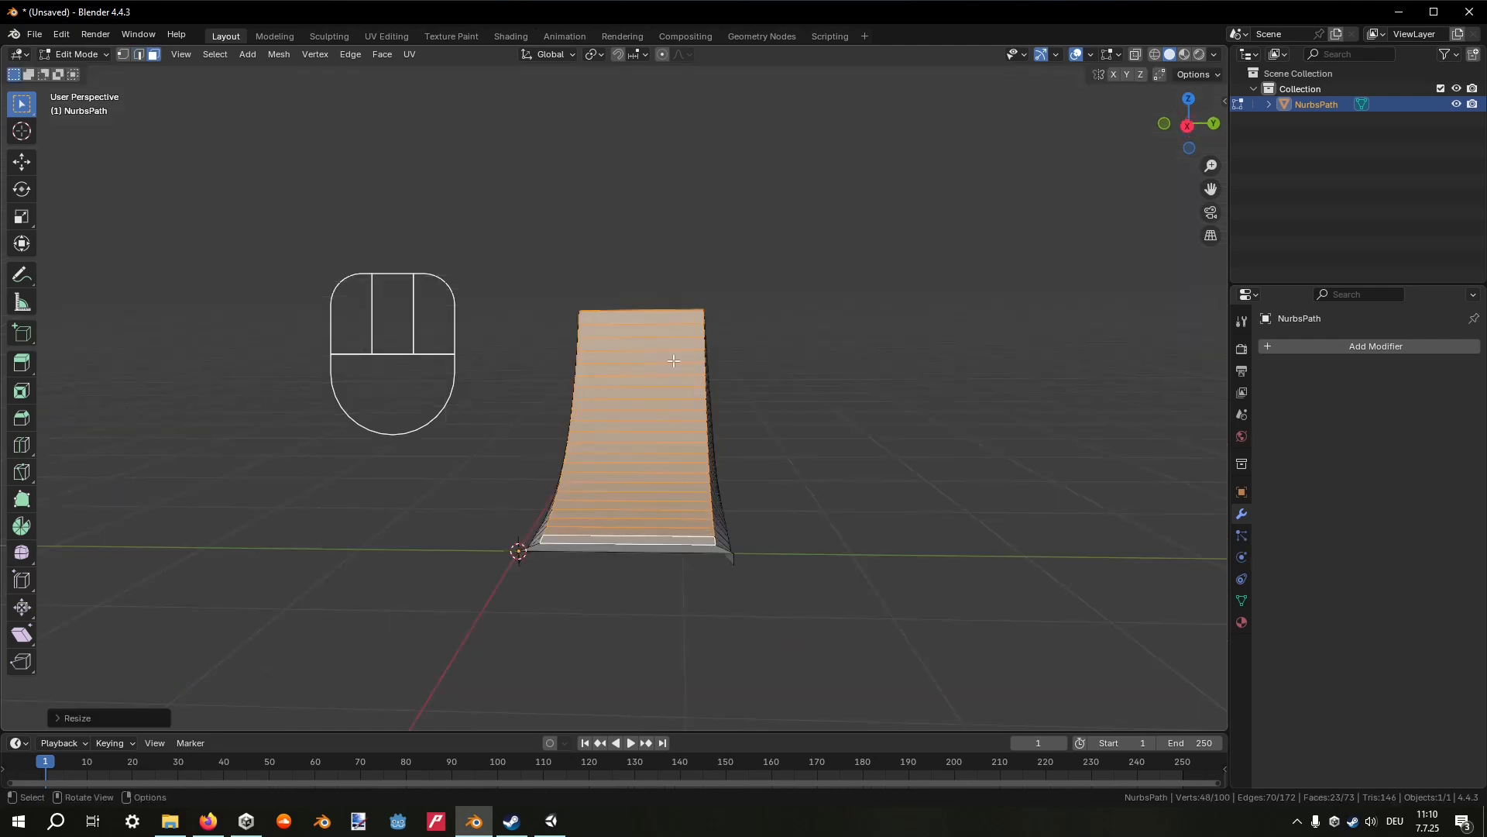
pyautogui.hotkey('ctrl', 'z')
# Select the platform's back edge and enable proportional editing with the Smooth falloff.
pyautogui.moveTo(630, 339); pyautogui.dragTo(643, 391, button='middle')
pyautogui.keyDown('shift'); pyautogui.moveTo(643, 391); pyautogui.dragTo(644, 401, button='middle'); pyautogui.keyUp('shift')
pyautogui.scroll(1, 644, 402)
pyautogui.click(138, 54)
pyautogui.click(620, 366)
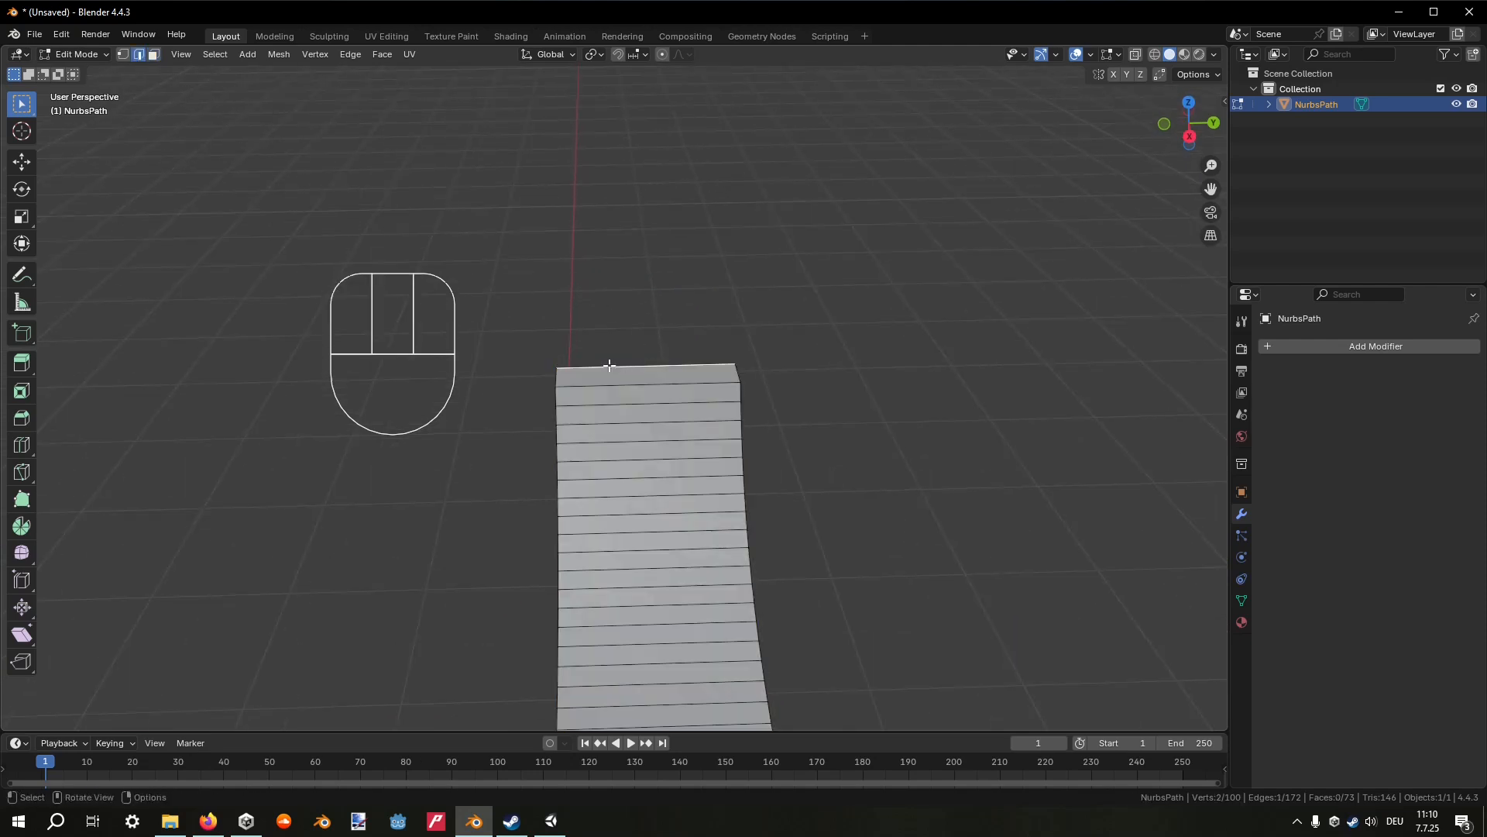
pyautogui.click(612, 365)
pyautogui.click(663, 55)
pyautogui.click(680, 57)
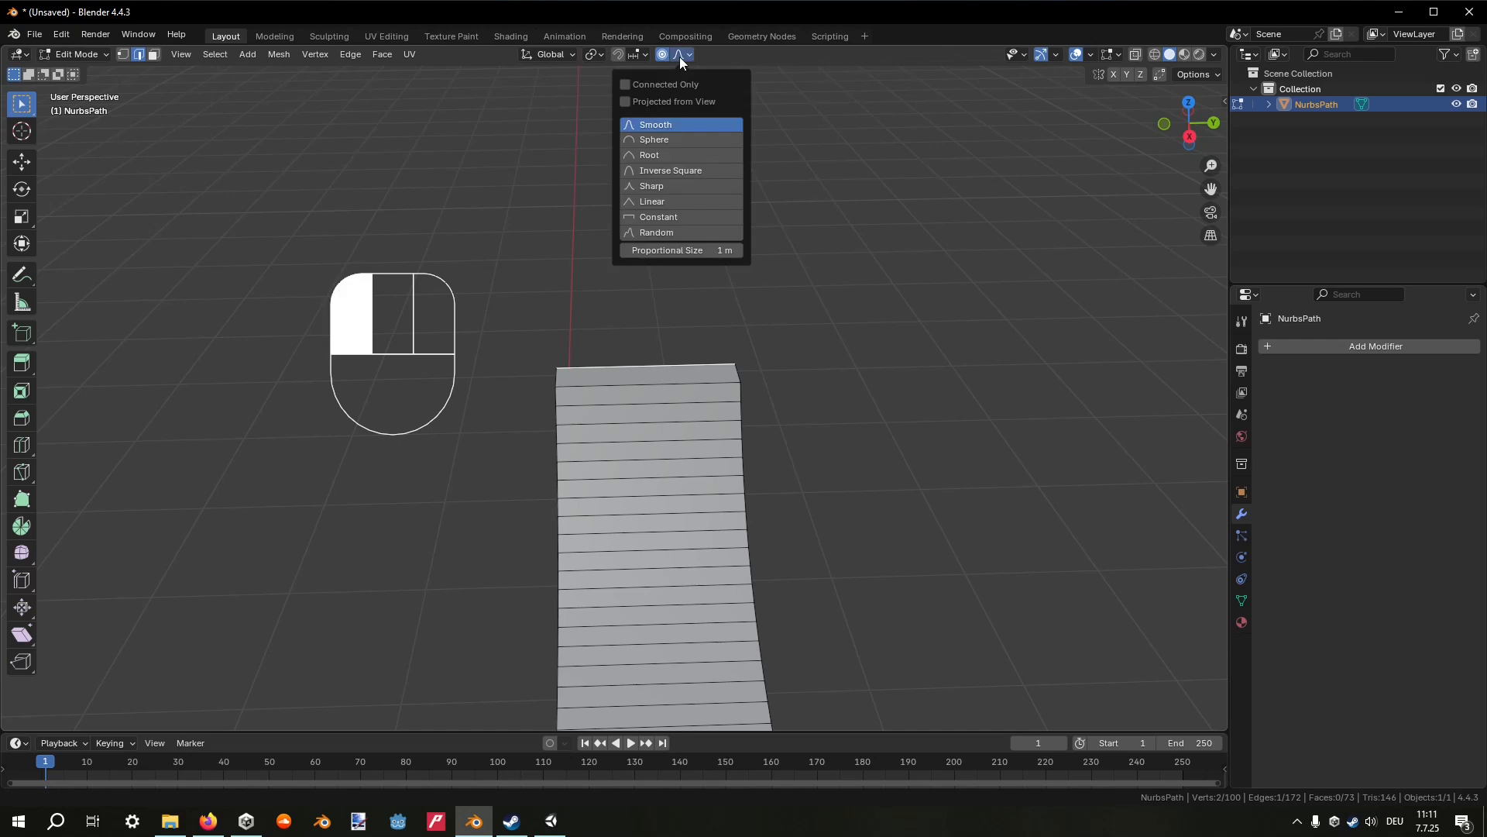
pyautogui.click(685, 56)
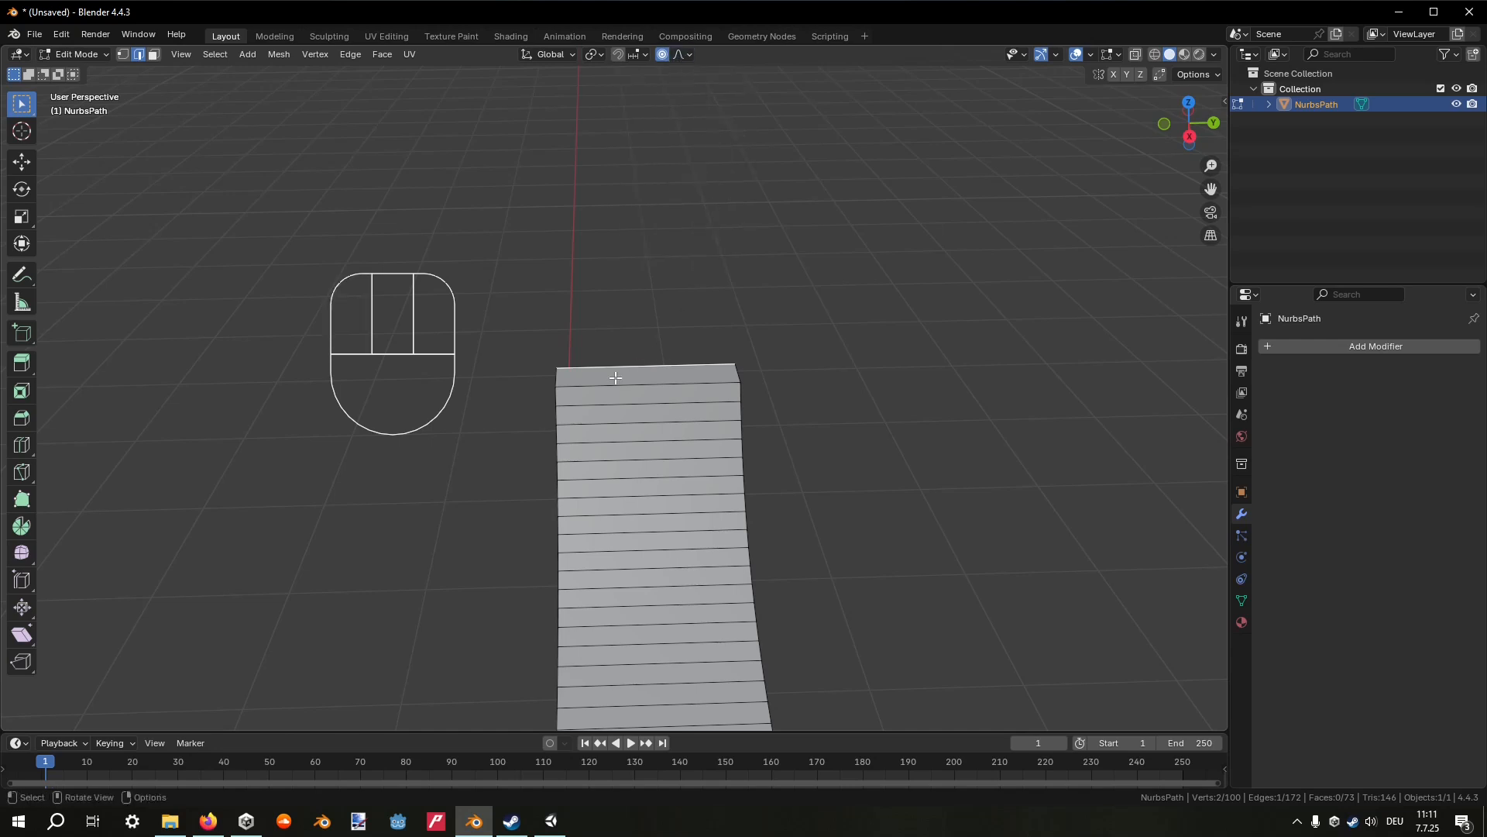
# Scale the selected platform edge to about 0.575 along Y with a proportional size of about 3.14.
pyautogui.scroll(-3, 647, 369)
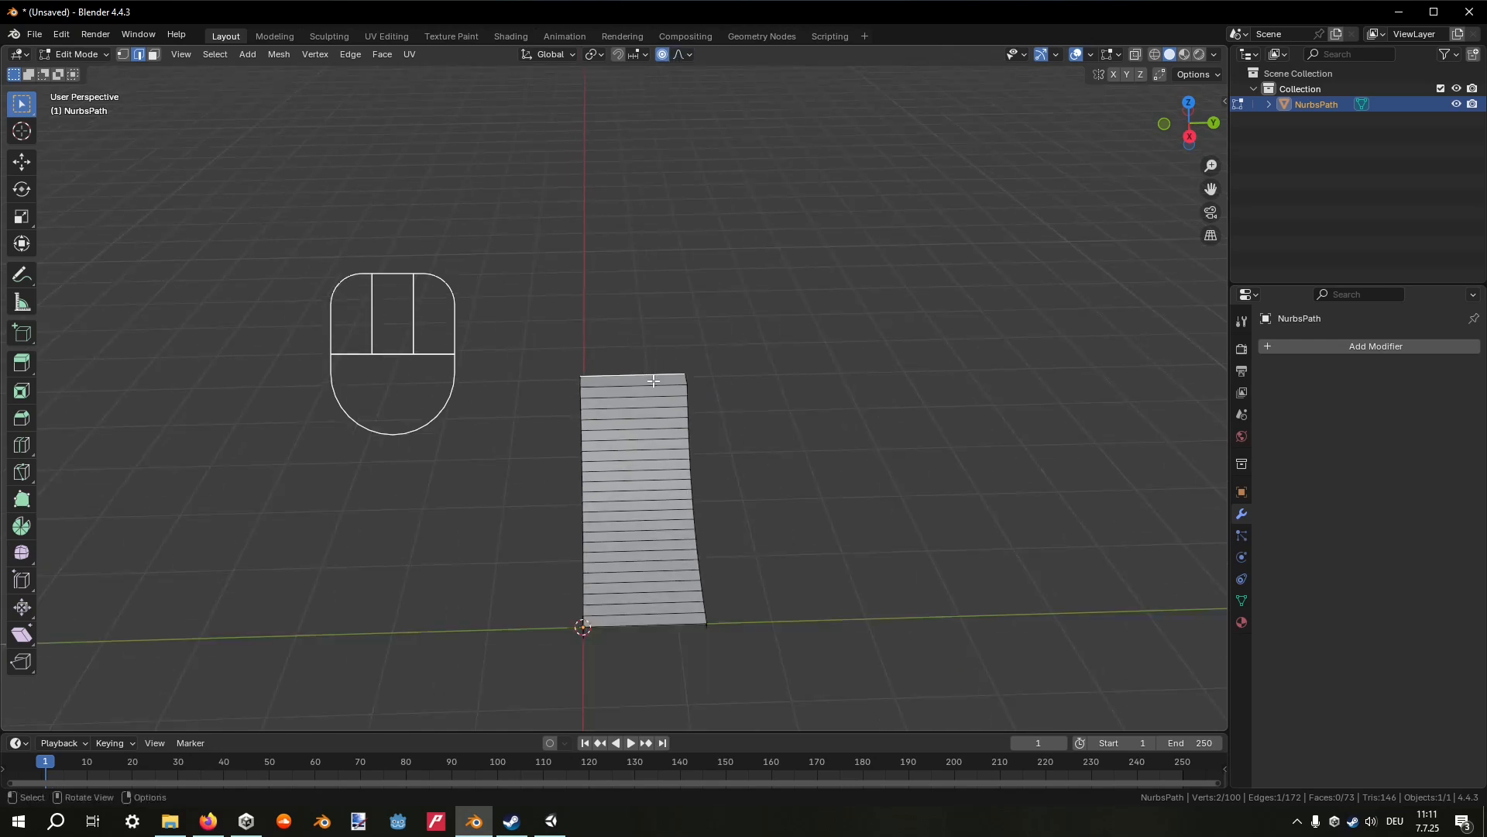
pyautogui.press('s')
pyautogui.middleClick(652, 379)
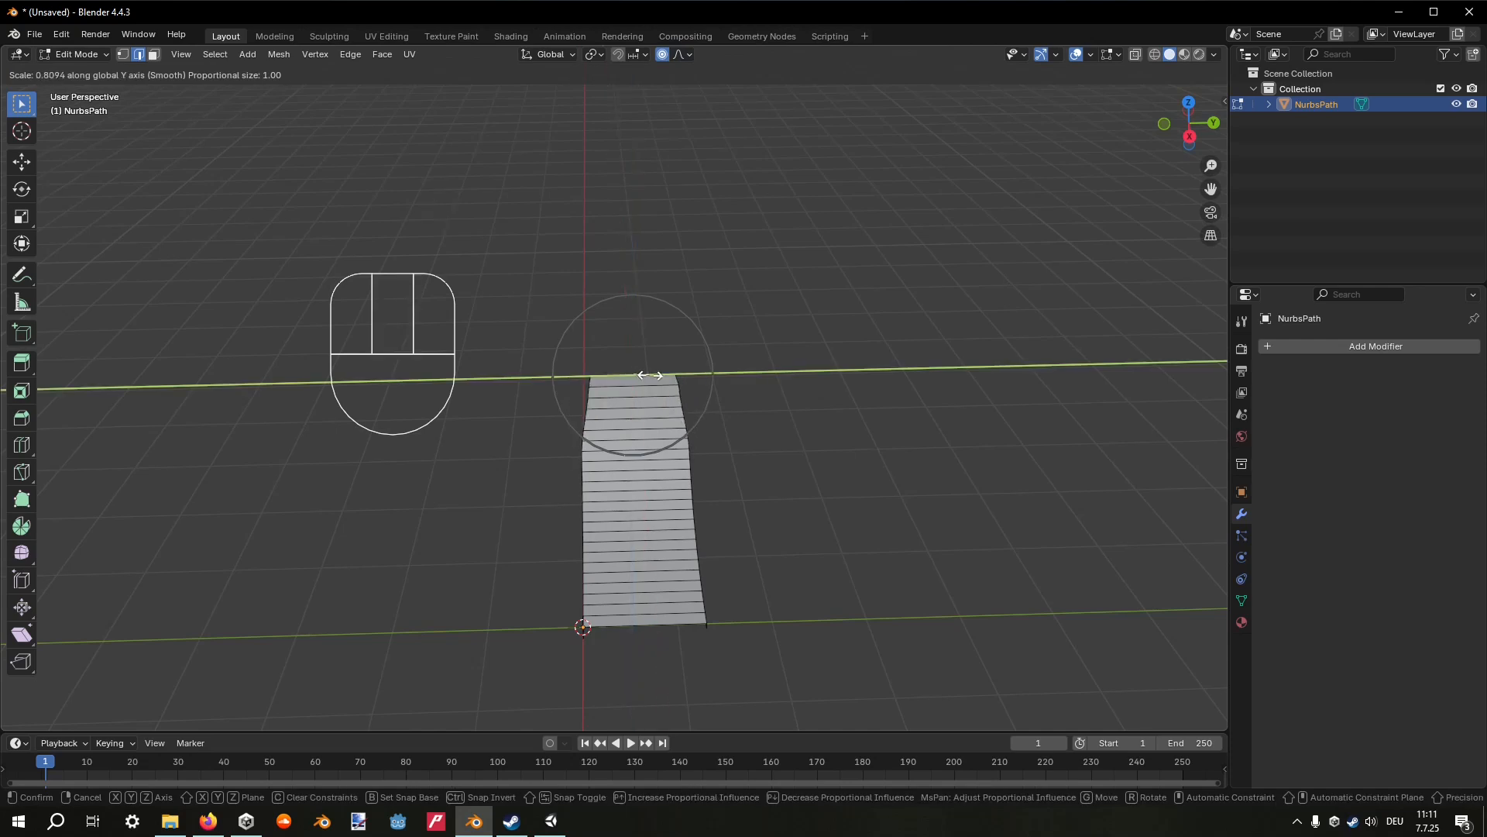
pyautogui.scroll(-14, 647, 379)
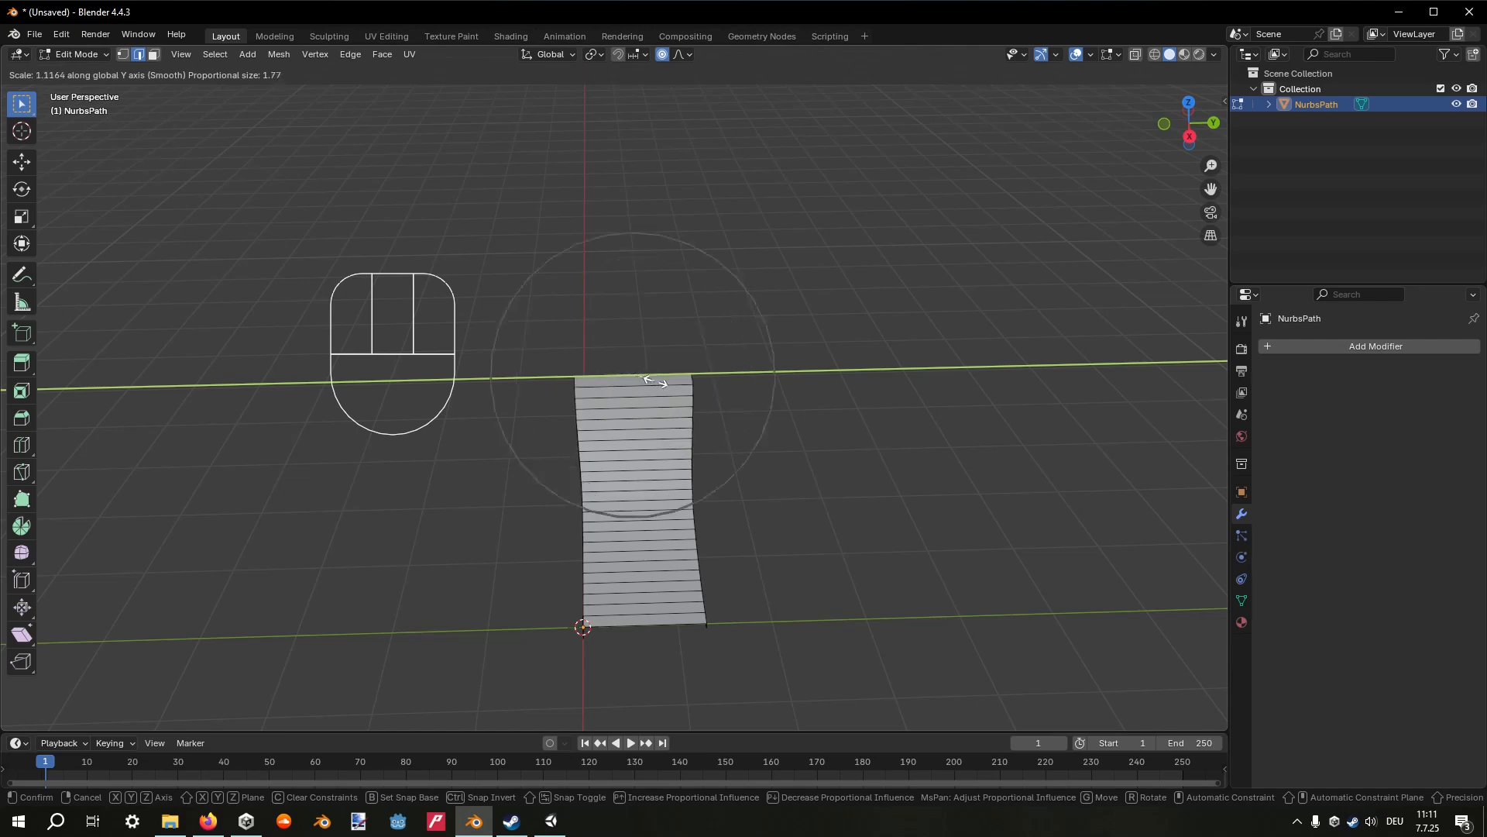
pyautogui.scroll(2, 647, 378)
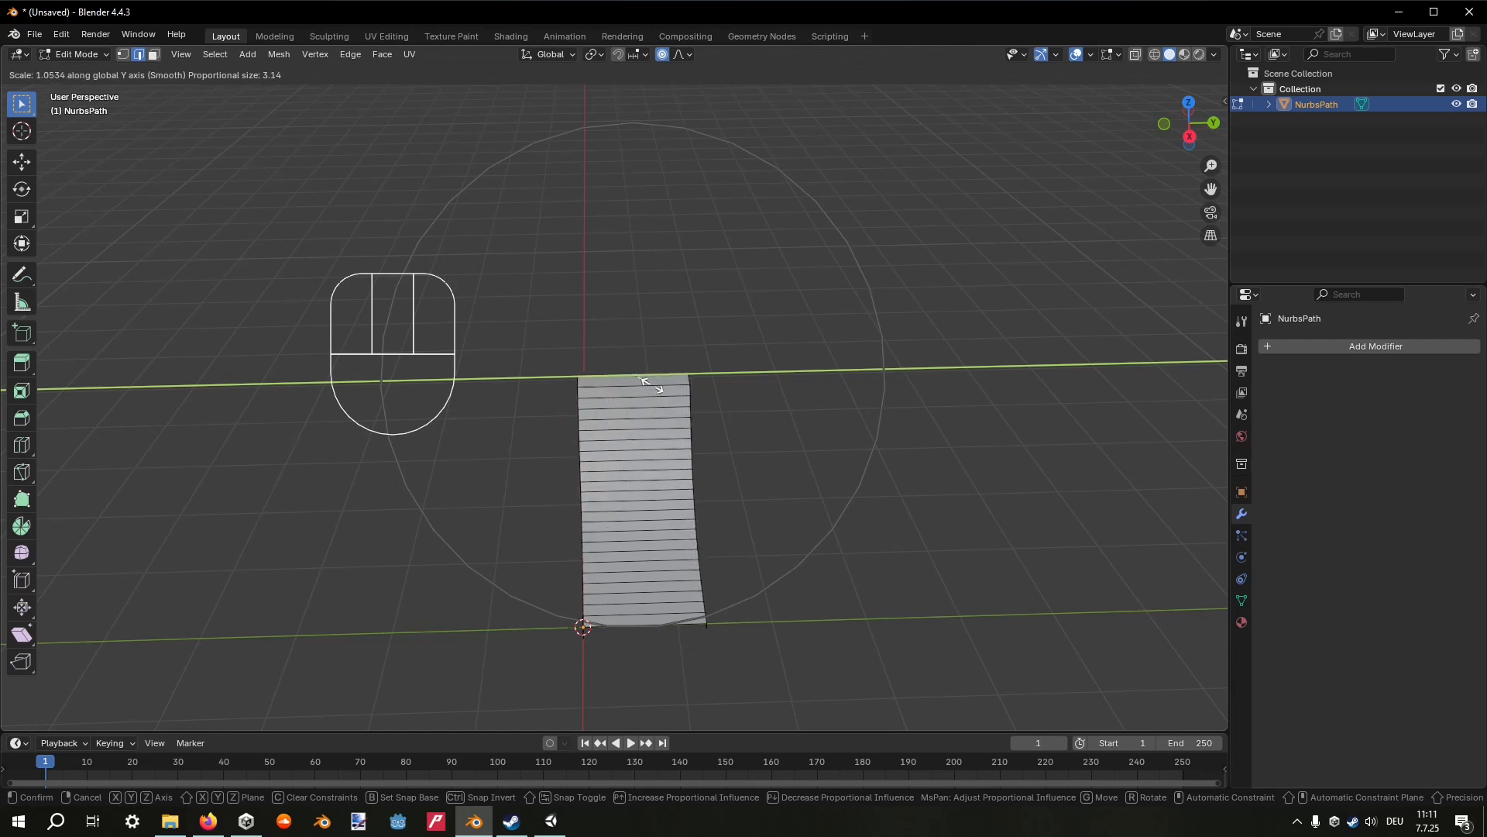
pyautogui.click(633, 376)
pyautogui.scroll(2, 633, 376)
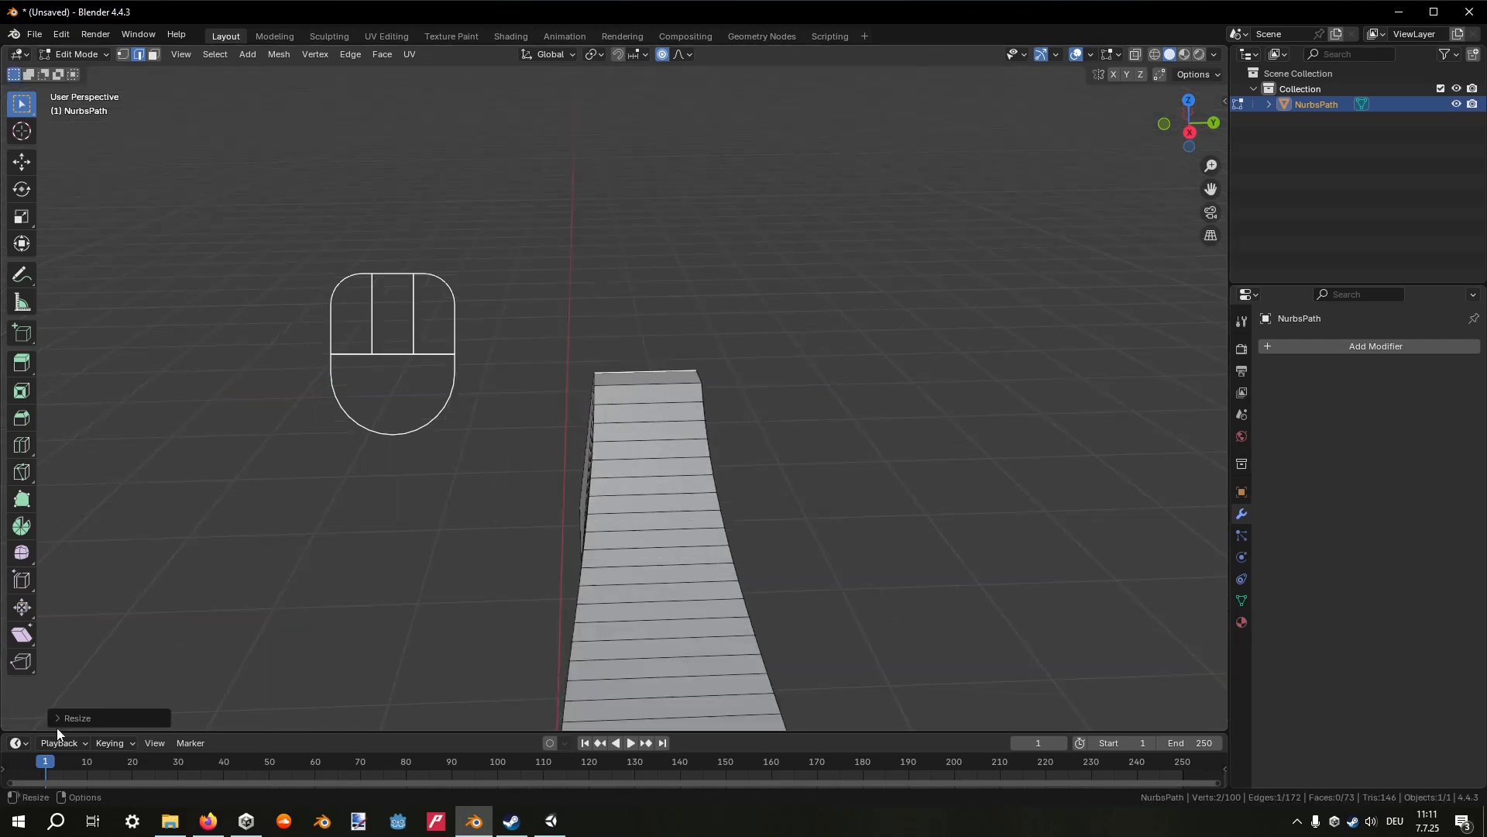
# Try the Sphere falloff on the proportional resize, and set it to Linear.
pyautogui.click(59, 721)
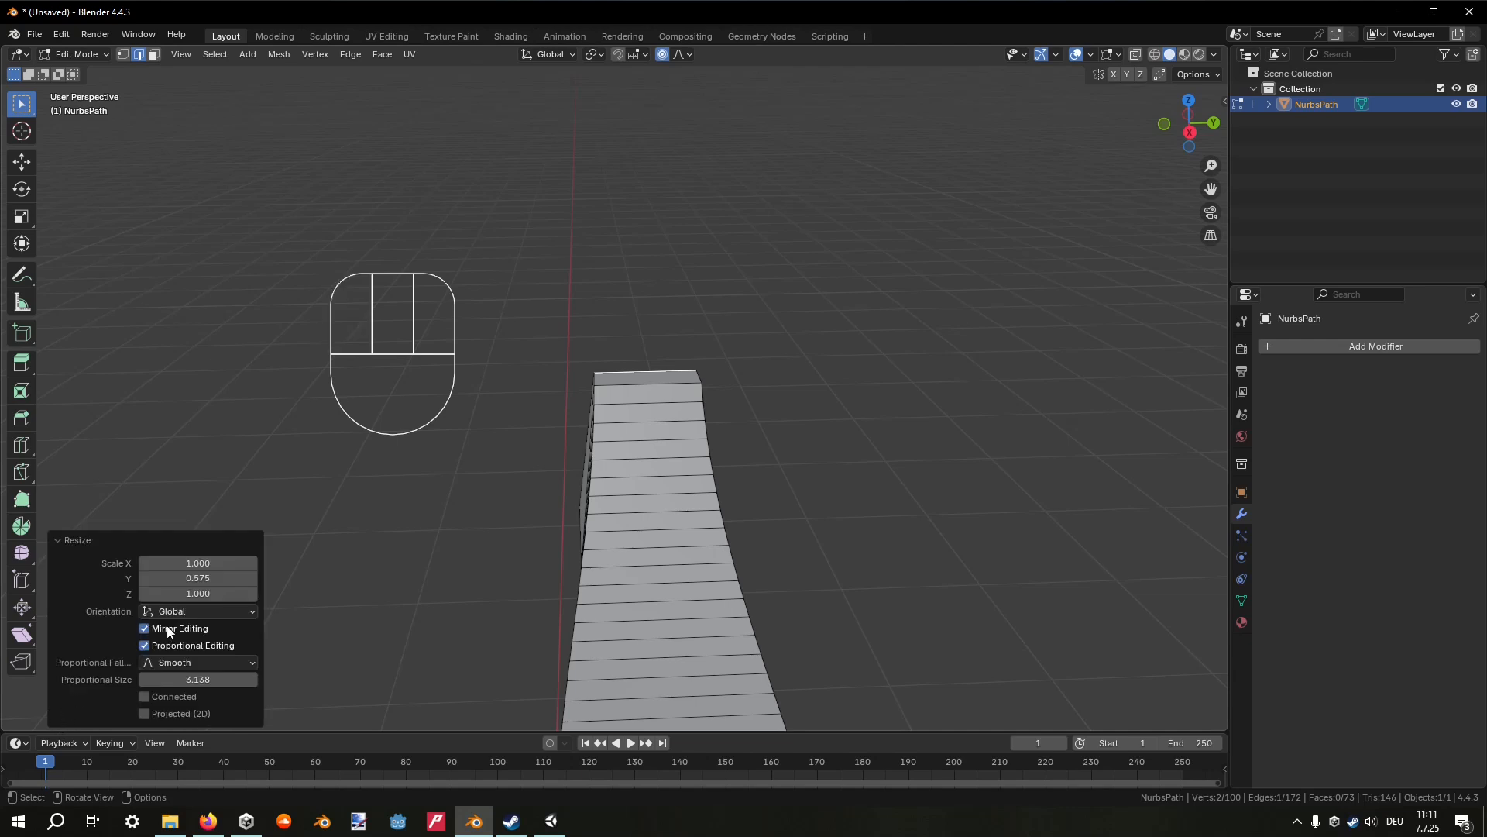
pyautogui.click(179, 663)
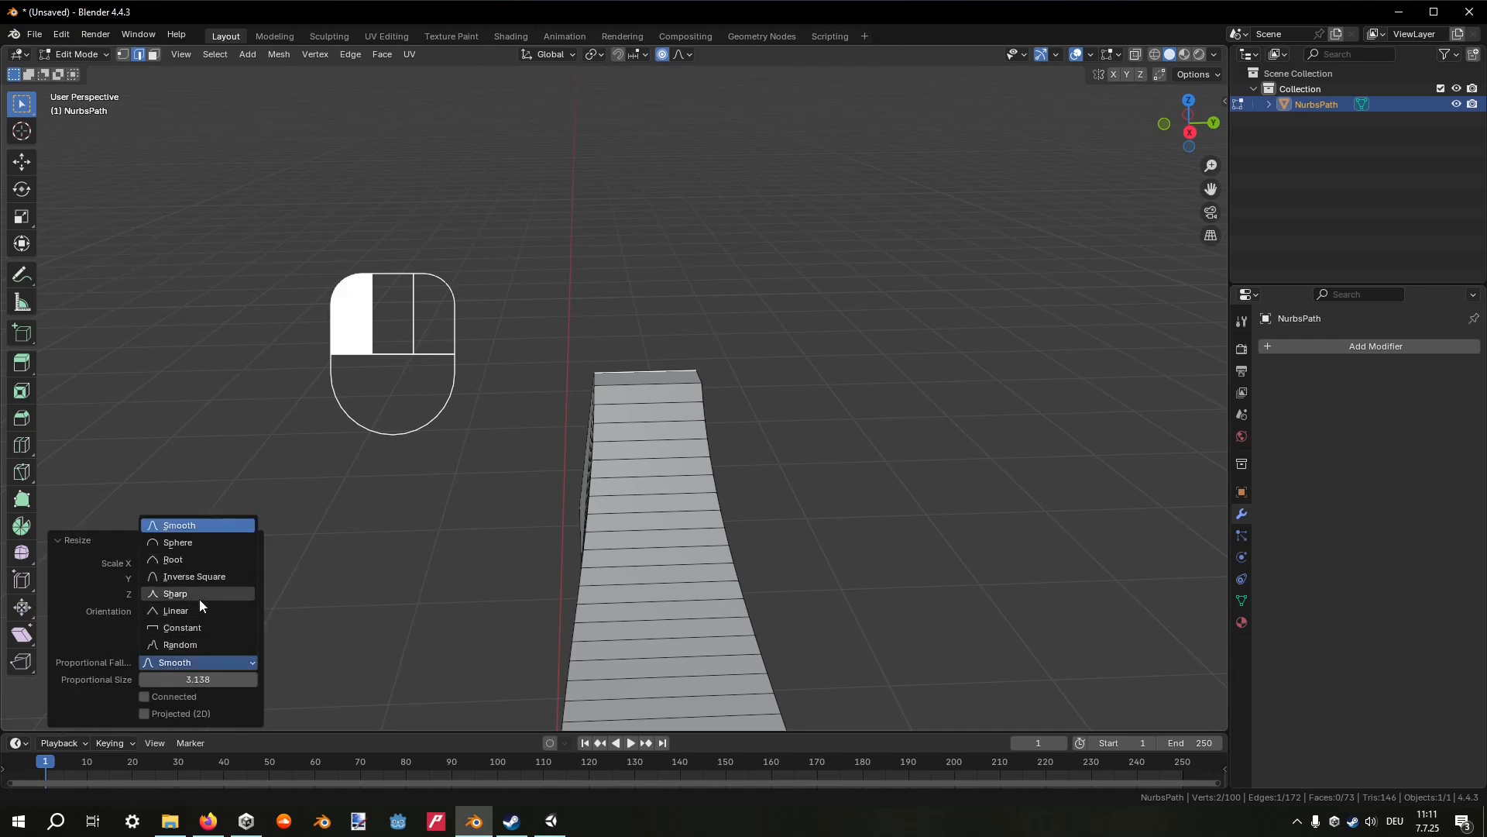
pyautogui.click(189, 542)
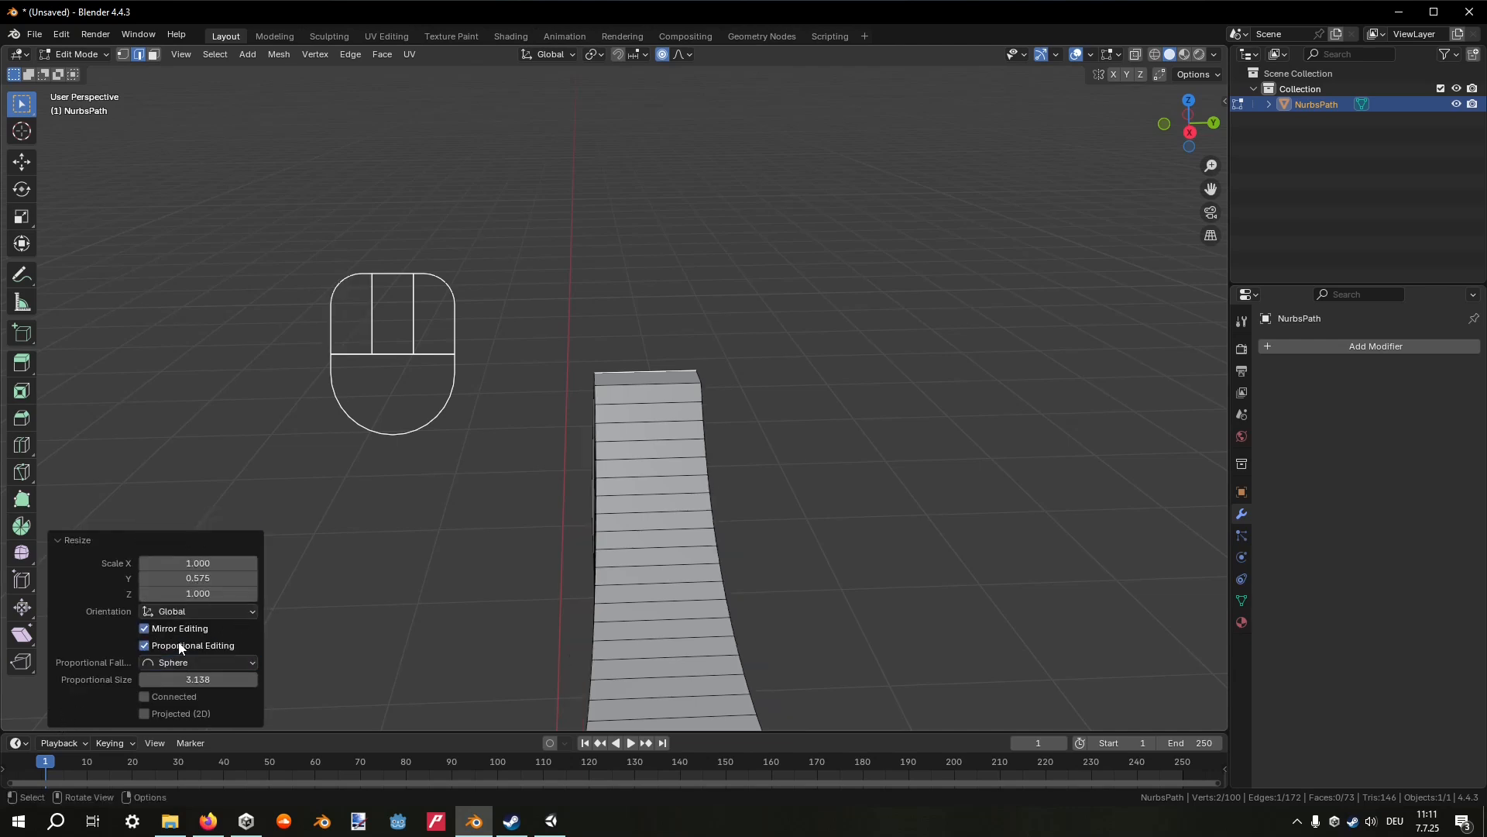
pyautogui.click(172, 663)
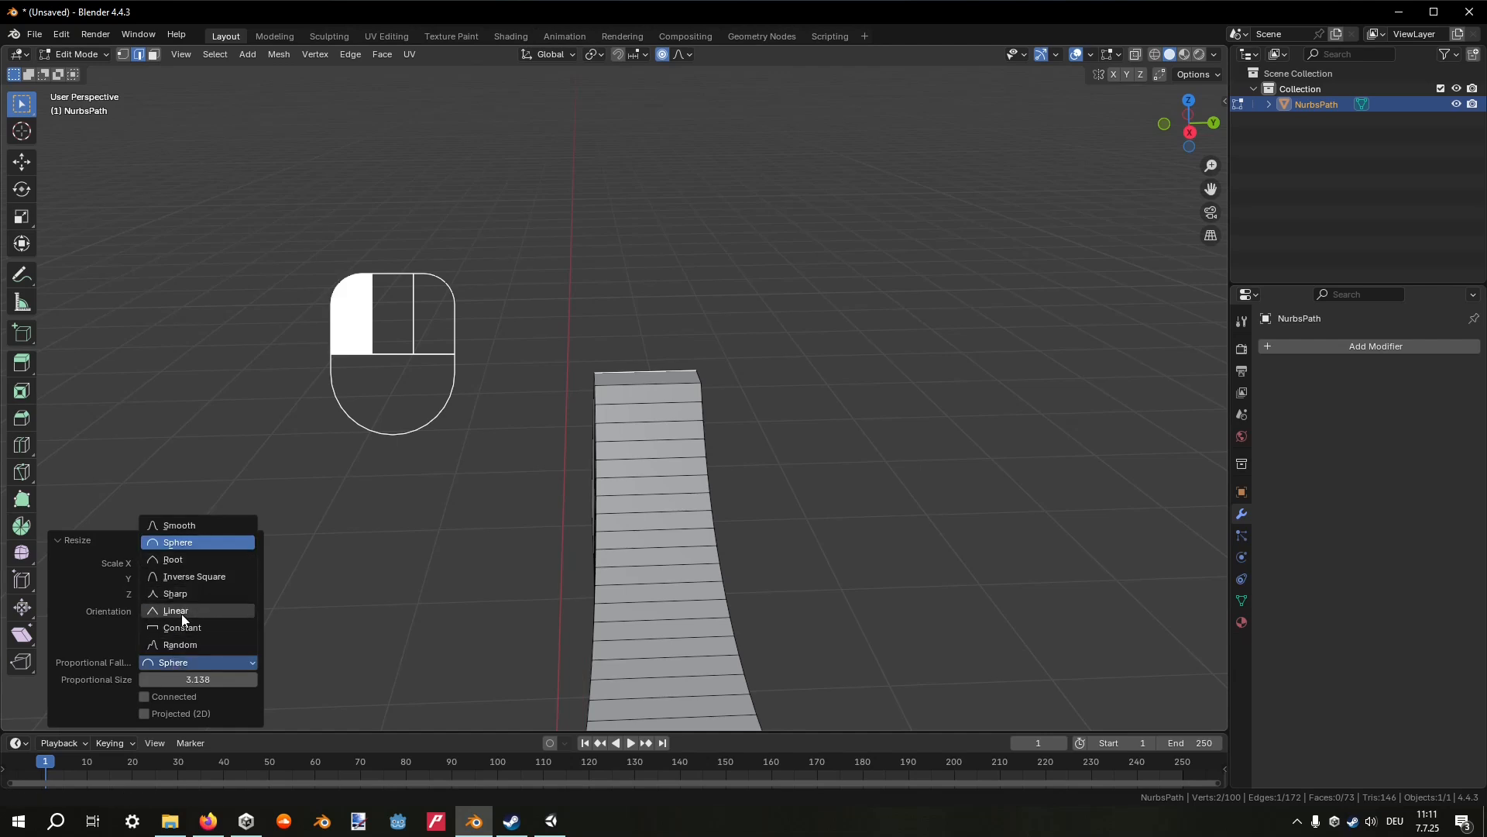
pyautogui.click(181, 612)
# With proportional editing off, select one side's lower edge chain and move it outward about 0.25 m along Y.
pyautogui.moveTo(650, 486); pyautogui.dragTo(734, 418, button='middle')
pyautogui.moveTo(735, 317); pyautogui.dragTo(629, 465, button='middle')
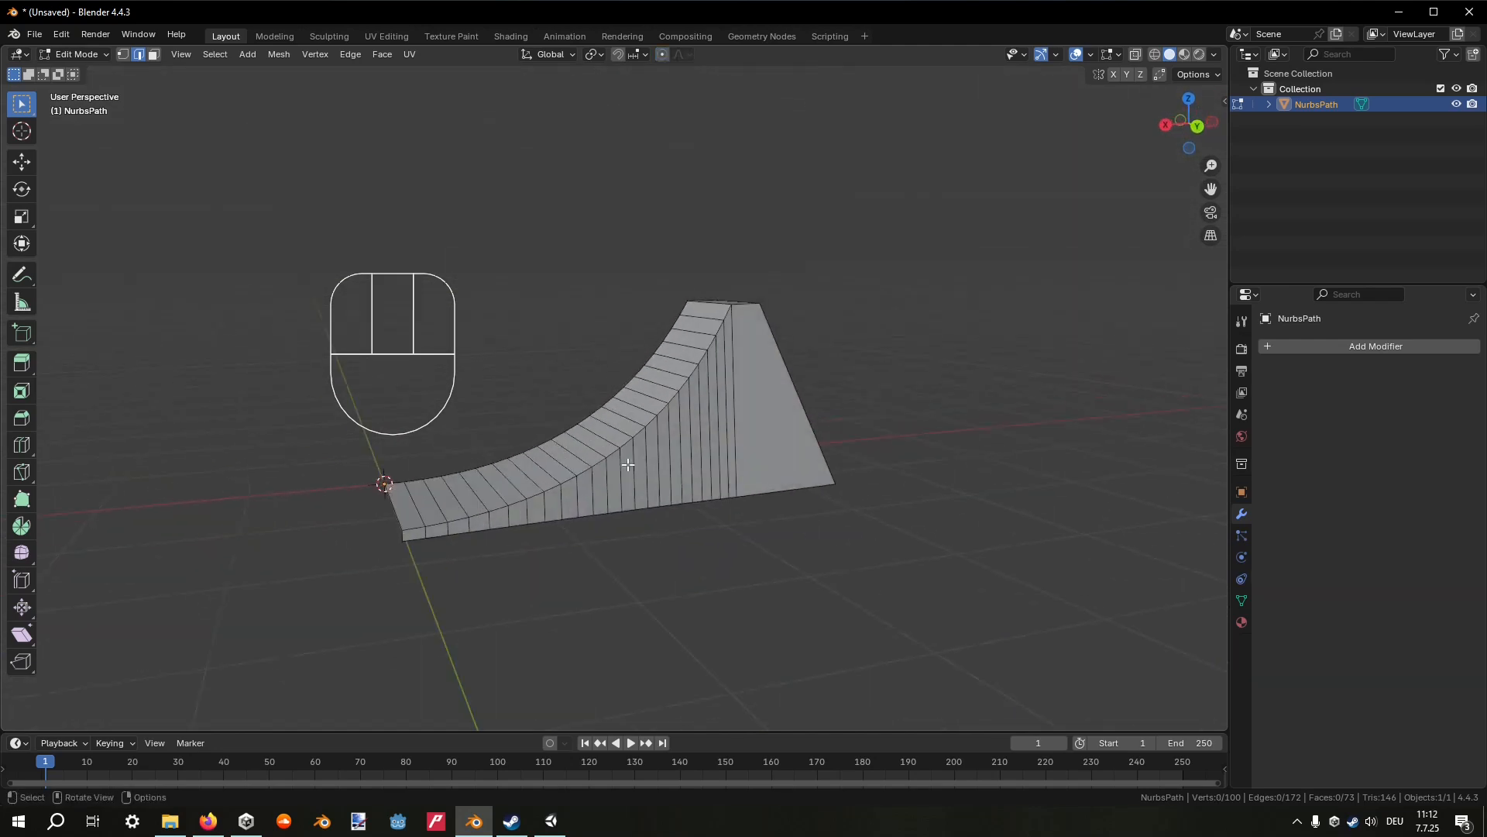
pyautogui.click(418, 539)
pyautogui.keyDown('ctrl'); pyautogui.click(787, 490); pyautogui.keyUp('ctrl')
pyautogui.moveTo(787, 490); pyautogui.dragTo(875, 494, button='middle')
pyautogui.press('g')
pyautogui.click(858, 490)
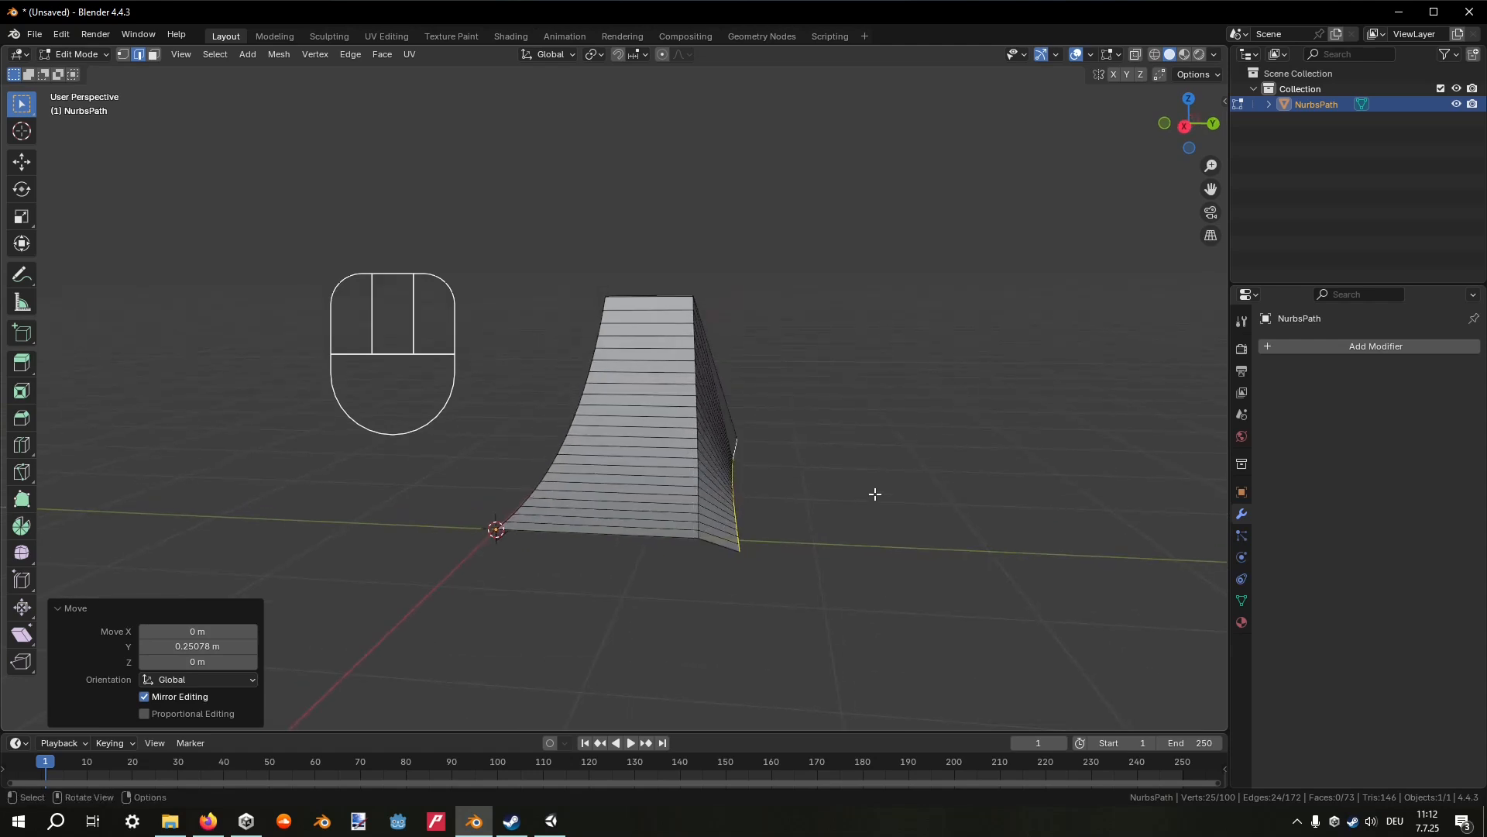
# Straighten the selected lower edge chain by scaling it to 0 along Y and move it about 0.06 m along negative Y.
pyautogui.press('s')
pyautogui.press('y')
pyautogui.press('0')
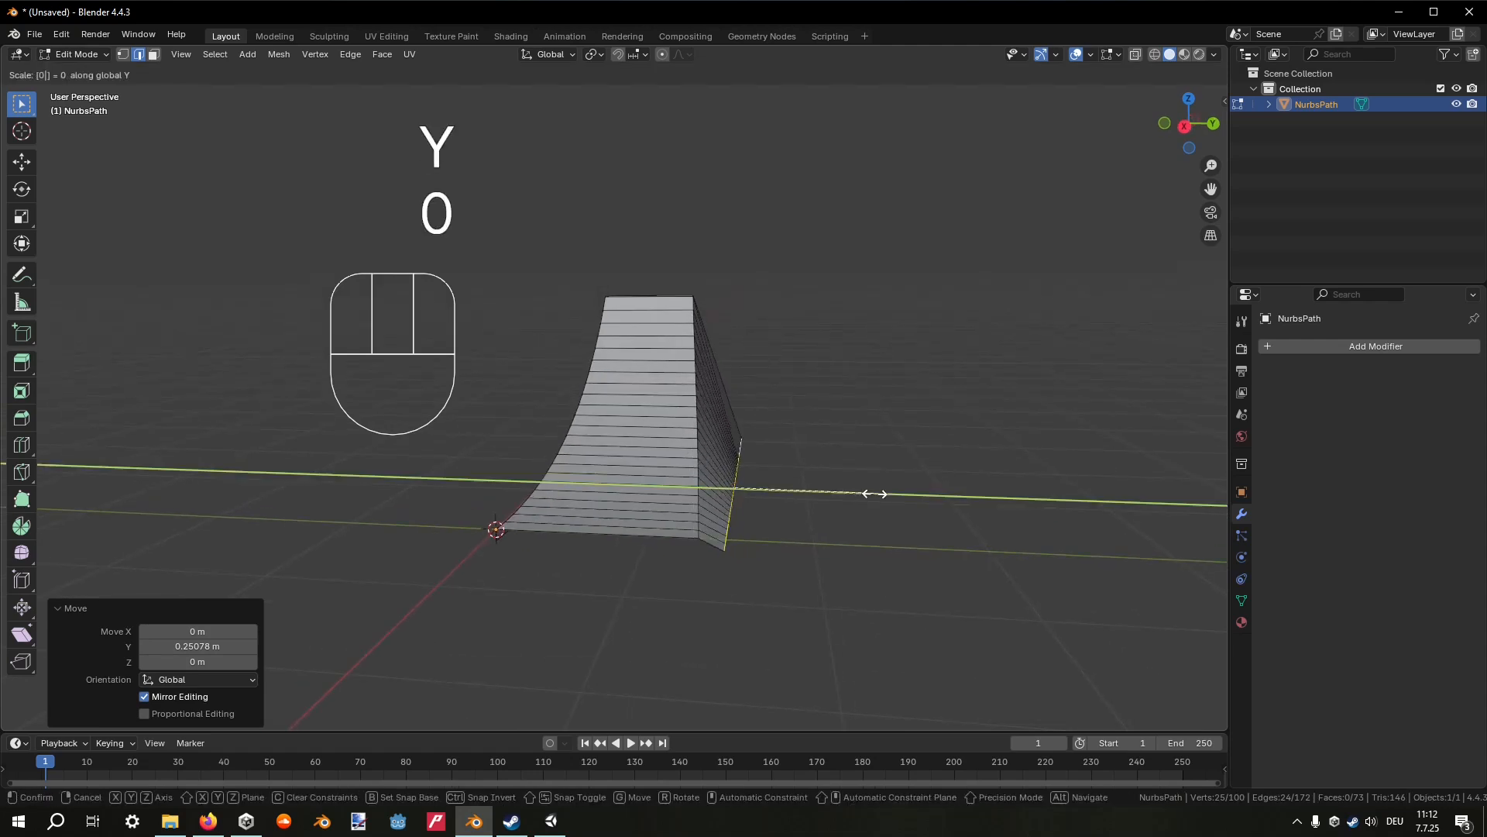
pyautogui.press('Return')
pyautogui.middleClick(875, 494)
pyautogui.press('g')
pyautogui.press('g')
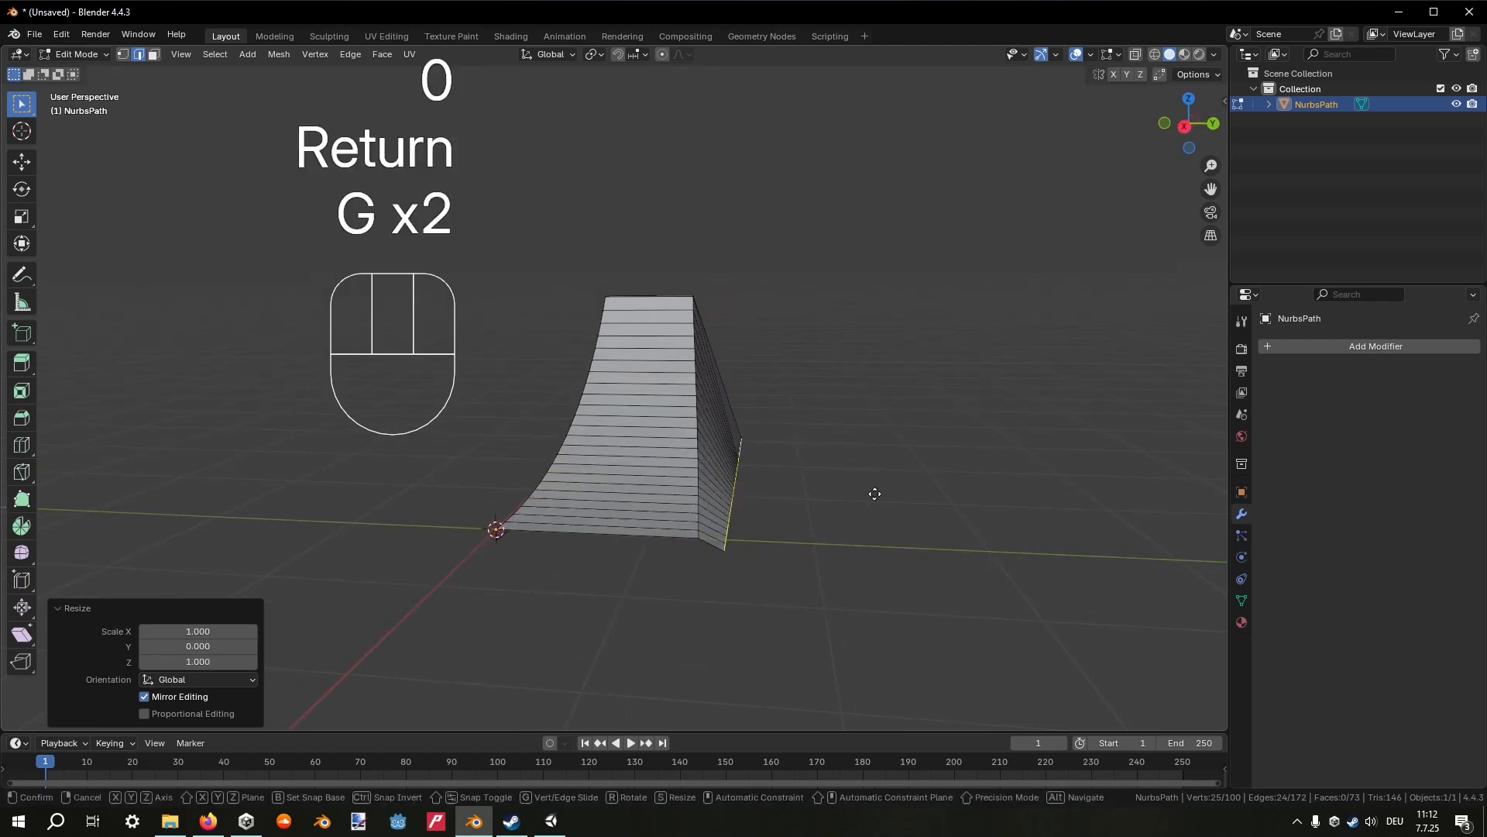
pyautogui.middleClick(873, 491)
pyautogui.click(858, 492)
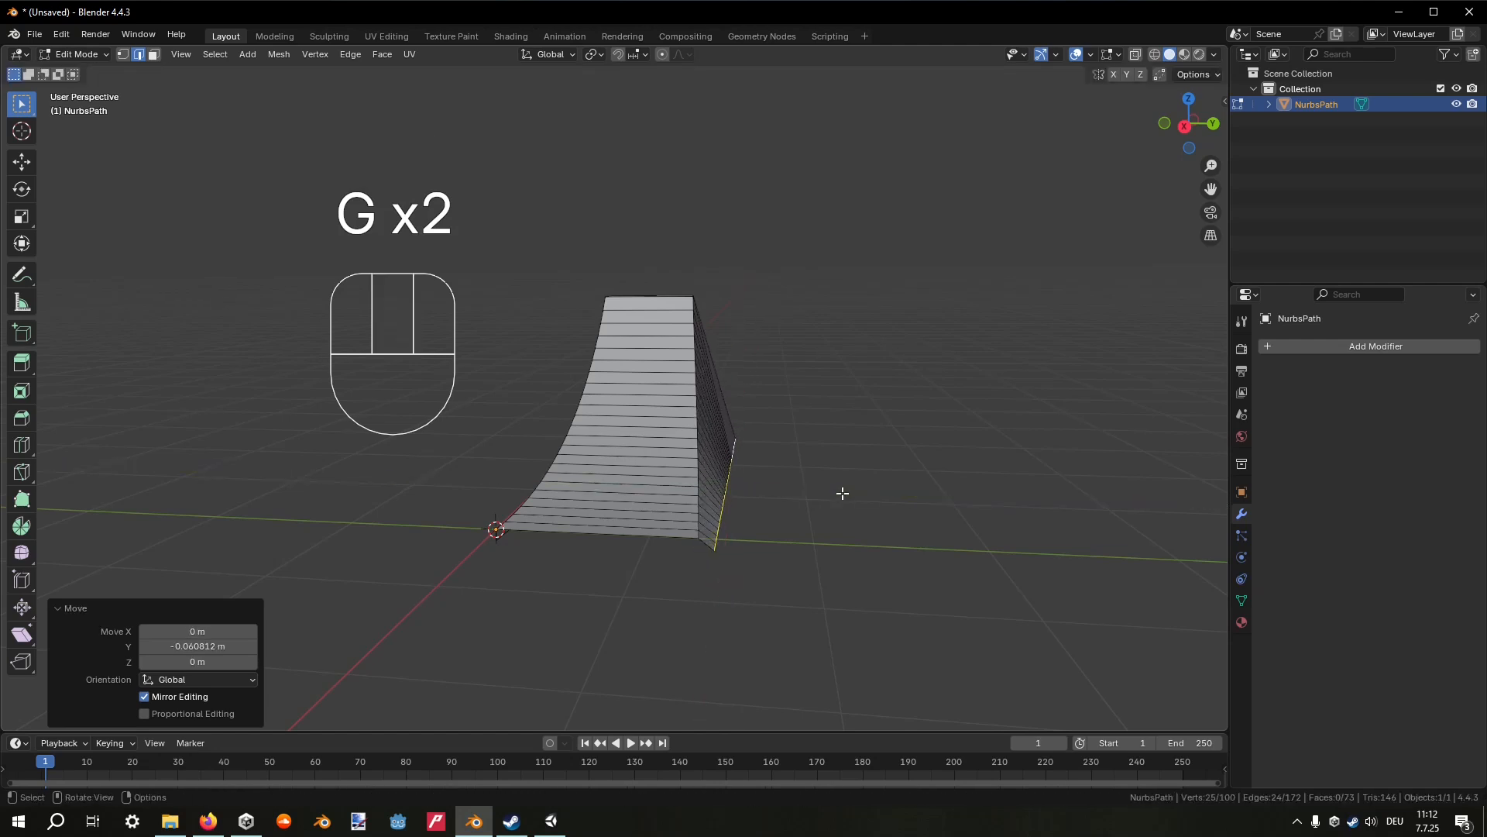
# Select the opposite side's lower edge chain and straighten it by scaling it to 0 along Y.
pyautogui.moveTo(844, 491); pyautogui.dragTo(698, 542, button='middle')
pyautogui.click(693, 523)
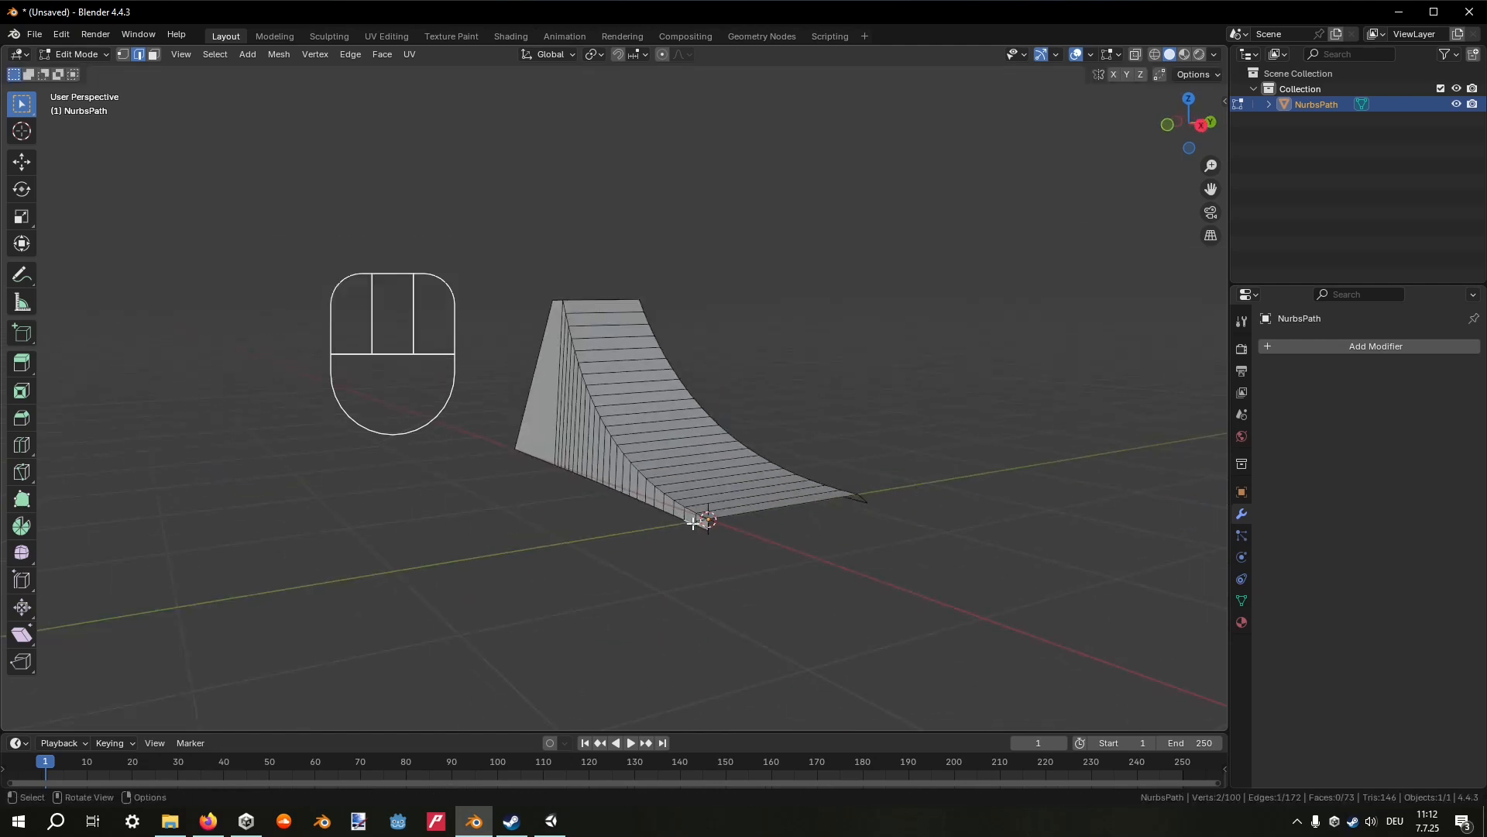
pyautogui.keyDown('ctrl'); pyautogui.click(518, 451); pyautogui.keyUp('ctrl')
pyautogui.press('s')
pyautogui.press('y')
pyautogui.press('0')
pyautogui.press('Return')
# Check the ramp's overall shape in Object Mode and return to Edit Mode.
pyautogui.moveTo(529, 479); pyautogui.dragTo(589, 372, button='middle')
pyautogui.press('Tab')
pyautogui.moveTo(727, 364); pyautogui.dragTo(658, 473, button='middle')
pyautogui.press('Tab')
pyautogui.press('Tab')
pyautogui.press('Tab')
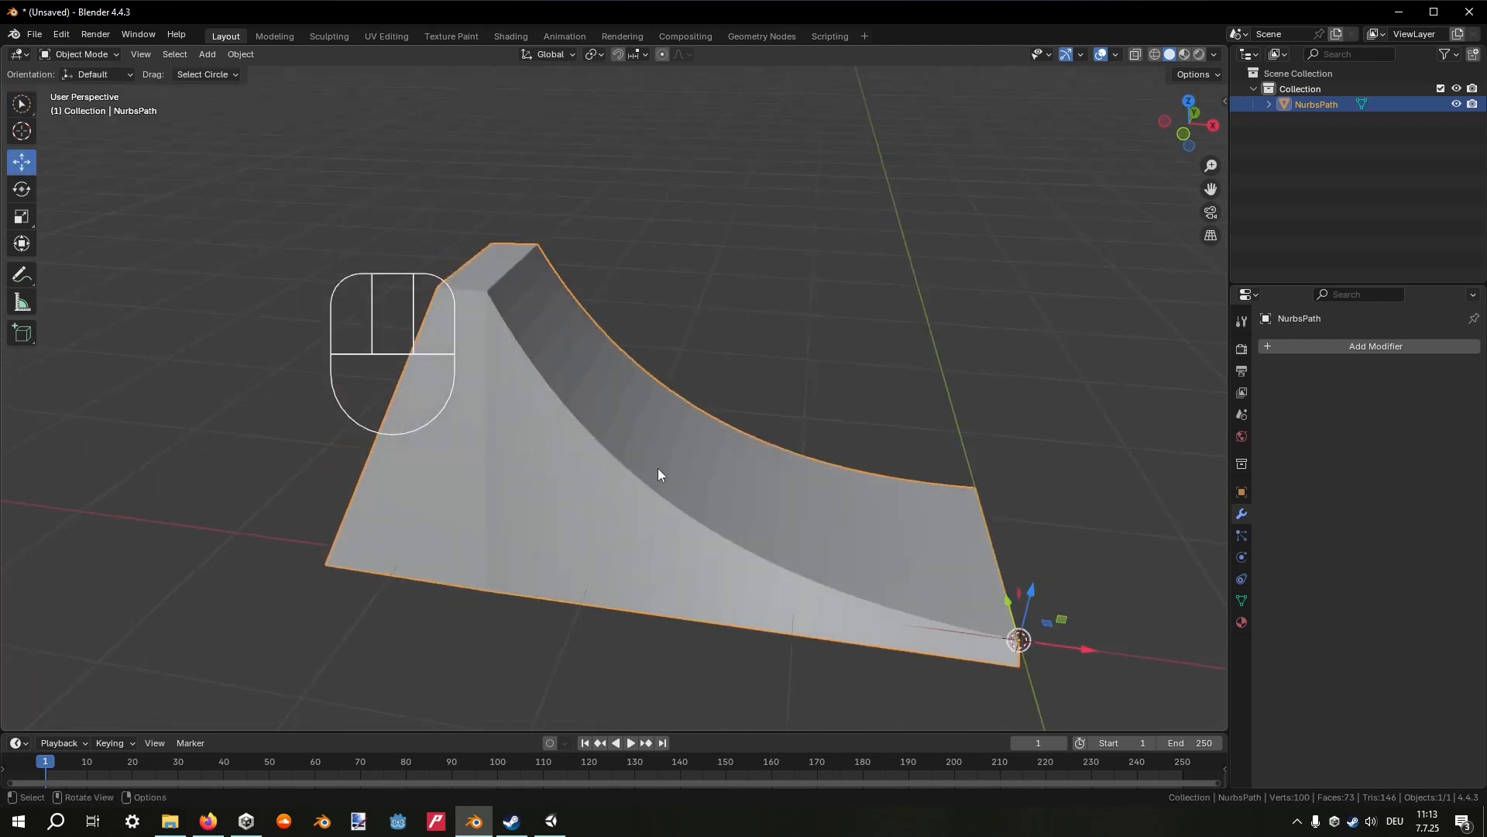
pyautogui.press('Tab')
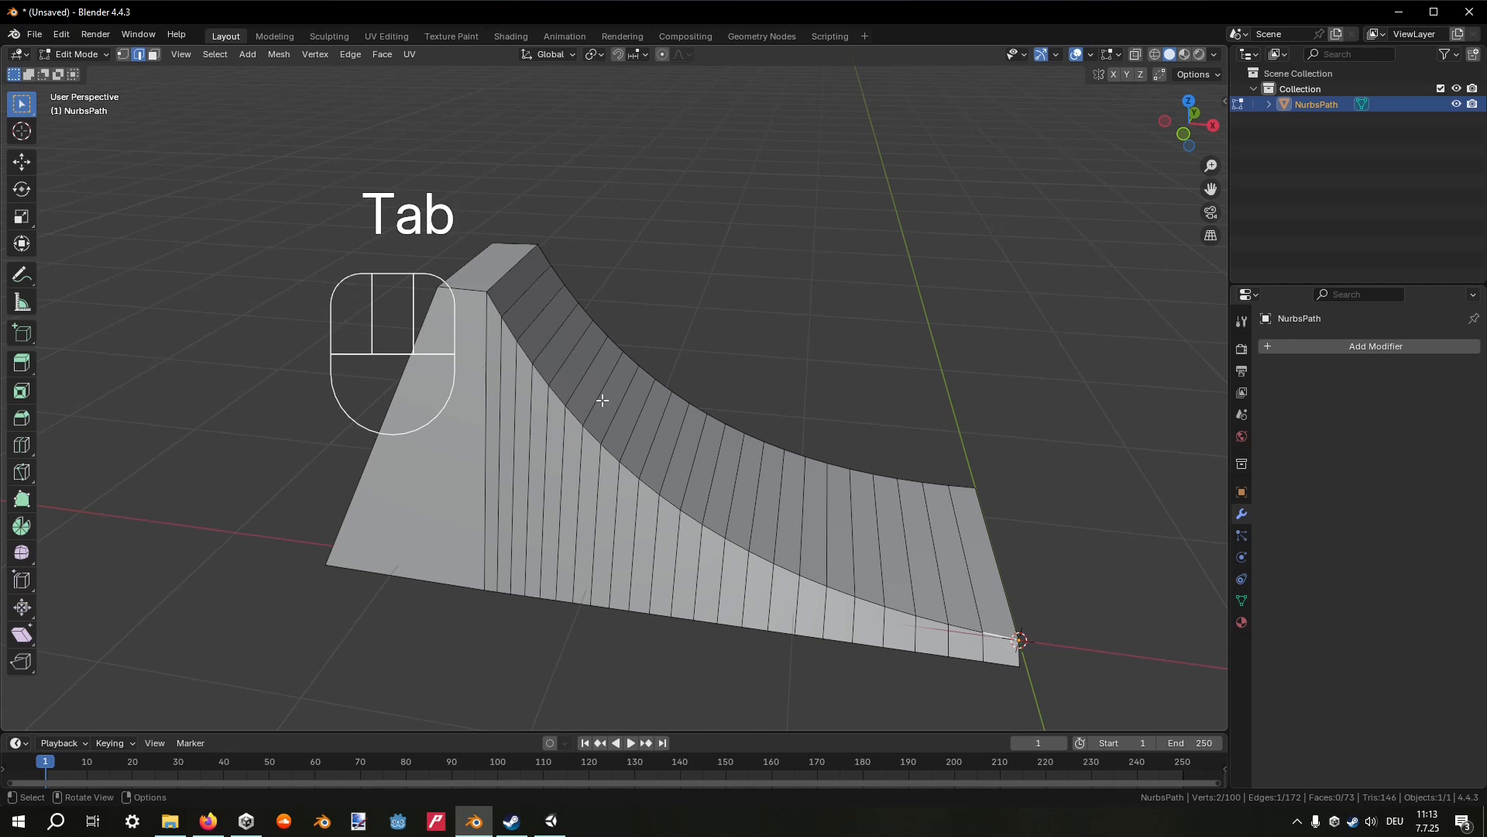
# Select the curved, platform and back-slope border edges along both sides of the ramp and bevel them about 0.025 m with three segments.
pyautogui.keyDown('ctrl'); pyautogui.click(463, 291); pyautogui.keyUp('ctrl')
pyautogui.keyDown('shift'); pyautogui.click(387, 442); pyautogui.keyUp('shift')
pyautogui.moveTo(388, 442); pyautogui.dragTo(223, 602, button='middle')
pyautogui.keyDown('shift'); pyautogui.click(473, 496); pyautogui.keyUp('shift')
pyautogui.keyDown('ctrl'); pyautogui.click(192, 624); pyautogui.keyUp('ctrl')
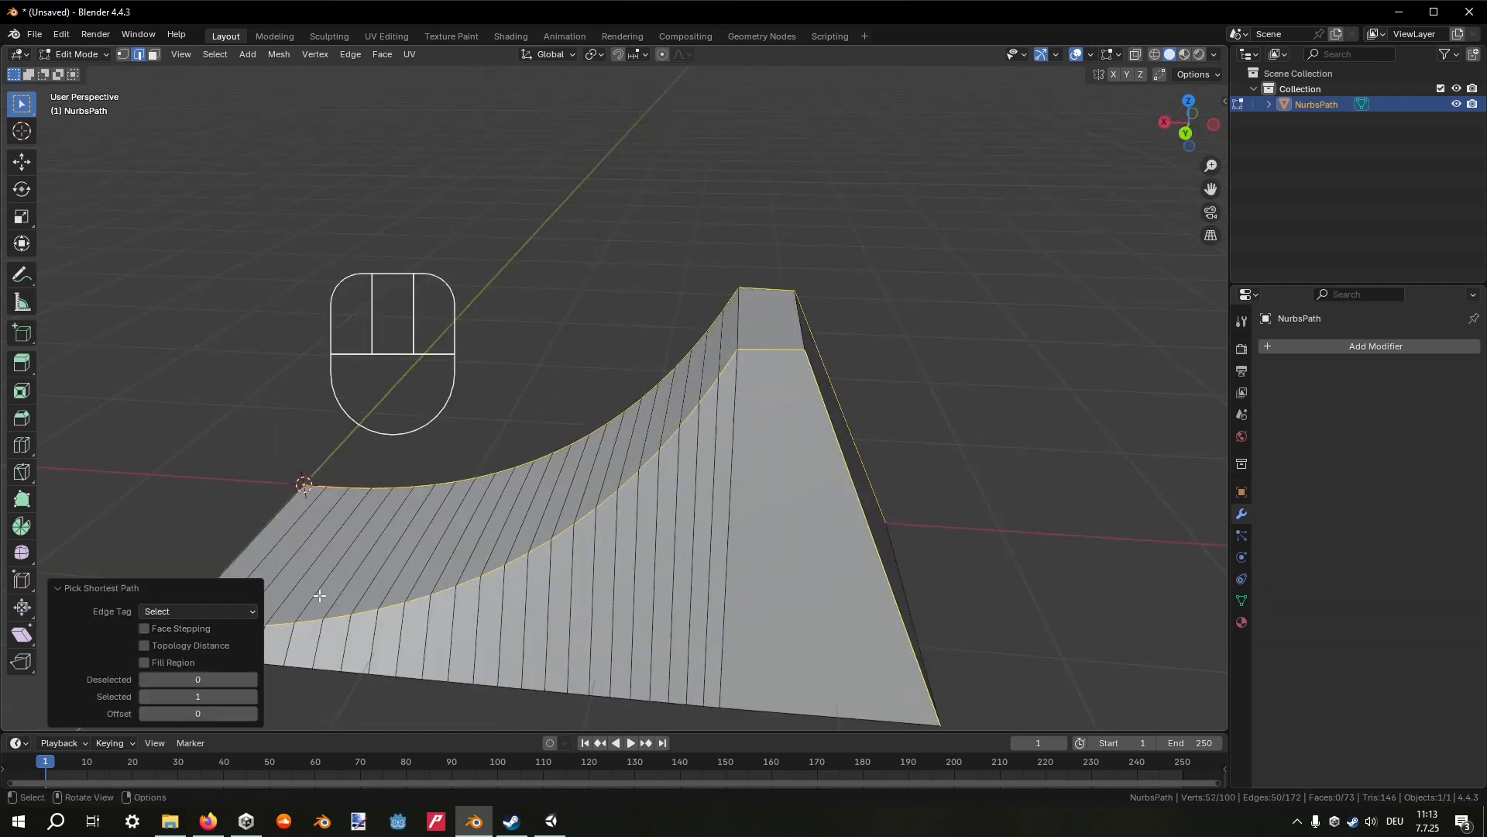
pyautogui.hotkey('ctrl', 'b')
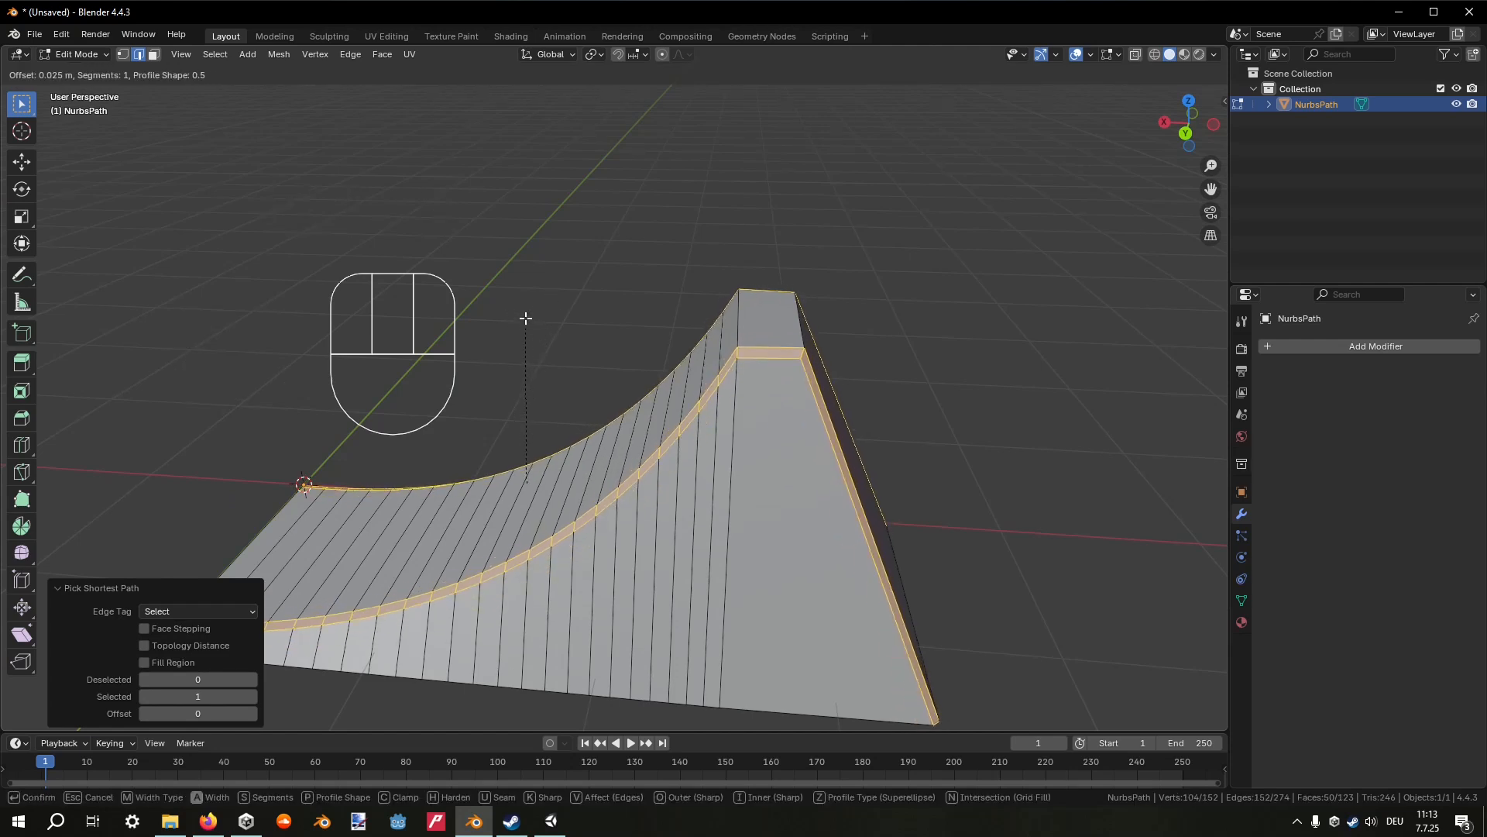
pyautogui.scroll(1, 530, 315)
pyautogui.scroll(1, 530, 314)
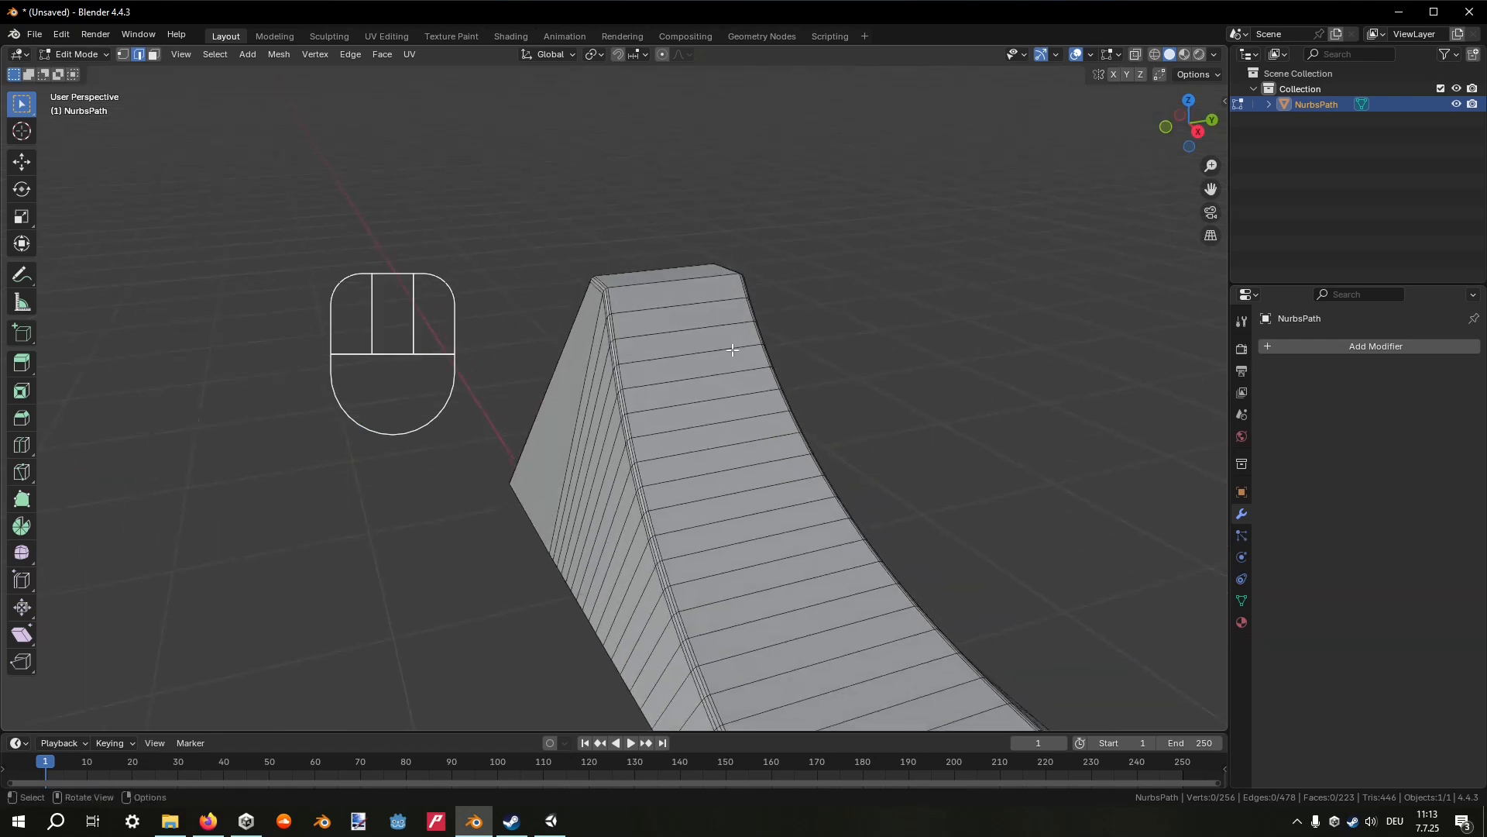
# Select the two crosswise edges at the front and back of the ramp's top platform.
pyautogui.moveTo(730, 349); pyautogui.dragTo(782, 368, button='middle')
pyautogui.keyDown('shift'); pyautogui.moveTo(783, 368); pyautogui.dragTo(744, 385, button='middle'); pyautogui.keyUp('shift')
pyautogui.scroll(3, 703, 317)
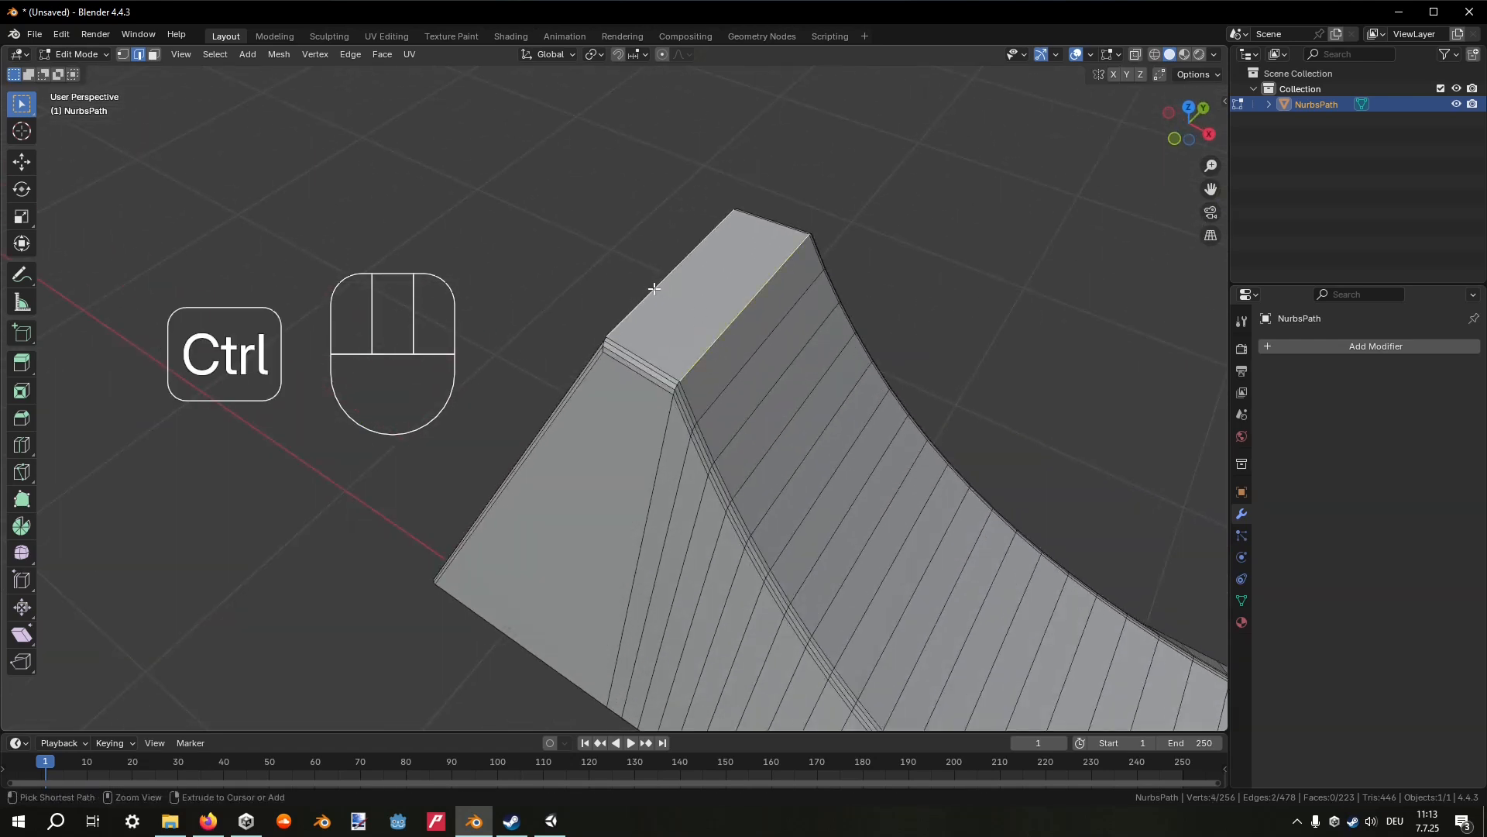
# Try a three-segment bevel of about 0.135 m on the top platform's crosswise edges and undo it.
pyautogui.hotkey('ctrl', 'b')
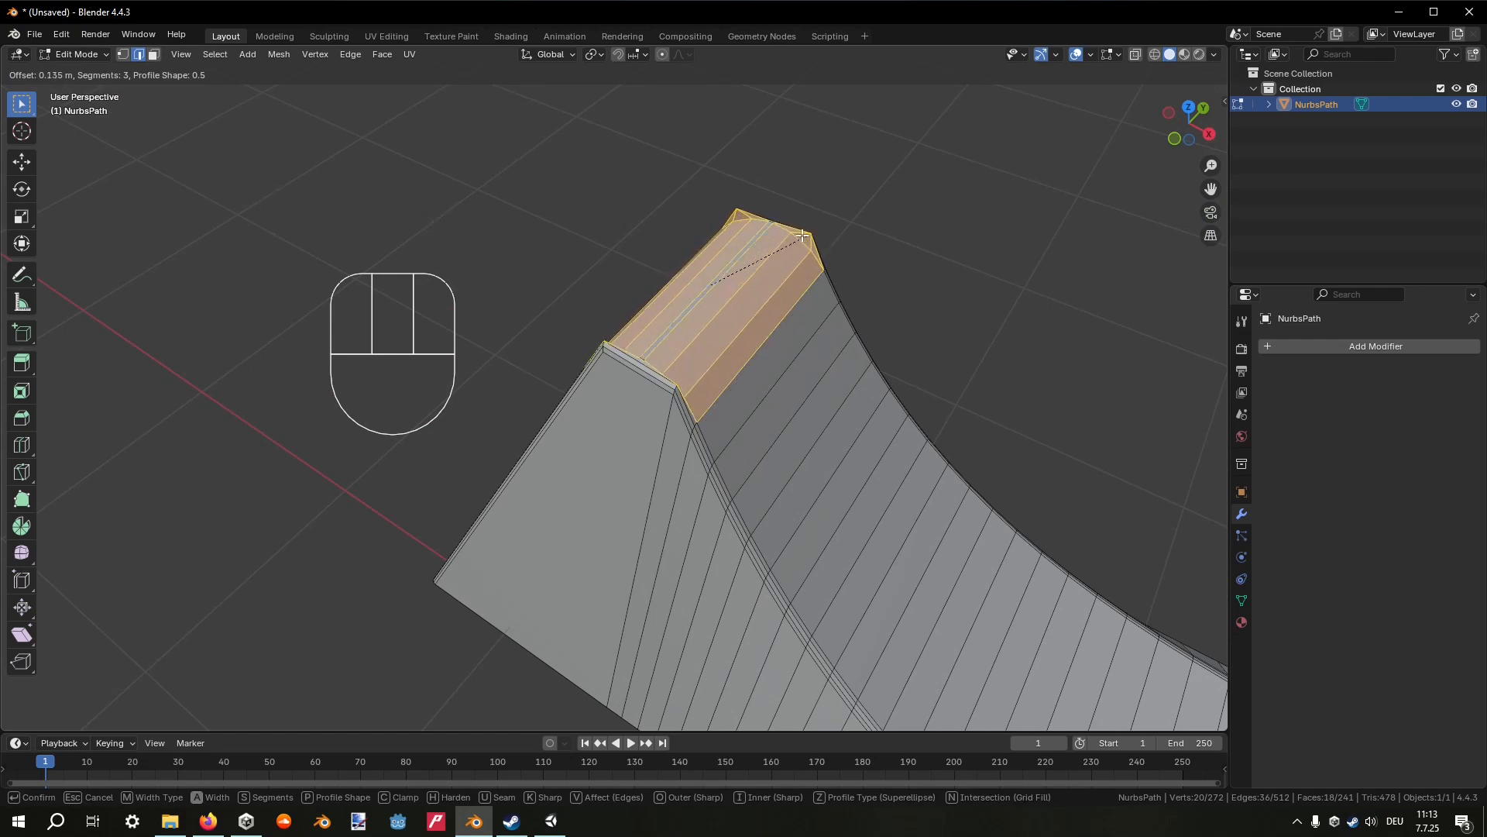
pyautogui.click(802, 237)
pyautogui.moveTo(801, 237); pyautogui.dragTo(725, 342, button='middle')
pyautogui.hotkey('ctrl', 'z')
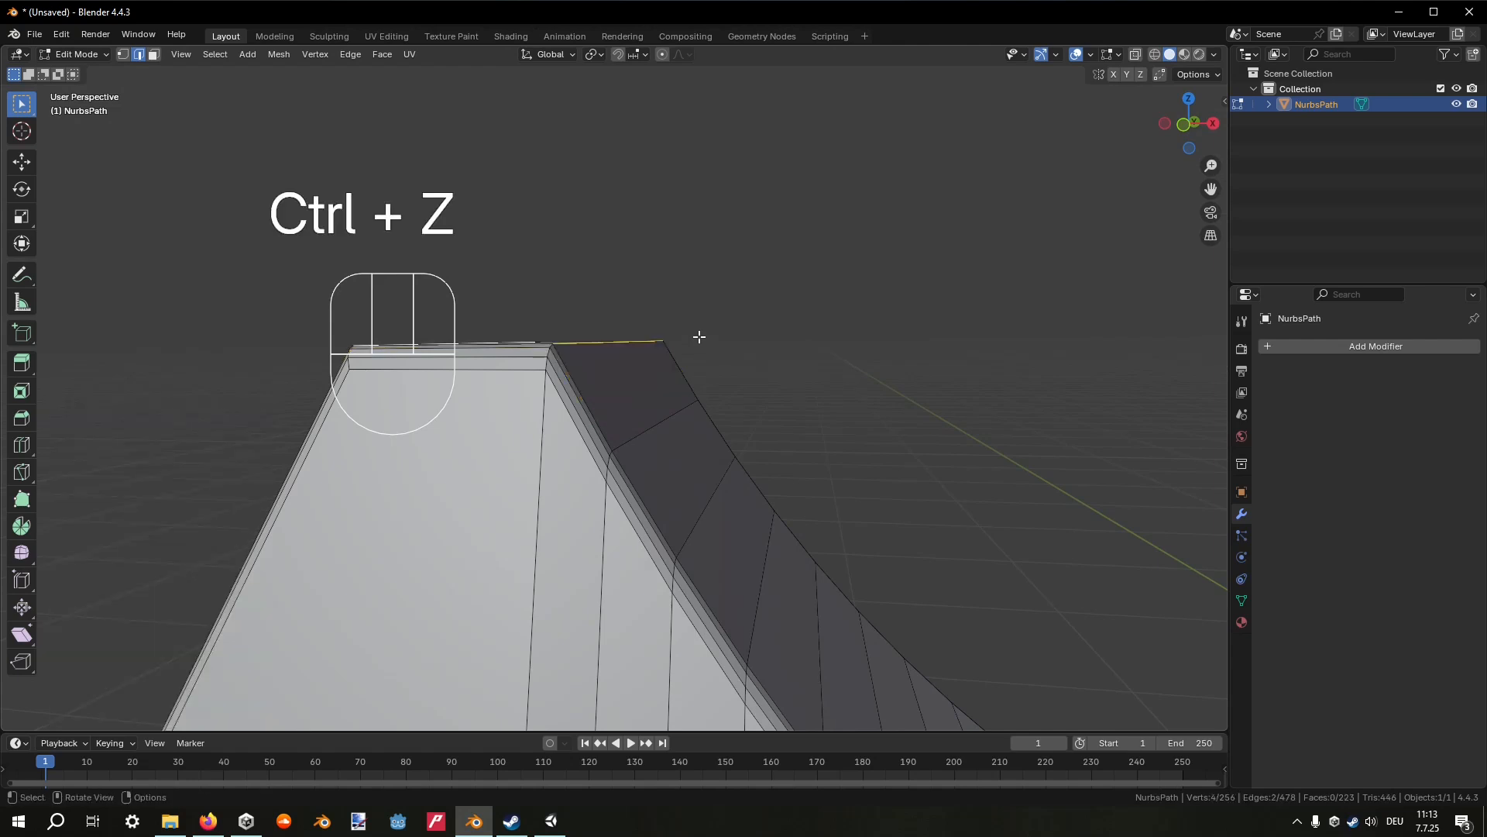
# Bevel the top platform's two crosswise edges narrowly with three segments and check the corner in Object Mode.
pyautogui.hotkey('ctrl', 'b')
pyautogui.click(704, 325)
pyautogui.press('Tab')
pyautogui.moveTo(604, 346); pyautogui.dragTo(528, 366, button='middle')
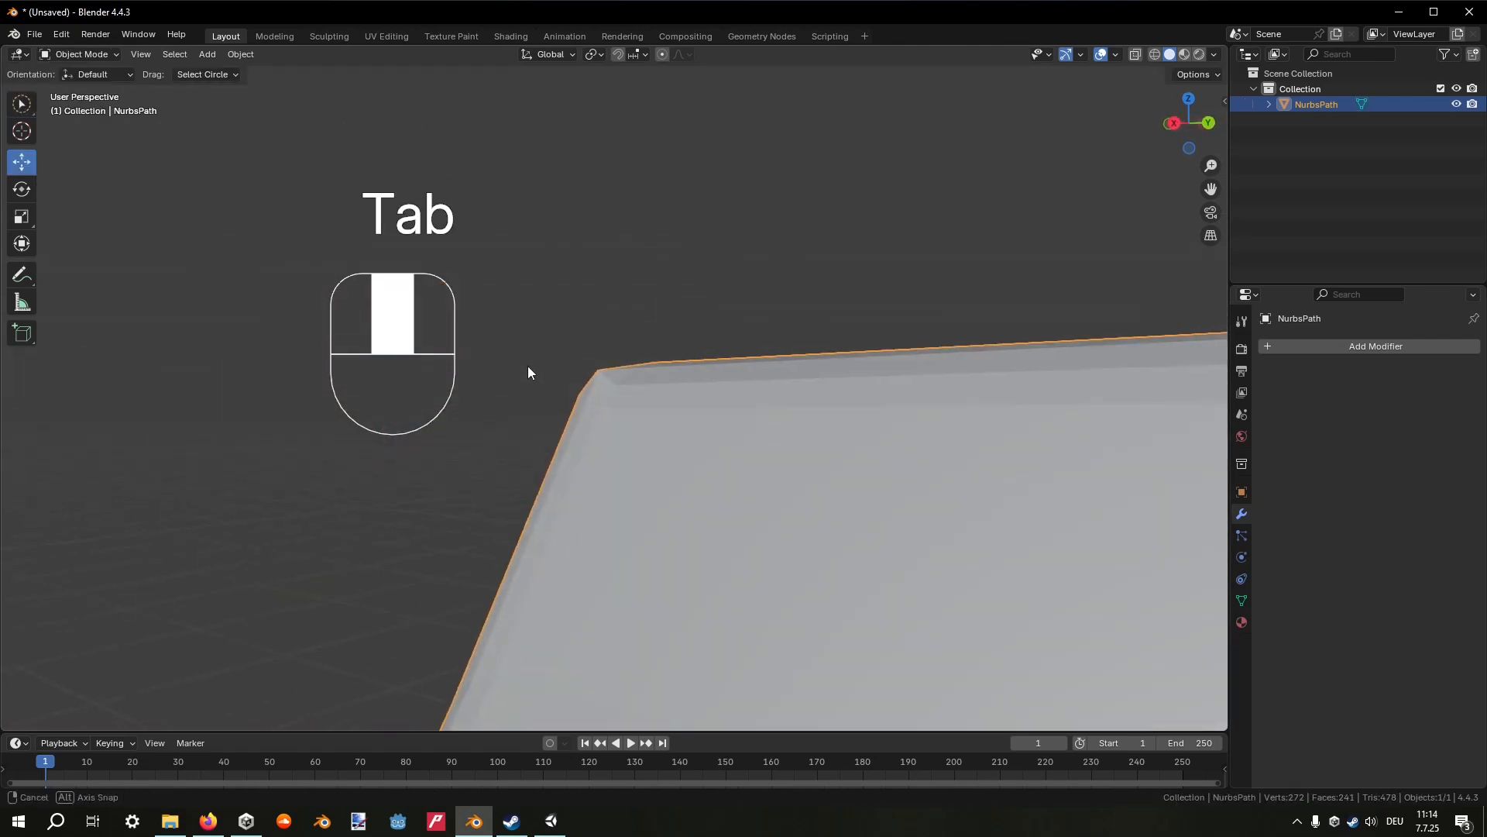
pyautogui.press('Tab')
# Examine the beveled edges and the ramp's overall shape in Edit Mode and Object Mode.
pyautogui.scroll(-6, 746, 402)
pyautogui.moveTo(745, 402); pyautogui.dragTo(670, 470, button='middle')
pyautogui.moveTo(609, 516); pyautogui.dragTo(674, 518, button='middle')
pyautogui.press('Tab')
pyautogui.moveTo(596, 450); pyautogui.dragTo(541, 281, button='middle')
pyautogui.scroll(4, 681, 421)
pyautogui.scroll(4, 579, 315)
pyautogui.scroll(-6, 626, 411)
pyautogui.moveTo(658, 435)
pyautogui.keyDown('shift'); pyautogui.mouseDown(button='middle')
pyautogui.moveTo(514, 465)
pyautogui.moveTo(662, 435)
pyautogui.mouseUp(button='middle'); pyautogui.keyUp('shift')
pyautogui.scroll(3, 662, 435)
pyautogui.scroll(-3, 611, 449)
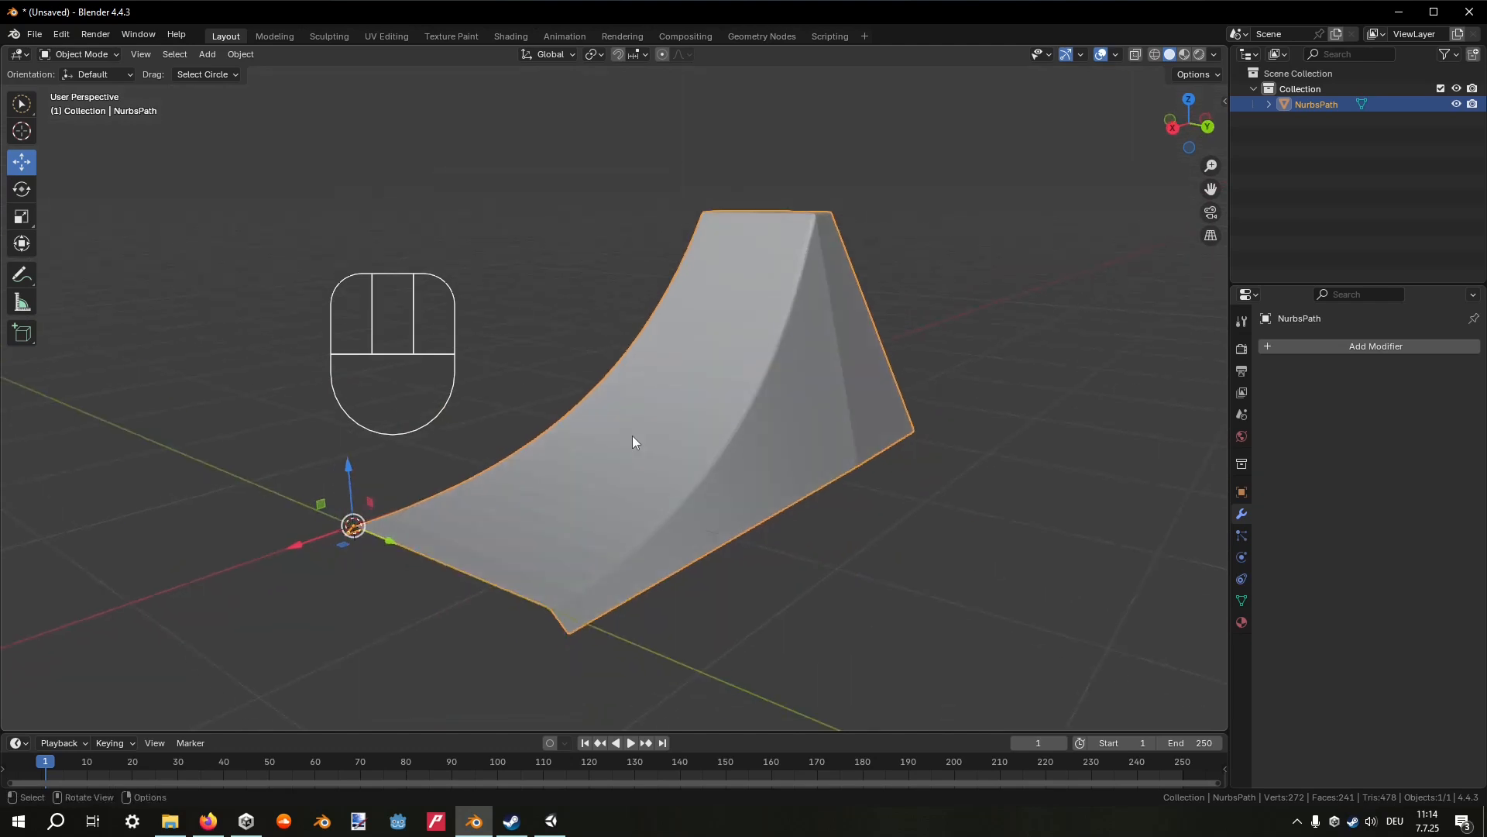
# Apply Shade Auto Smooth at 30° to the ramp and inspect the shading along the beveled edges.
pyautogui.rightClick(677, 360)
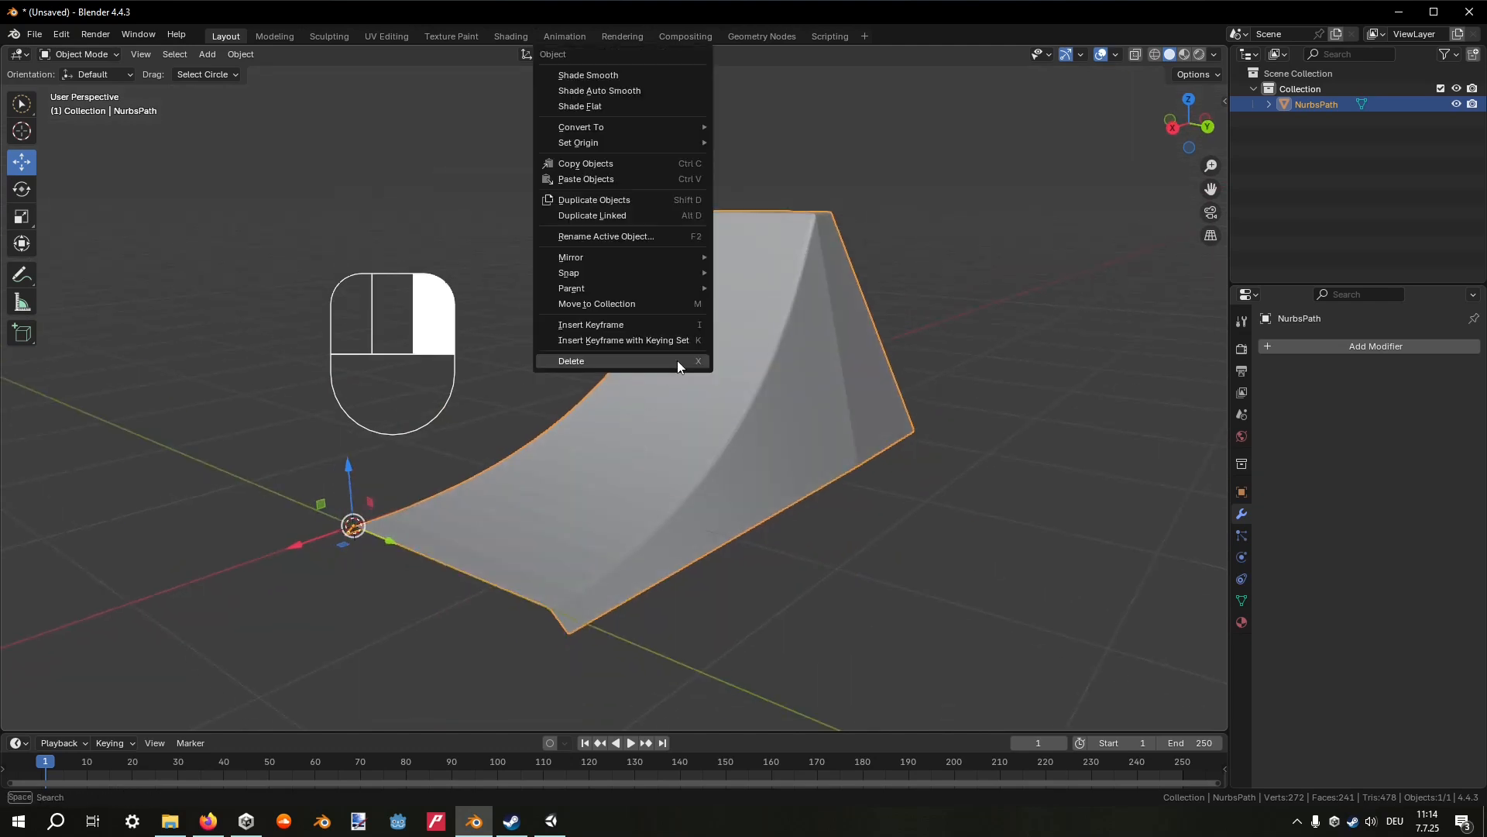
pyautogui.click(646, 91)
pyautogui.moveTo(706, 320); pyautogui.dragTo(763, 314, button='middle')
pyautogui.keyDown('shift'); pyautogui.moveTo(763, 313); pyautogui.dragTo(798, 333, button='middle'); pyautogui.keyUp('shift')
pyautogui.scroll(4, 691, 319)
pyautogui.keyDown('shift'); pyautogui.moveTo(797, 333); pyautogui.dragTo(709, 387, button='middle'); pyautogui.keyUp('shift')
pyautogui.moveTo(709, 387); pyautogui.dragTo(728, 426, button='middle')
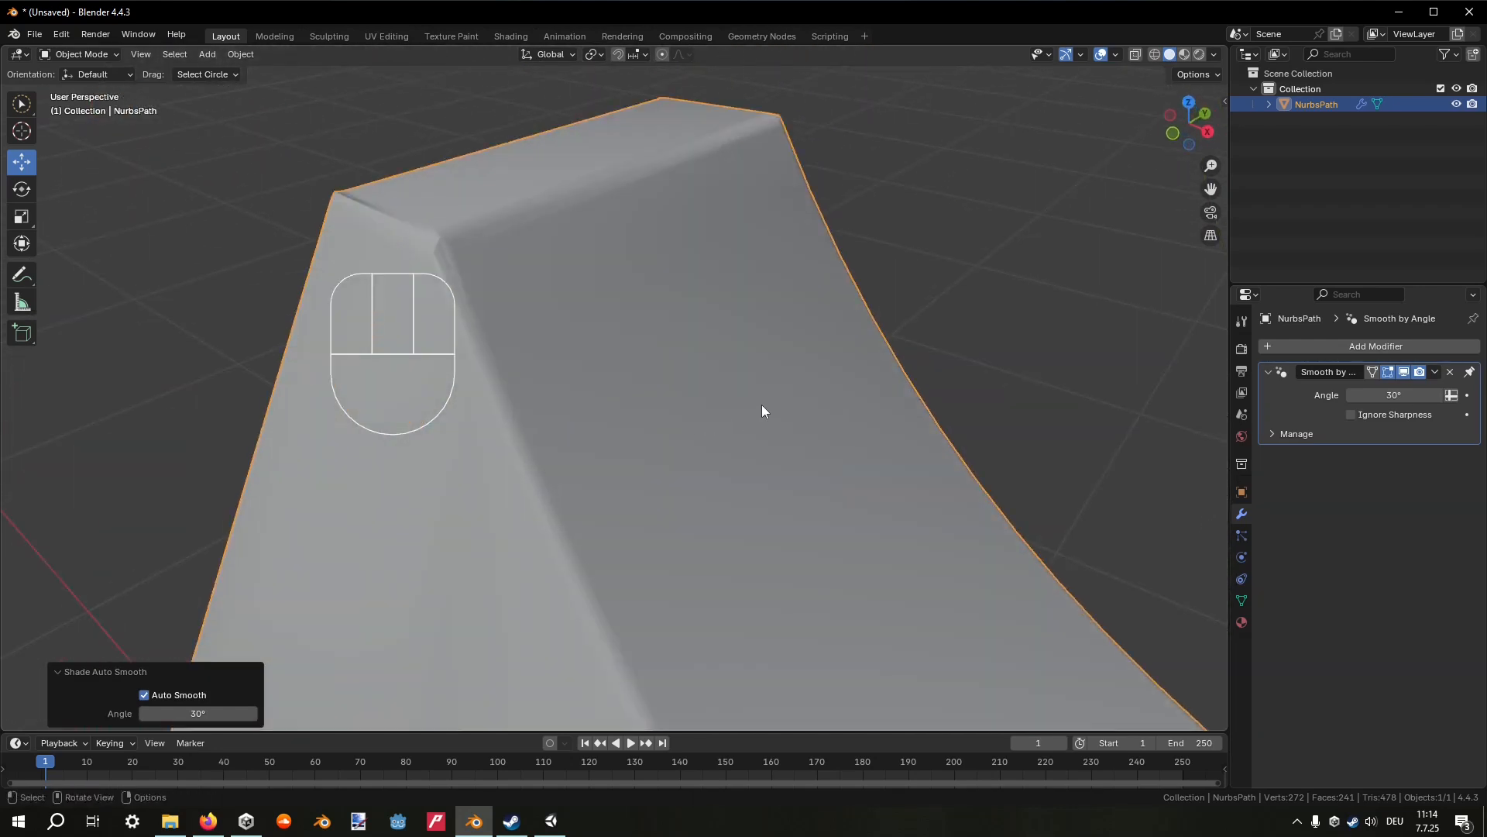
pyautogui.moveTo(772, 403); pyautogui.dragTo(727, 286, button='middle')
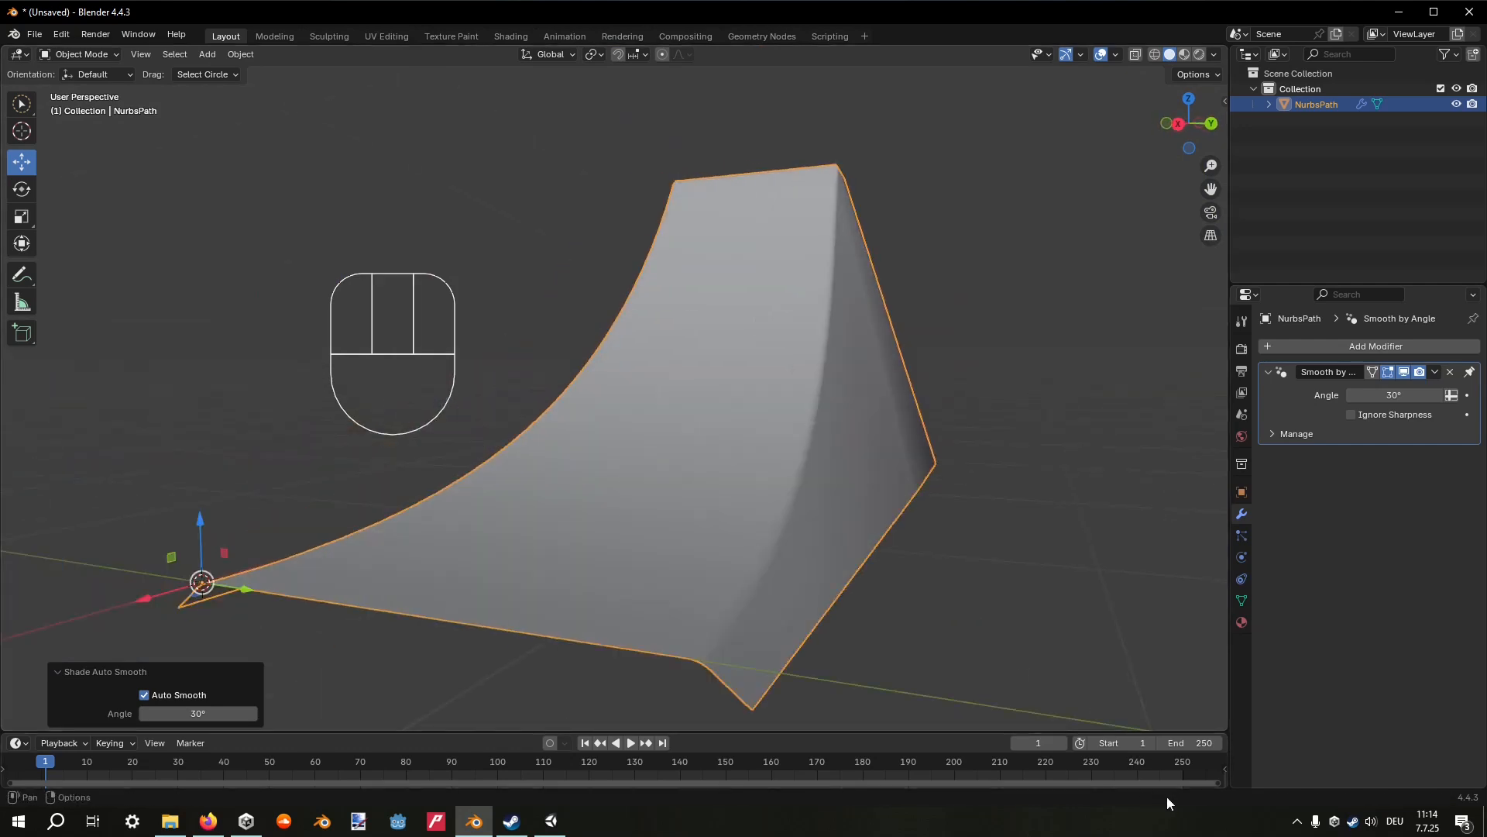
# Enable Scene Statistics in the status bar.
pyautogui.rightClick(1169, 796)
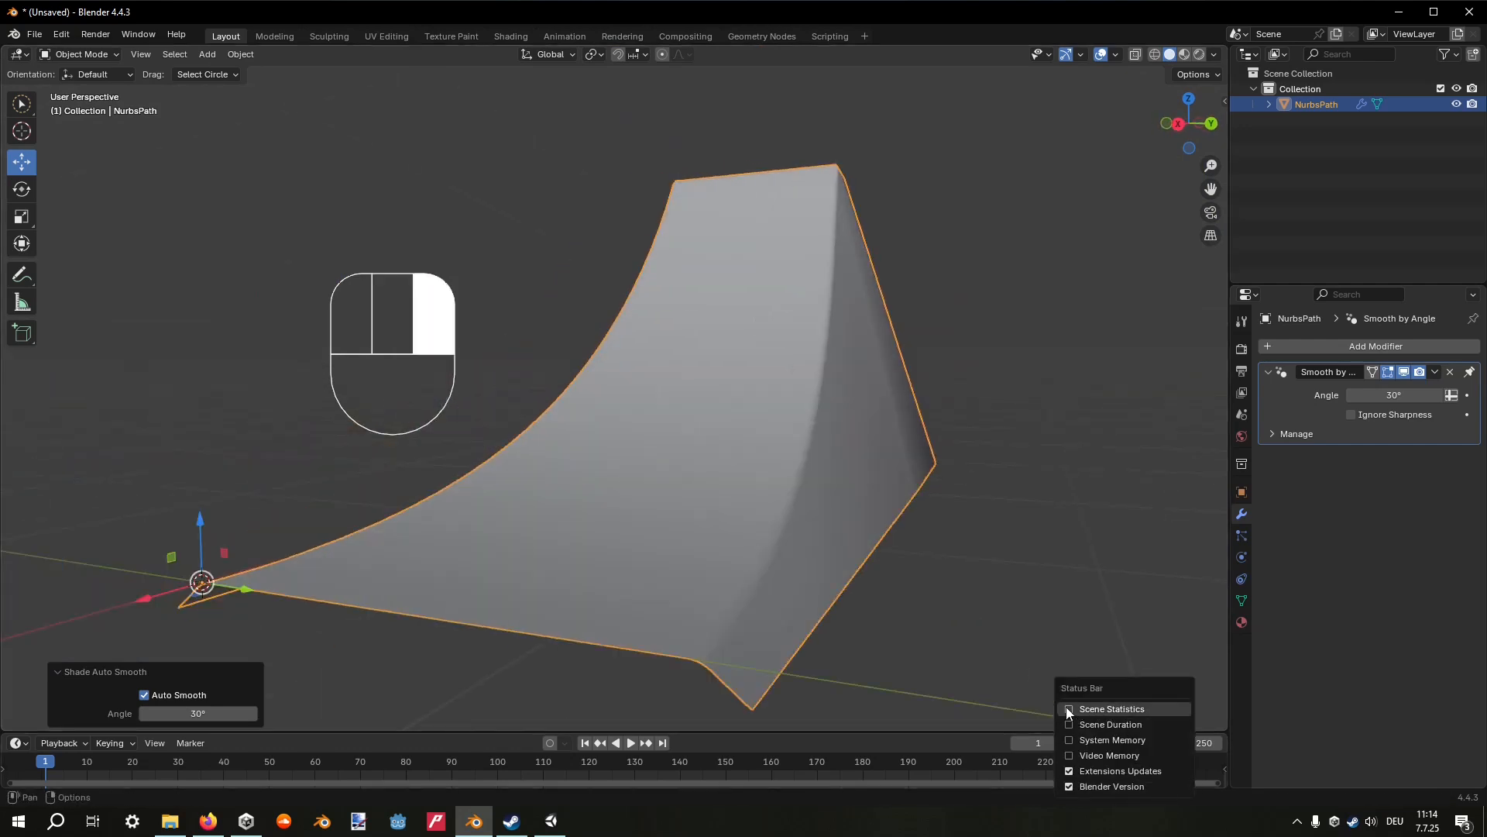
pyautogui.moveTo(1068, 710); pyautogui.dragTo(1070, 708, button='right')
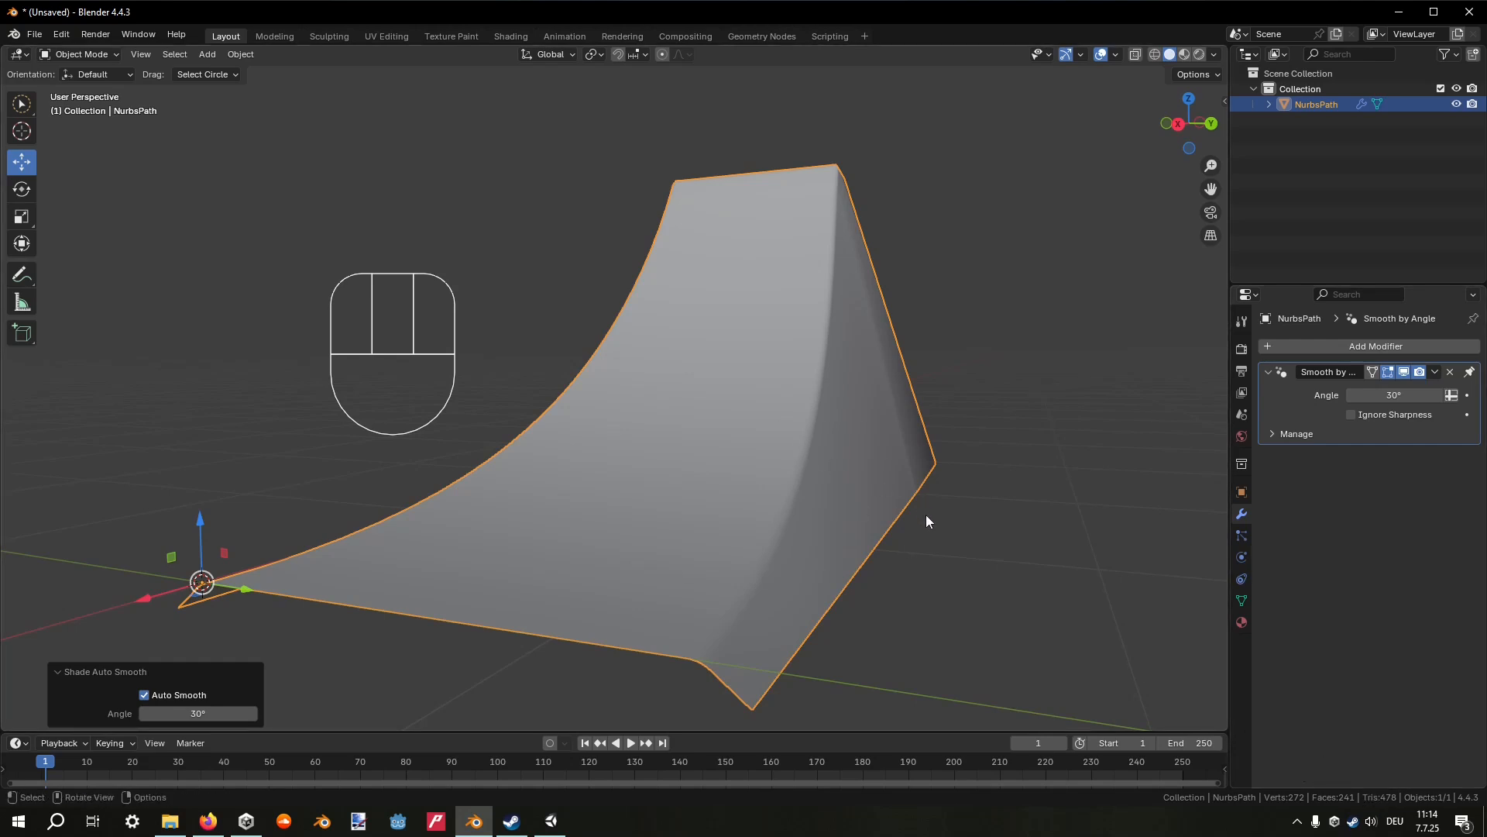
# Look over the smooth-shaded ramp without its selection outline and reselect it.
pyautogui.scroll(-3, 891, 446)
pyautogui.moveTo(891, 439)
pyautogui.mouseDown(button='middle')
pyautogui.moveTo(877, 435)
pyautogui.moveTo(890, 456)
pyautogui.mouseUp(button='middle')
pyautogui.click(890, 458)
pyautogui.moveTo(757, 431); pyautogui.dragTo(722, 434, button='middle')
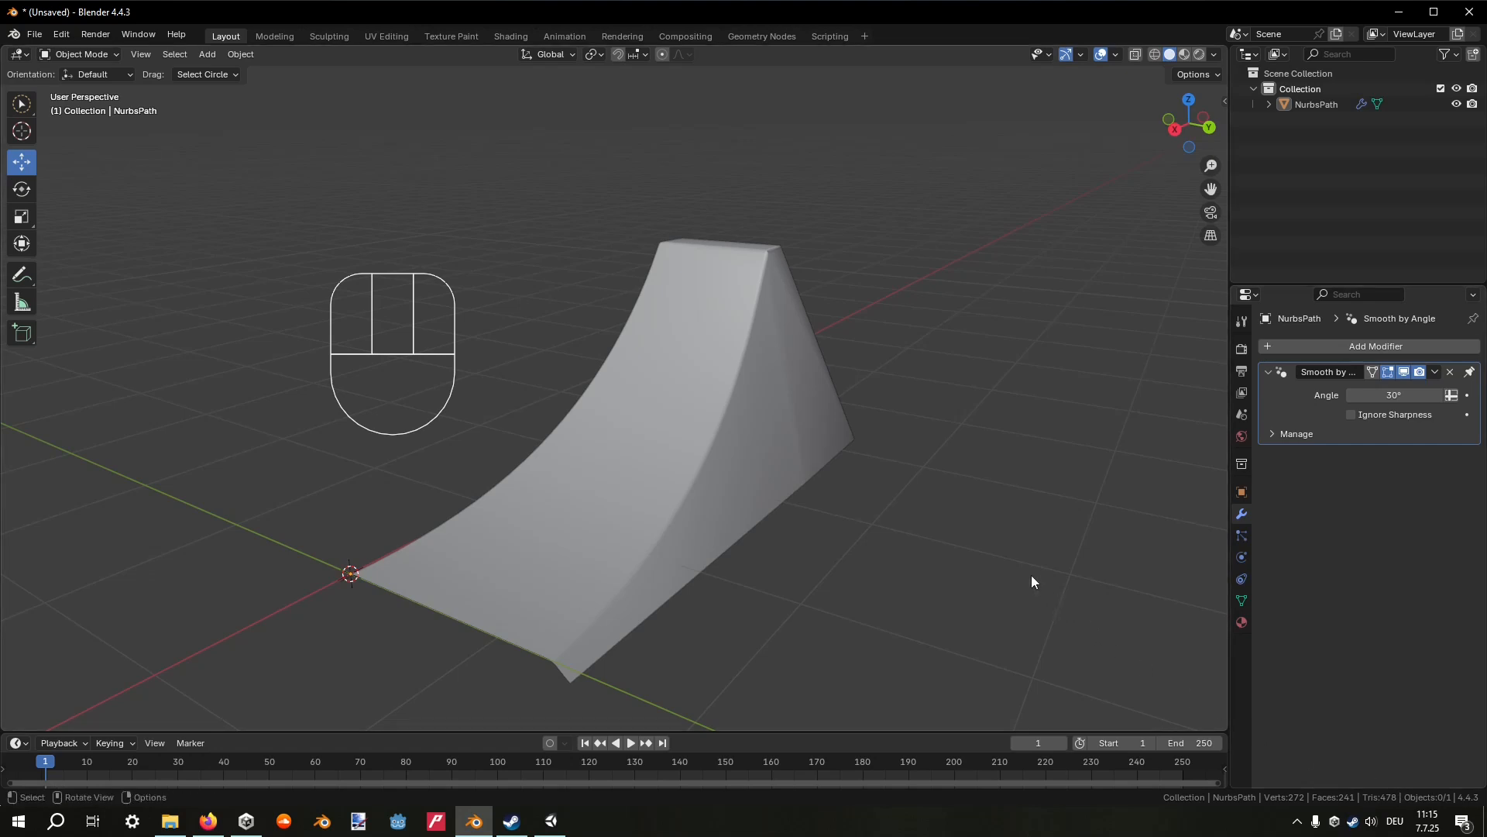
pyautogui.moveTo(769, 424); pyautogui.dragTo(830, 402, button='middle')
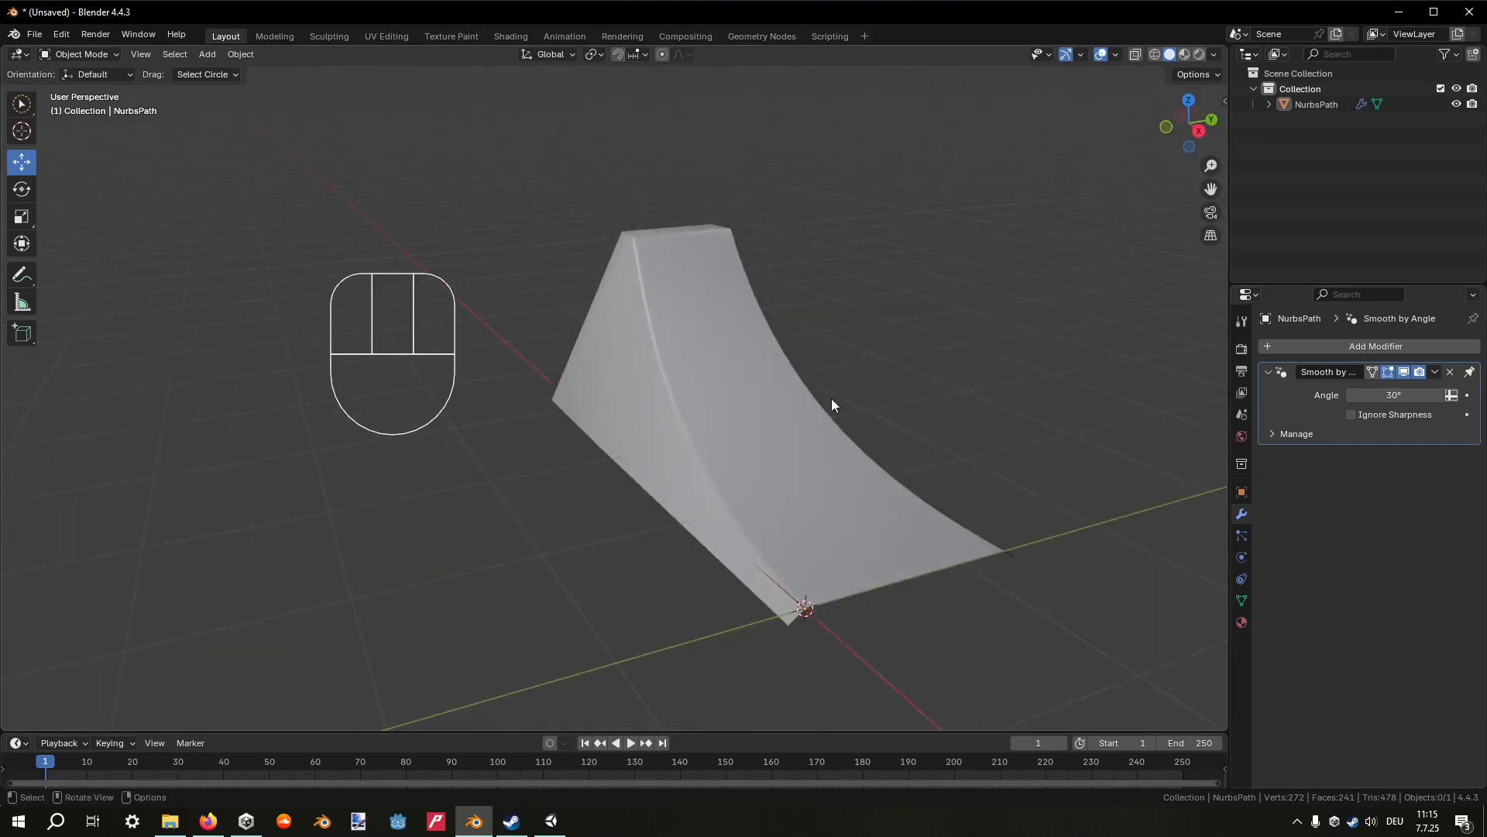
pyautogui.click(787, 451)
pyautogui.moveTo(787, 452); pyautogui.dragTo(624, 434, button='middle')
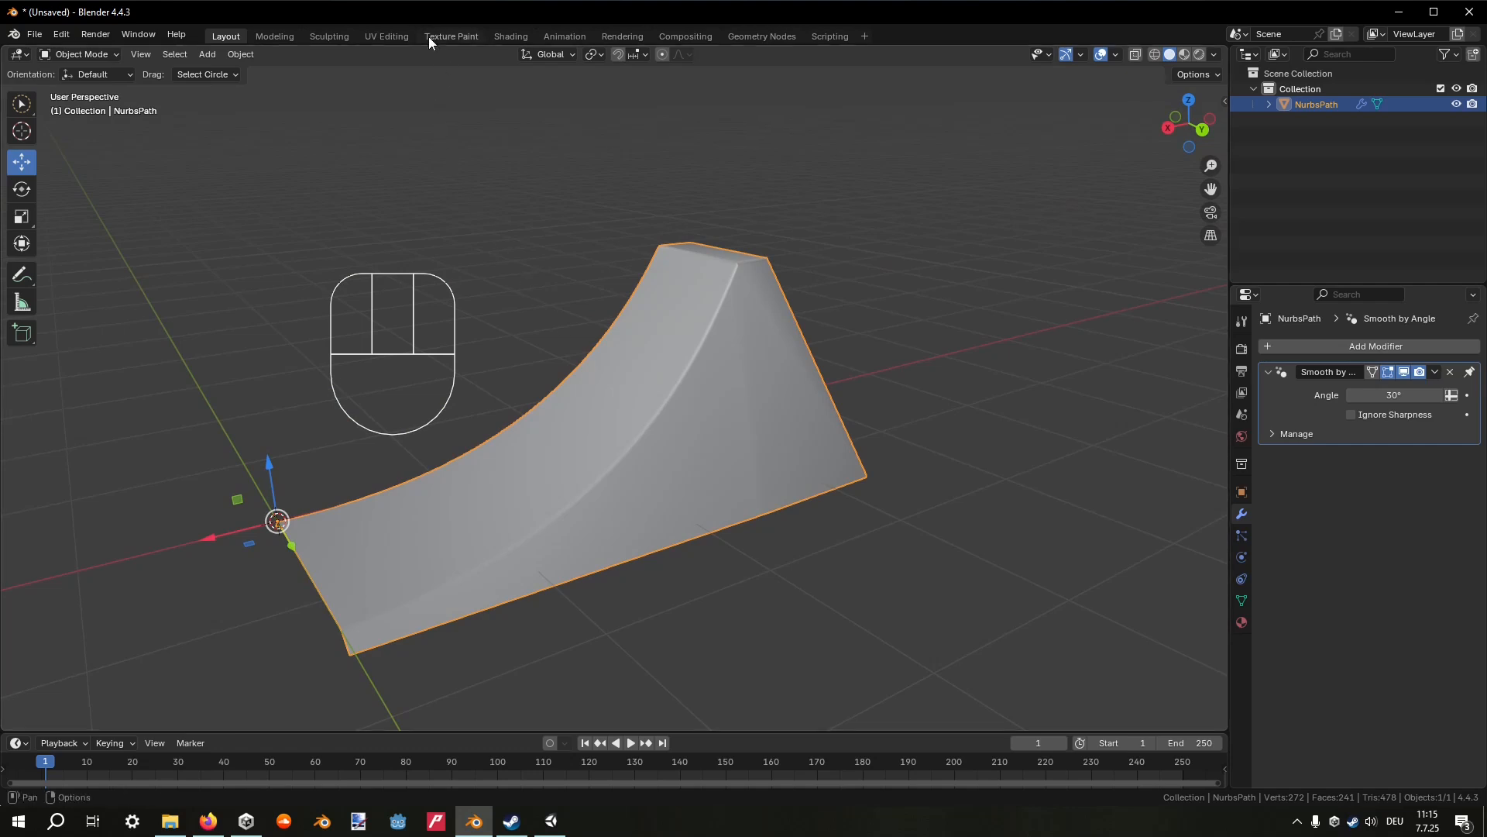
pyautogui.moveTo(430, 36); pyautogui.dragTo(699, 280, button='middle')
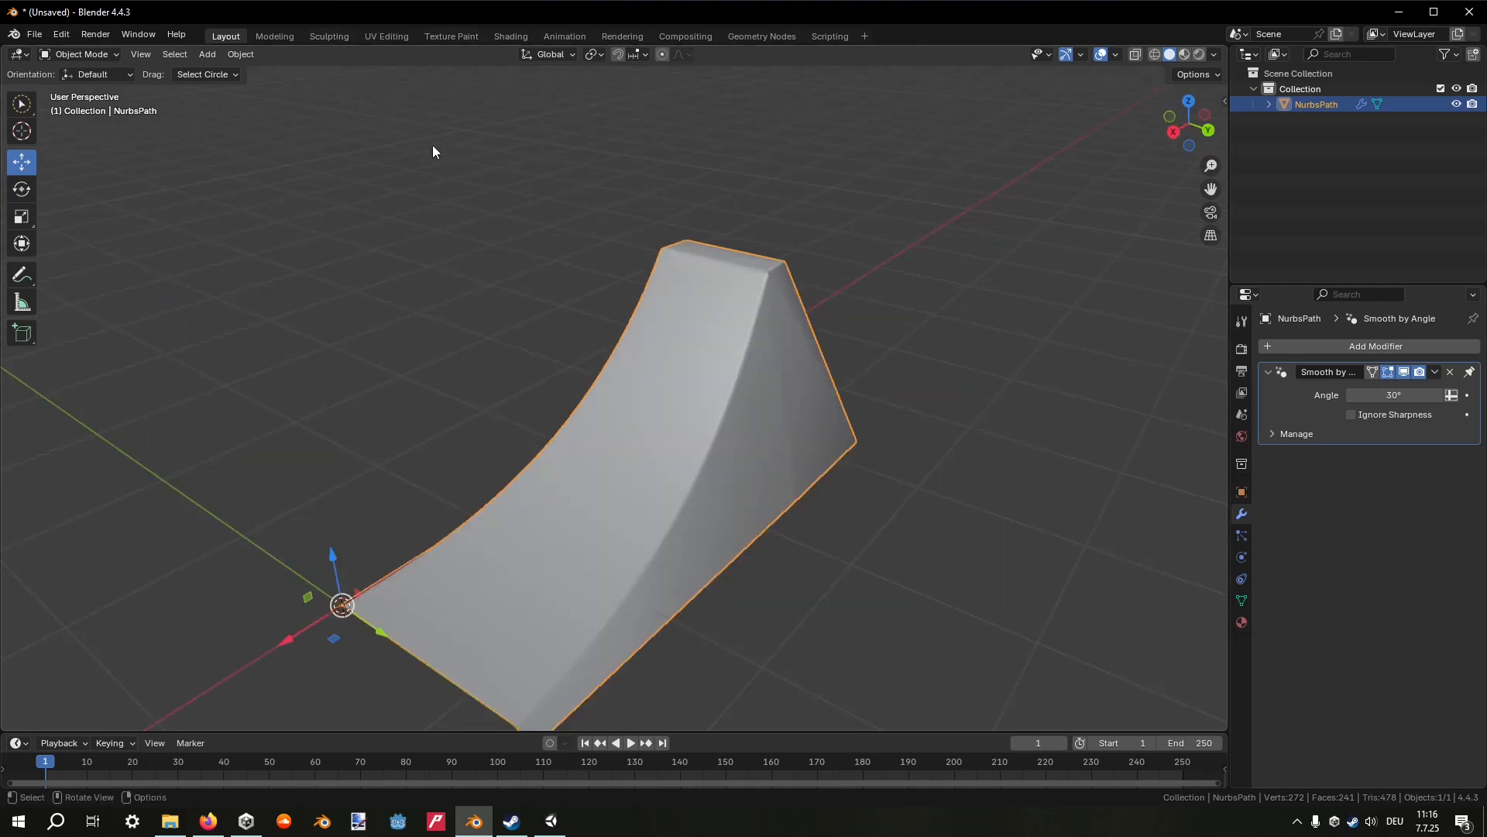
# Switch to the UV Editing workspace and select the ramp's entire mesh.
pyautogui.click(378, 34)
pyautogui.scroll(5, 907, 299)
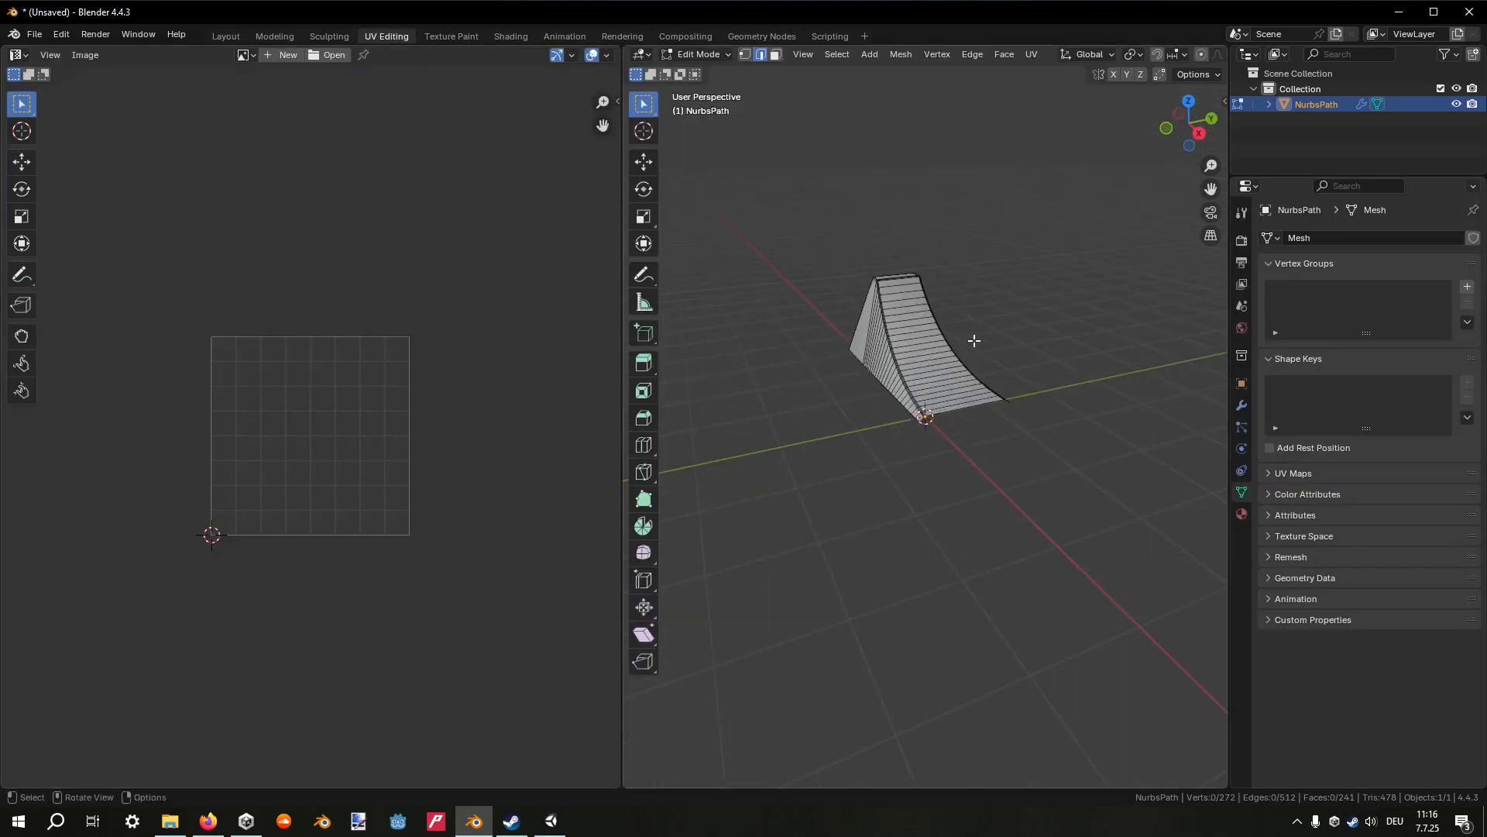
pyautogui.press('a')
pyautogui.moveTo(965, 288); pyautogui.dragTo(922, 326, button='middle')
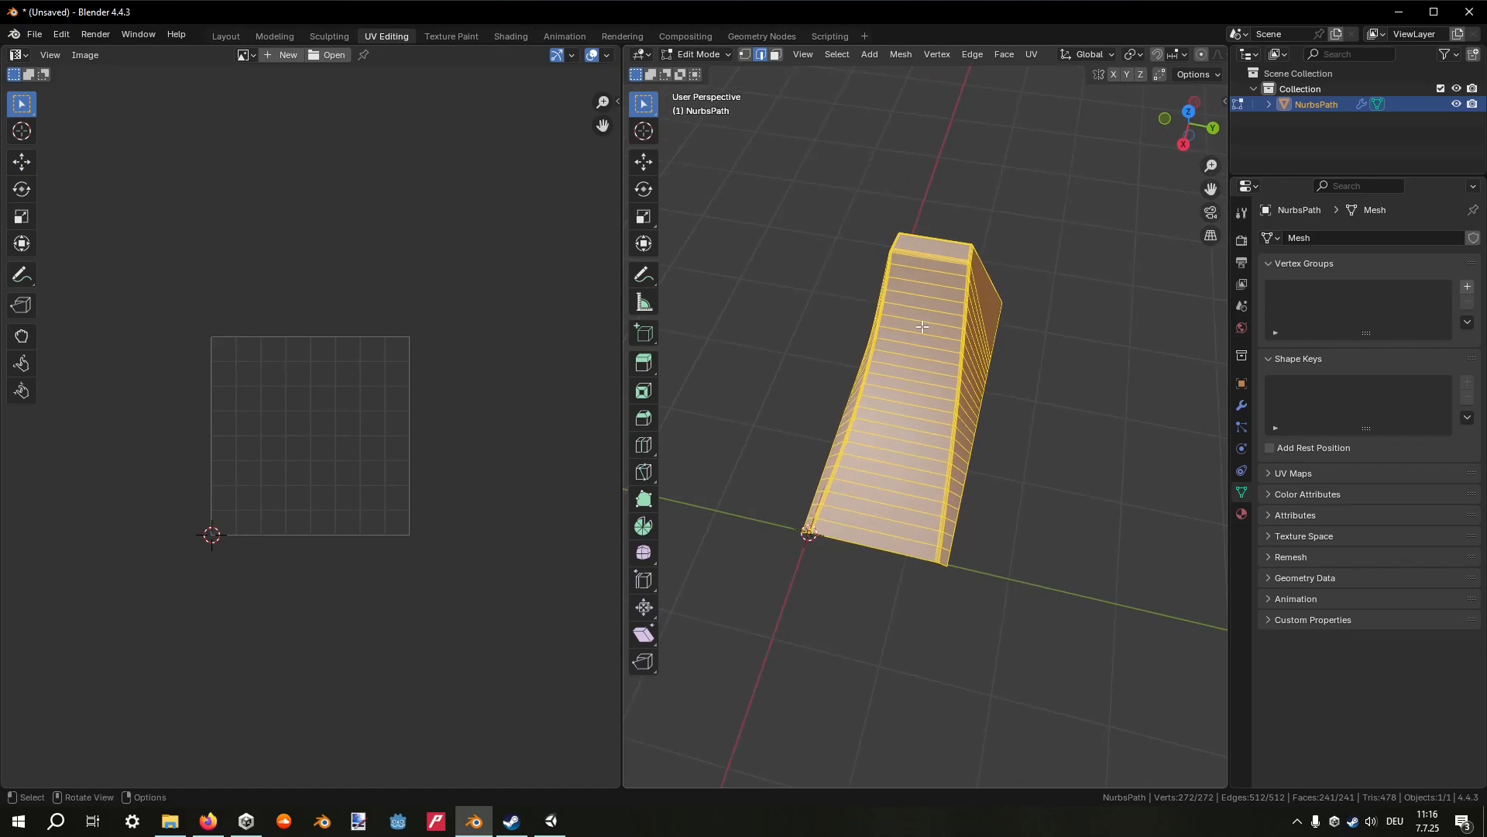
# Try Unwrap Angle Based and Smart UV Project on the whole ramp and return to the plain unwrap.
pyautogui.press('u')
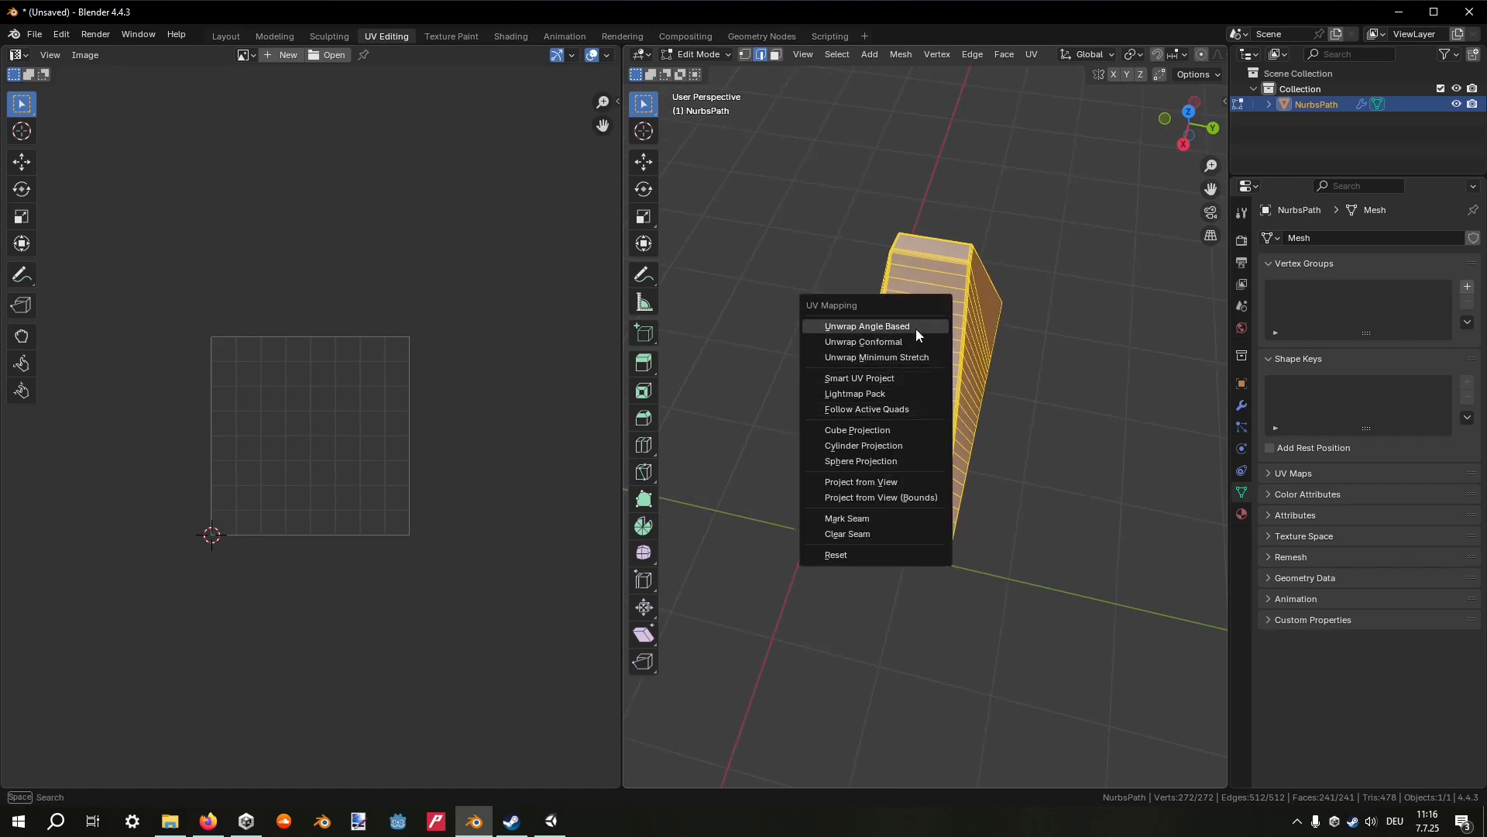
pyautogui.click(916, 329)
pyautogui.press('u')
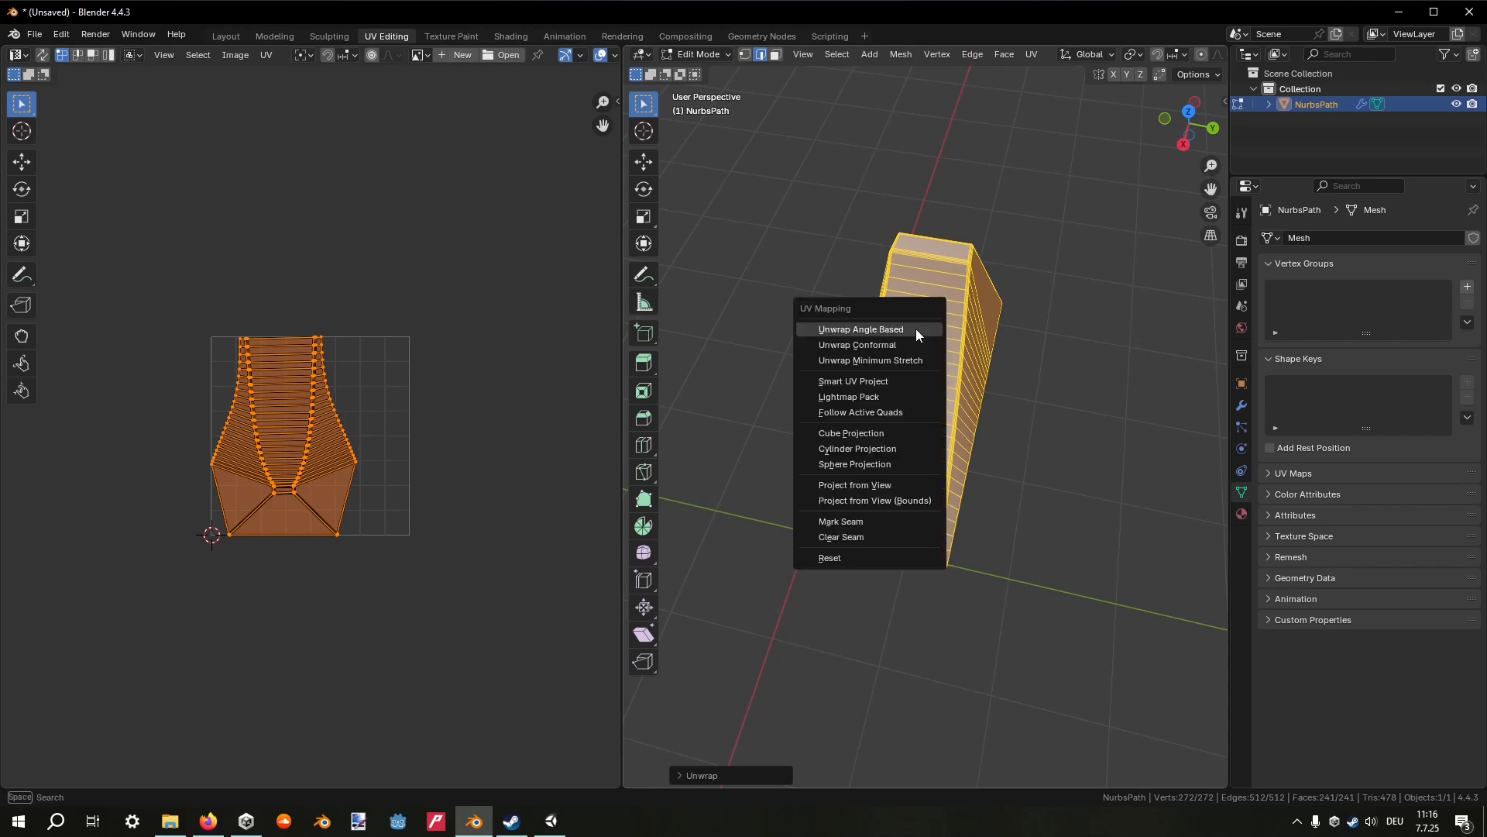
pyautogui.click(880, 379)
pyautogui.click(853, 526)
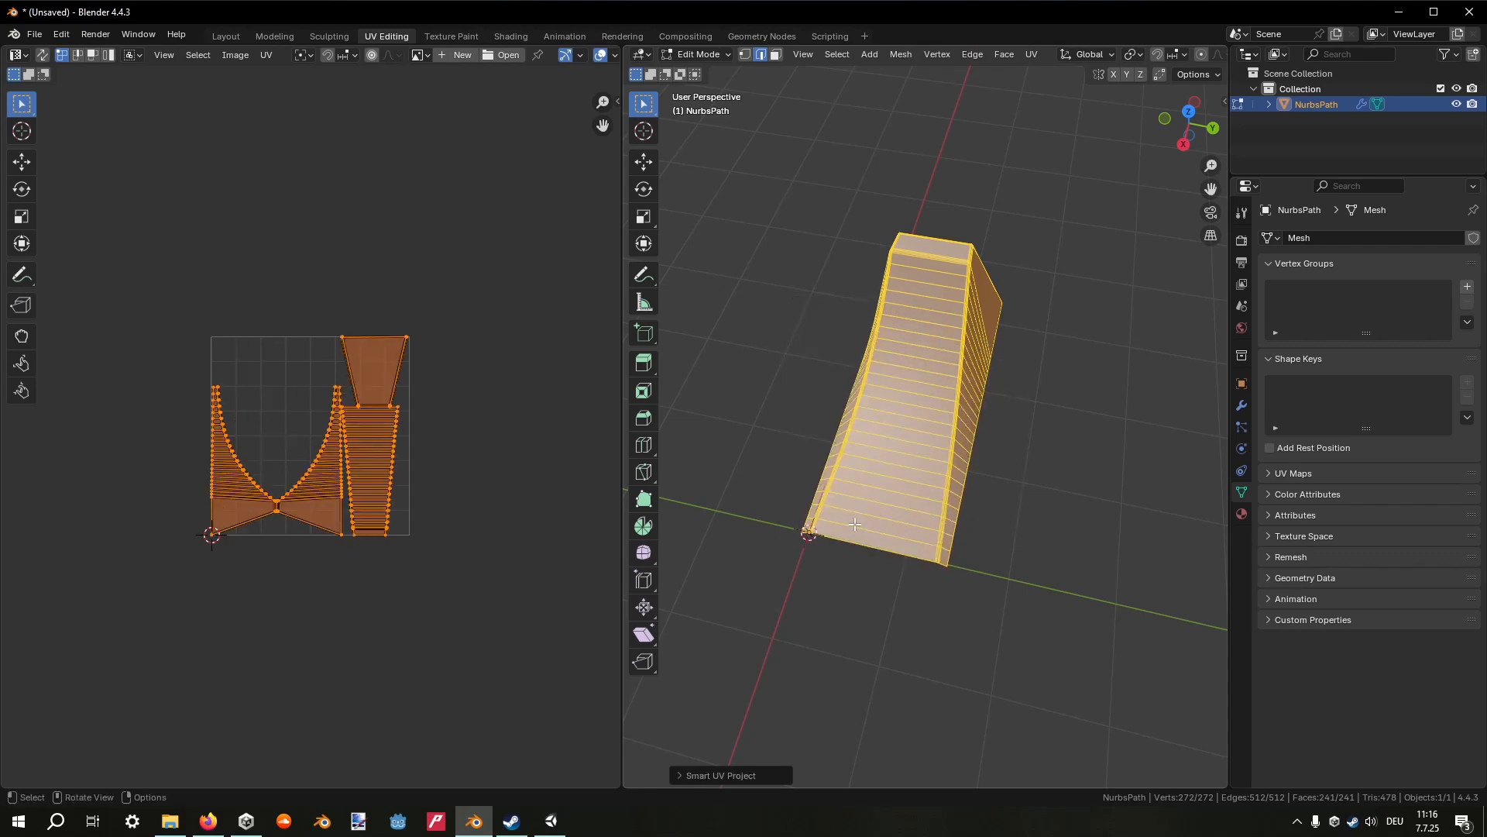
pyautogui.press('u')
pyautogui.click(805, 367)
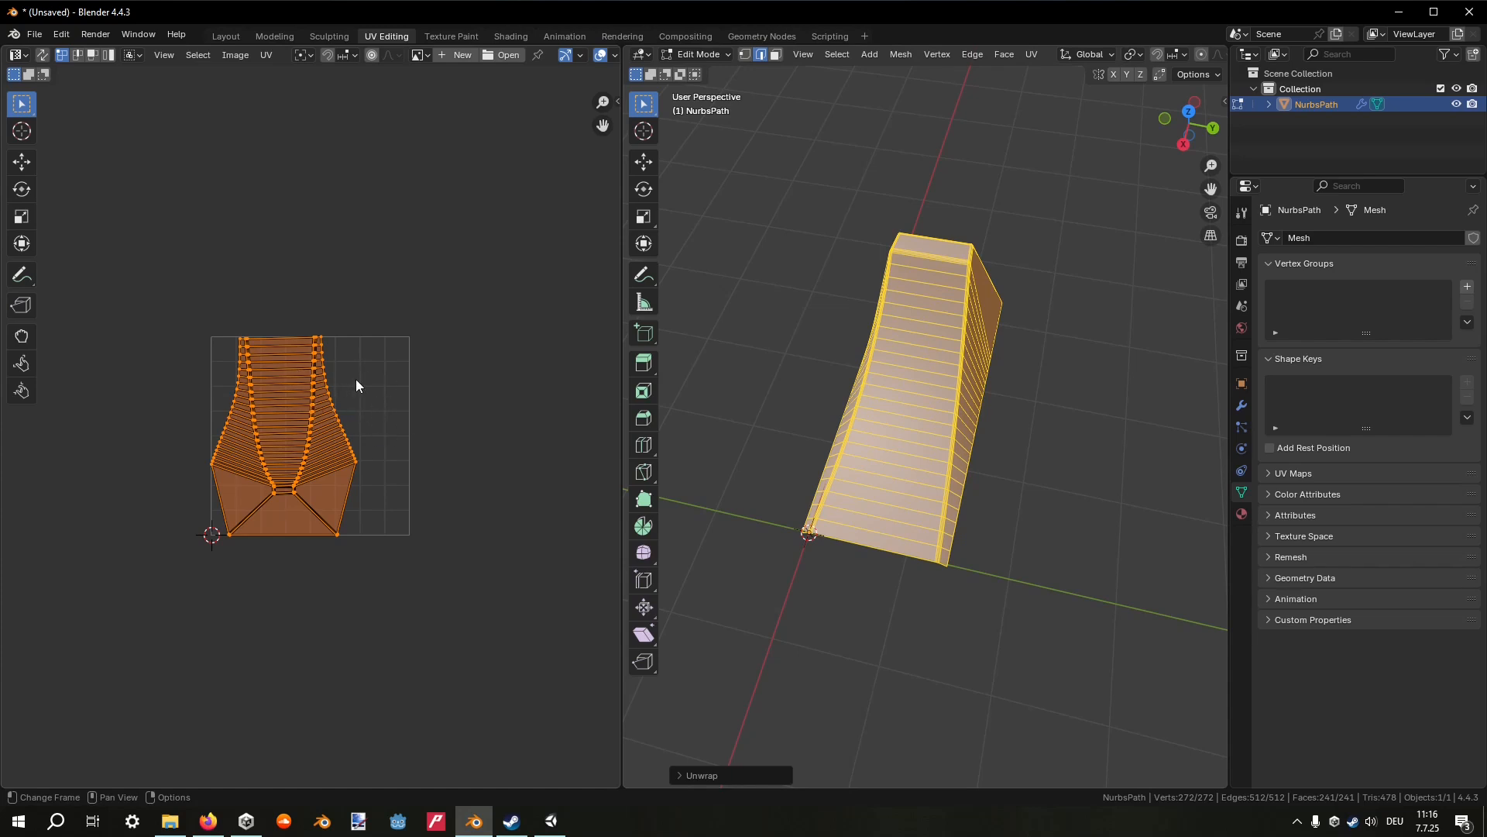
# Unwrap the whole ramp from the top view using Project from View (Bounds).
pyautogui.press('u')
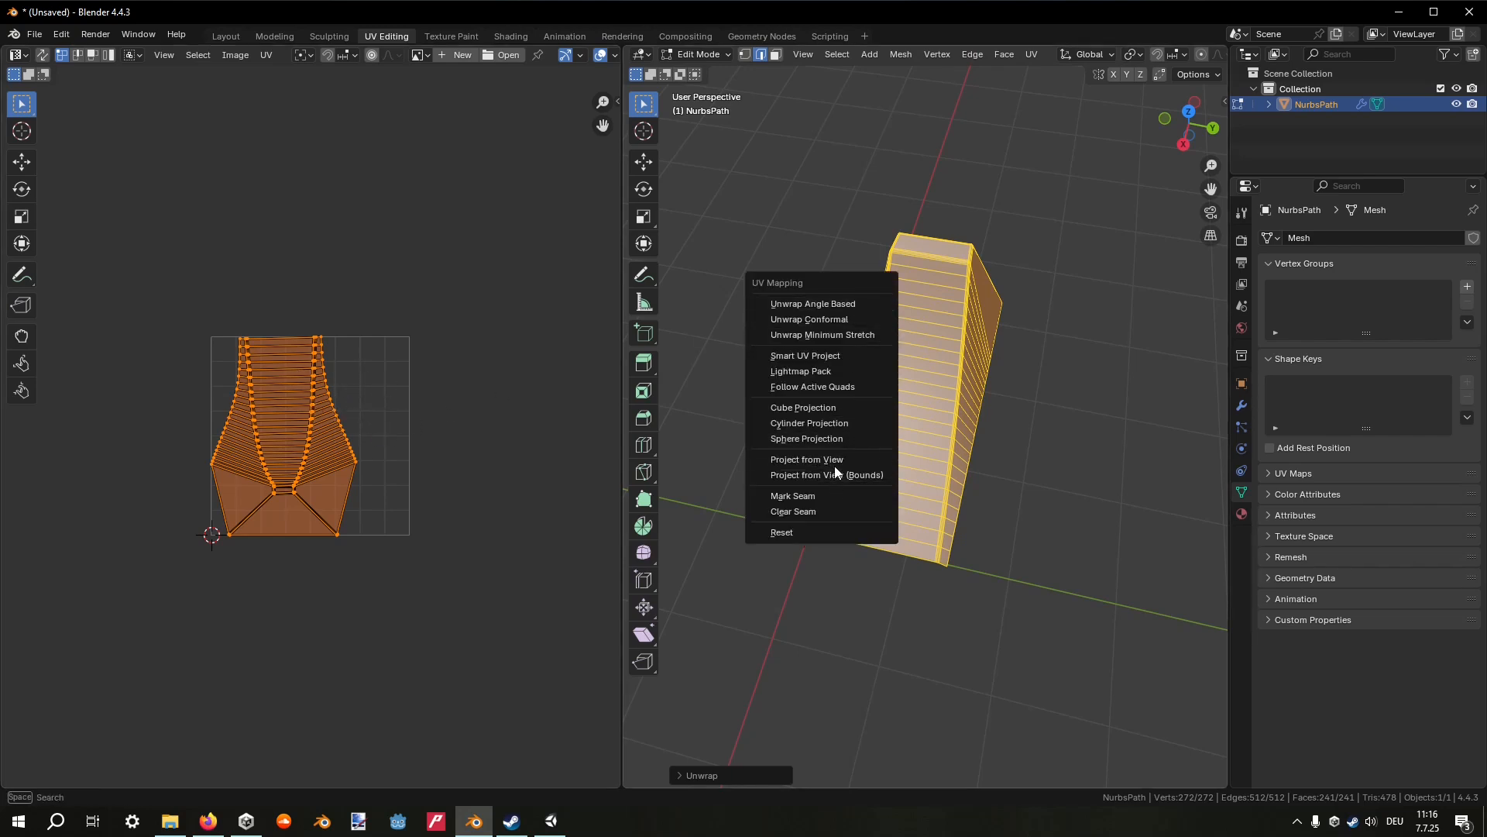
pyautogui.click(1189, 114)
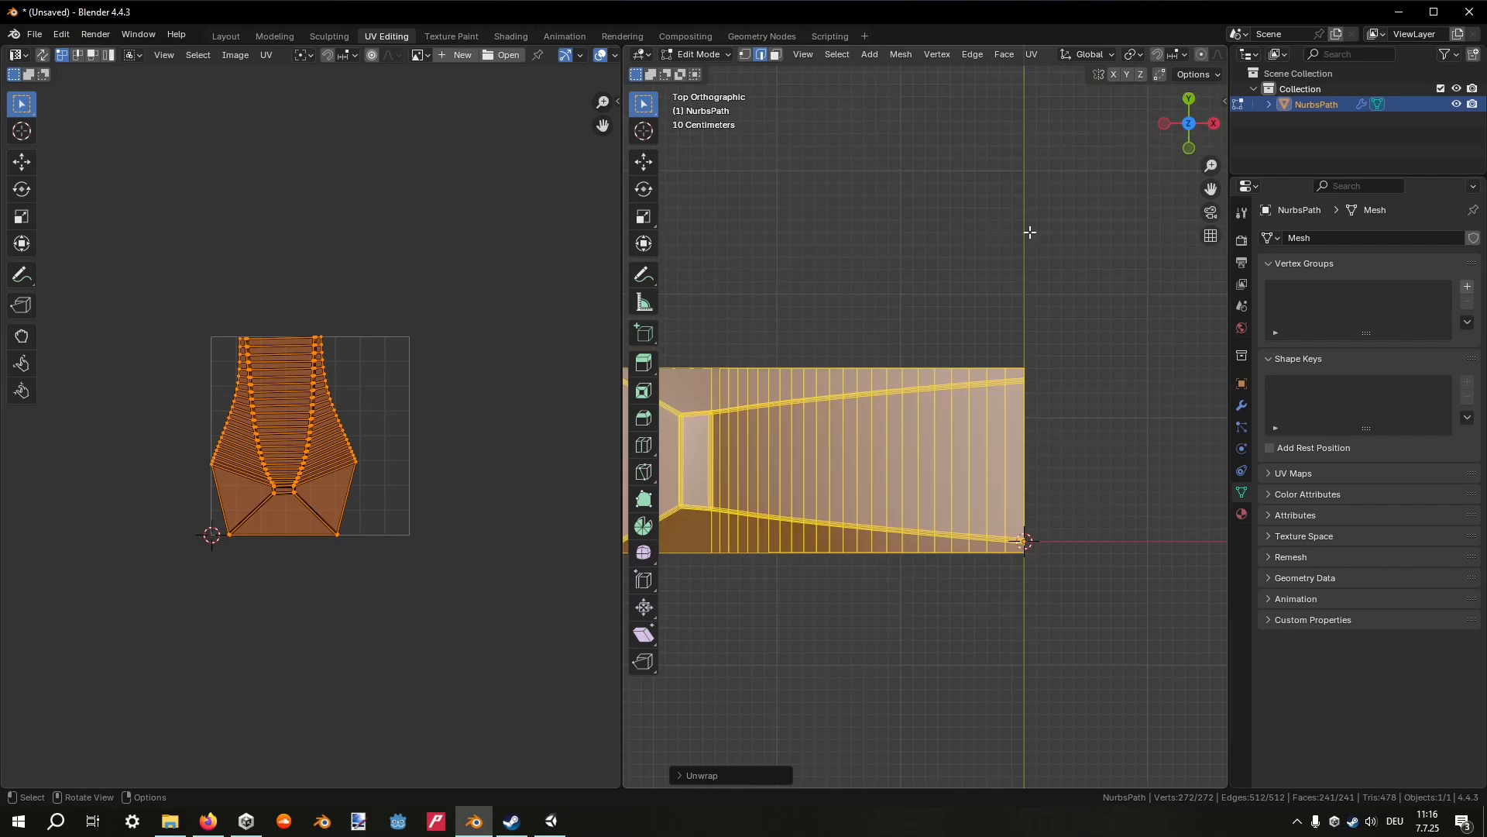
pyautogui.keyDown('shift'); pyautogui.moveTo(893, 362); pyautogui.dragTo(960, 341, button='middle'); pyautogui.keyUp('shift')
pyautogui.press('u')
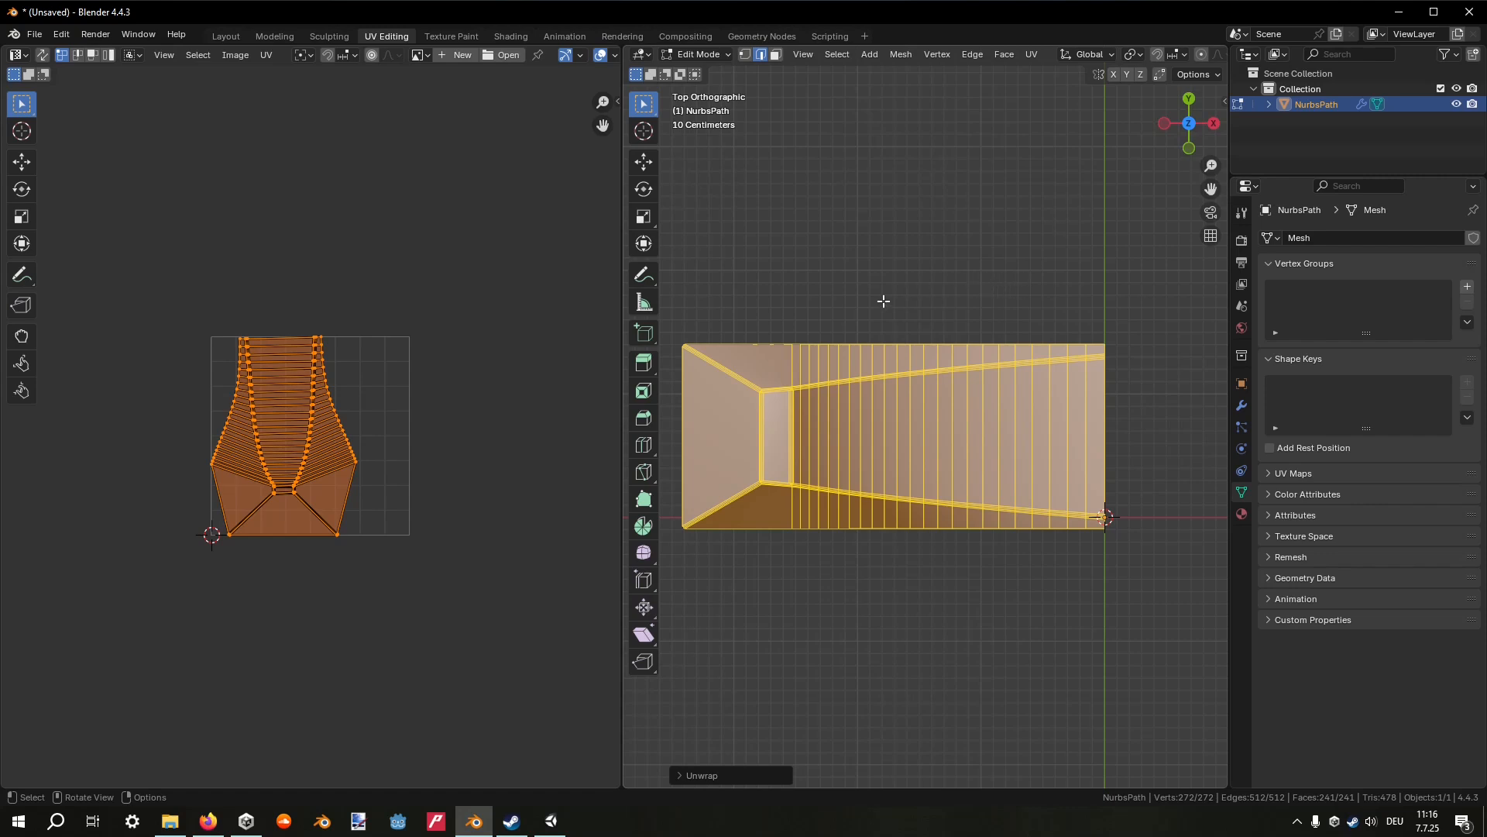
pyautogui.press('u')
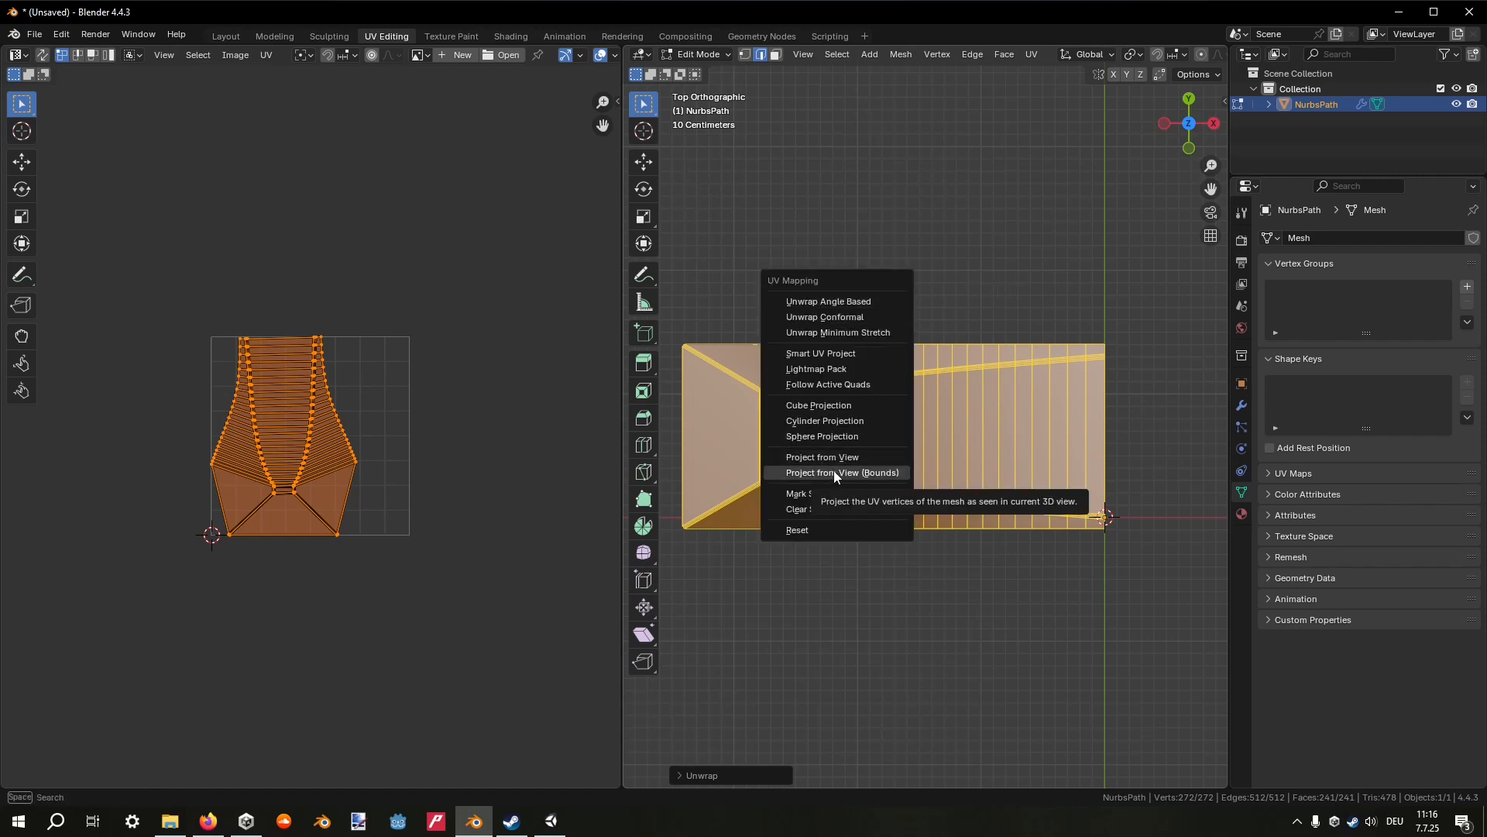
pyautogui.click(834, 471)
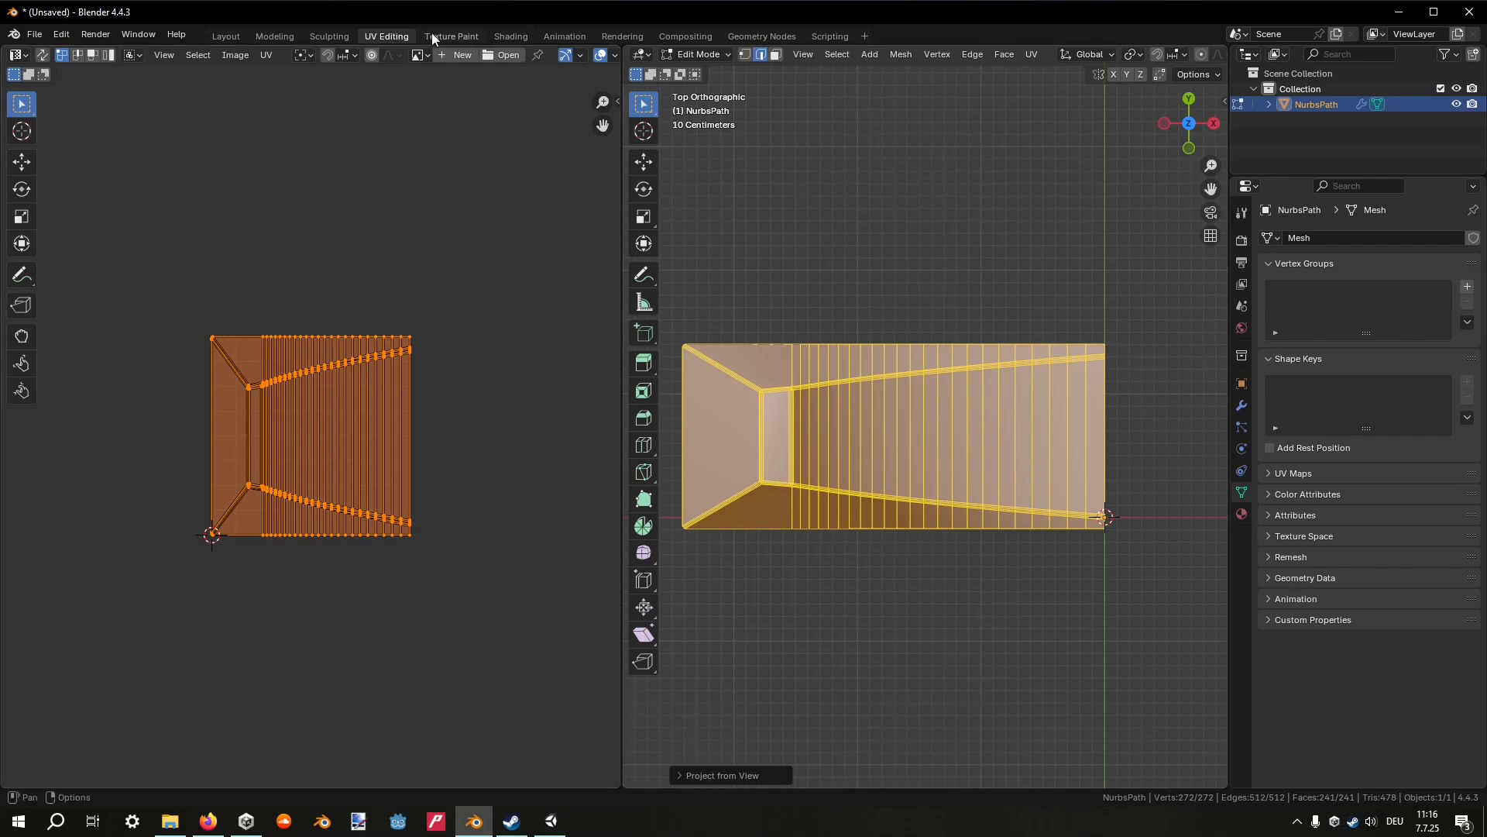
# In the Texture Paint workspace, start adding a Base Color texture slot to the ramp.
pyautogui.click(451, 36)
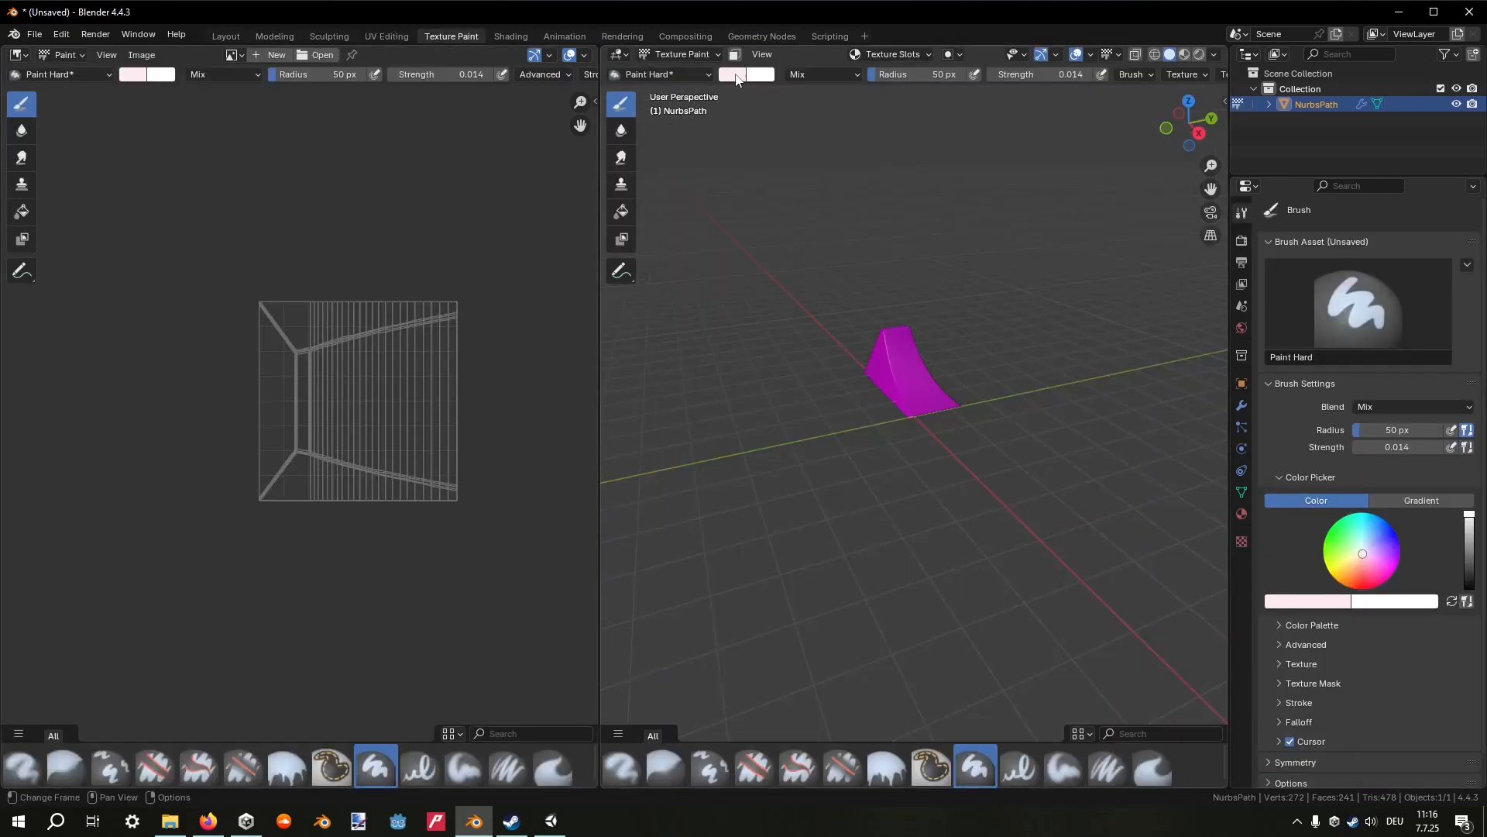
pyautogui.click(918, 58)
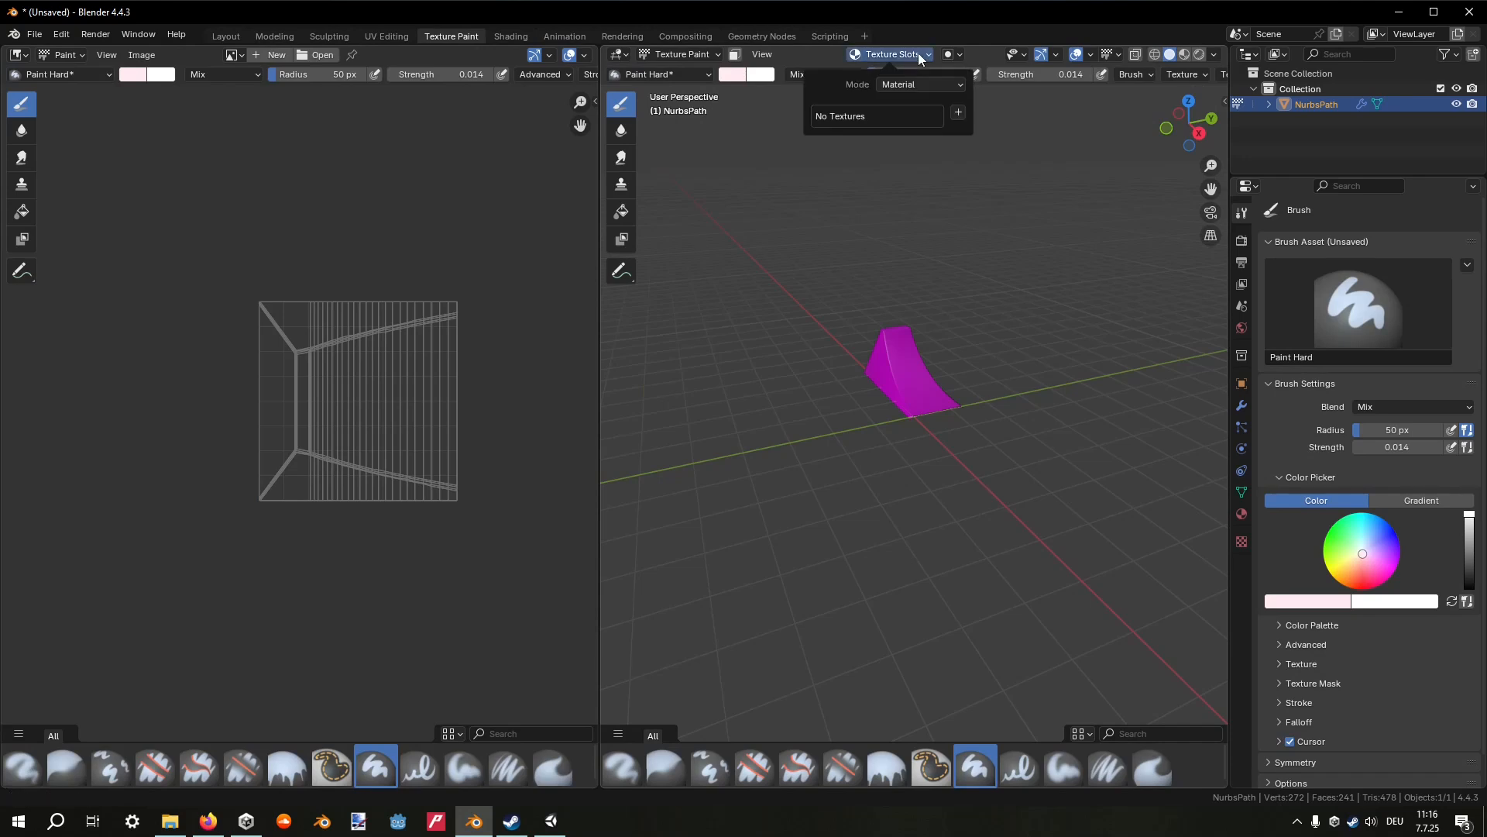
pyautogui.click(959, 116)
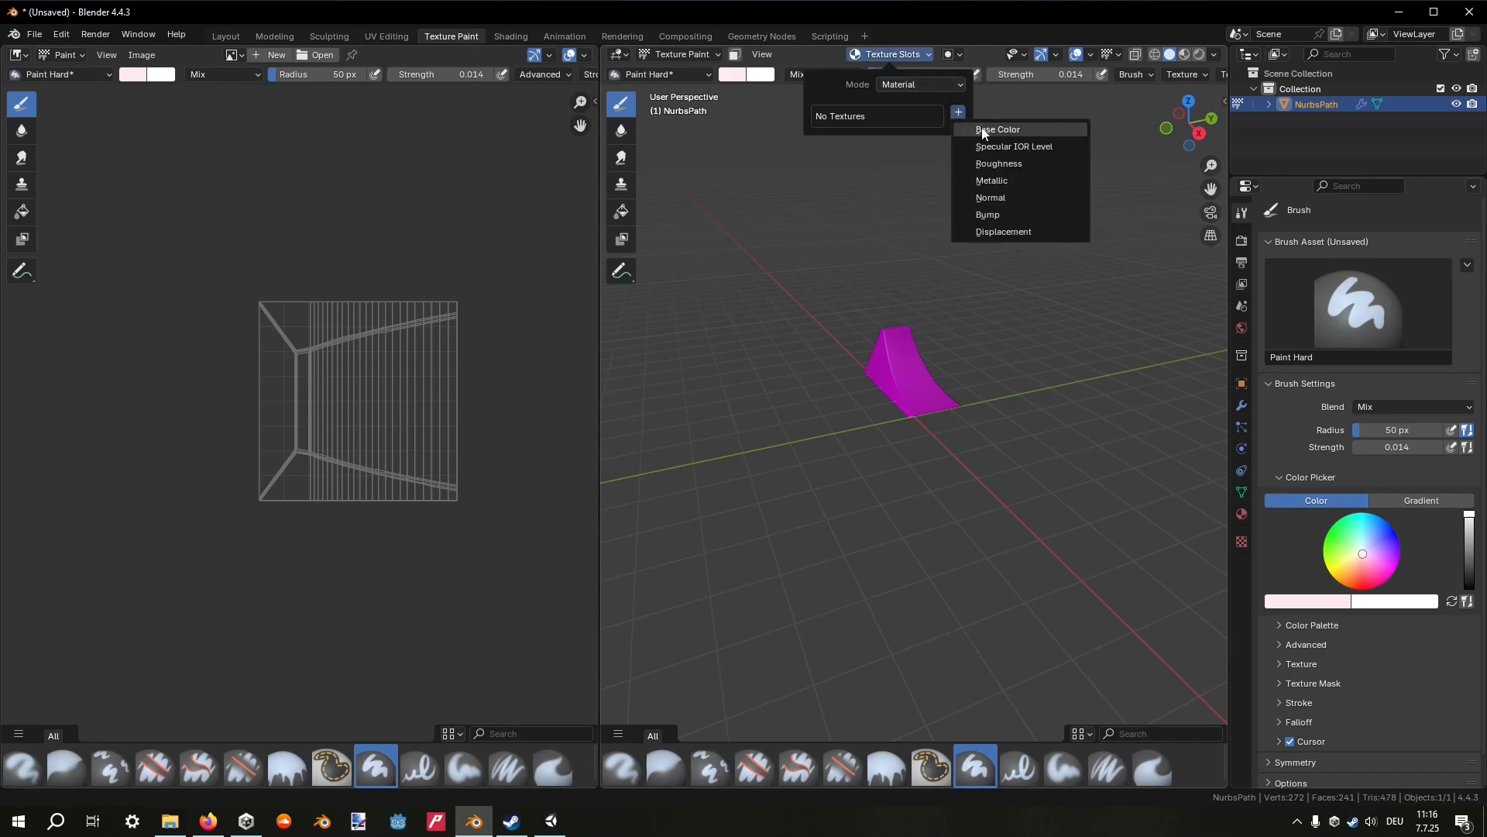
pyautogui.click(982, 124)
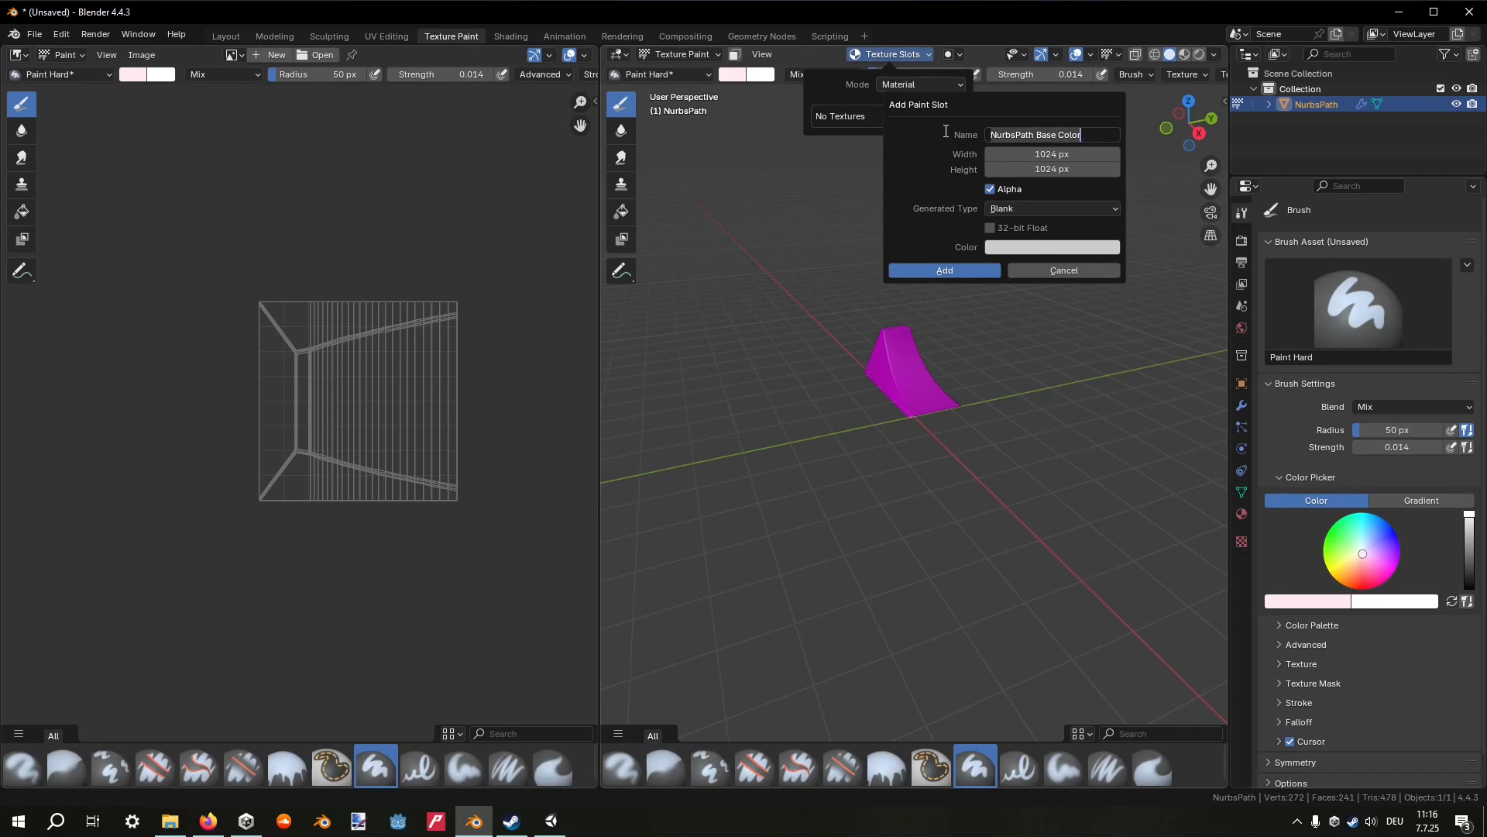
# Name the new paint slot TutorialDirtRamp and set its width and height to 2048 px.
pyautogui.write('To')
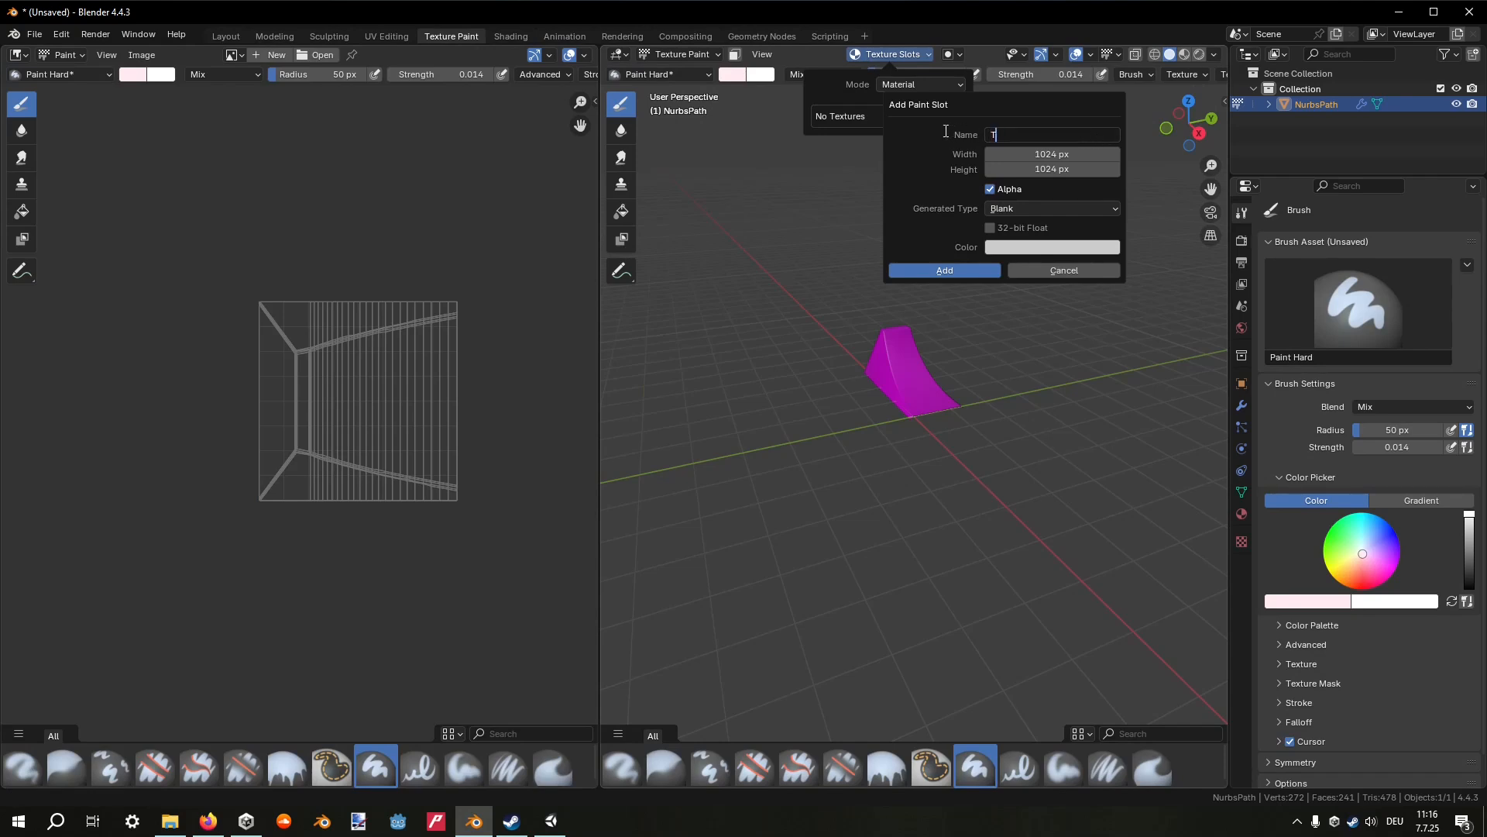
pyautogui.click(1042, 154)
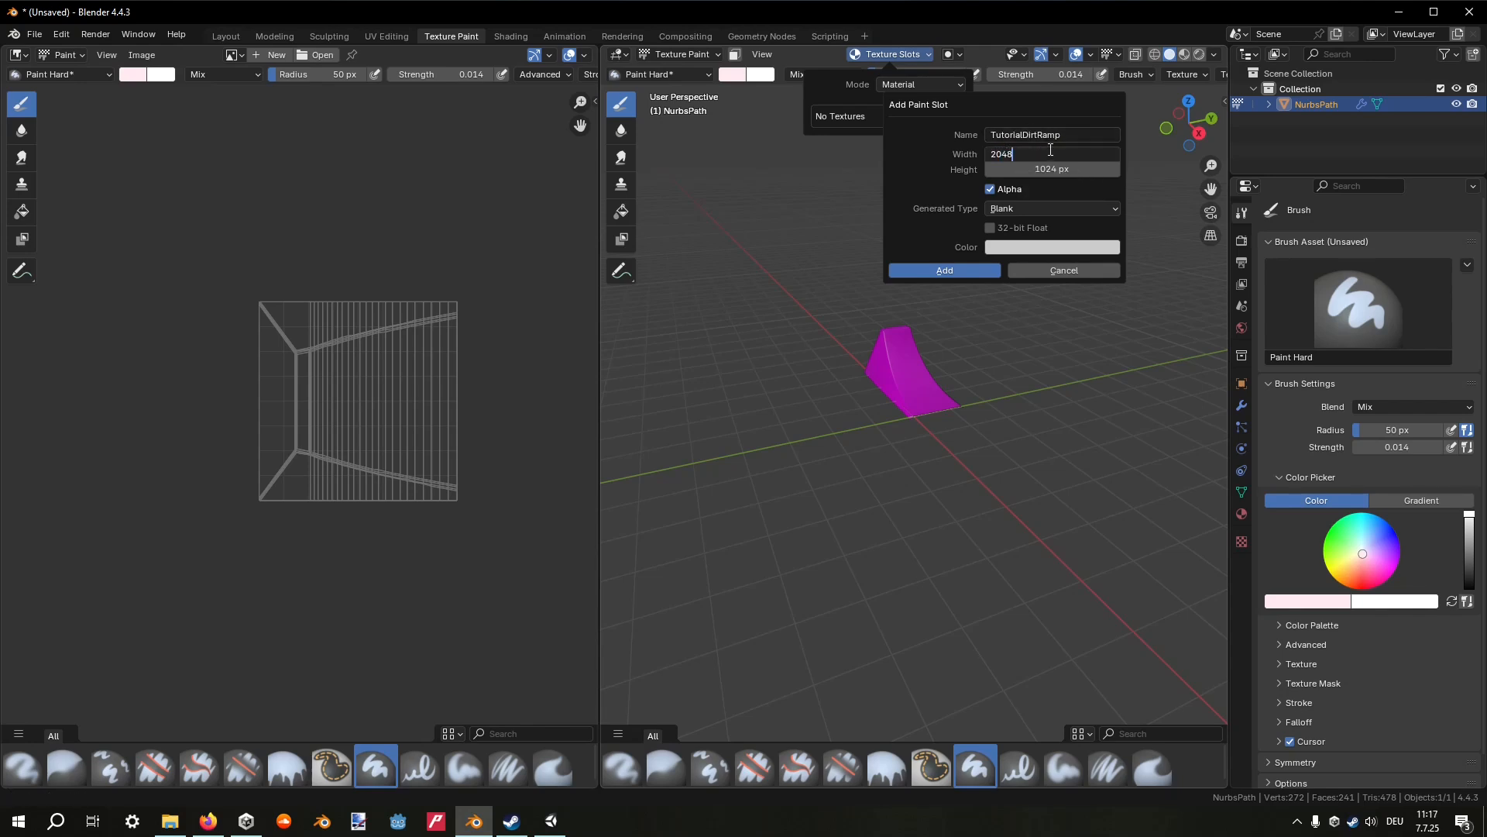
pyautogui.press('Return')
pyautogui.write('2048')
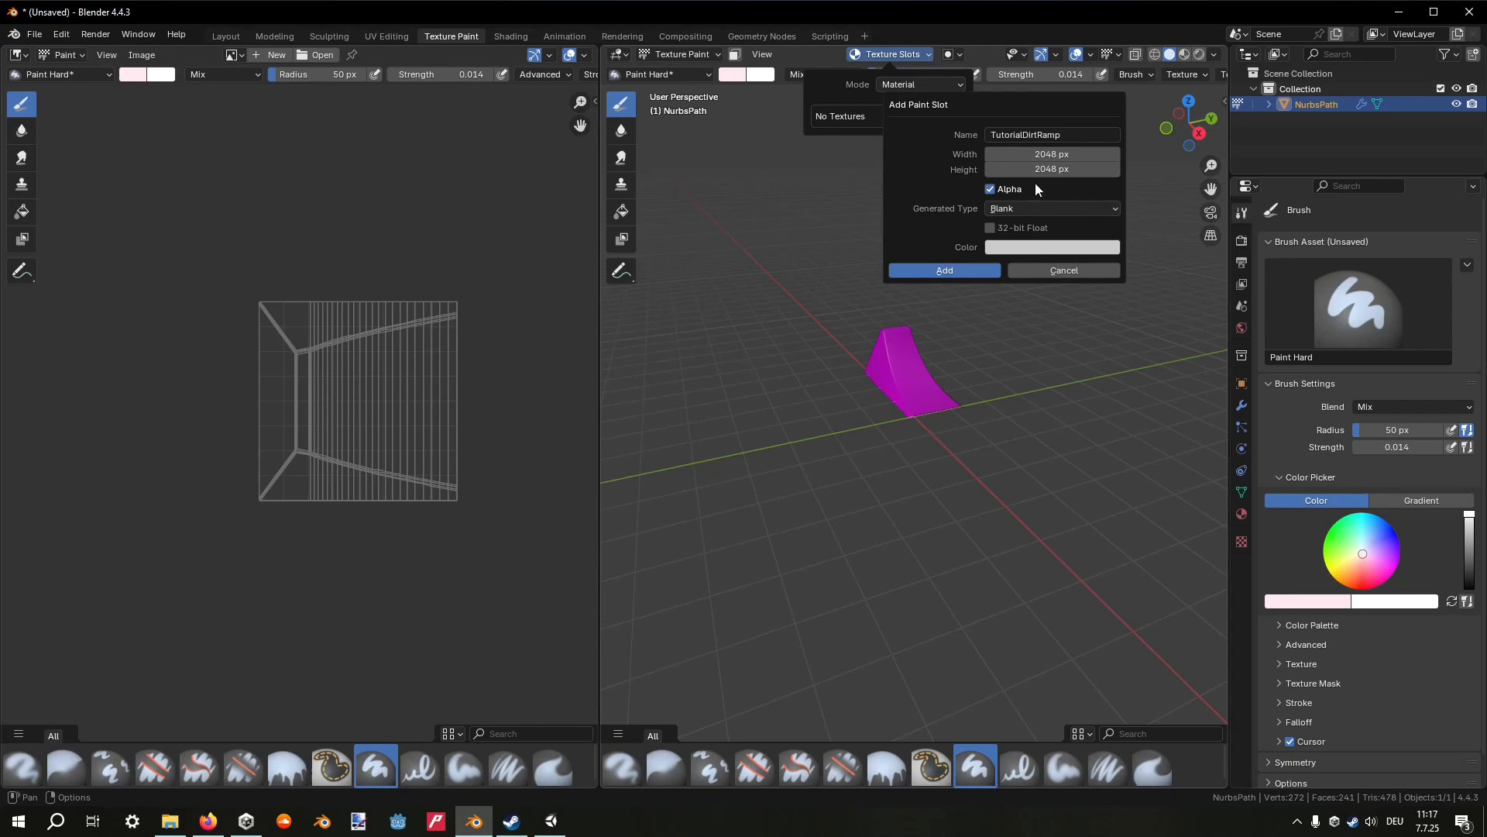
# Add the configured TutorialDirtRamp paint slot and expand the brush's texture settings.
pyautogui.click(984, 271)
pyautogui.moveTo(871, 332)
pyautogui.mouseDown(button='middle')
pyautogui.moveTo(798, 352)
pyautogui.moveTo(852, 358)
pyautogui.mouseUp(button='middle')
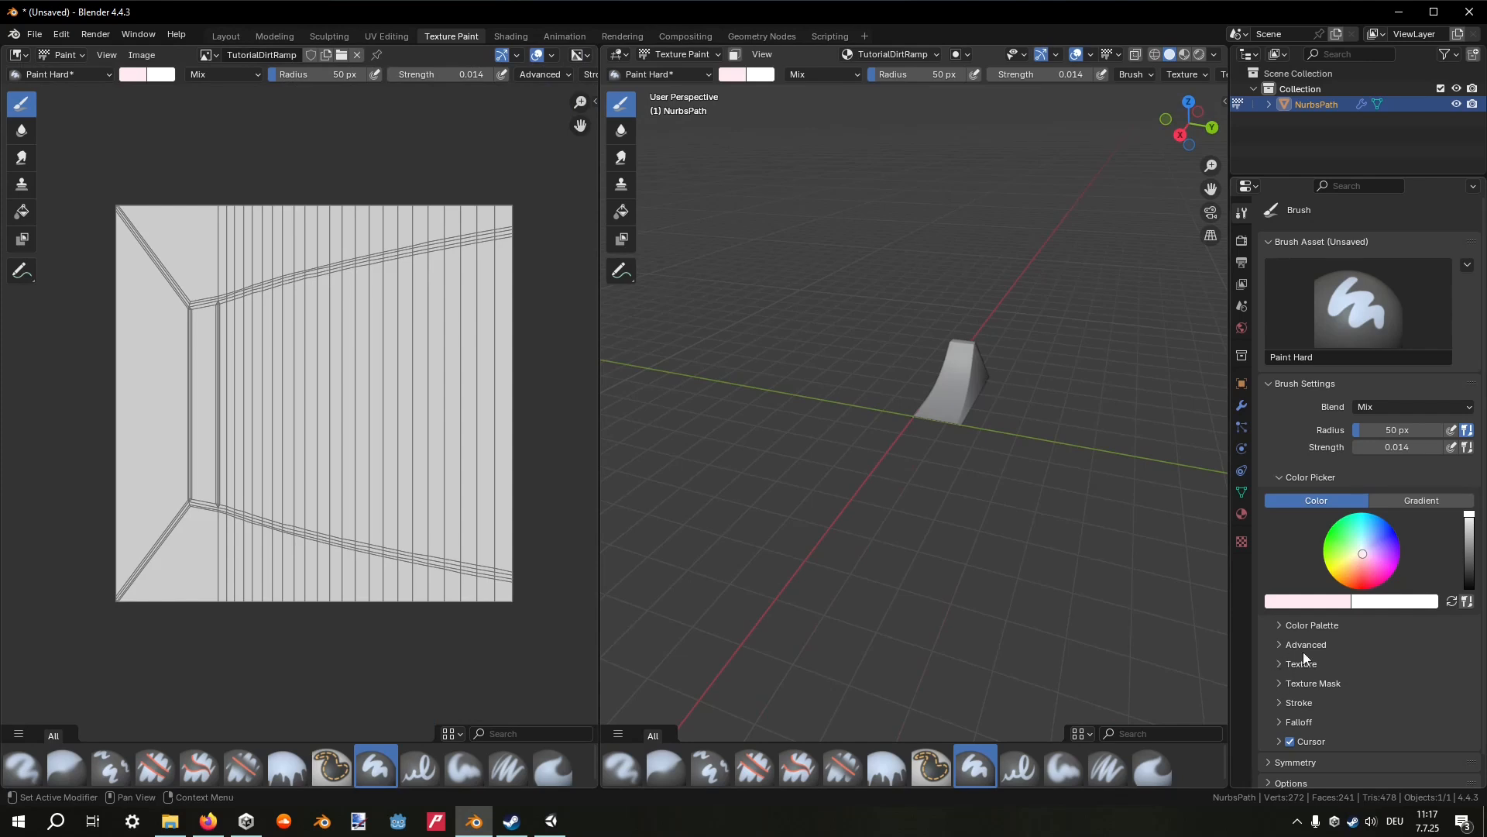
pyautogui.click(1280, 665)
pyautogui.scroll(-3, 1305, 671)
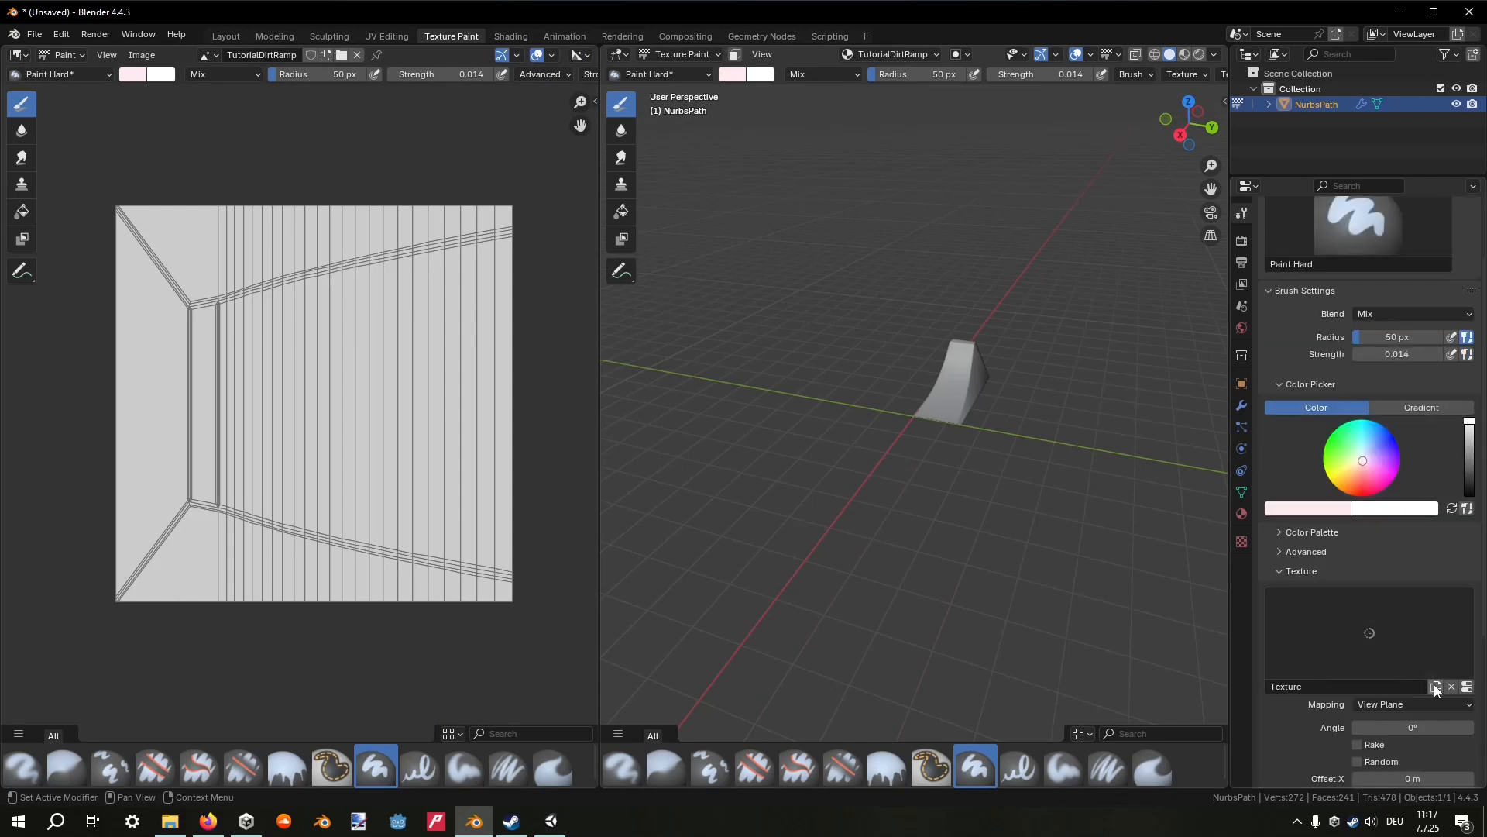
# Create a new Image or Movie texture for the brush and try to load an image into it.
pyautogui.click(1436, 688)
pyautogui.click(1466, 686)
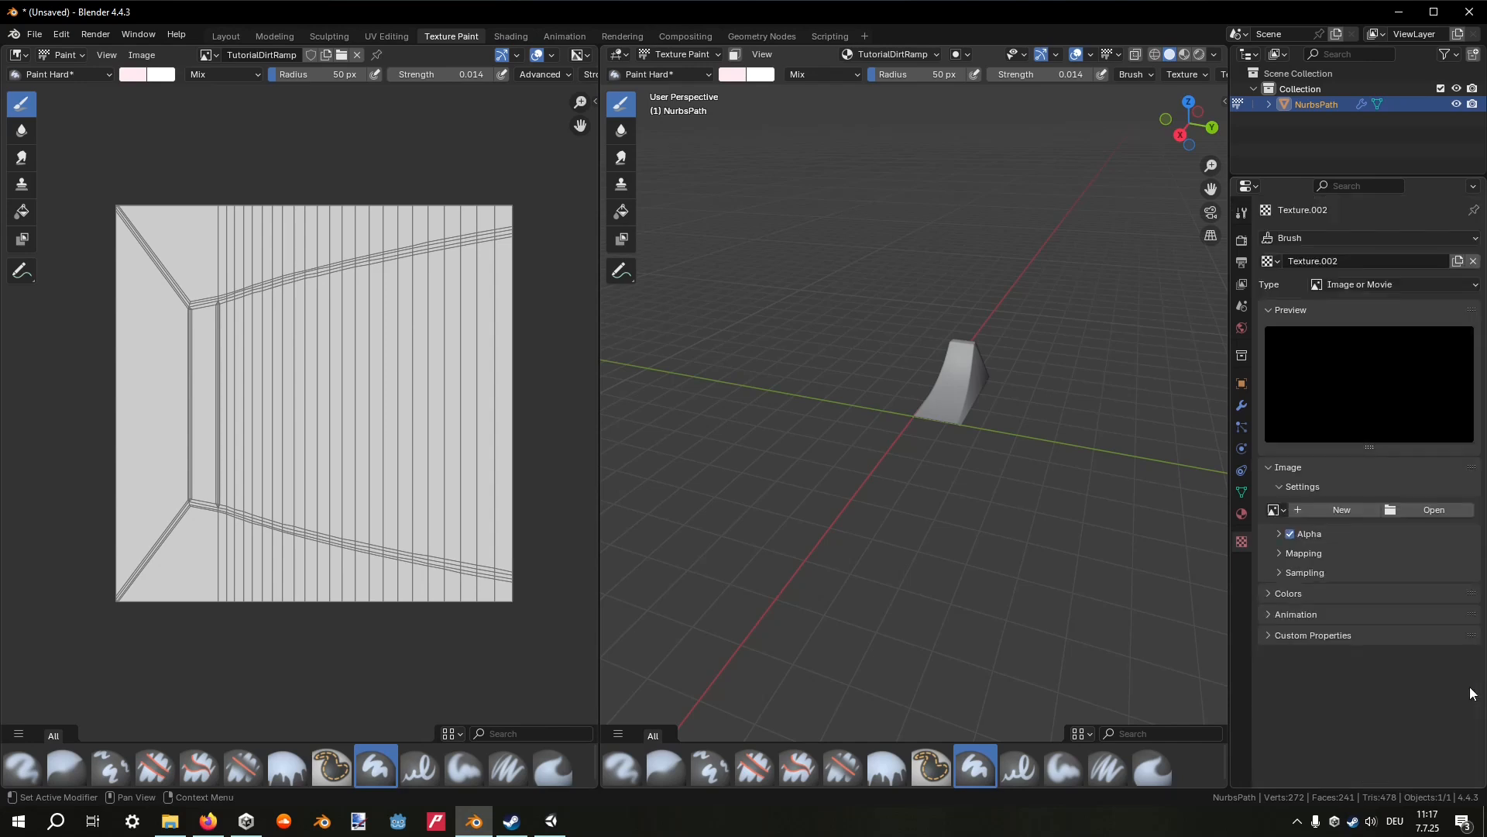
pyautogui.click(1431, 510)
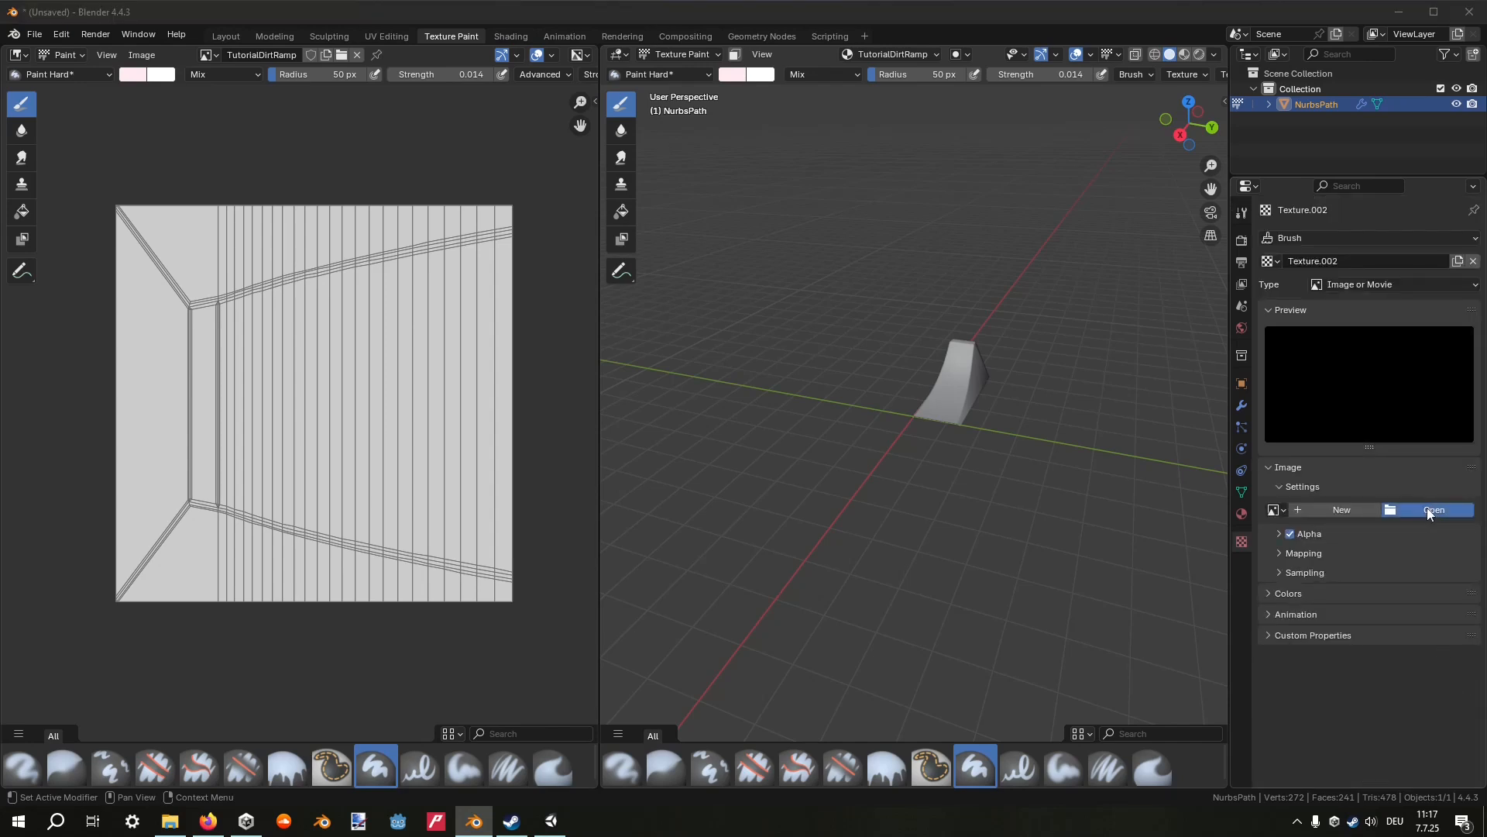
pyautogui.click(1137, 206)
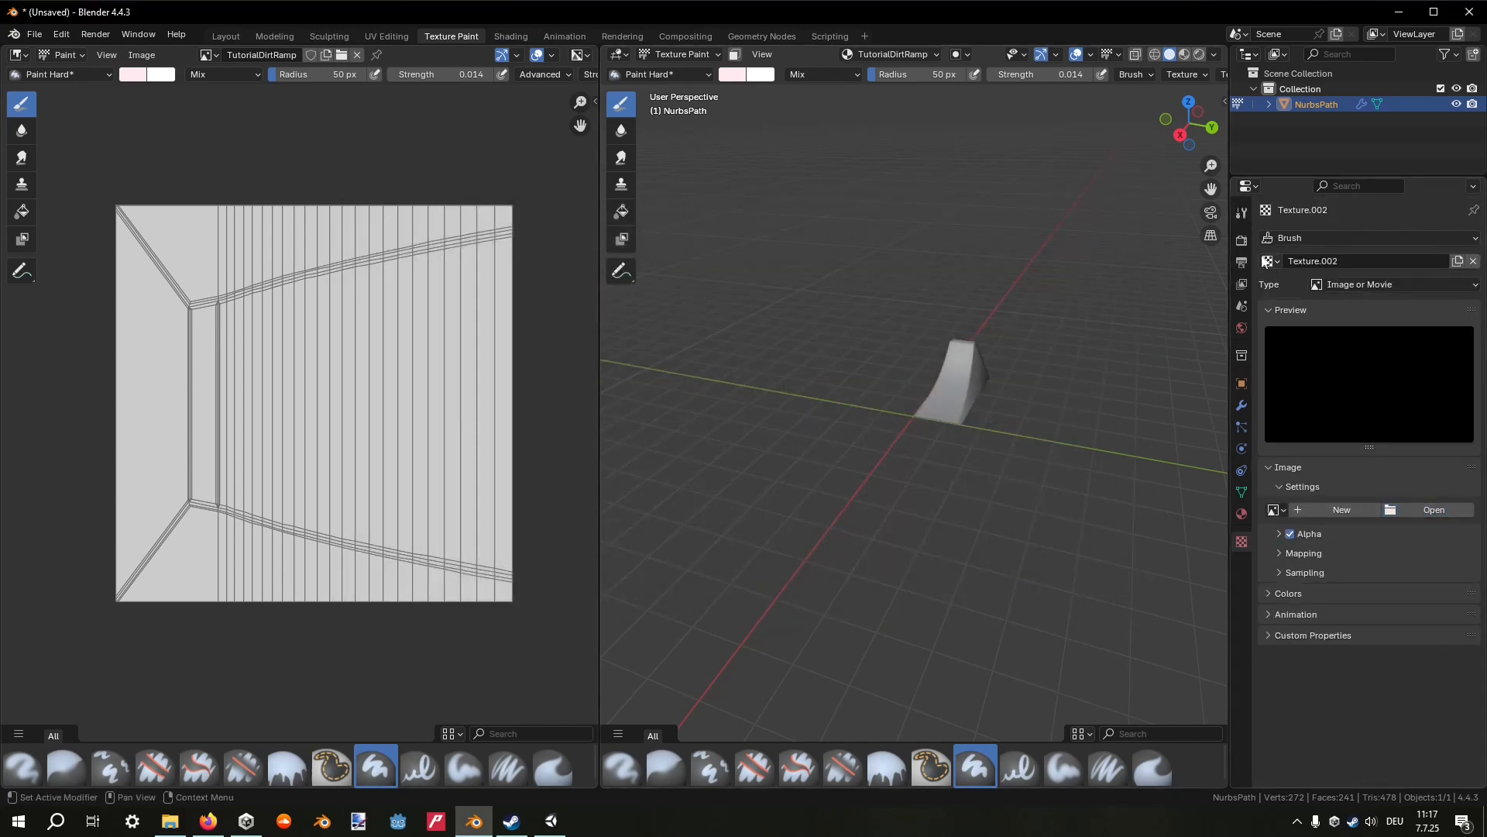
# Assign the existing brown dirt texture named Texture to the Paint Hard brush.
pyautogui.click(1242, 212)
pyautogui.scroll(-5, 1342, 508)
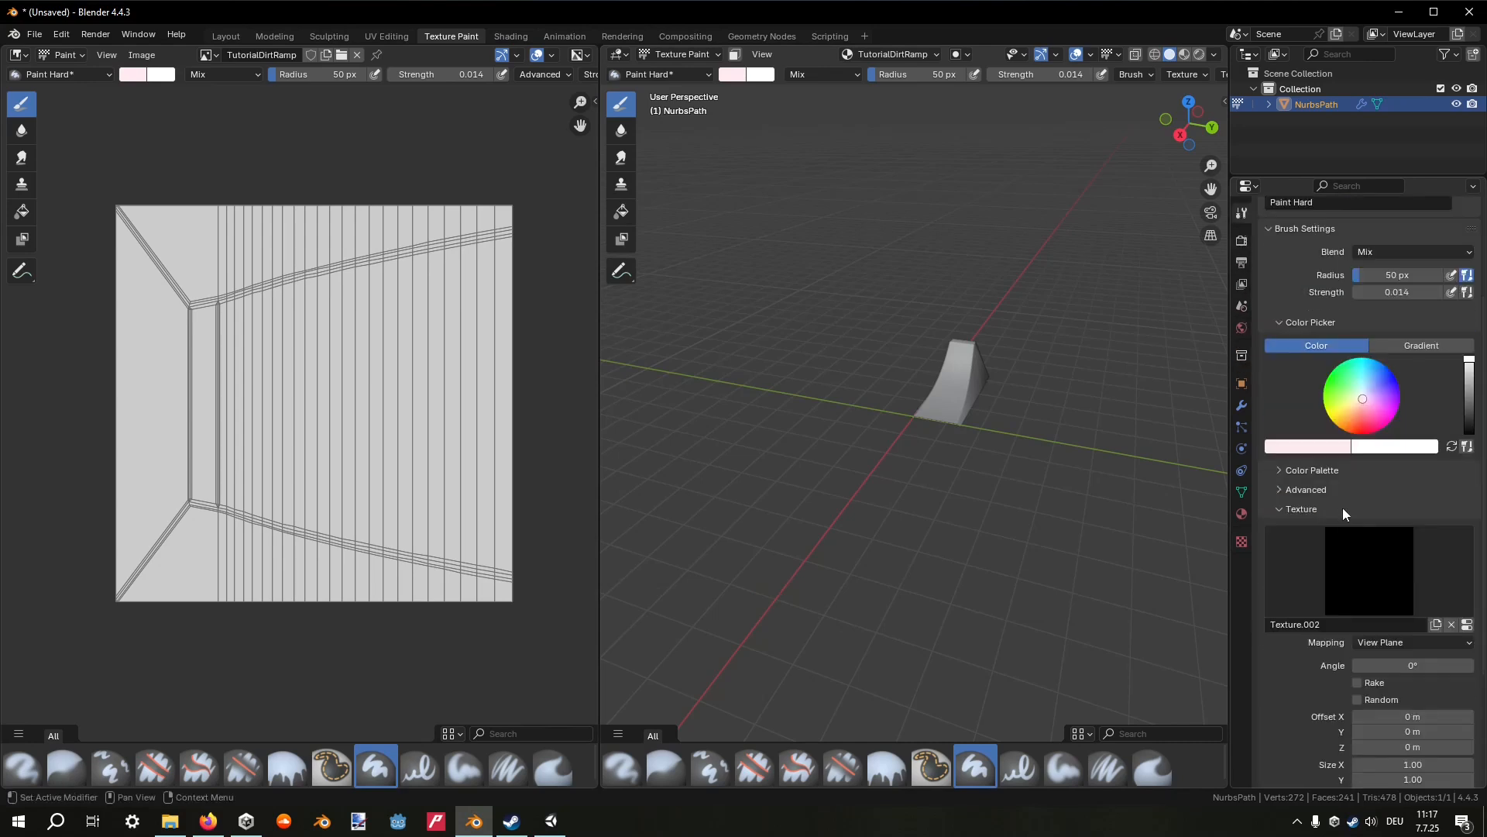
pyautogui.click(1352, 546)
pyautogui.click(1016, 305)
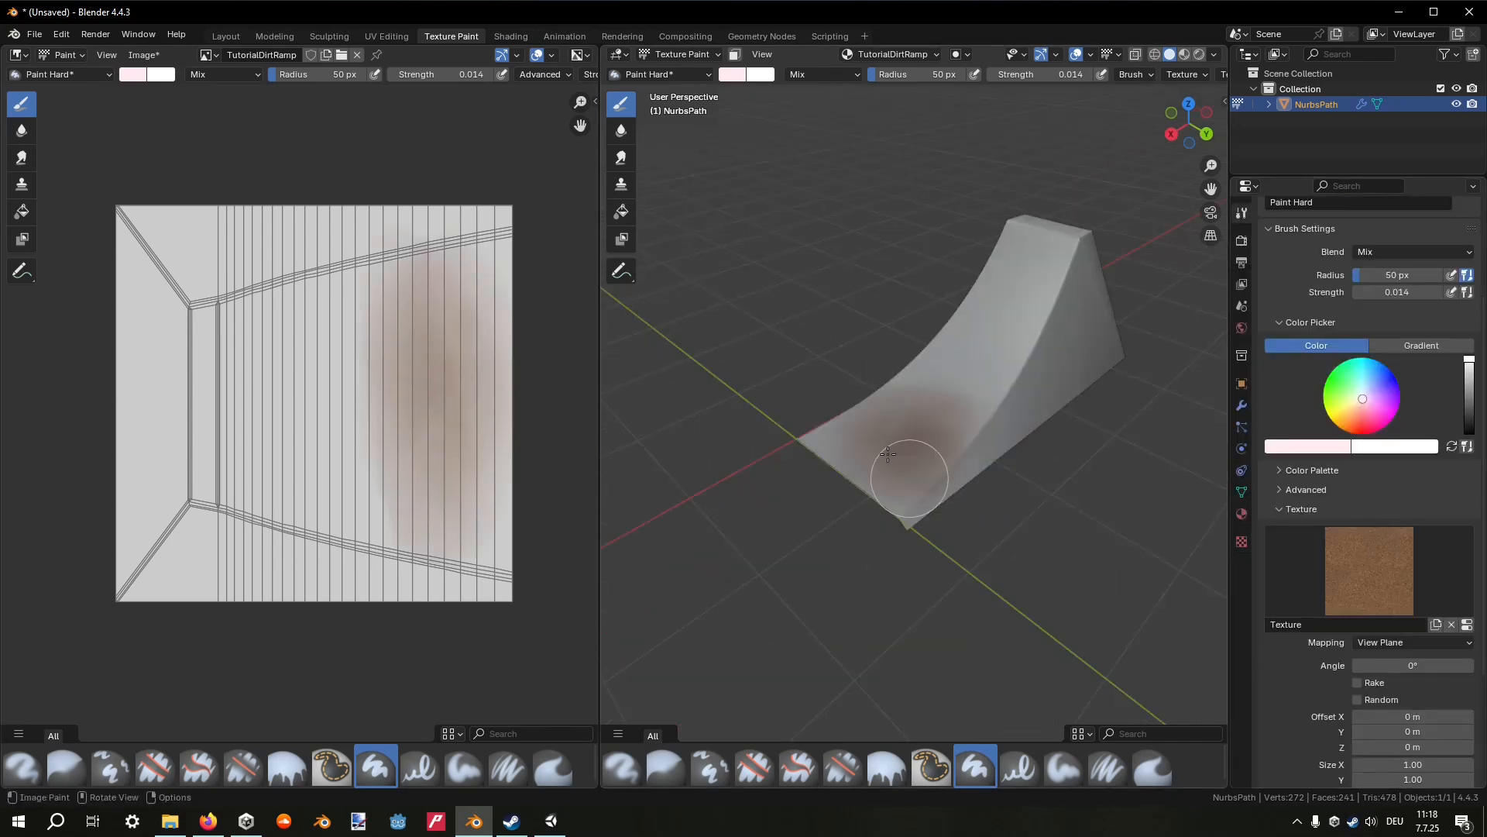
# Set the brush strength to 1.000 and paint the lower end of the ramp with the dirt texture.
pyautogui.moveTo(911, 477)
pyautogui.mouseDown()
pyautogui.moveTo(880, 440)
pyautogui.moveTo(920, 452)
pyautogui.moveTo(847, 456)
pyautogui.mouseUp()
pyautogui.moveTo(1020, 72); pyautogui.dragTo(1127, 71)
pyautogui.moveTo(892, 426)
pyautogui.mouseDown()
pyautogui.moveTo(891, 457)
pyautogui.moveTo(839, 481)
pyautogui.moveTo(890, 425)
pyautogui.moveTo(810, 432)
pyautogui.mouseUp()
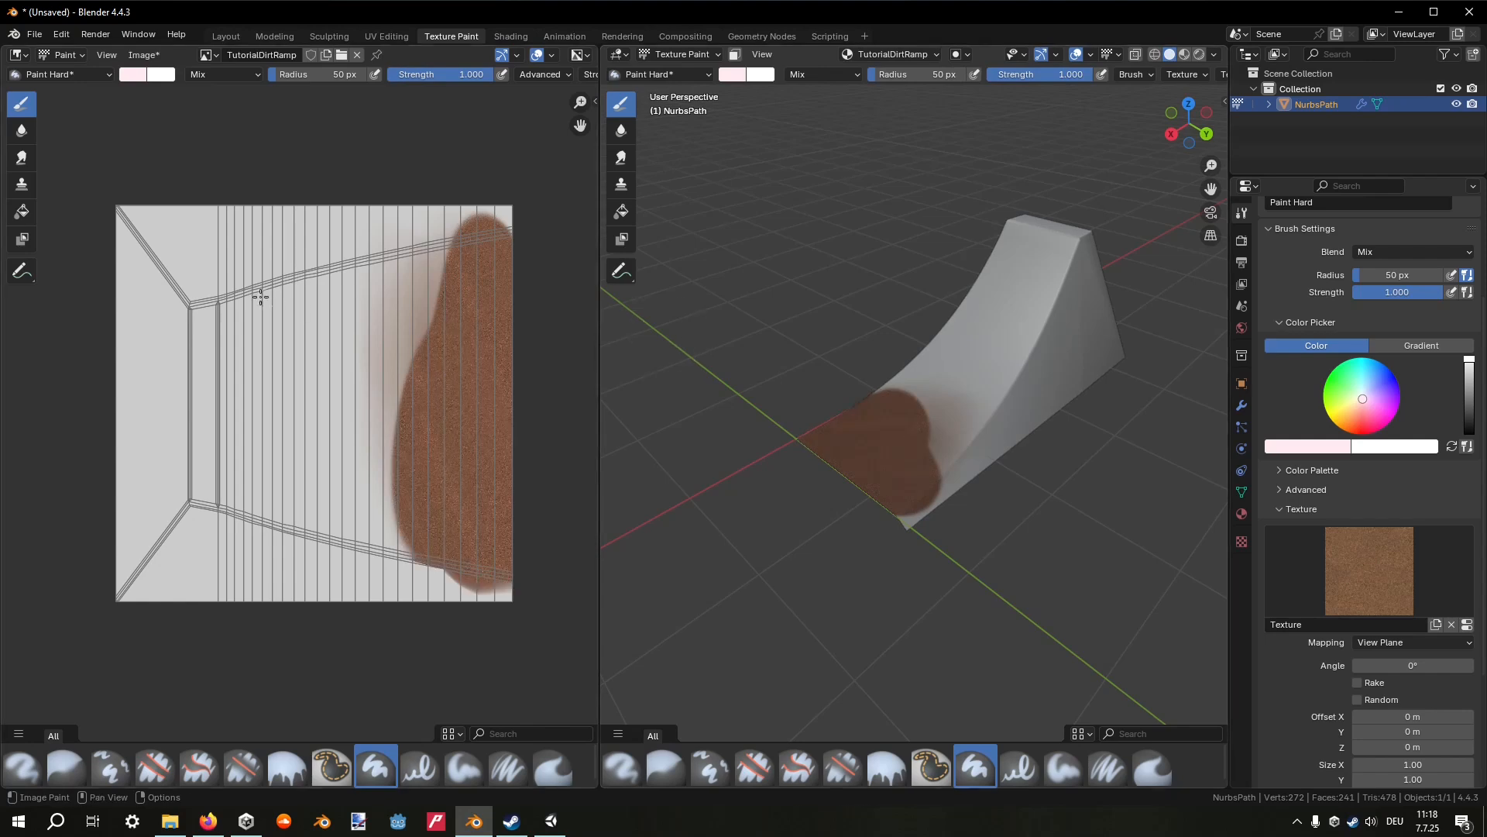
# Enlarge the brush radius to 368 px and paint dirt over the upper-left corner area of the UV image.
pyautogui.moveTo(260, 325)
pyautogui.mouseDown()
pyautogui.moveTo(229, 353)
pyautogui.moveTo(238, 323)
pyautogui.moveTo(178, 320)
pyautogui.mouseUp()
pyautogui.press('f')
pyautogui.click(298, 295)
pyautogui.click(147, 233)
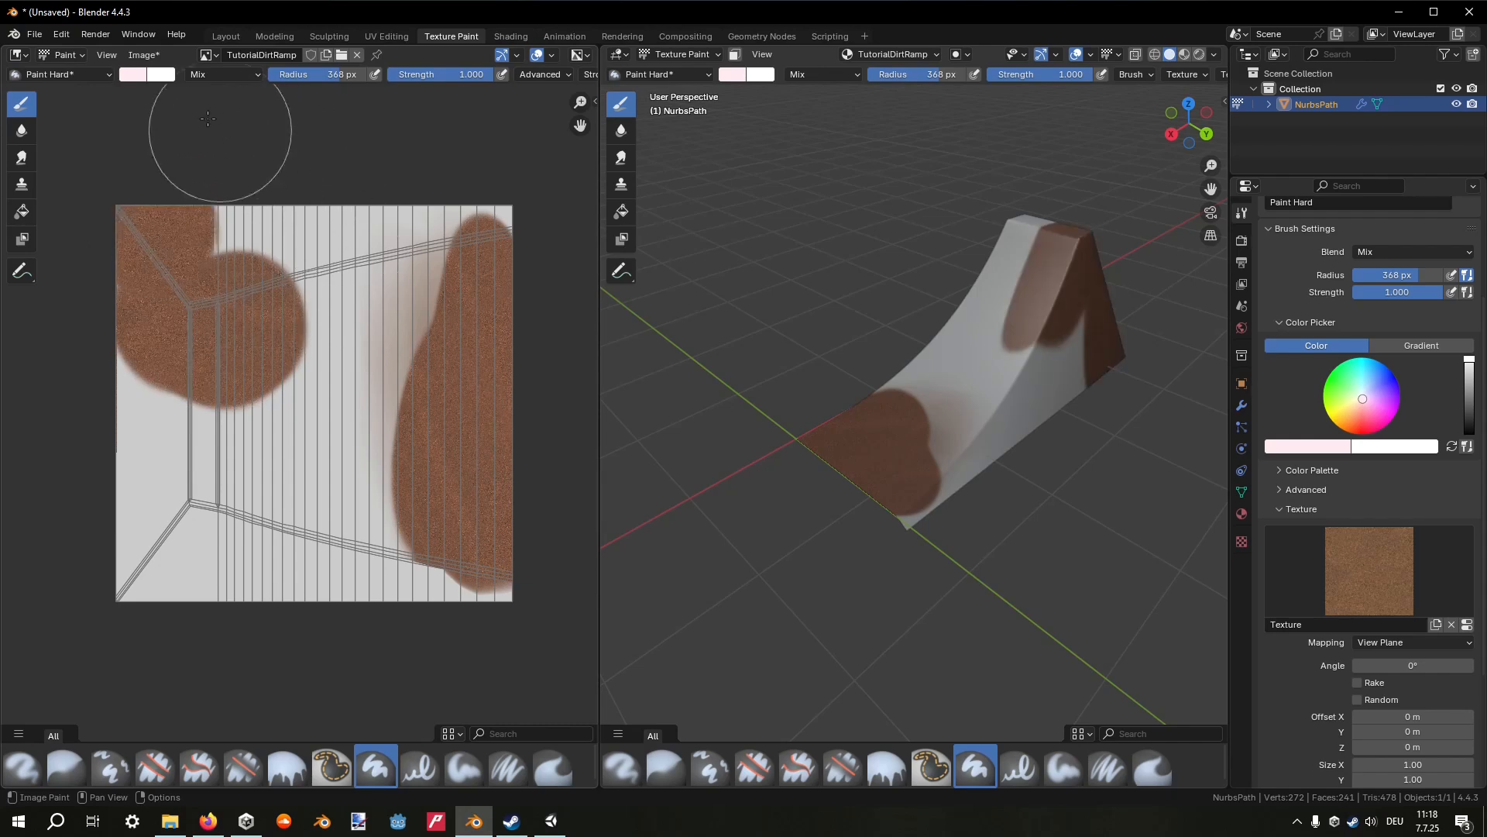
# Select TutorialDirtRamp as the image to paint on.
pyautogui.click(206, 55)
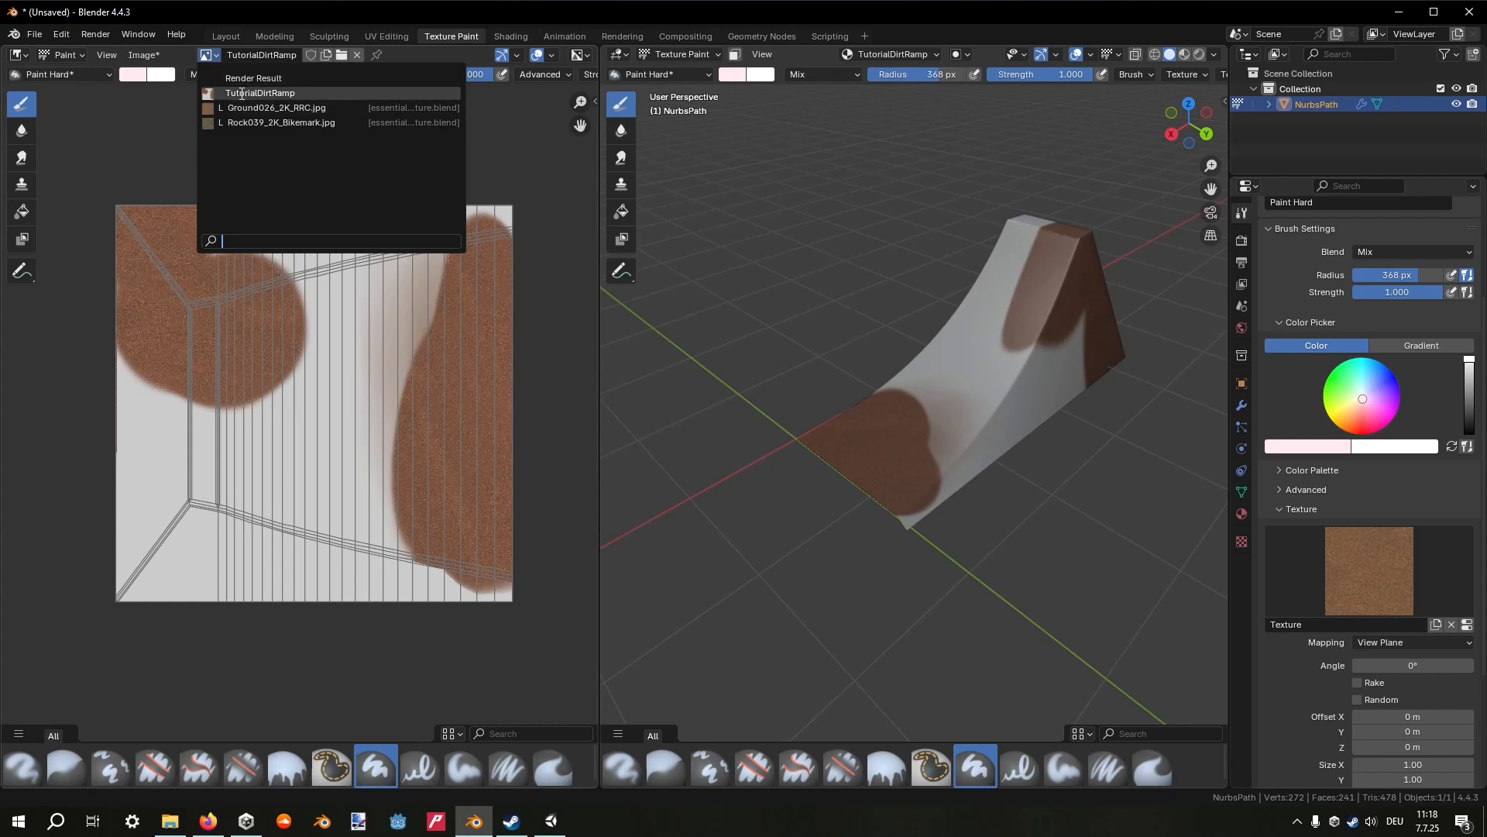
pyautogui.moveTo(251, 95)
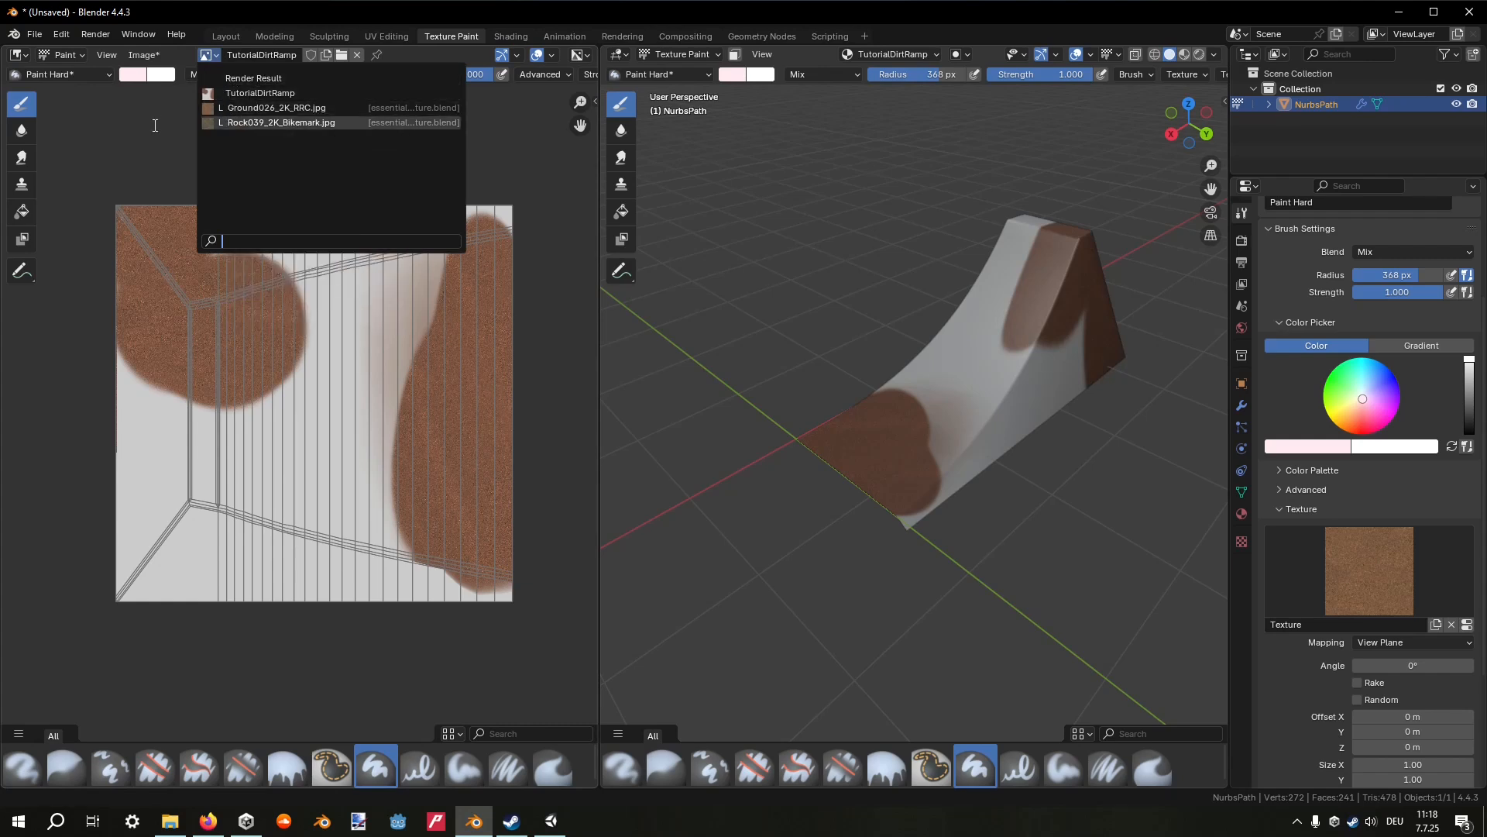
pyautogui.click(245, 94)
# Enlarge the brush radius to 500 px and cover the rest of the texture image with dirt.
pyautogui.moveTo(279, 248)
pyautogui.mouseDown()
pyautogui.moveTo(272, 232)
pyautogui.moveTo(482, 275)
pyautogui.moveTo(432, 333)
pyautogui.moveTo(333, 372)
pyautogui.moveTo(348, 333)
pyautogui.moveTo(246, 447)
pyautogui.moveTo(419, 430)
pyautogui.moveTo(417, 333)
pyautogui.mouseUp()
pyautogui.press('f')
pyautogui.click(473, 331)
pyautogui.press('f')
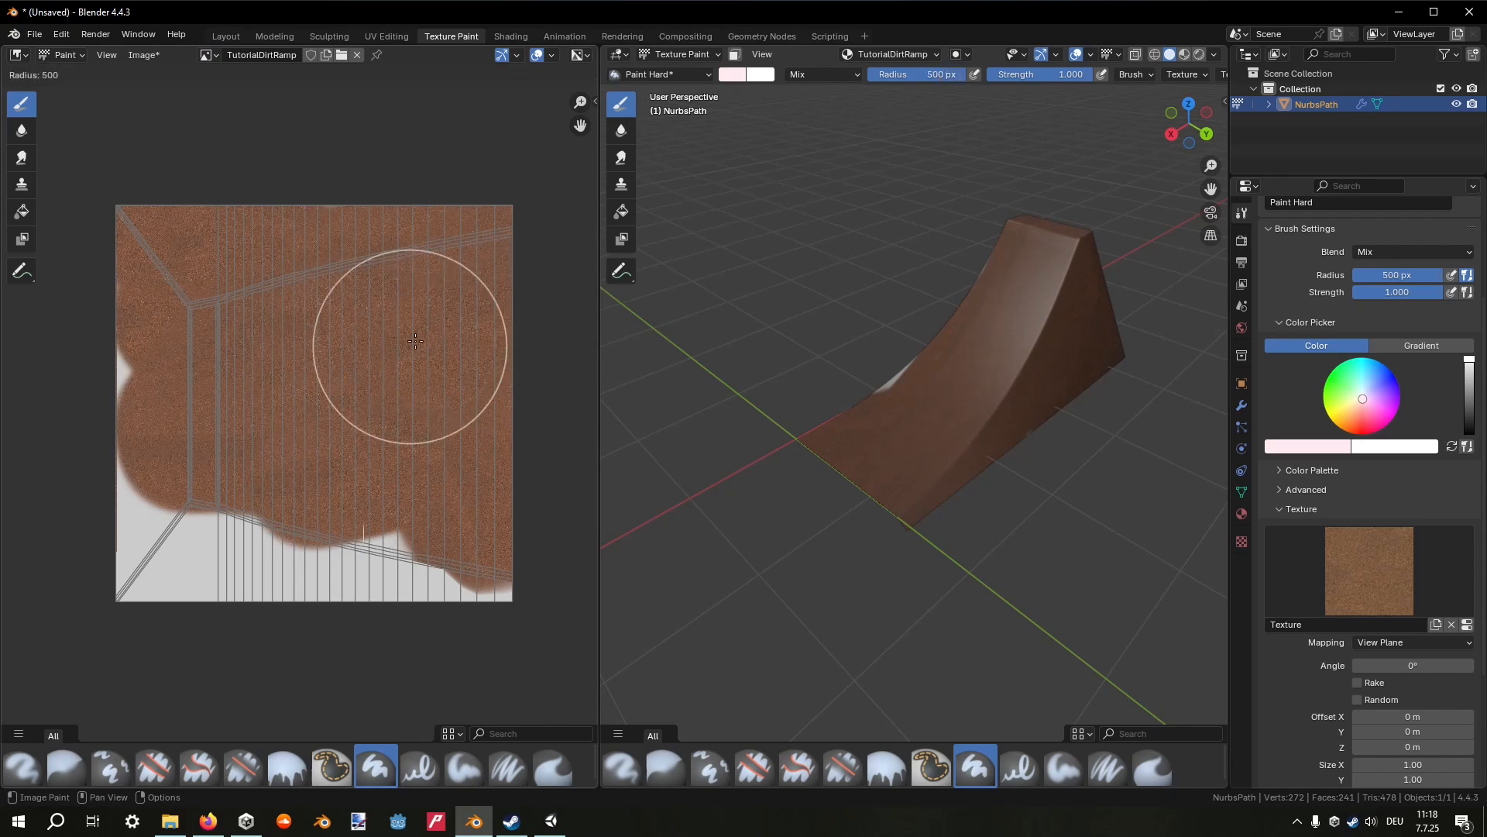
pyautogui.click(428, 325)
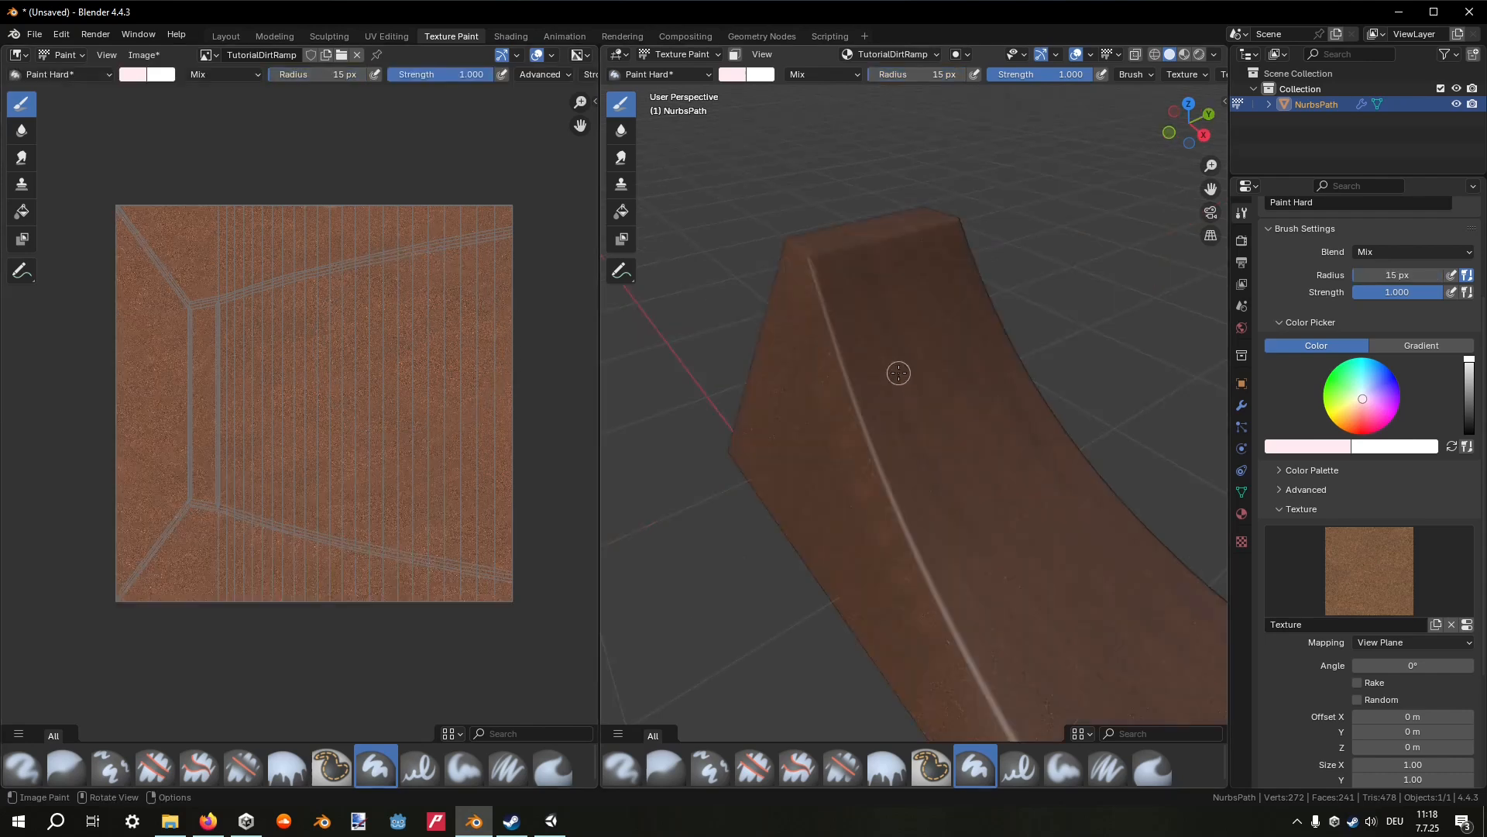
# Switch the viewport to Material Preview shading and inspect the dirt-painted ramp from several angles.
pyautogui.moveTo(897, 368)
pyautogui.mouseDown(button='middle')
pyautogui.moveTo(822, 334)
pyautogui.moveTo(940, 398)
pyautogui.moveTo(850, 447)
pyautogui.moveTo(821, 364)
pyautogui.mouseUp(button='middle')
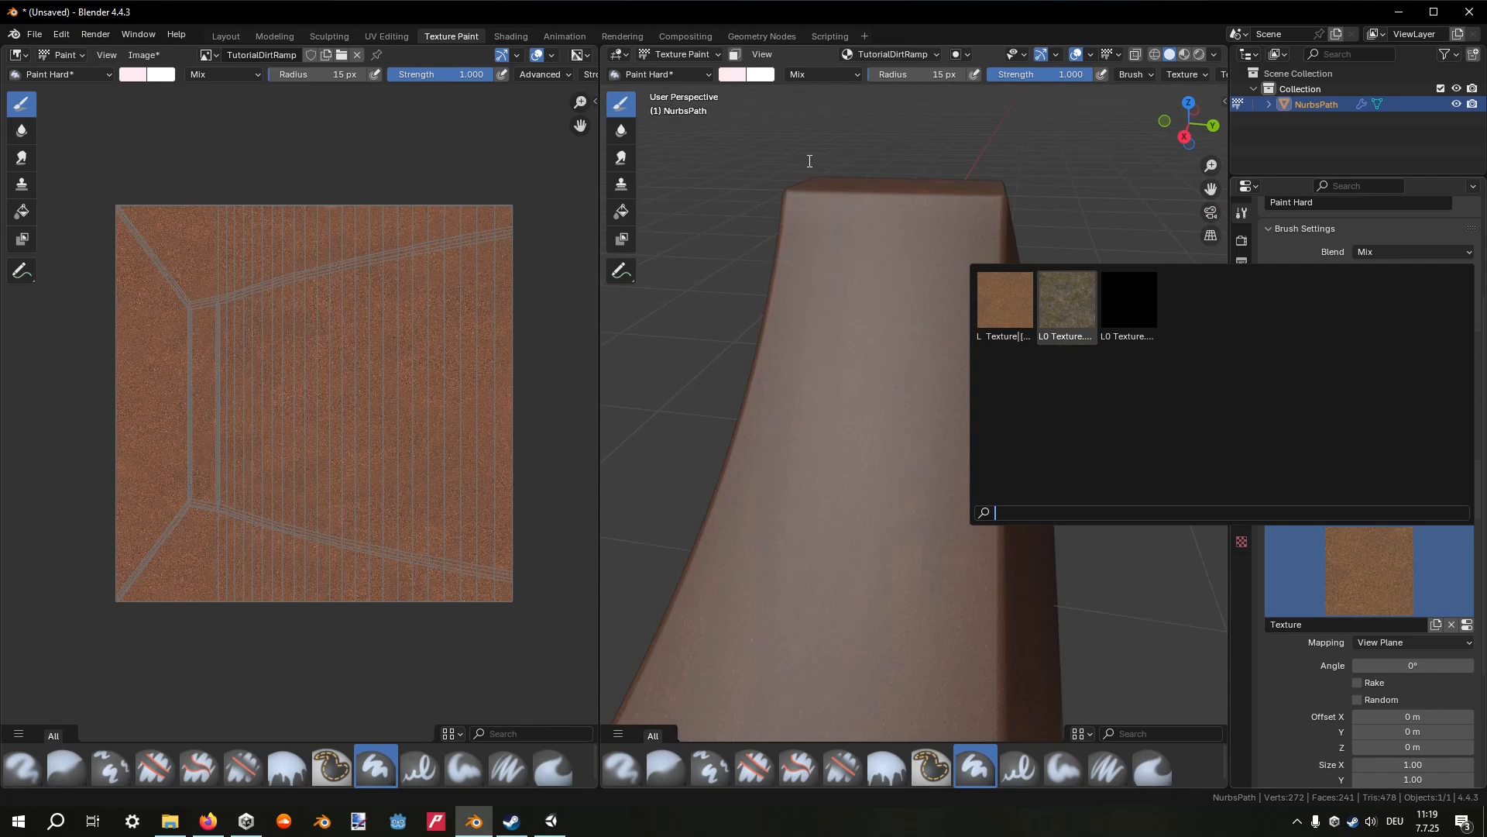
pyautogui.click(812, 154)
pyautogui.moveTo(811, 169); pyautogui.dragTo(877, 167, button='middle')
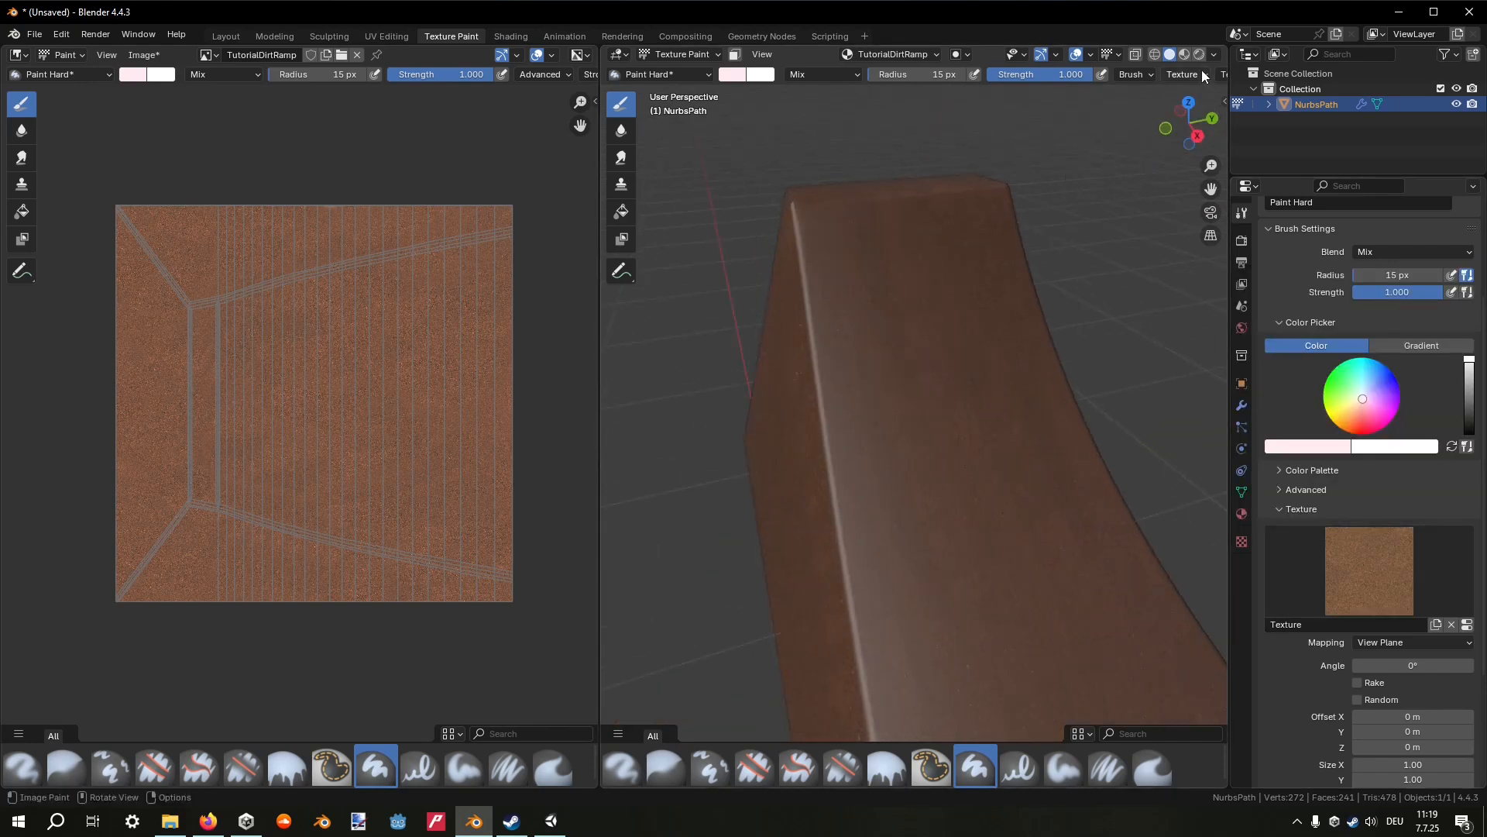
pyautogui.click(1185, 54)
pyautogui.moveTo(996, 199)
pyautogui.mouseDown(button='middle')
pyautogui.moveTo(975, 248)
pyautogui.moveTo(1029, 291)
pyautogui.moveTo(976, 302)
pyautogui.moveTo(912, 402)
pyautogui.mouseUp(button='middle')
# Assign Texture.001 to the brush and set its radius to 75 px and strength to 0.022.
pyautogui.click(1370, 570)
pyautogui.click(1084, 326)
pyautogui.press('f')
pyautogui.click(961, 504)
pyautogui.moveTo(1042, 74); pyautogui.dragTo(948, 75)
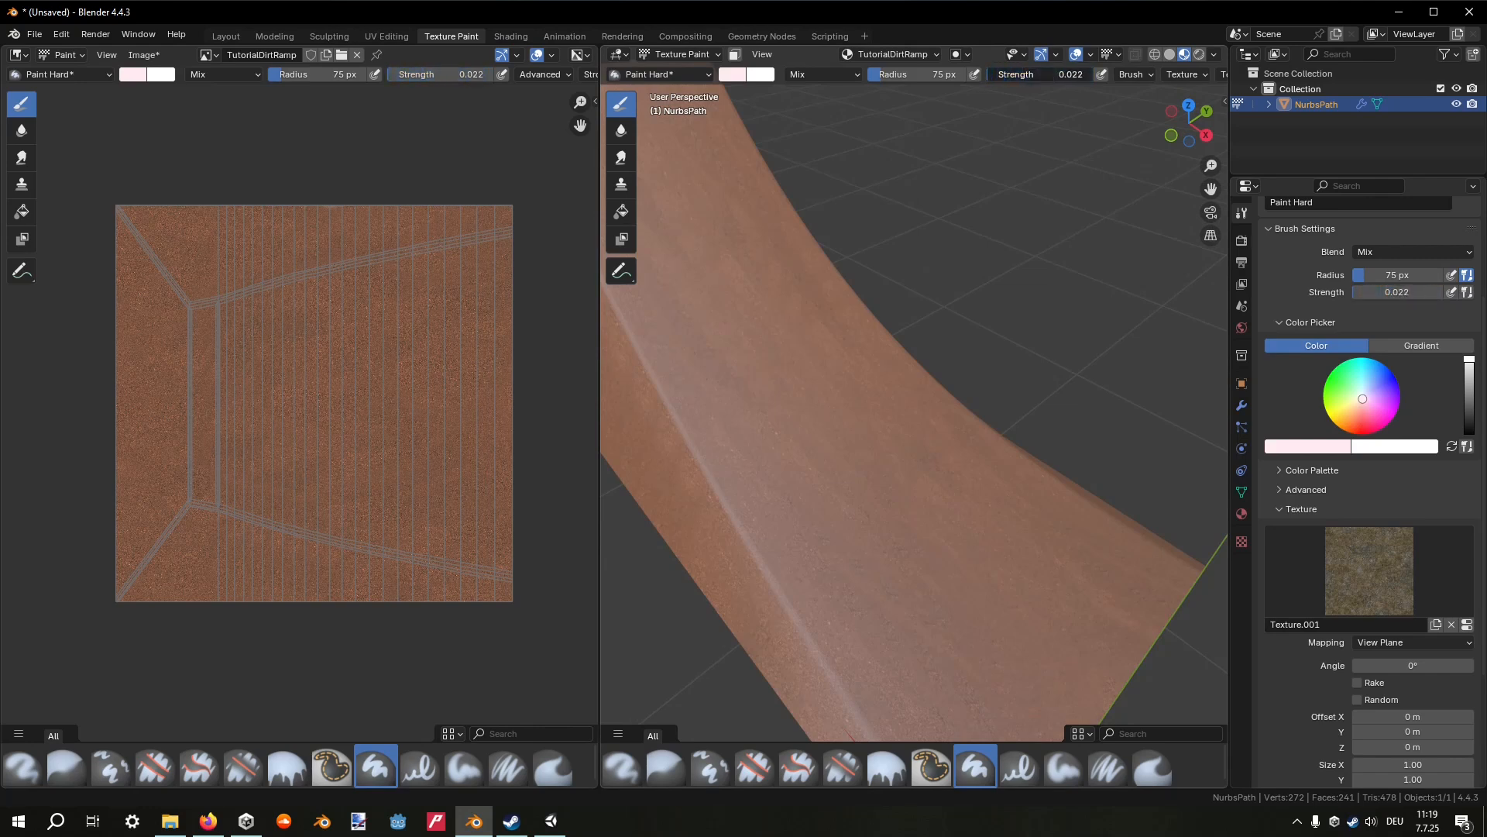
pyautogui.rightClick(940, 349)
# Reduce the brush radius to 45 px and softly paint Texture.001 along the middle of the ramp's riding surface.
pyautogui.moveTo(987, 421); pyautogui.dragTo(1058, 469, button='middle')
pyautogui.scroll(-4, 1058, 469)
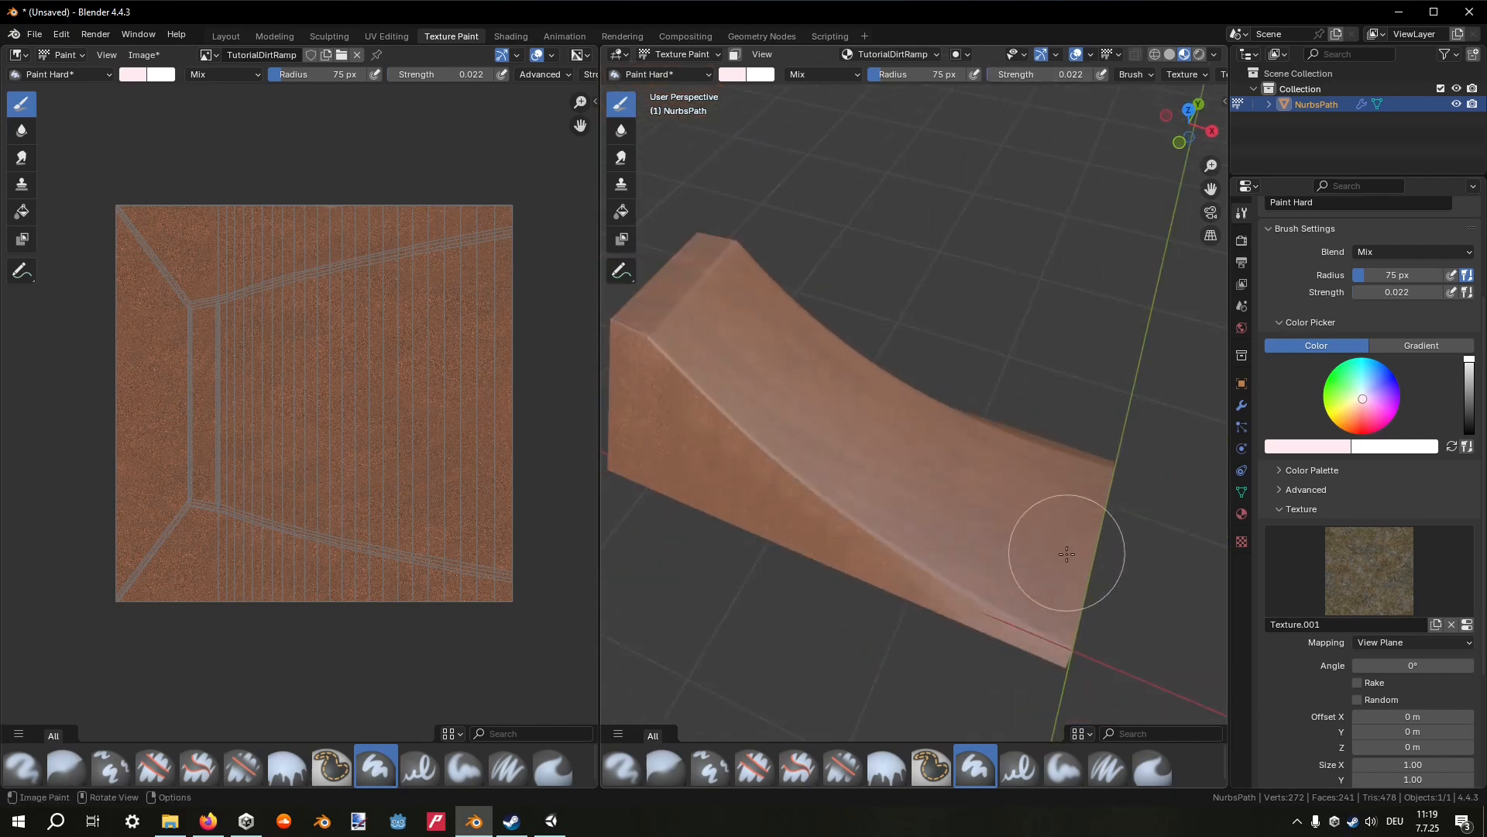
pyautogui.press('f')
pyautogui.click(879, 446)
pyautogui.moveTo(871, 423)
pyautogui.mouseDown()
pyautogui.moveTo(935, 473)
pyautogui.moveTo(898, 465)
pyautogui.moveTo(1074, 577)
pyautogui.moveTo(920, 488)
pyautogui.moveTo(1076, 521)
pyautogui.moveTo(849, 423)
pyautogui.moveTo(764, 371)
pyautogui.moveTo(654, 266)
pyautogui.moveTo(795, 380)
pyautogui.mouseUp()
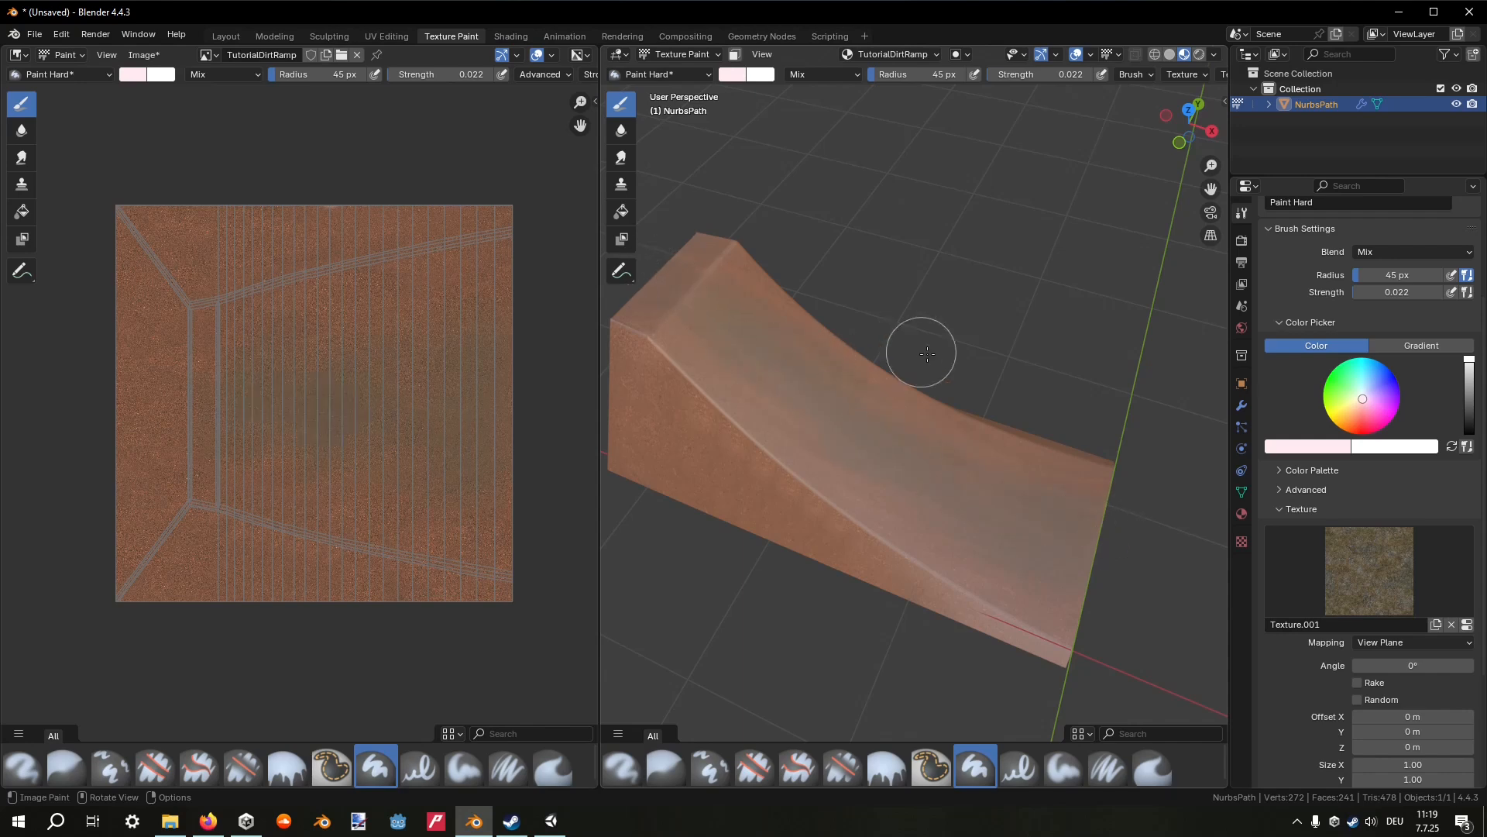
# Set the brush radius to 280 px and blend Texture.001 across the middle of the UV image.
pyautogui.press('f')
pyautogui.click(484, 338)
pyautogui.moveTo(491, 326)
pyautogui.mouseDown()
pyautogui.moveTo(494, 385)
pyautogui.moveTo(545, 381)
pyautogui.moveTo(334, 375)
pyautogui.mouseUp()
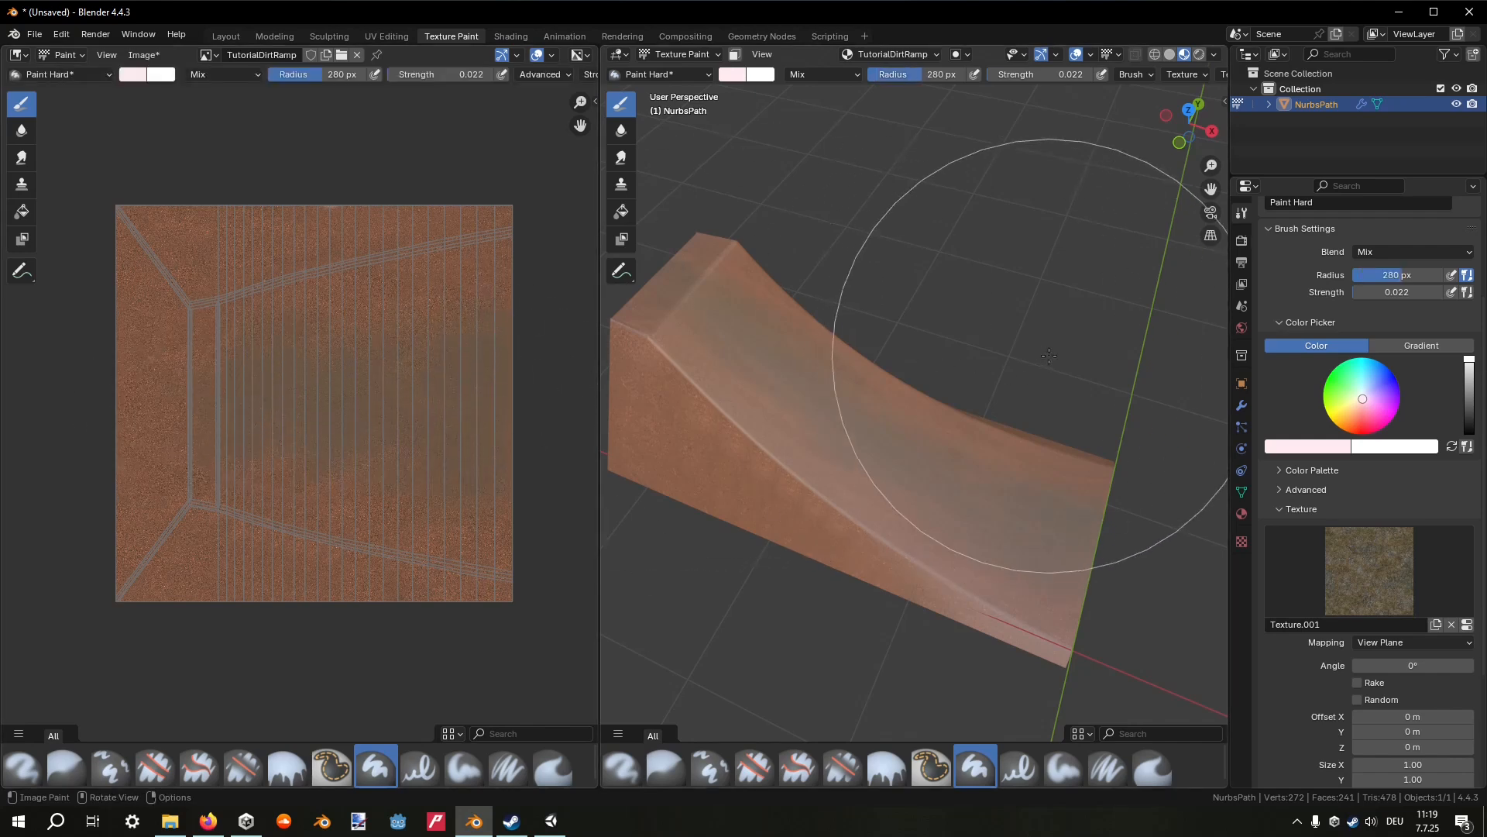
# Switch the brush back to the brown dirt texture, set its radius to 212 px and touch up the riding surface.
pyautogui.click(1370, 571)
pyautogui.click(999, 308)
pyautogui.press('f')
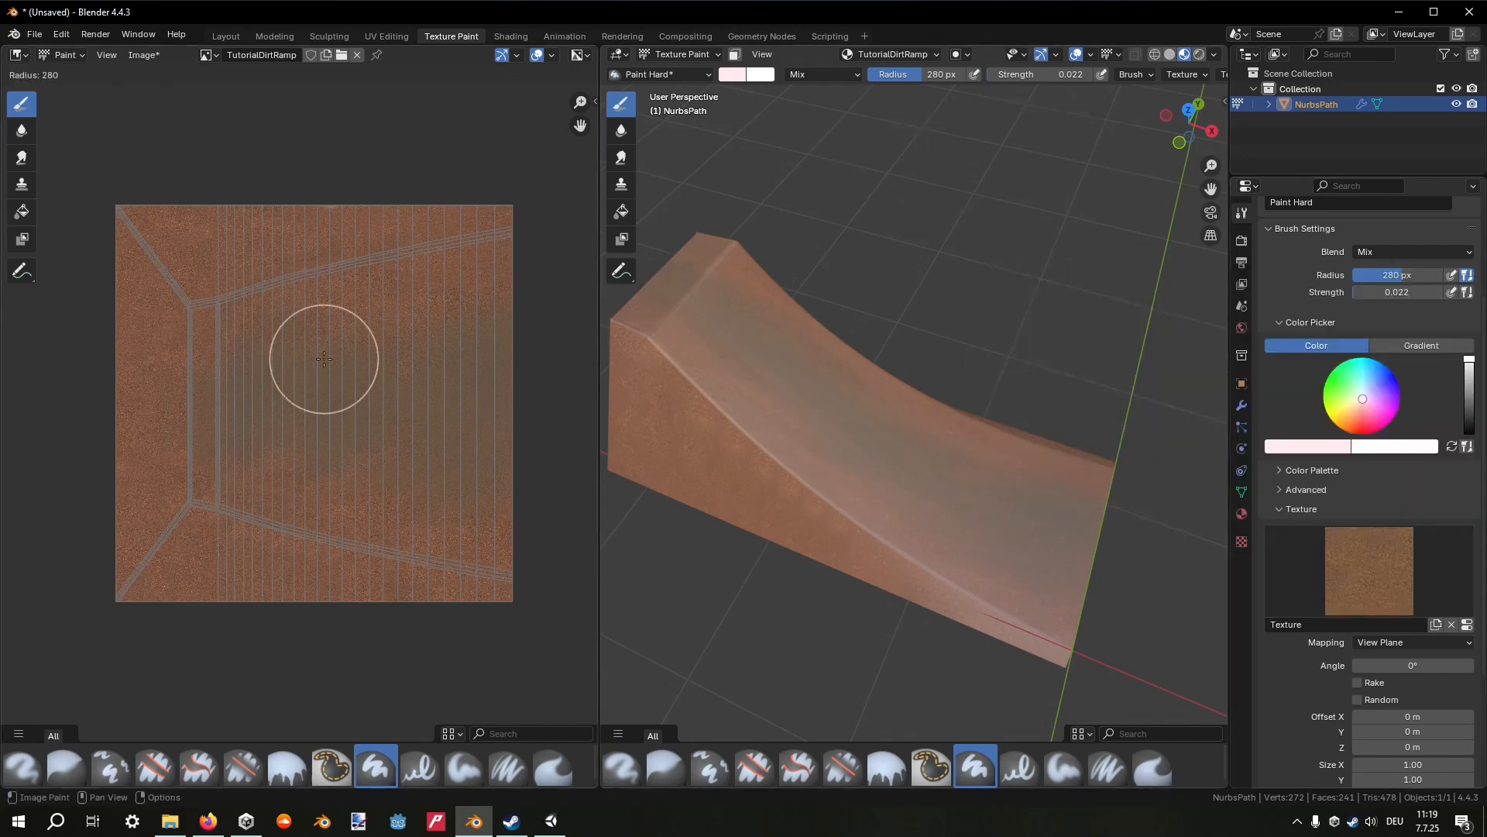
pyautogui.click(310, 349)
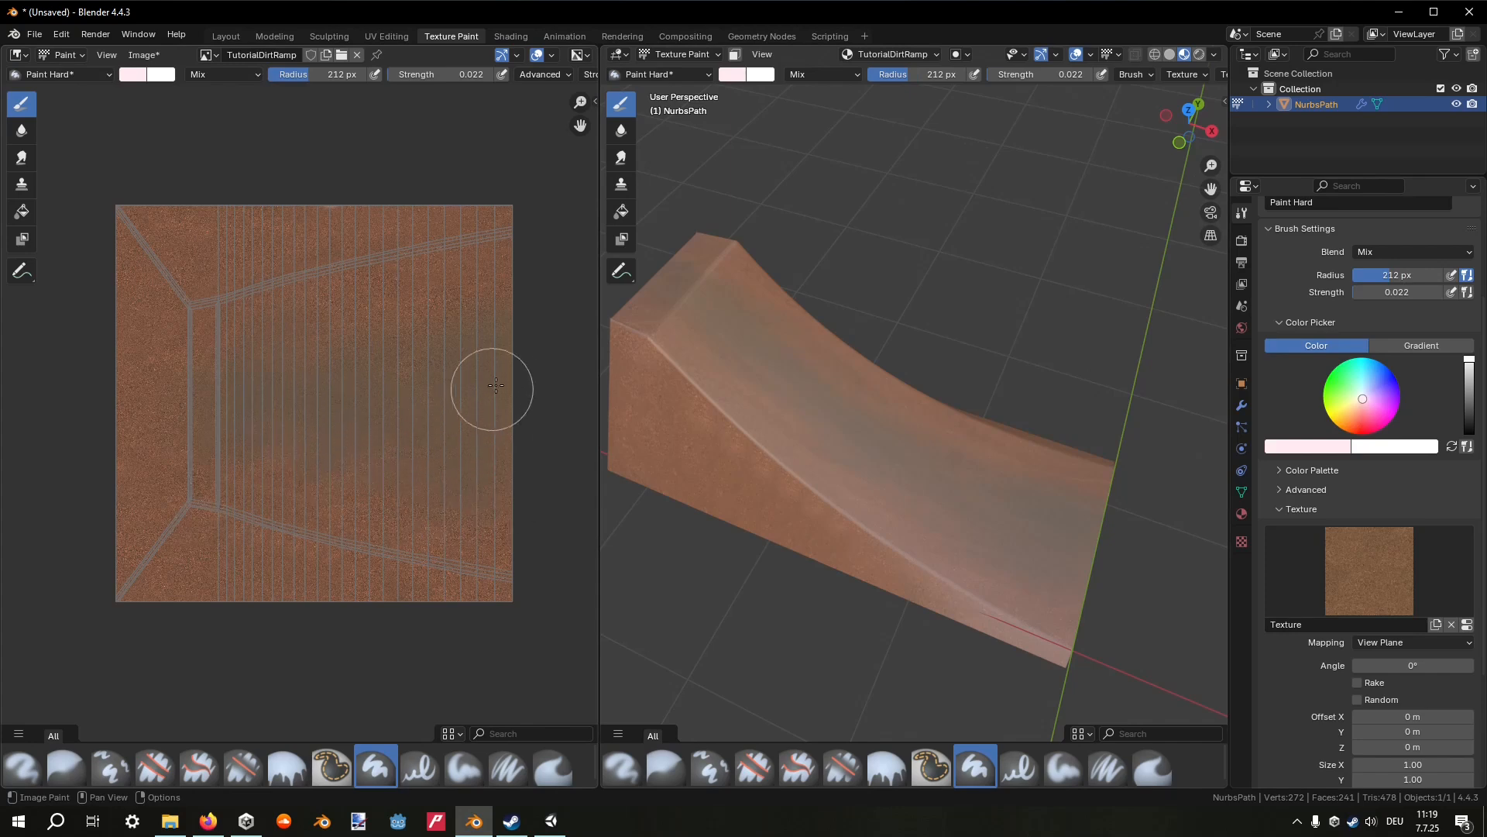
pyautogui.moveTo(767, 379)
pyautogui.mouseDown(button='middle')
pyautogui.moveTo(841, 393)
pyautogui.moveTo(767, 342)
pyautogui.moveTo(834, 322)
pyautogui.moveTo(953, 225)
pyautogui.moveTo(850, 269)
pyautogui.moveTo(852, 220)
pyautogui.mouseUp(button='middle')
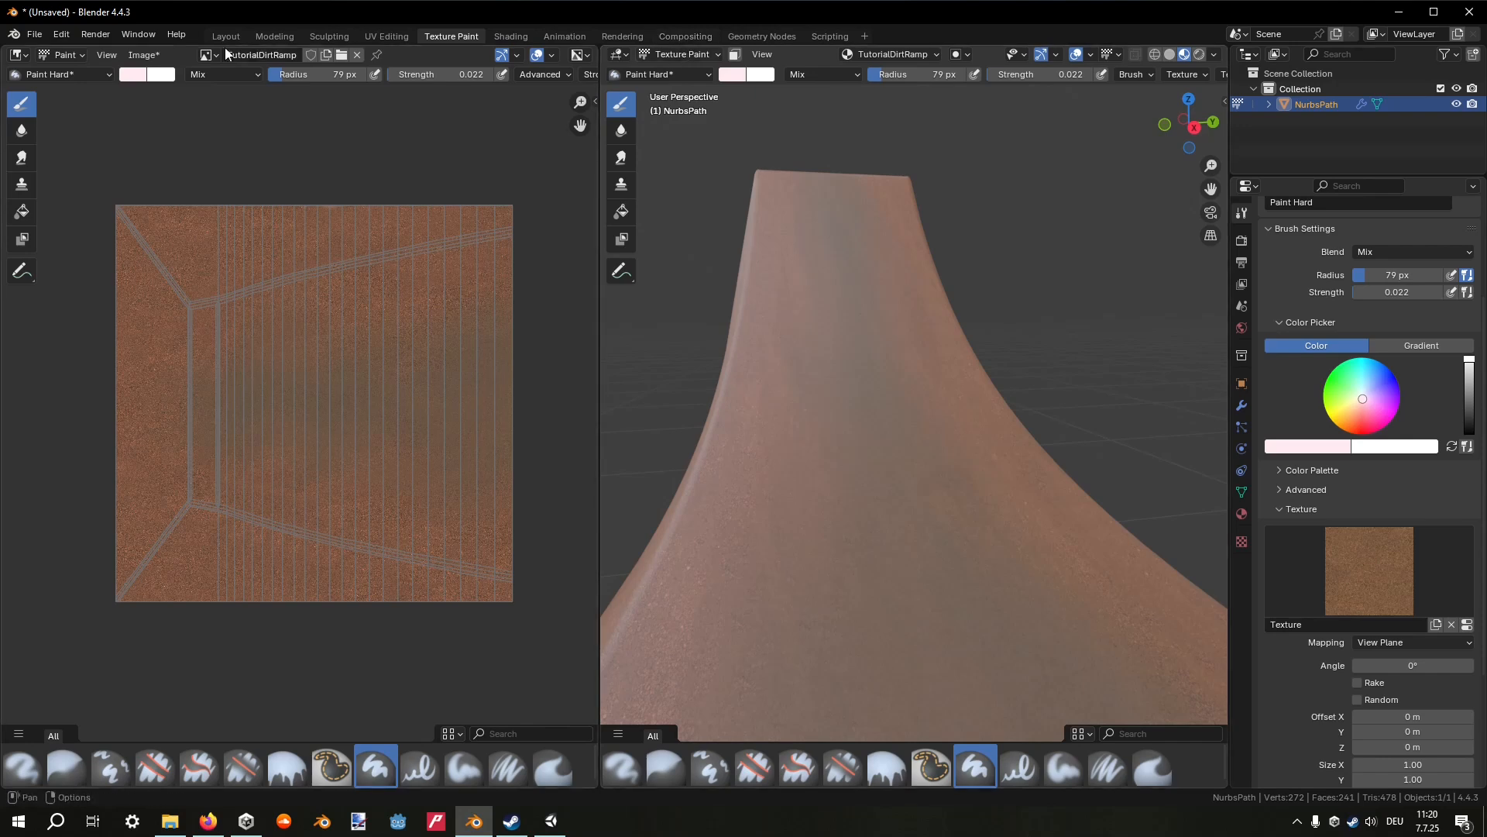
# Save the painted texture as TutorialDirtRamp.png in the tutorial folder.
pyautogui.click(152, 56)
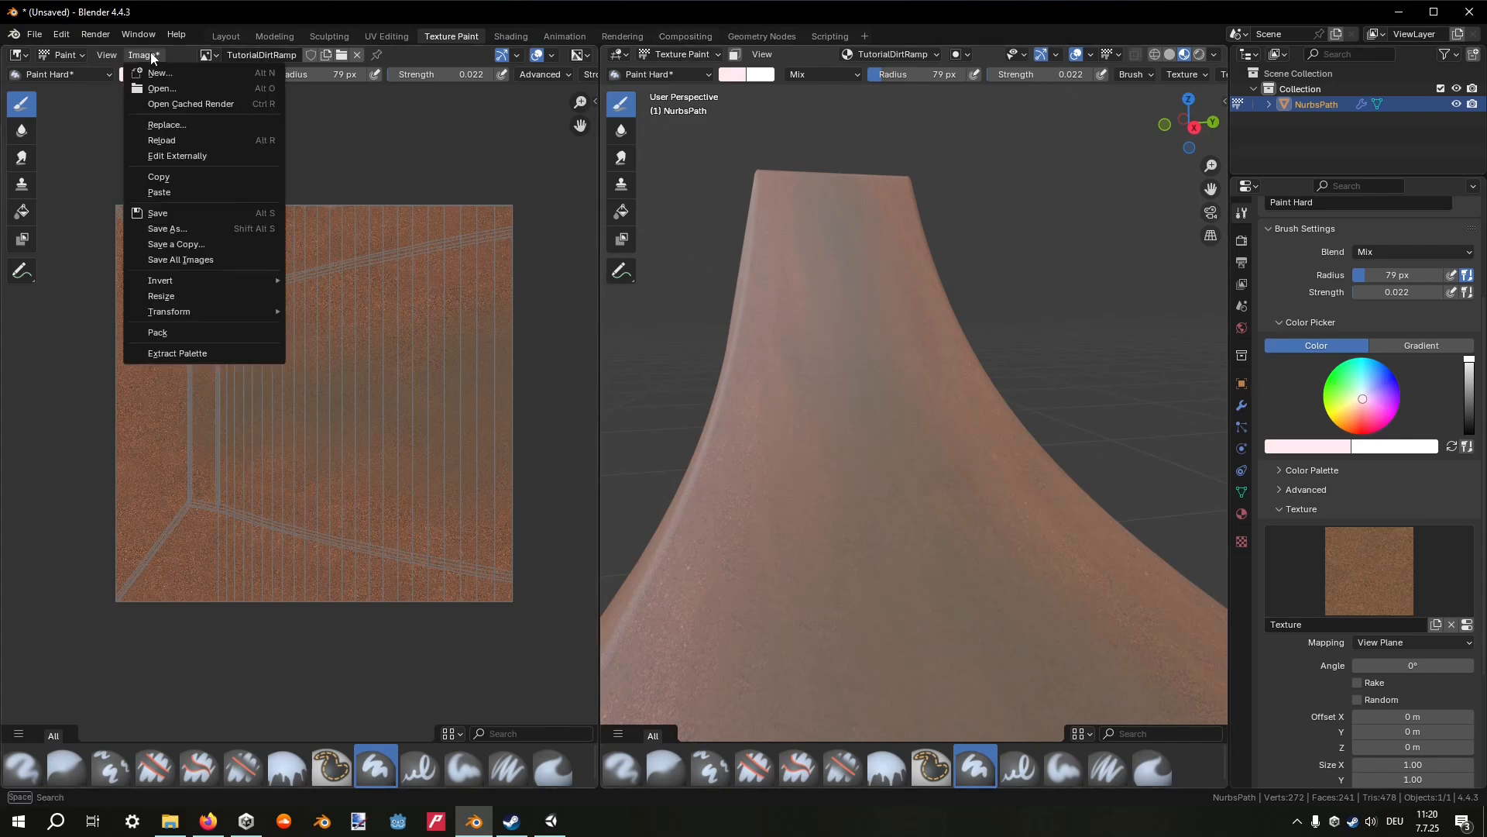
pyautogui.click(183, 216)
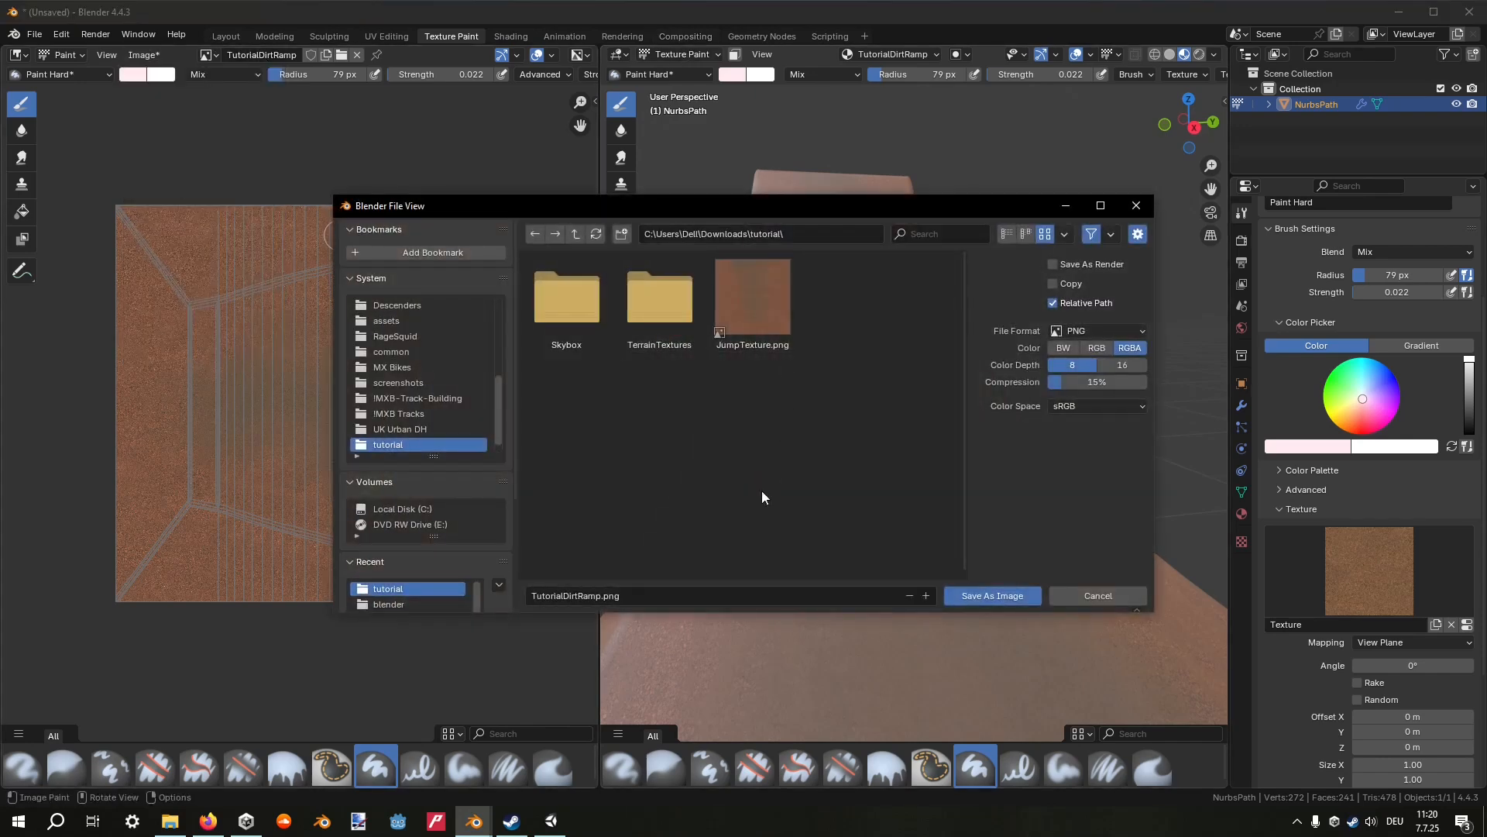
pyautogui.click(996, 598)
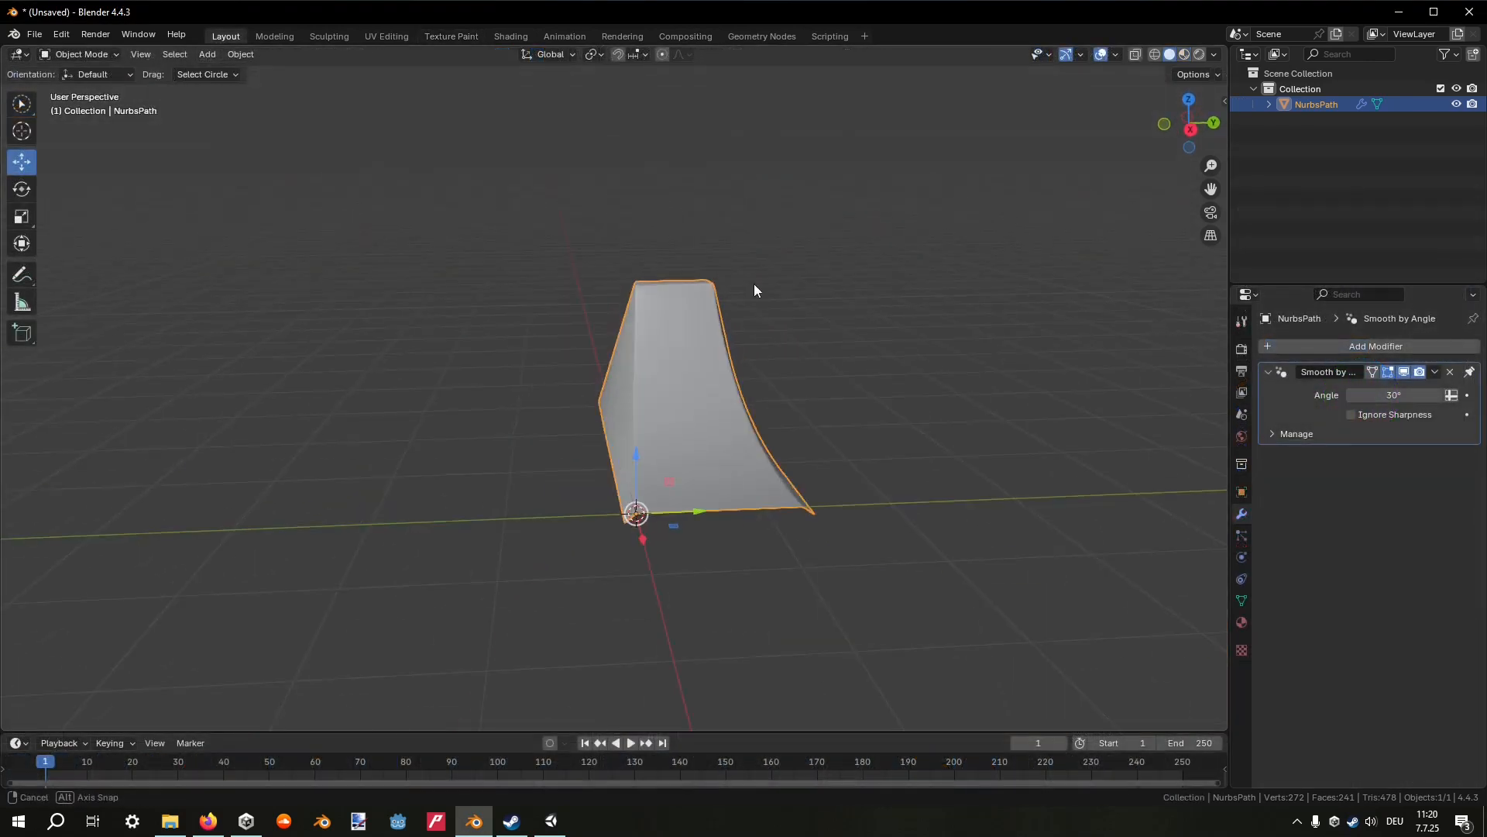
# In the Layout workspace, rename the NurbsPath object DirtRamp.
pyautogui.moveTo(754, 283)
pyautogui.mouseDown(button='middle')
pyautogui.moveTo(801, 307)
pyautogui.moveTo(764, 314)
pyautogui.mouseUp(button='middle')
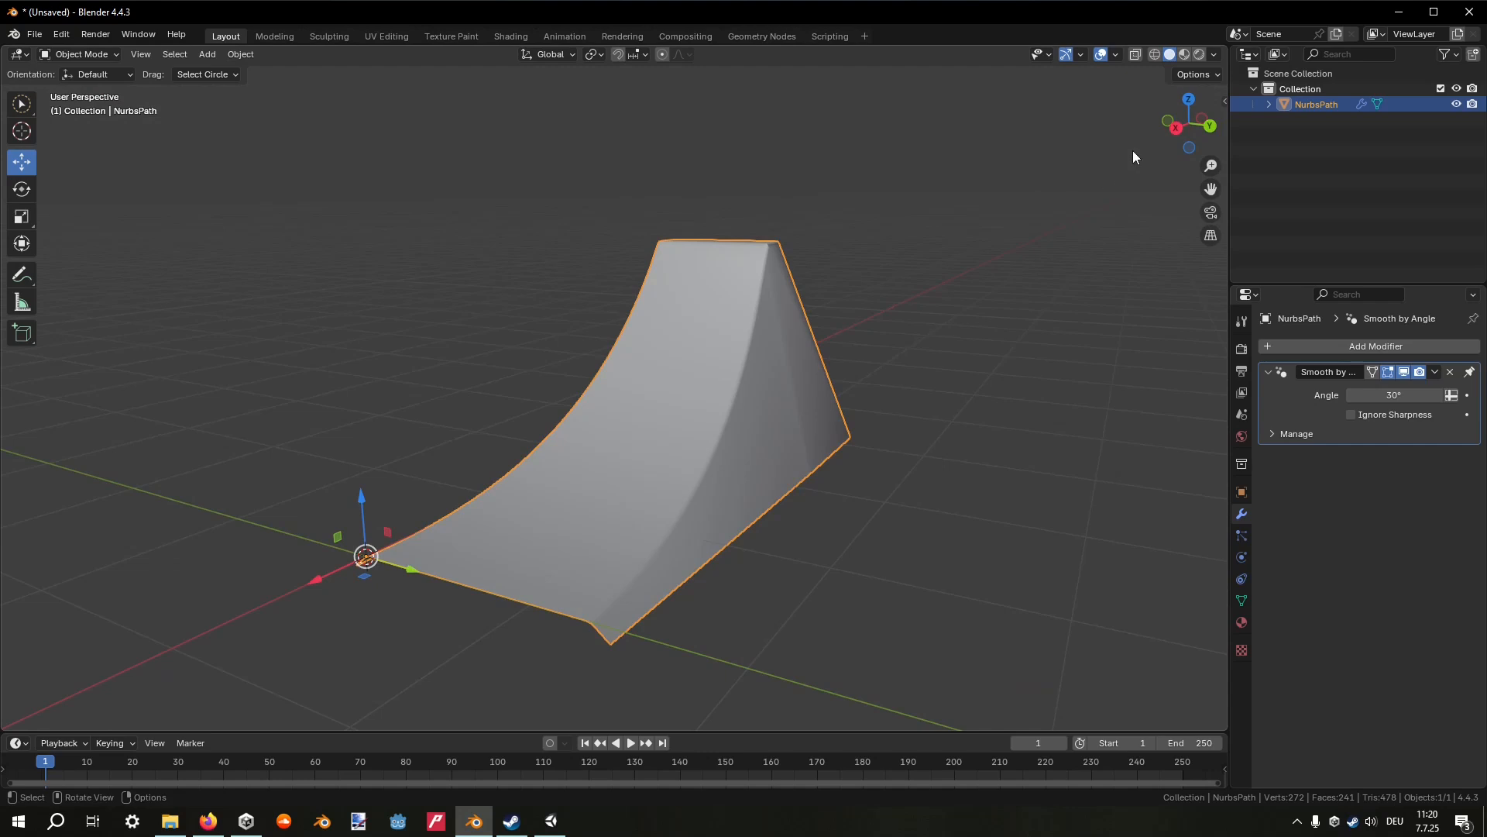
pyautogui.click(1184, 55)
pyautogui.moveTo(807, 223)
pyautogui.mouseDown(button='middle')
pyautogui.moveTo(1029, 246)
pyautogui.moveTo(641, 236)
pyautogui.moveTo(848, 254)
pyautogui.moveTo(929, 242)
pyautogui.moveTo(811, 241)
pyautogui.moveTo(1030, 225)
pyautogui.mouseUp(button='middle')
pyautogui.doubleClick(1315, 104)
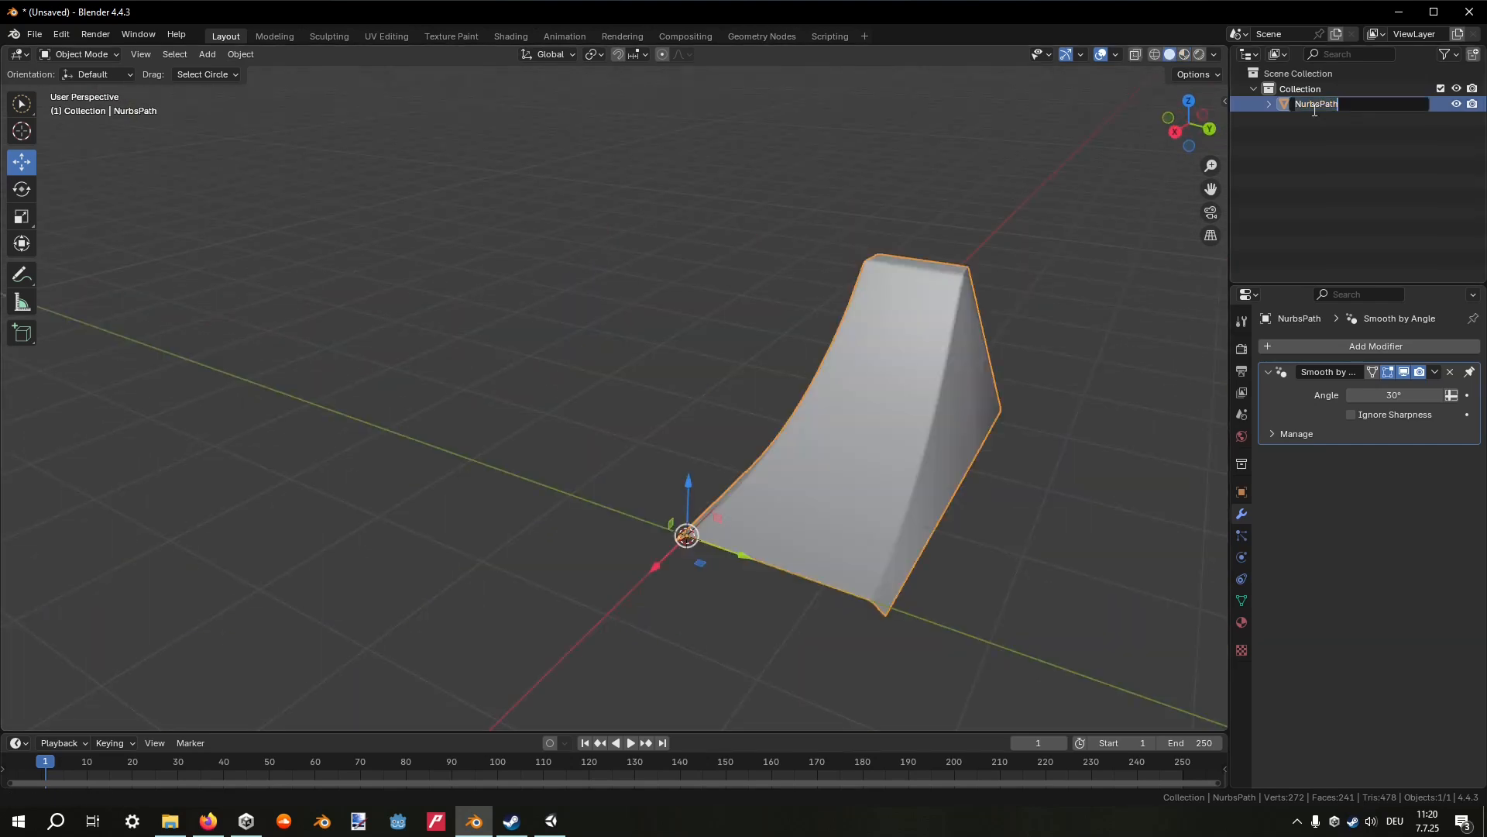
pyautogui.write('DirtRamp')
pyautogui.press('Return')
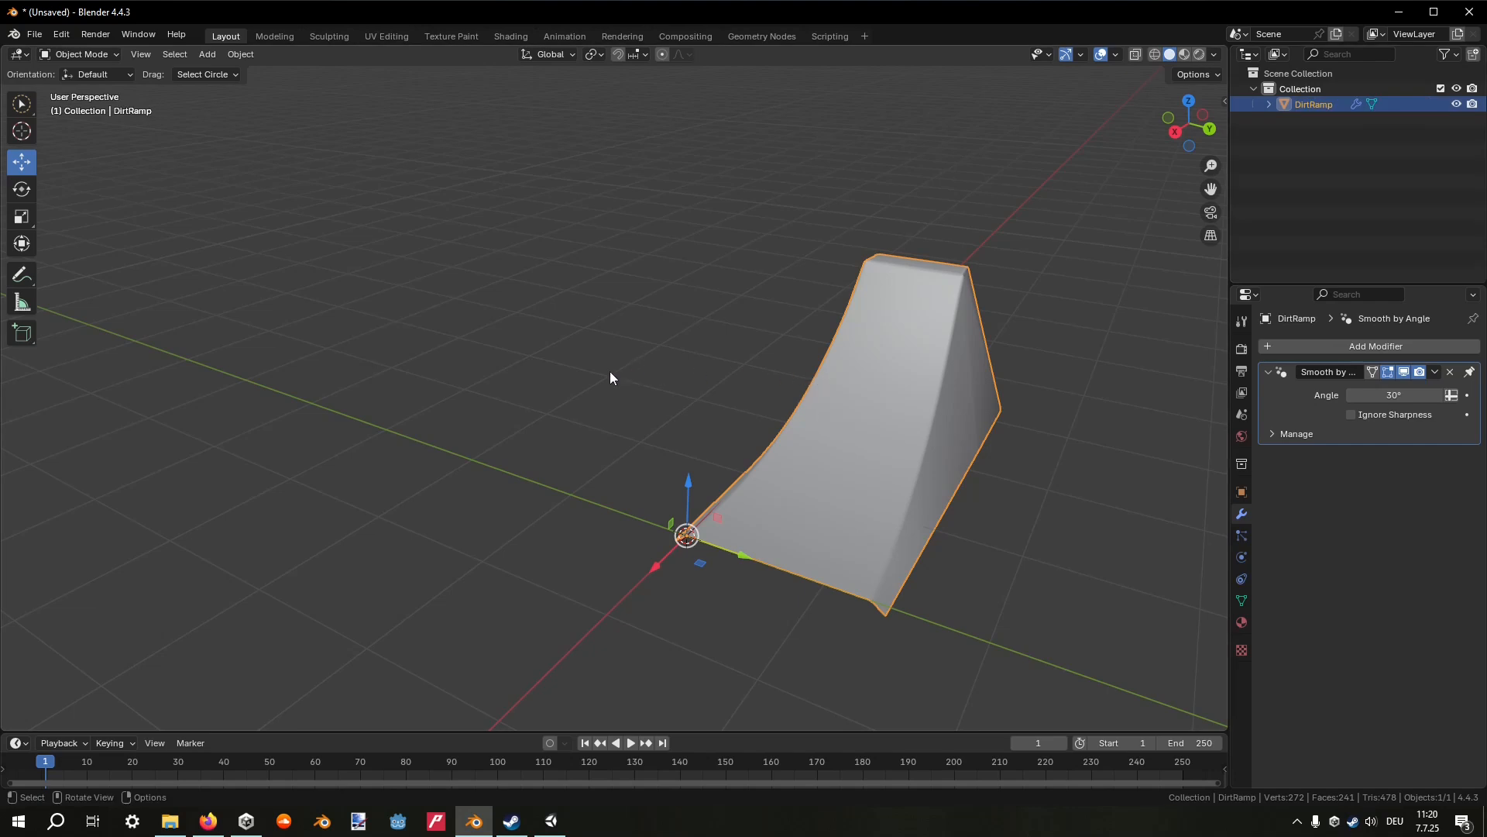
# Add a new Path curve and move it along the Y axis to a free spot beside the ramp.
pyautogui.moveTo(581, 367); pyautogui.dragTo(719, 381, button='middle')
pyautogui.keyDown('shift'); pyautogui.moveTo(966, 469); pyautogui.dragTo(629, 412, button='middle'); pyautogui.keyUp('shift')
pyautogui.scroll(-1, 751, 398)
pyautogui.hotkey('shift', 'a')
pyautogui.moveTo(625, 420)
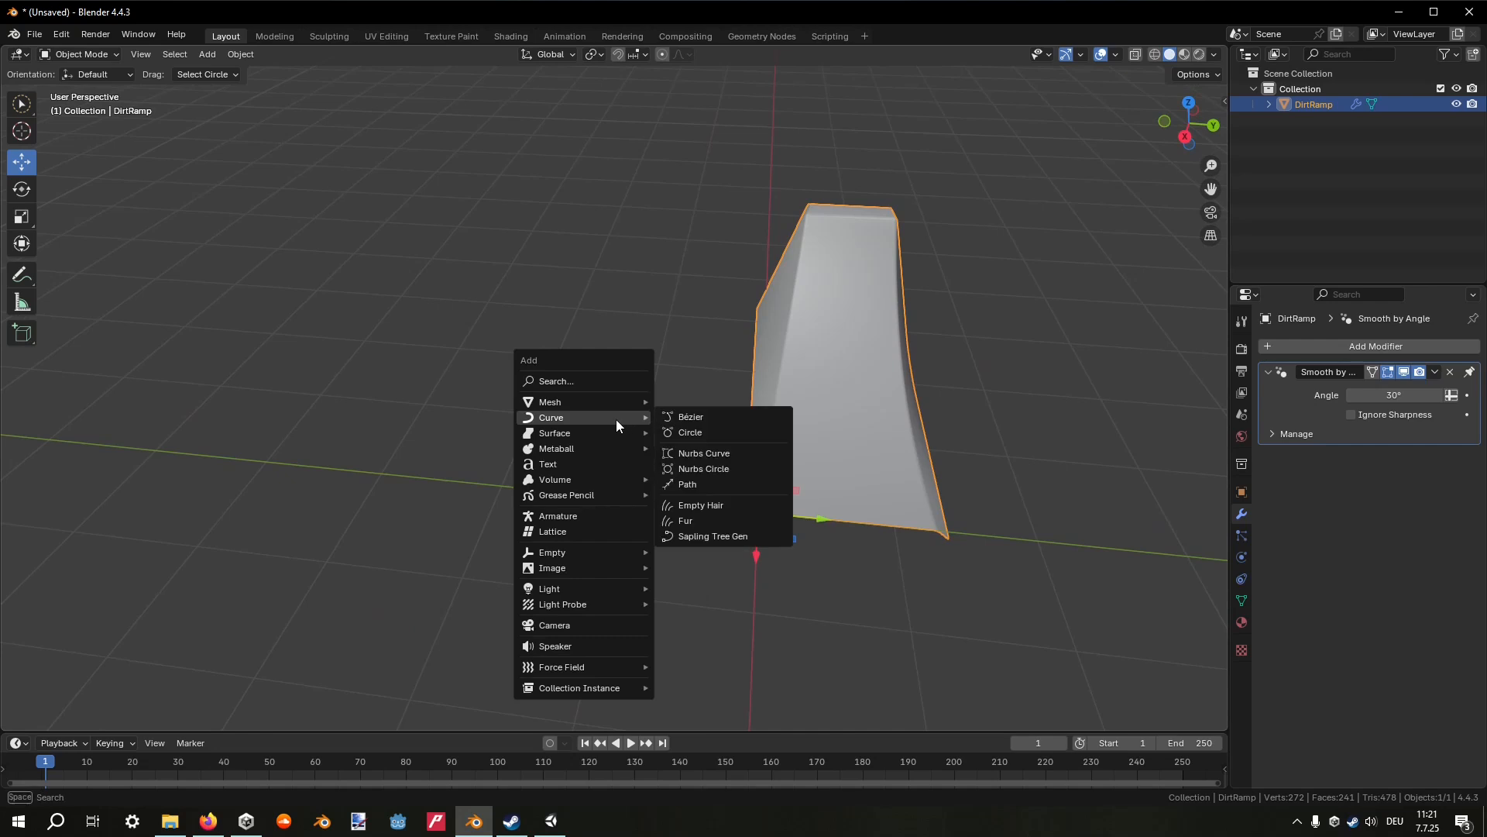
pyautogui.click(722, 487)
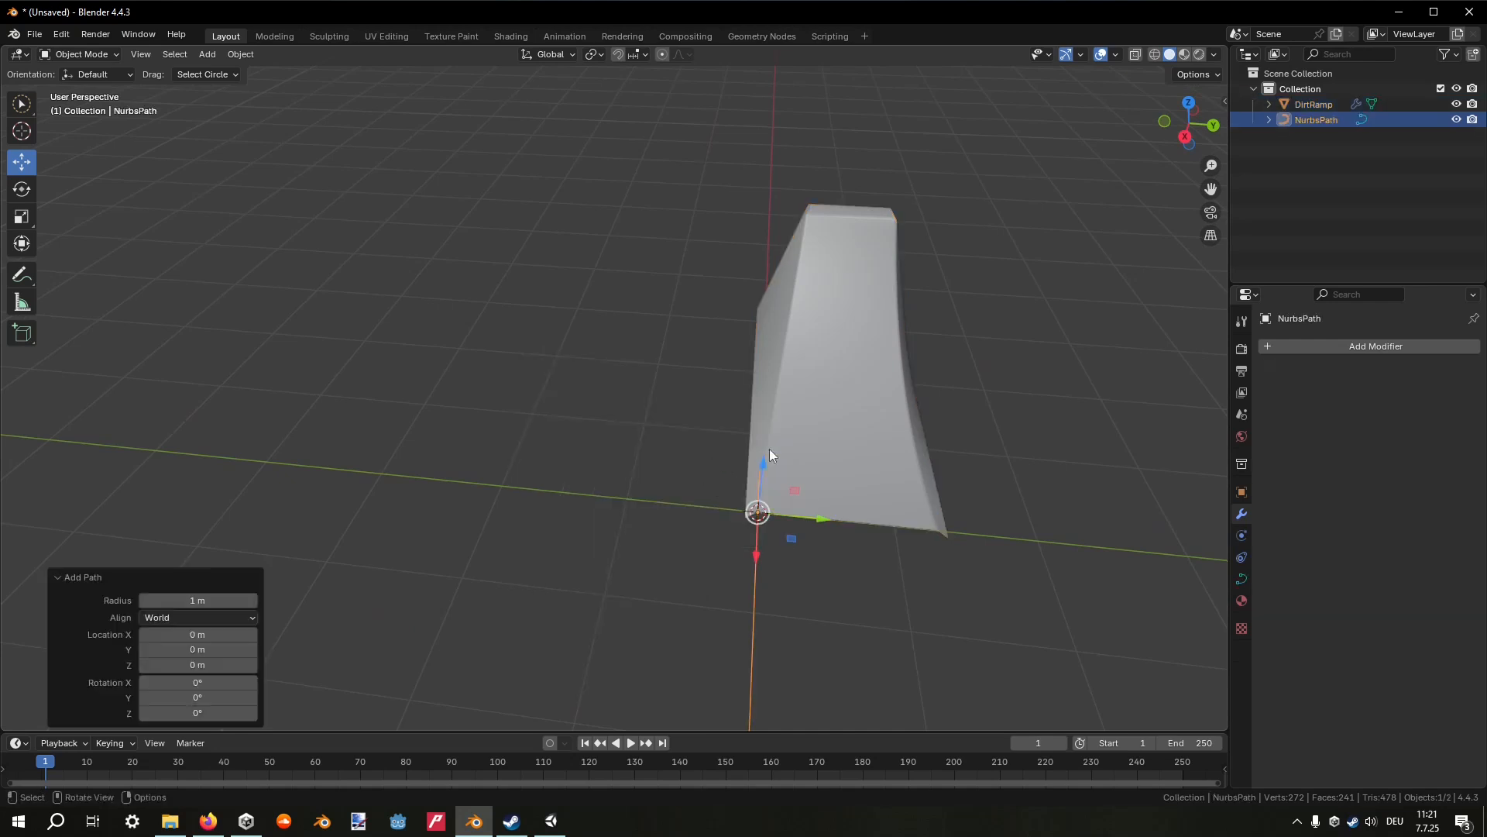
pyautogui.press('g')
pyautogui.press('y')
pyautogui.click(537, 421)
# In Edit Mode, delete the two control points on the half of the path extending away from the ramp.
pyautogui.moveTo(537, 421); pyautogui.dragTo(692, 456, button='middle')
pyautogui.moveTo(787, 457); pyautogui.dragTo(661, 445, button='middle')
pyautogui.press('Tab')
pyautogui.click(399, 424)
pyautogui.keyDown('shift'); pyautogui.click(304, 434); pyautogui.keyUp('shift')
pyautogui.press('x')
pyautogui.click(304, 432)
# Raise the path's end control point about 1.23 m along the Z axis.
pyautogui.click(670, 385)
pyautogui.click(778, 378)
pyautogui.scroll(-1, 781, 382)
pyautogui.scroll(-2, 781, 382)
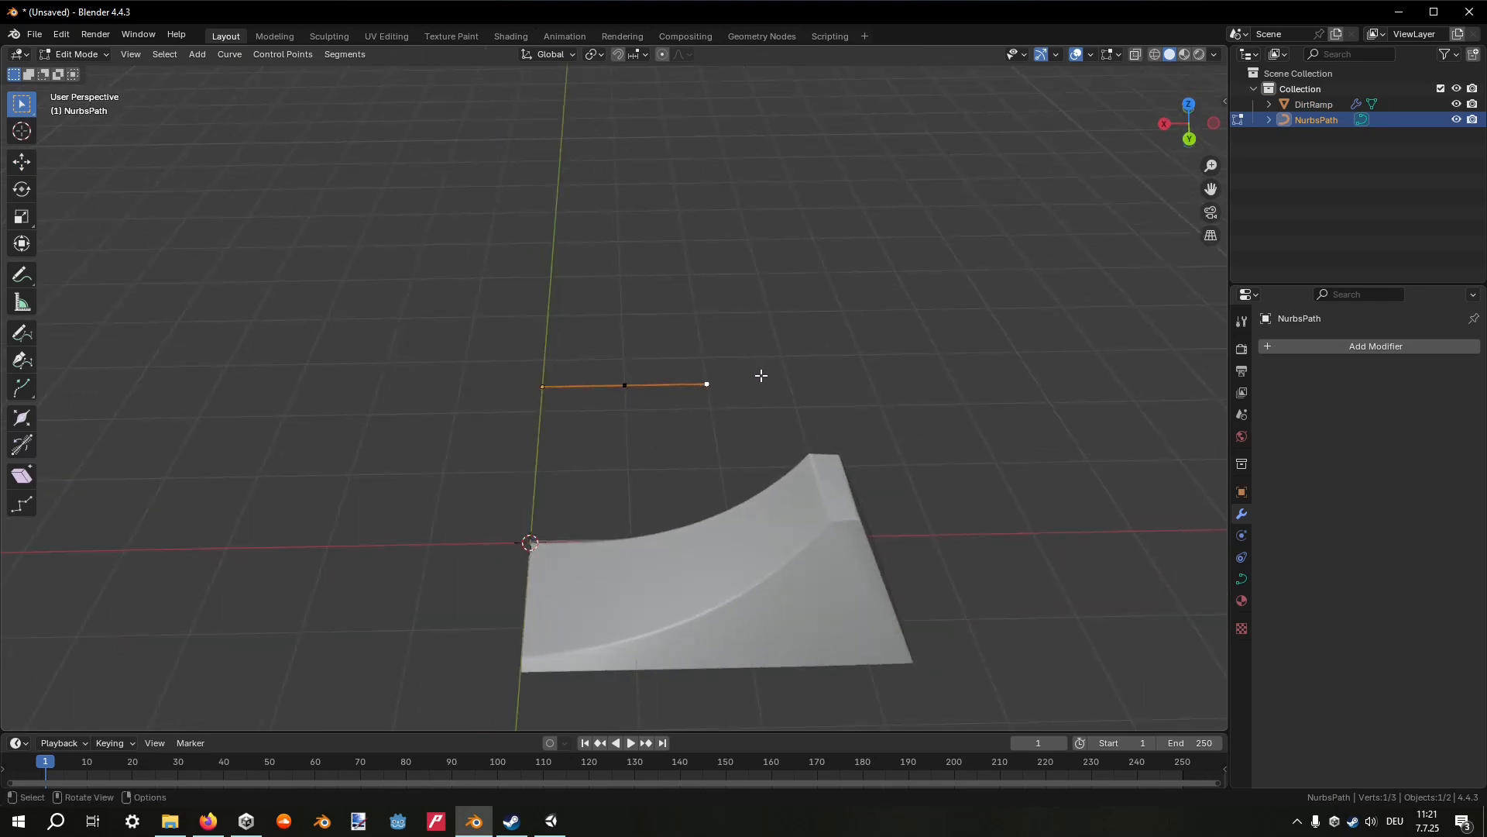
pyautogui.press('g')
pyautogui.press('z')
pyautogui.click(728, 325)
# Raise the path's end control point further along Z and reposition it to steepen the curve.
pyautogui.scroll(5, 712, 349)
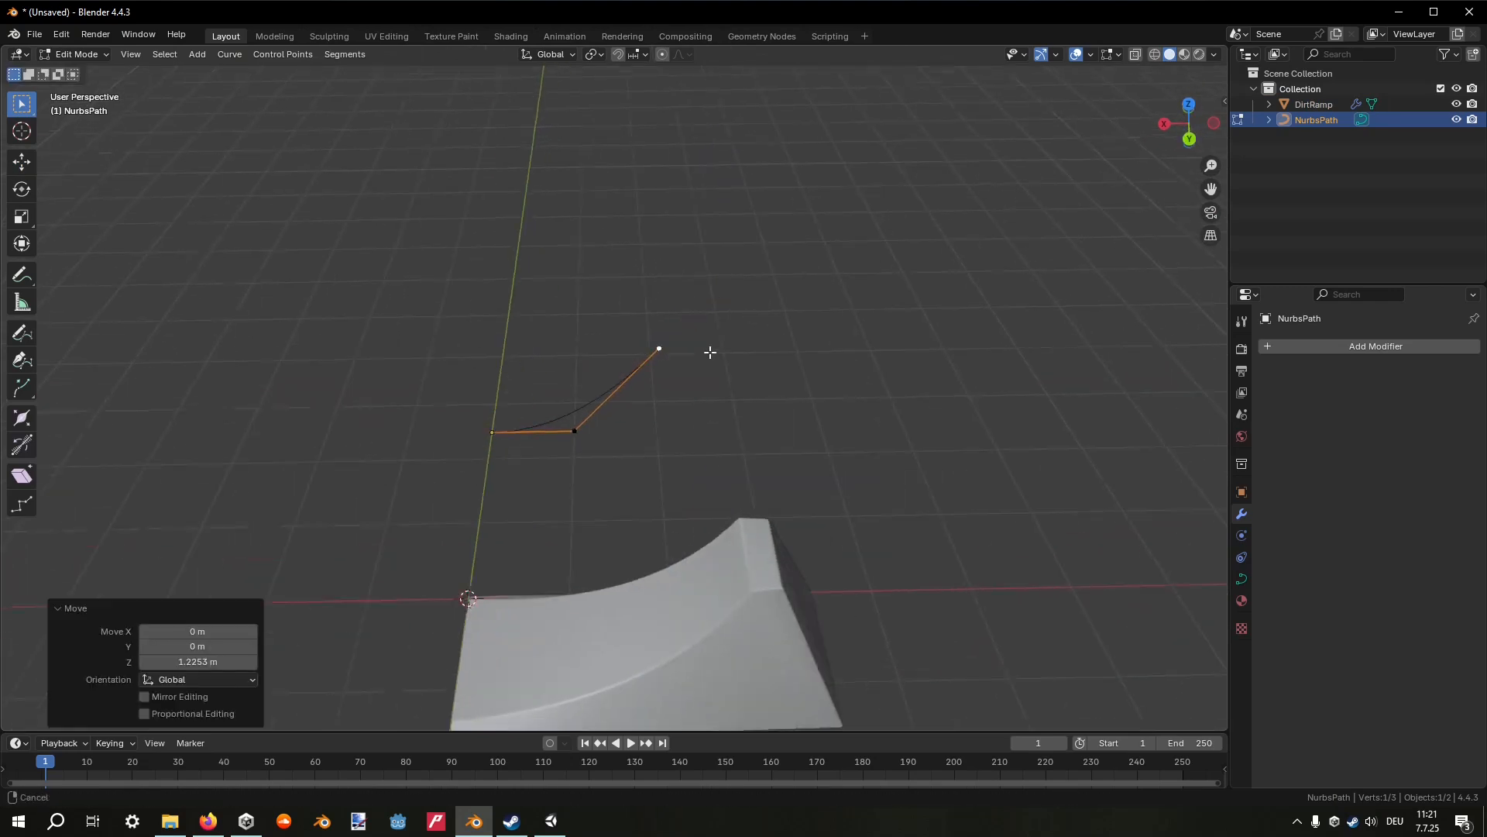
pyautogui.moveTo(709, 352); pyautogui.dragTo(782, 292, button='middle')
pyautogui.press('g')
pyautogui.press('z')
pyautogui.click(743, 293)
pyautogui.press('g')
pyautogui.click(847, 292)
# Move the path's middle and end control points about -0.08 m along the X axis.
pyautogui.click(498, 414)
pyautogui.press('g')
pyautogui.moveTo(511, 413); pyautogui.dragTo(514, 413, button='middle')
pyautogui.click(690, 402)
# Compare the new curve's profile with the dirt ramp in the front orthographic view.
pyautogui.moveTo(690, 403); pyautogui.dragTo(893, 336, button='middle')
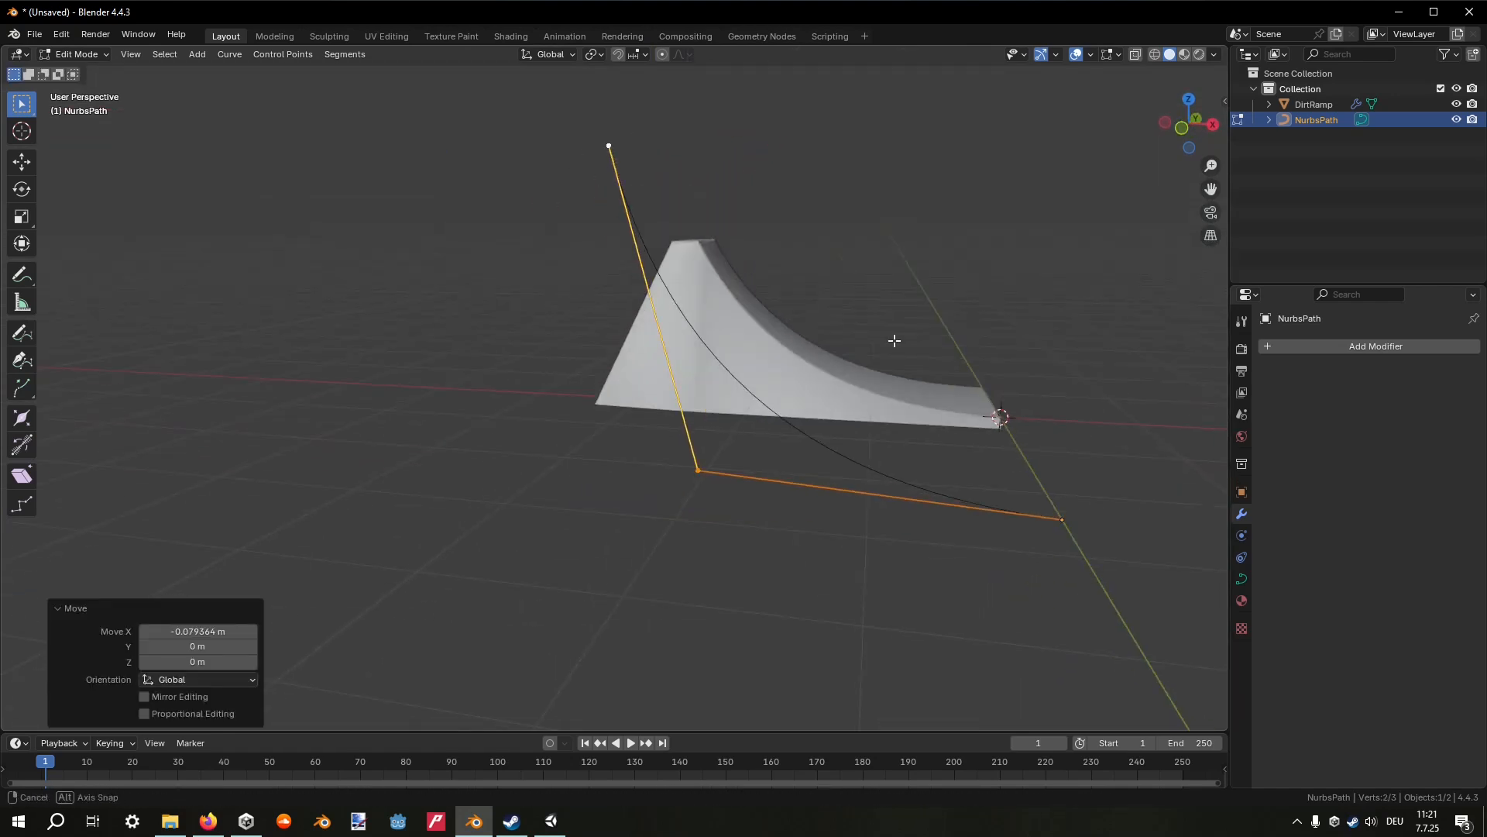
pyautogui.click(1174, 129)
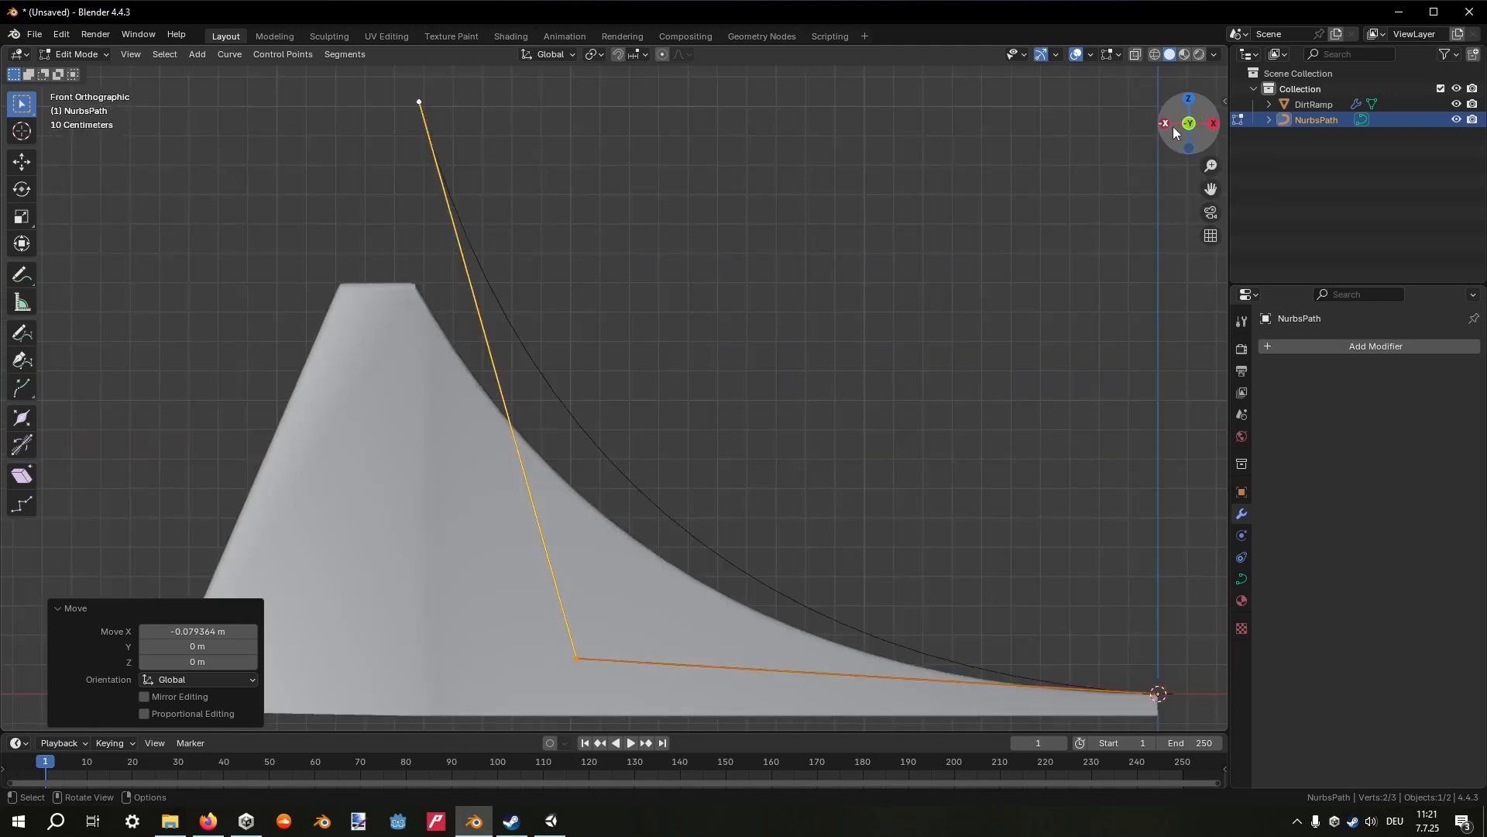
pyautogui.scroll(4, 790, 317)
pyautogui.scroll(-3, 744, 314)
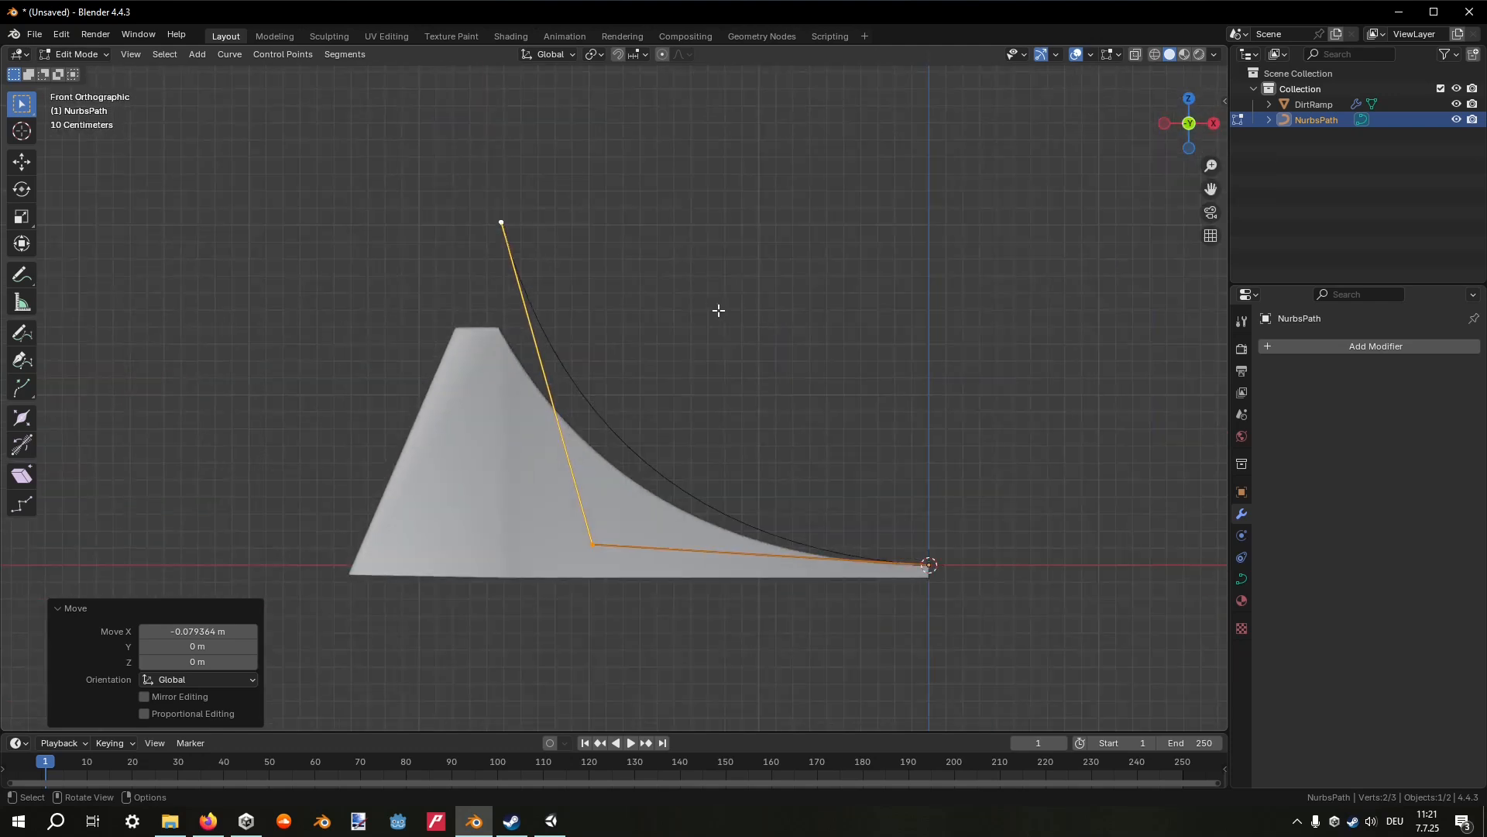
# Move the path's selected control points to refine the curve.
pyautogui.press('g')
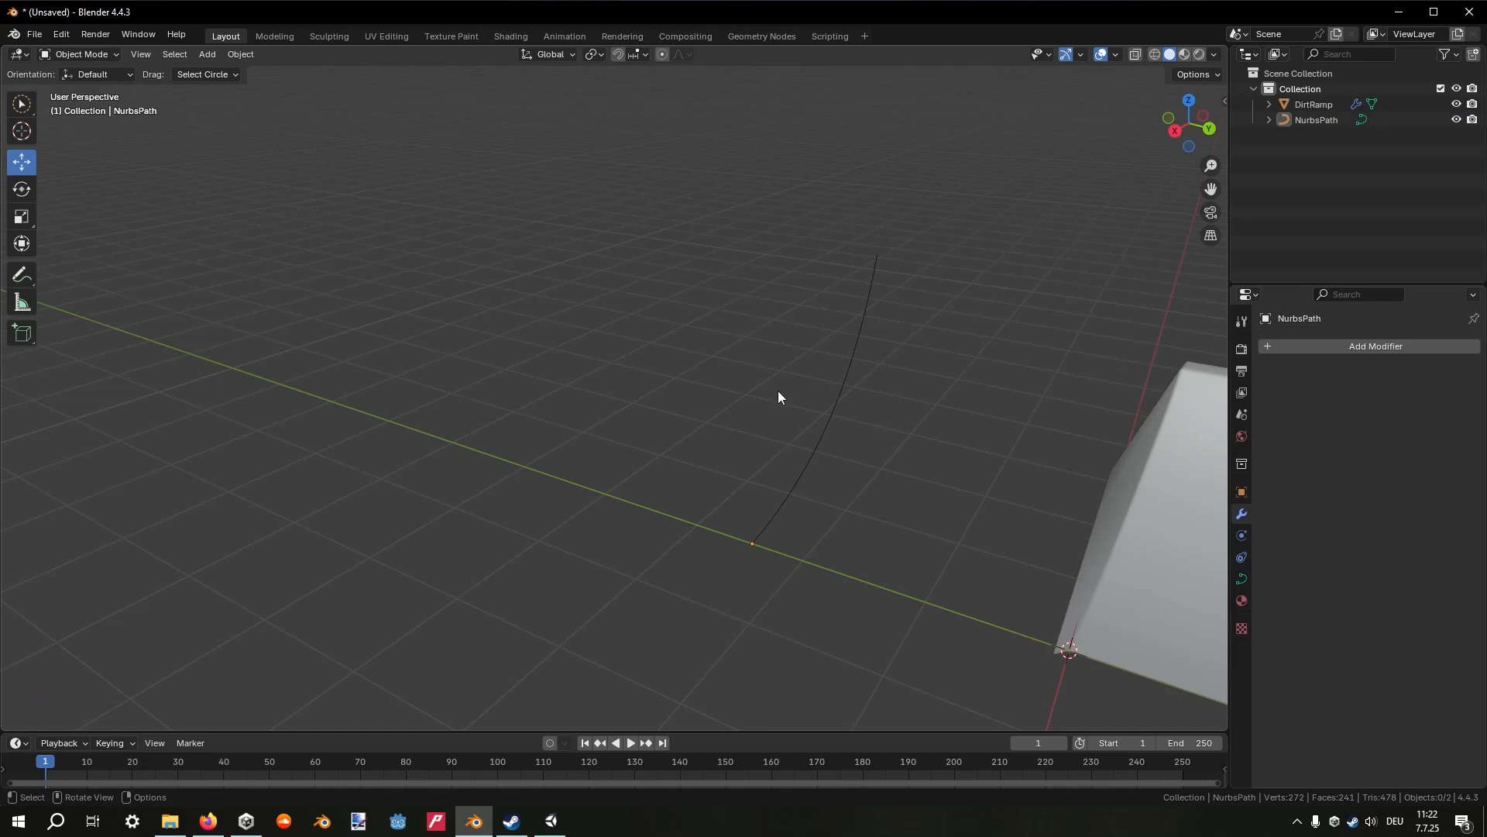
# Add a cube and move it about -2.46 m along the Y axis toward the path.
pyautogui.hotkey('shift', 'a')
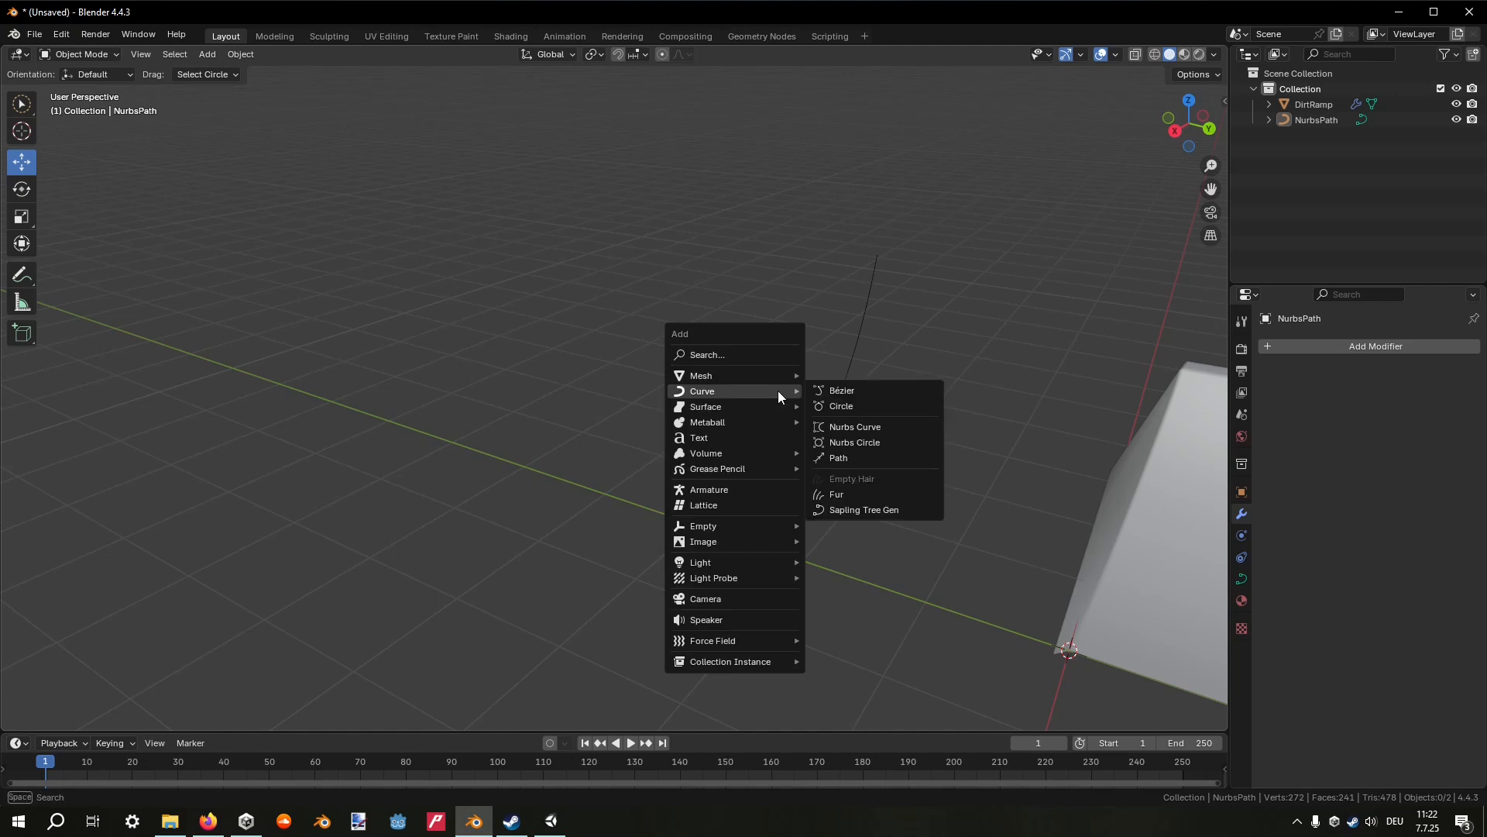
pyautogui.moveTo(775, 376)
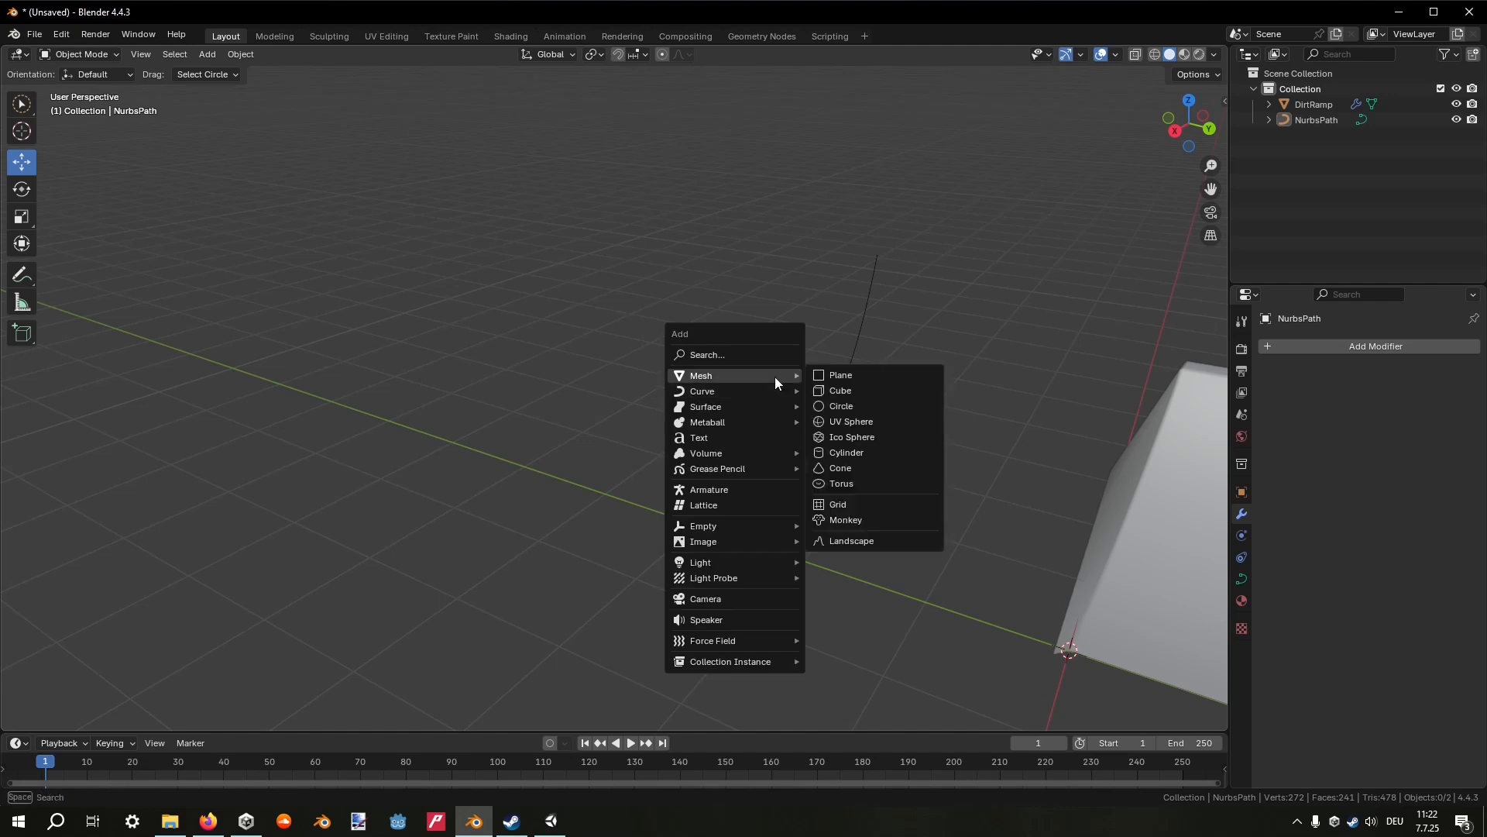
pyautogui.click(849, 387)
pyautogui.scroll(-2, 974, 422)
pyautogui.moveTo(894, 393); pyautogui.dragTo(867, 510, button='middle')
pyautogui.moveTo(848, 505); pyautogui.dragTo(688, 502)
pyautogui.moveTo(689, 502); pyautogui.dragTo(723, 454, button='middle')
# Scale the cube into a thin, flat plank lying across the start of the path.
pyautogui.press('s')
pyautogui.press('z')
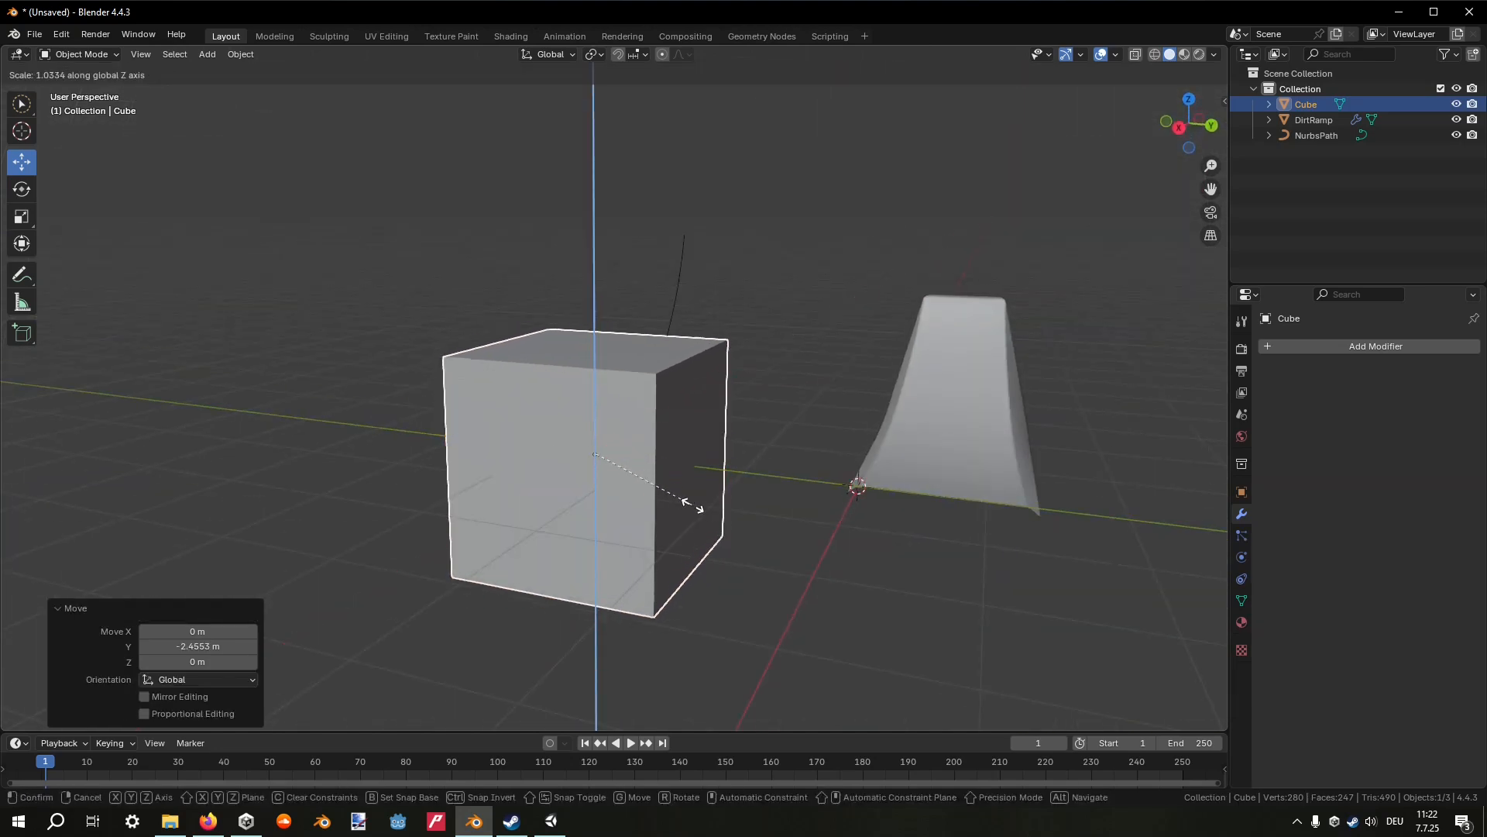
pyautogui.click(599, 452)
pyautogui.moveTo(648, 480); pyautogui.dragTo(674, 462, button='middle')
pyautogui.press('Tab')
pyautogui.press('Tab')
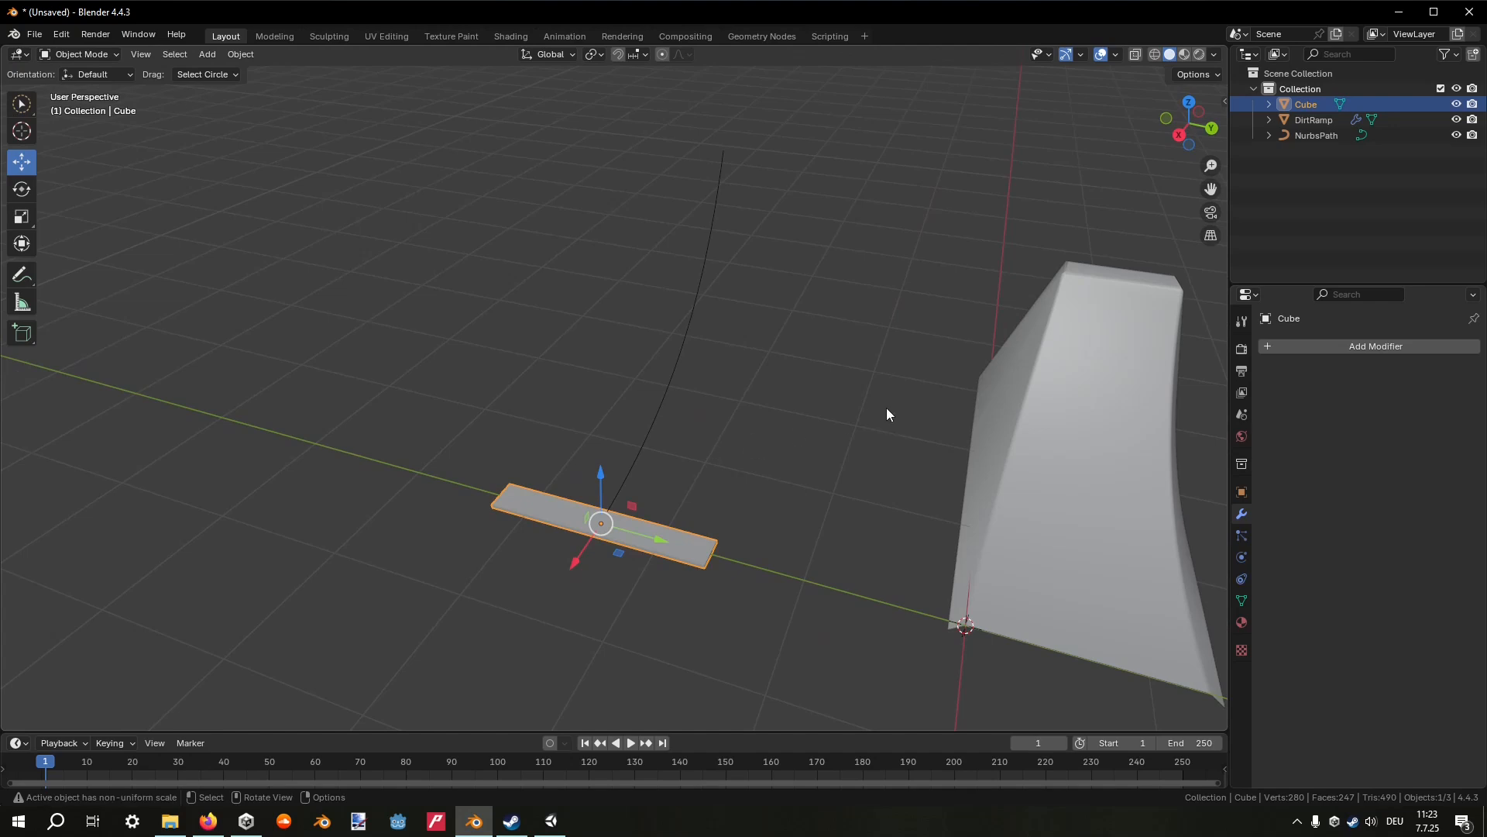
# Create a new material for the plank and name it Plank.
pyautogui.click(1242, 623)
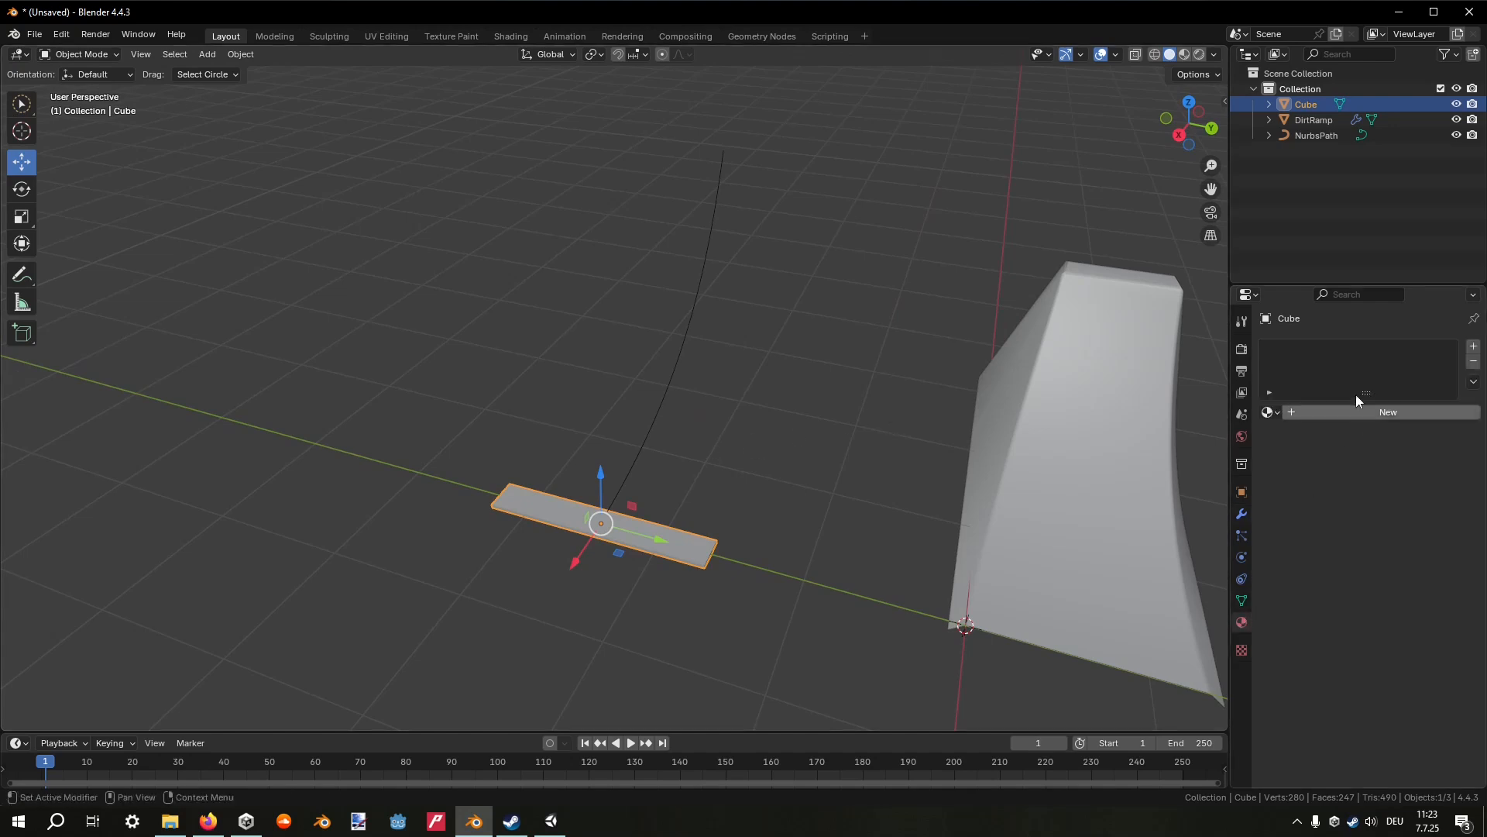
pyautogui.click(1300, 412)
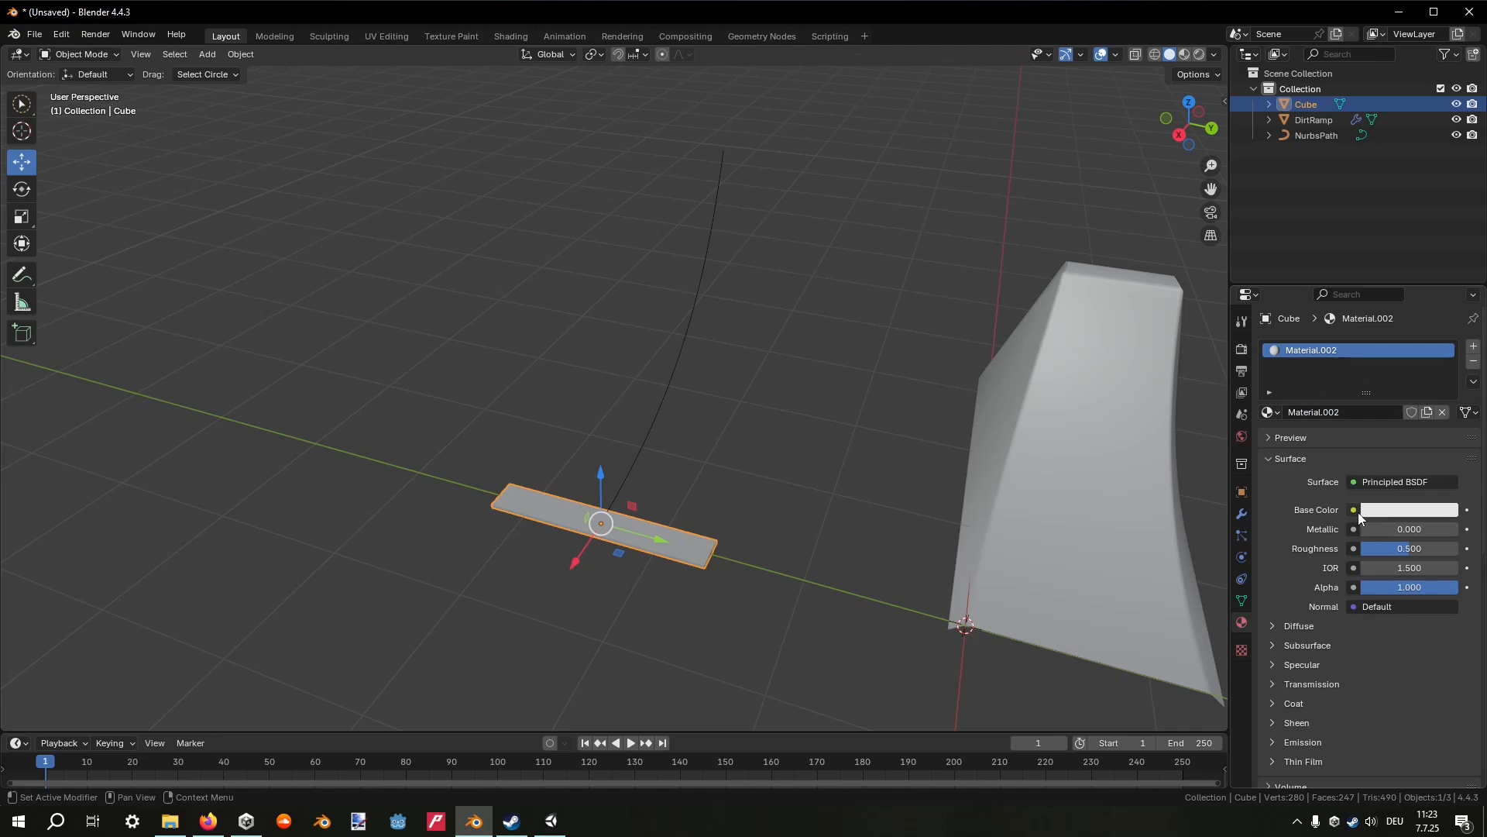
pyautogui.click(1317, 411)
pyautogui.write('P')
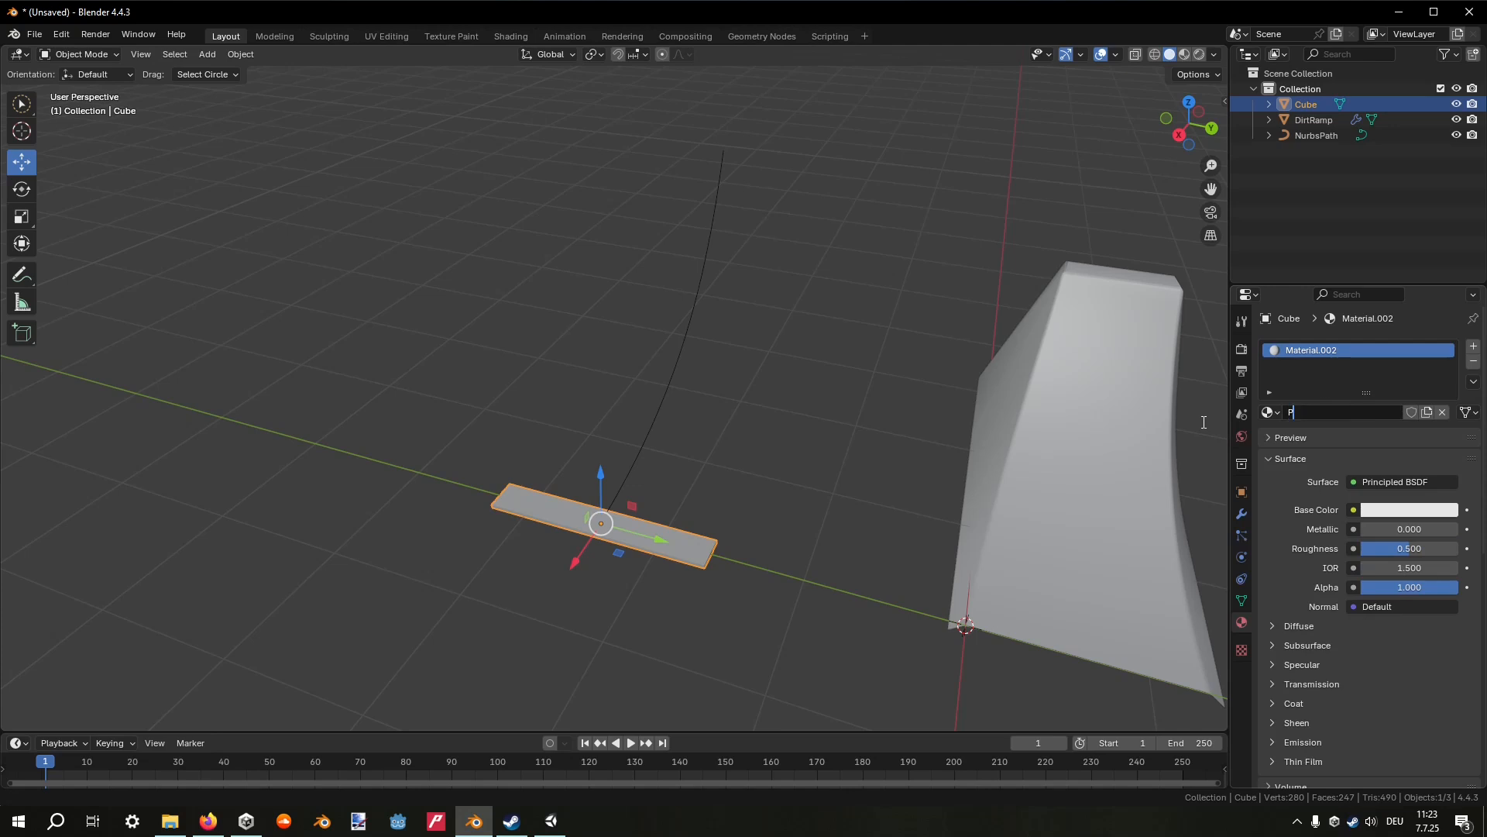
pyautogui.write('lank')
pyautogui.press('Return')
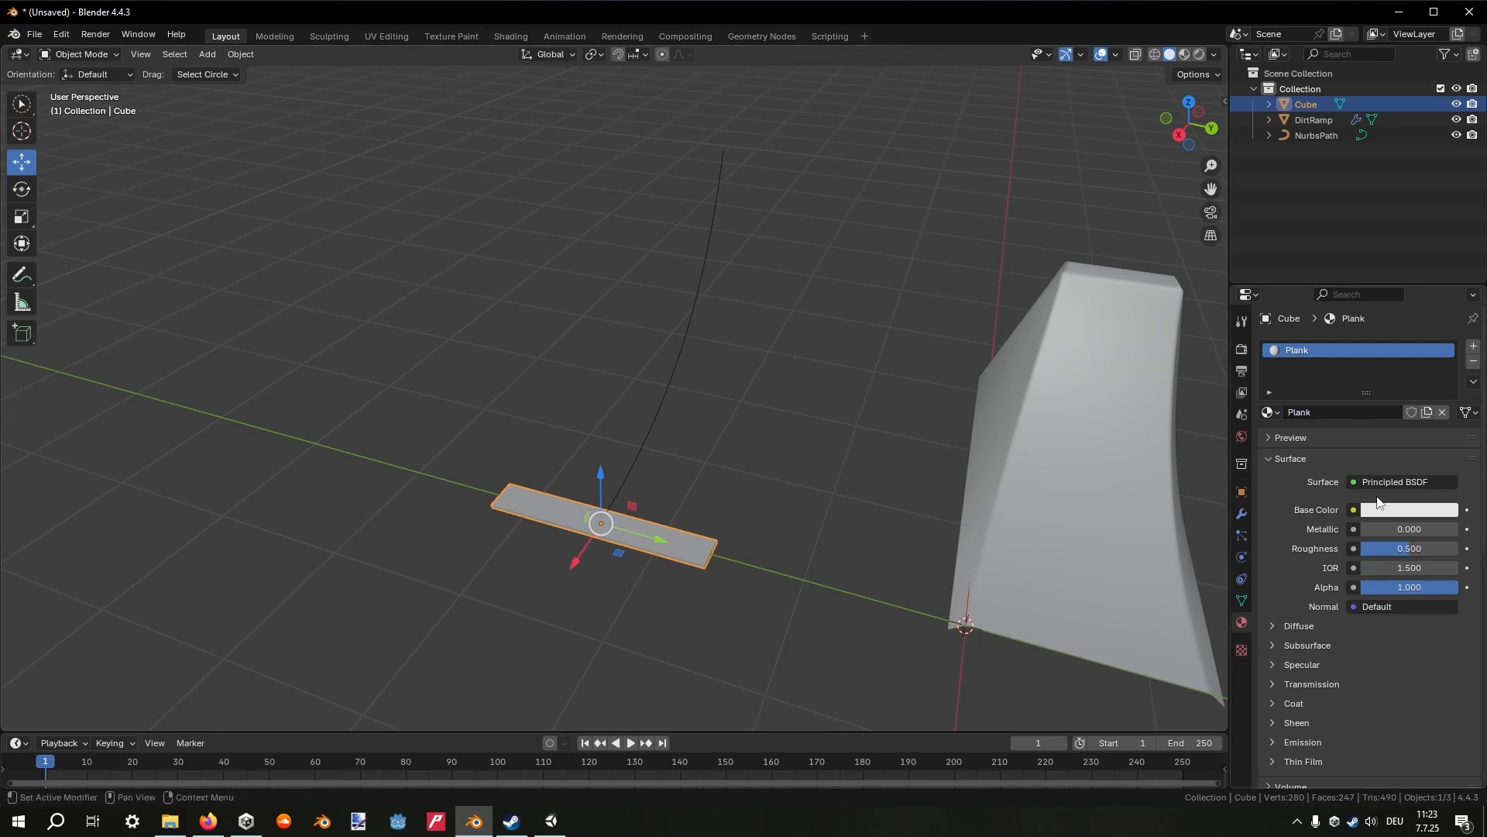
# Set the Plank material's Base Color to an Image Texture and open the file browser to choose its image.
pyautogui.click(1355, 511)
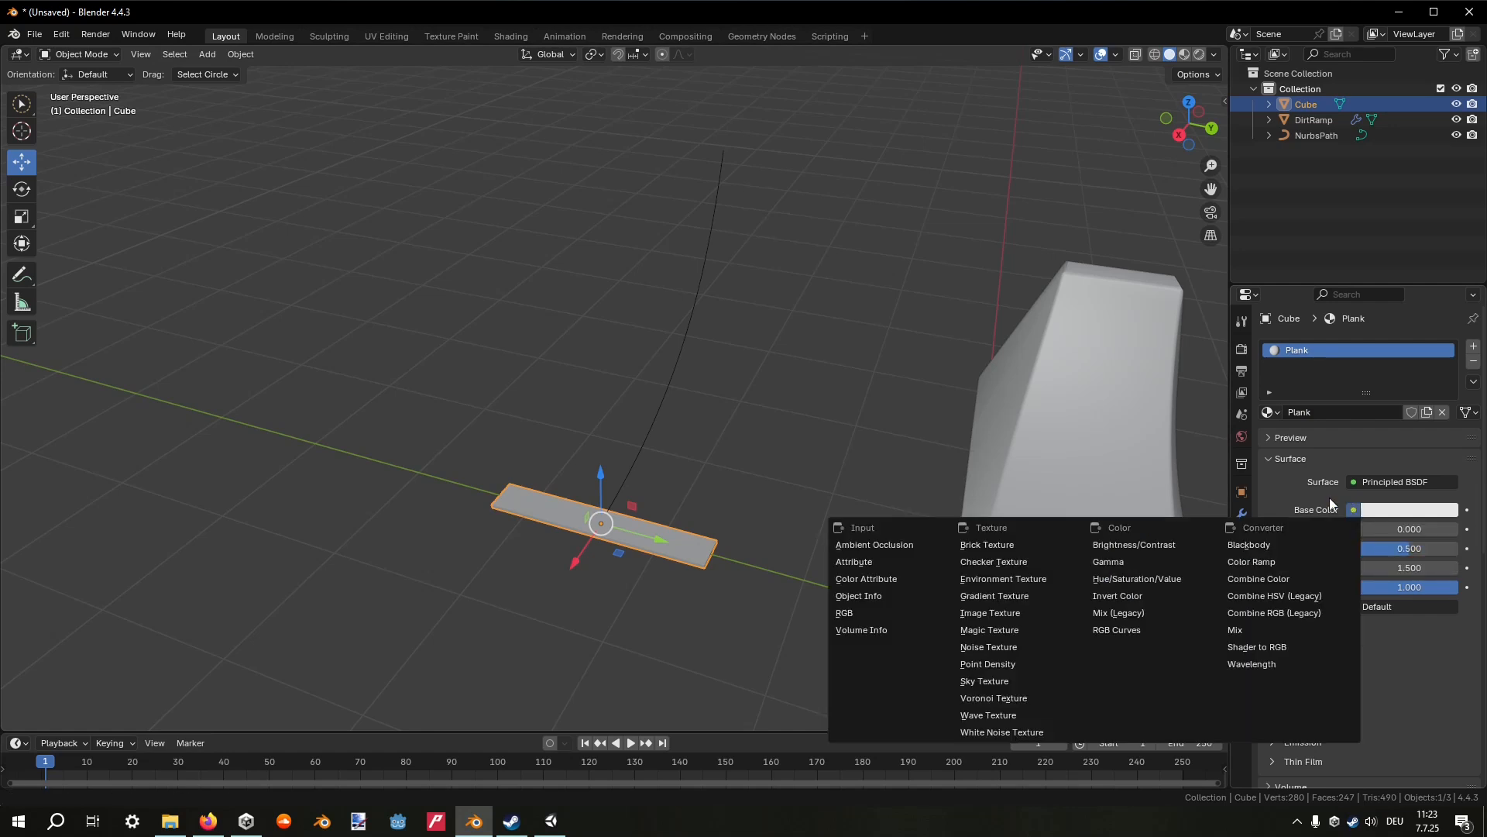
pyautogui.click(1000, 612)
pyautogui.click(1429, 529)
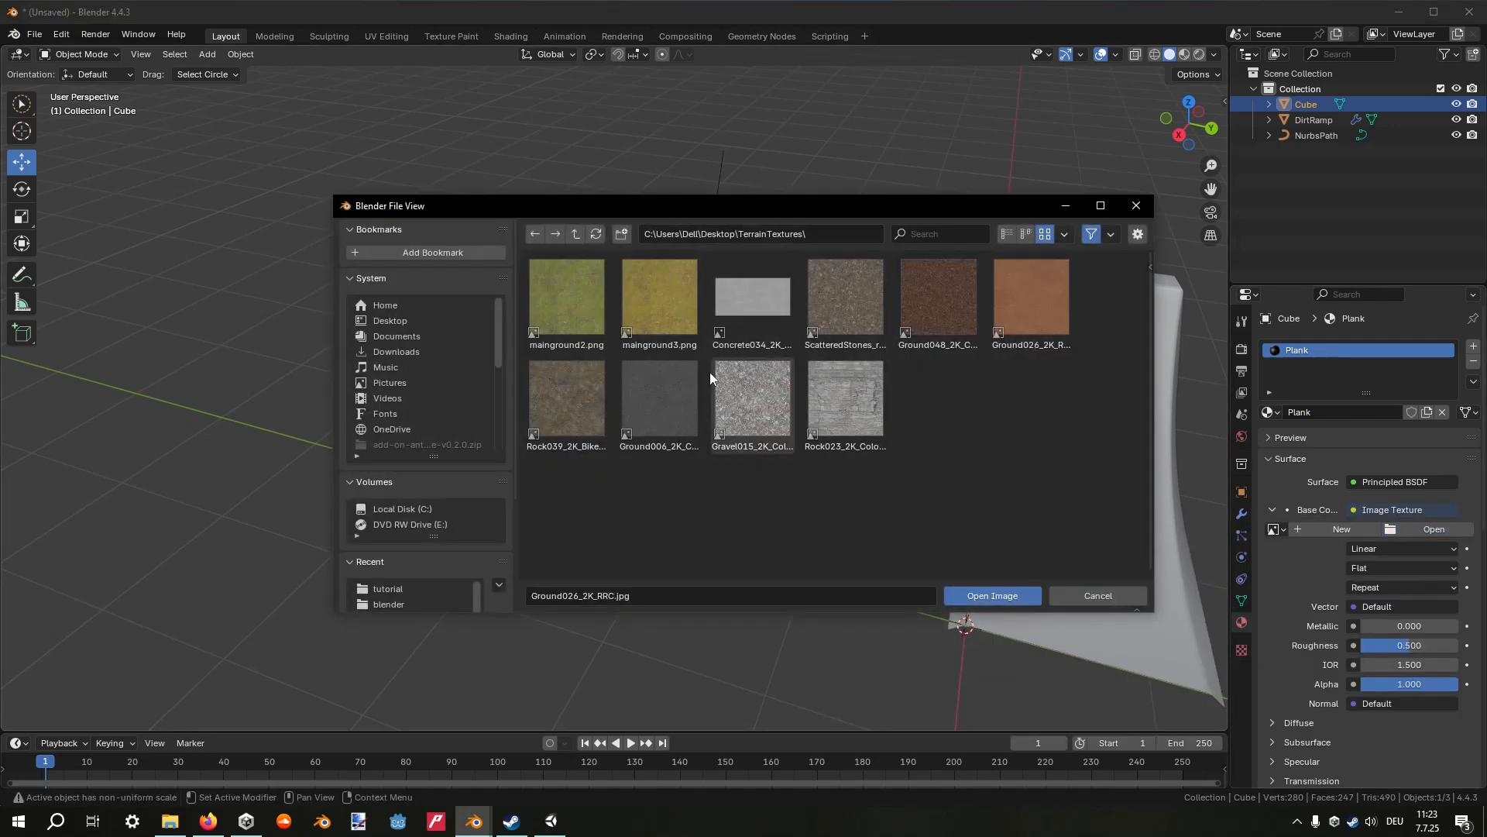
# Switch to the web browser and look over the ambientCG and Poly Haven texture library sites.
pyautogui.scroll(-1, 409, 569)
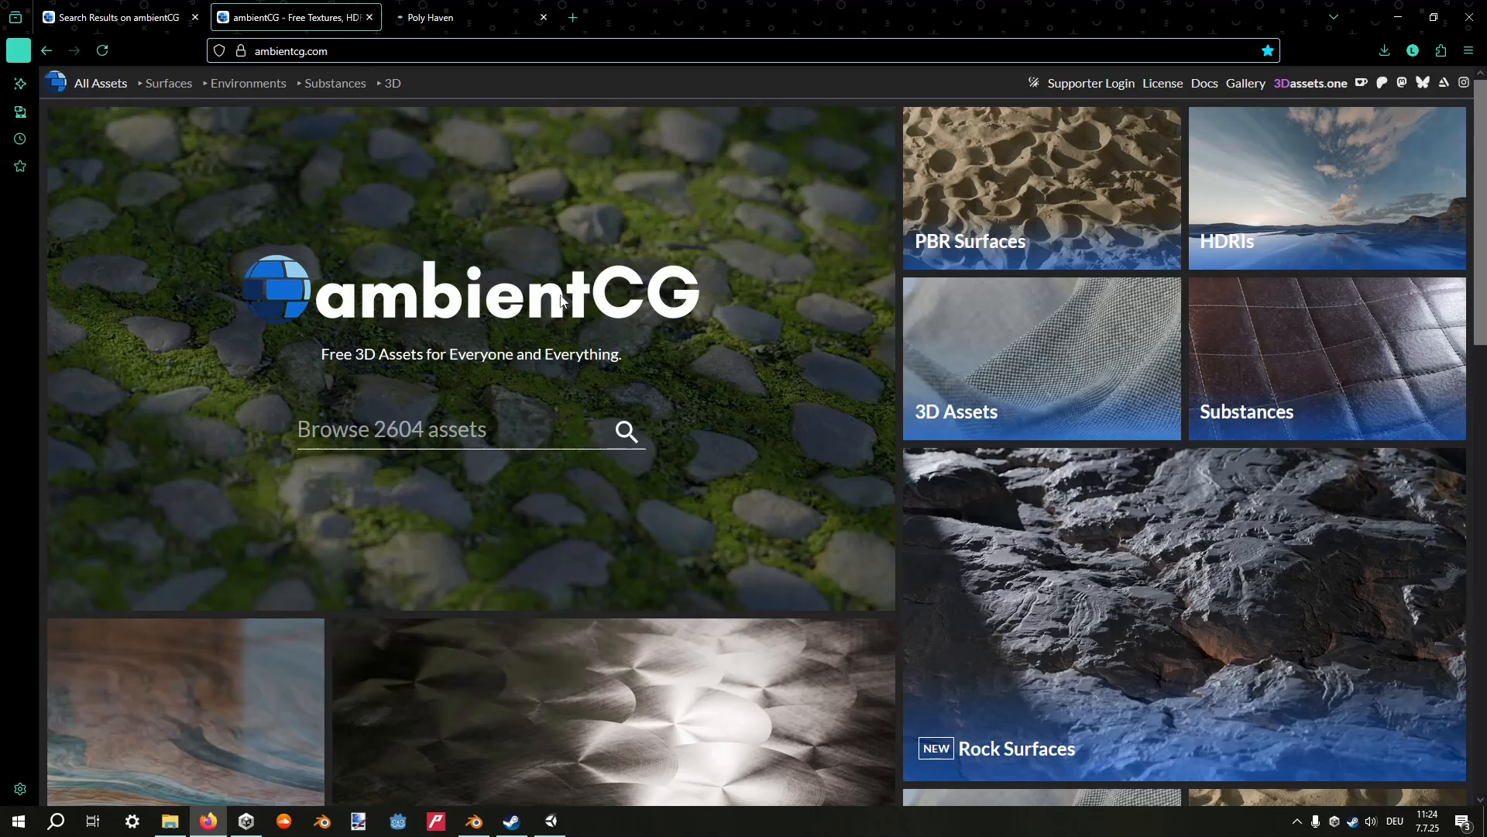
pyautogui.scroll(-1, 725, 297)
pyautogui.scroll(1, 719, 287)
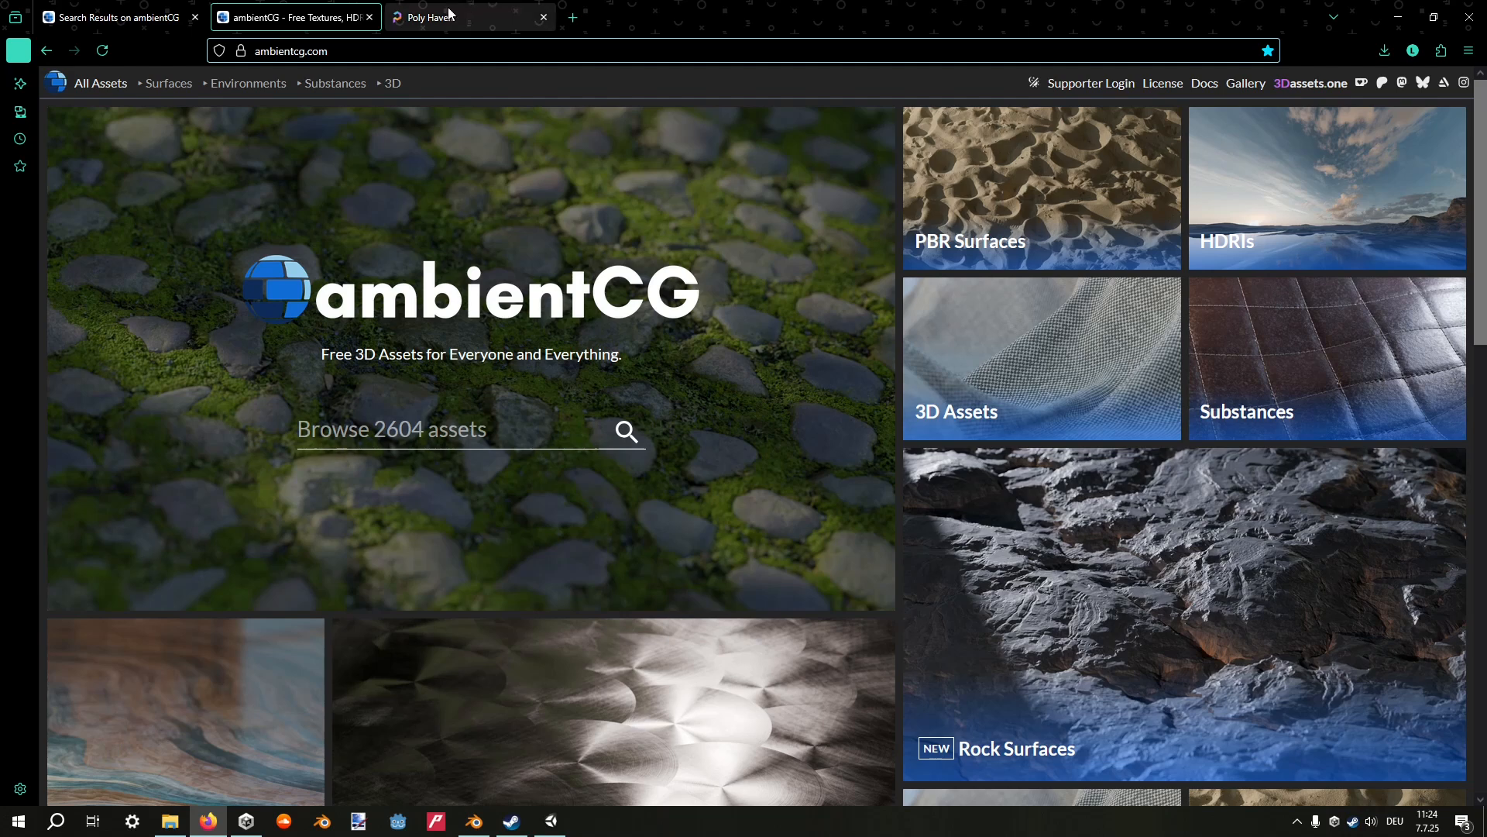
pyautogui.click(450, 14)
pyautogui.scroll(-4, 793, 315)
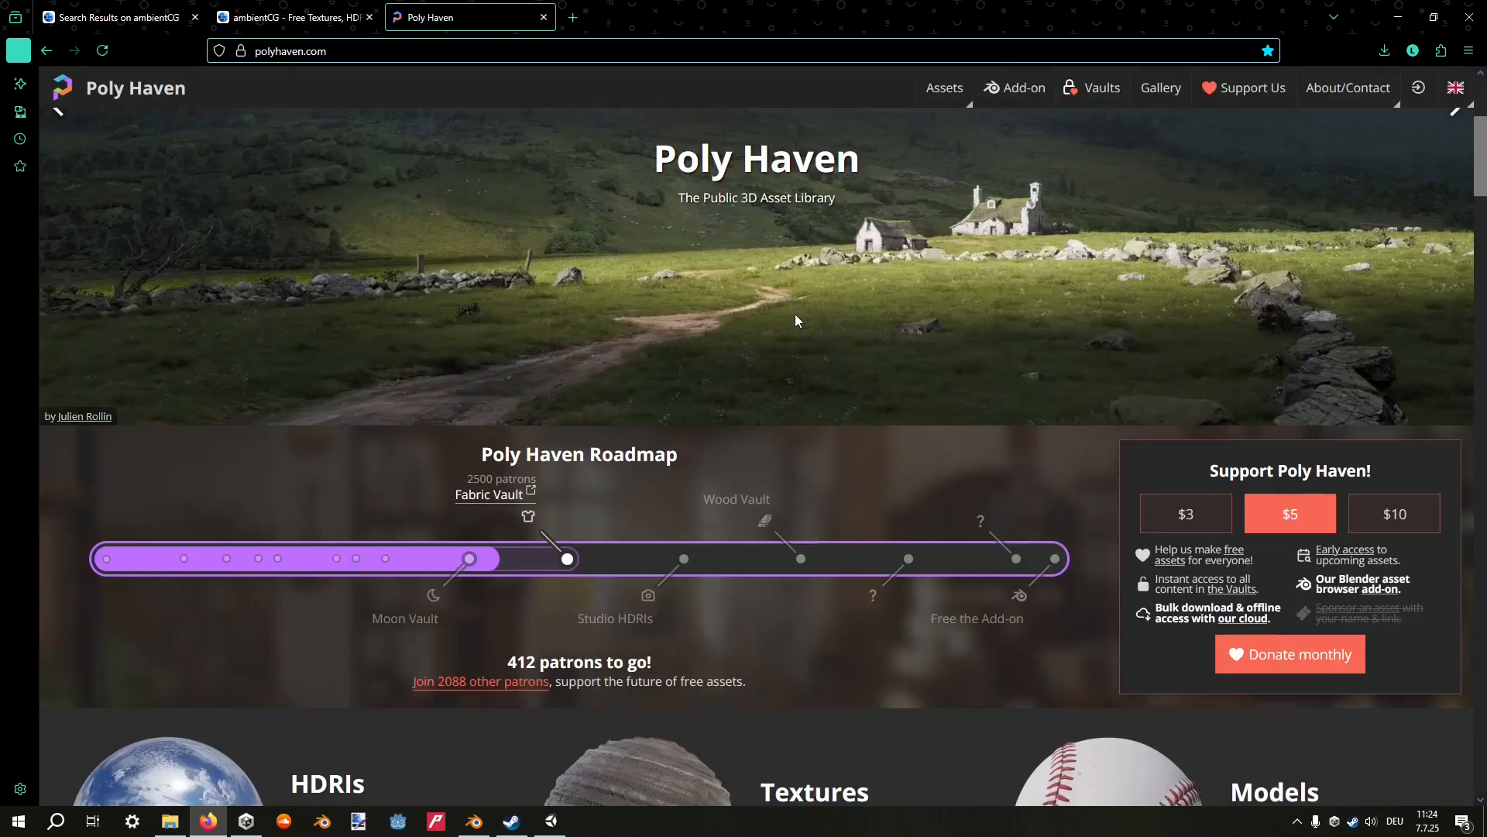
pyautogui.scroll(-4, 791, 308)
pyautogui.scroll(5, 792, 308)
pyautogui.click(294, 18)
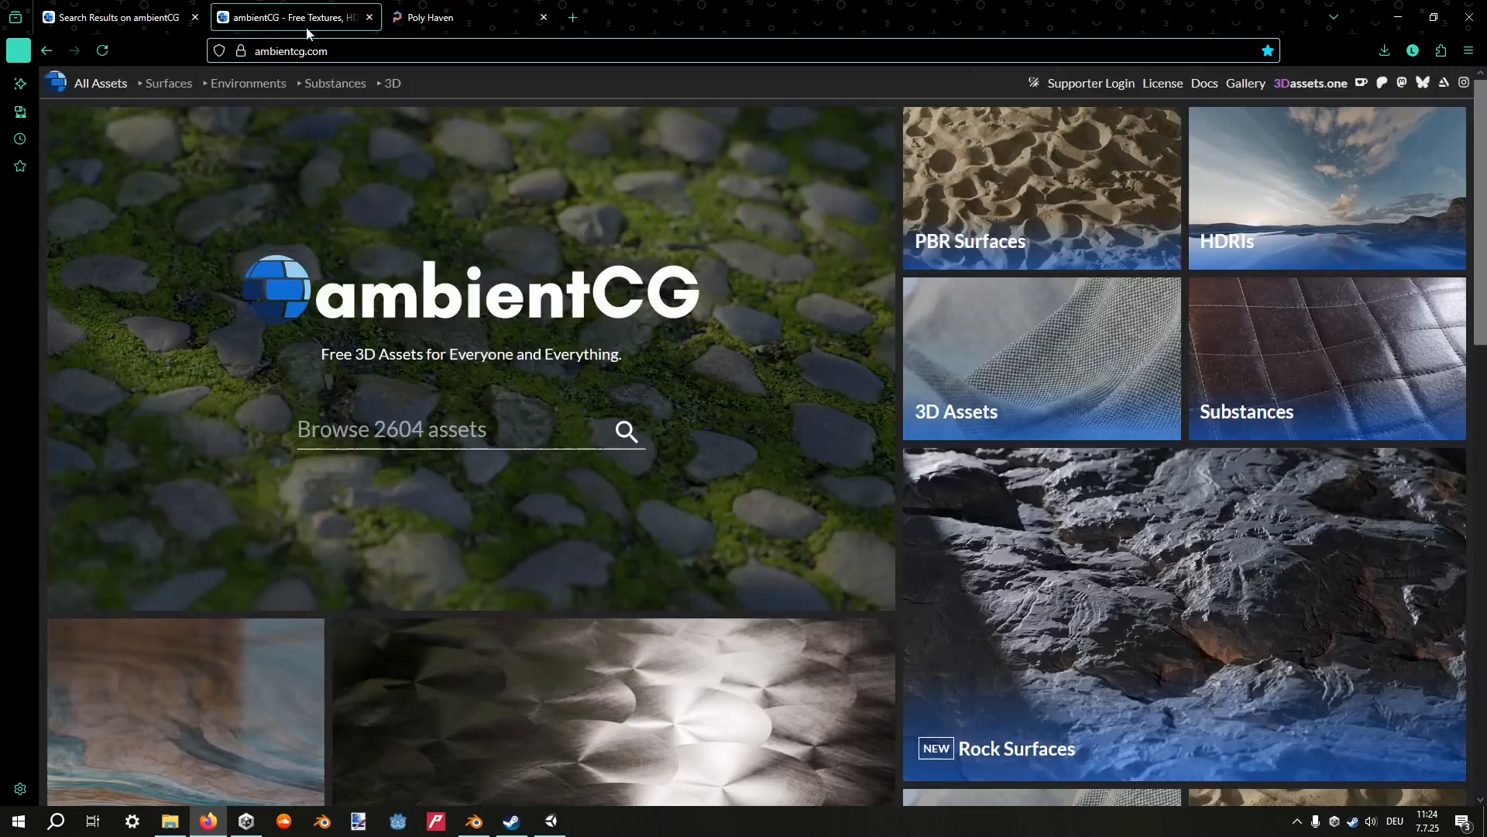
# Search ambientCG for plank and open the Planks039 texture.
pyautogui.click(504, 420)
pyautogui.write('p')
pyautogui.press('Return')
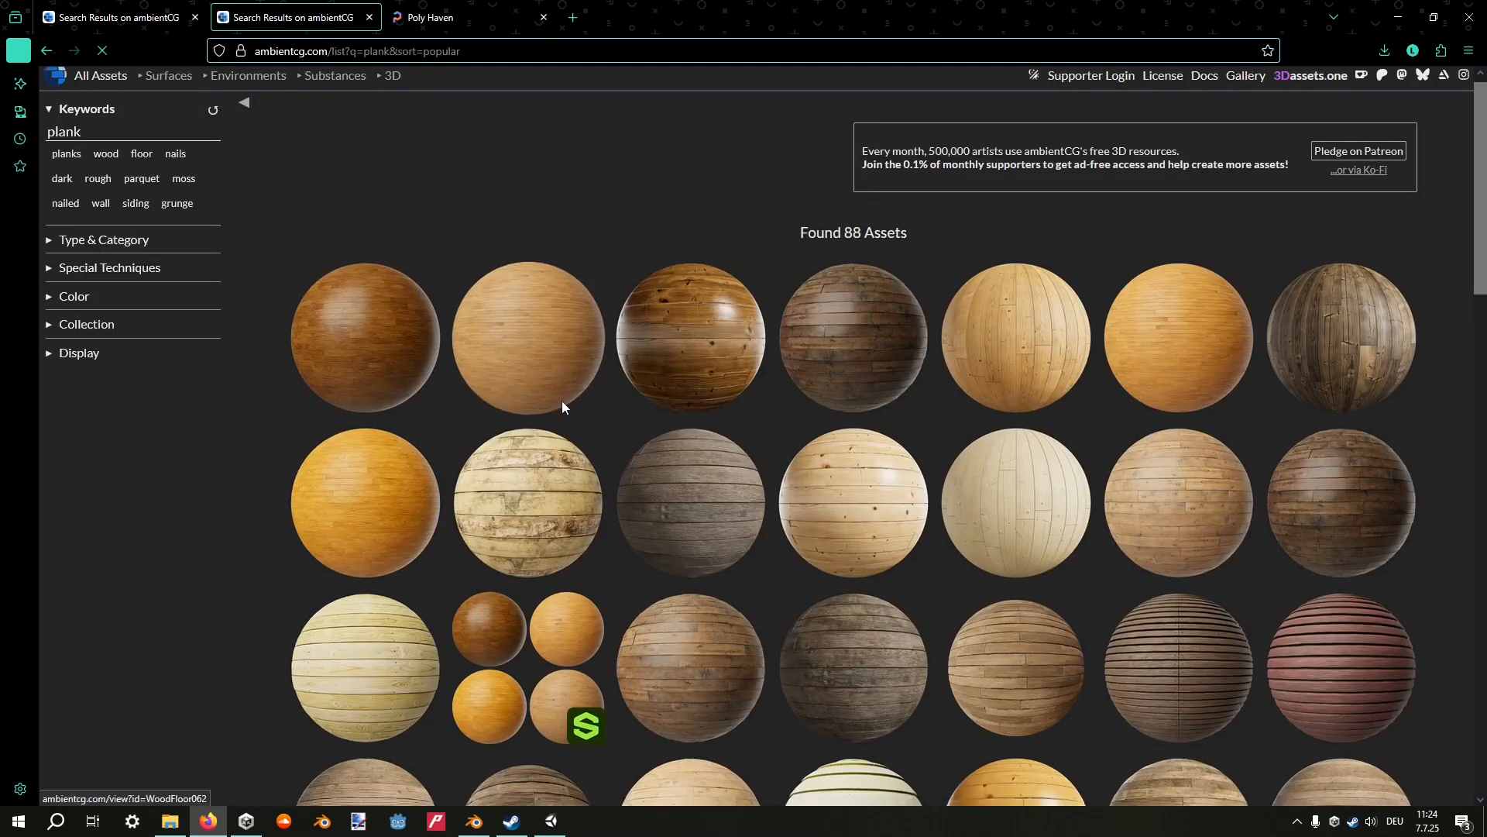
pyautogui.scroll(-2, 562, 407)
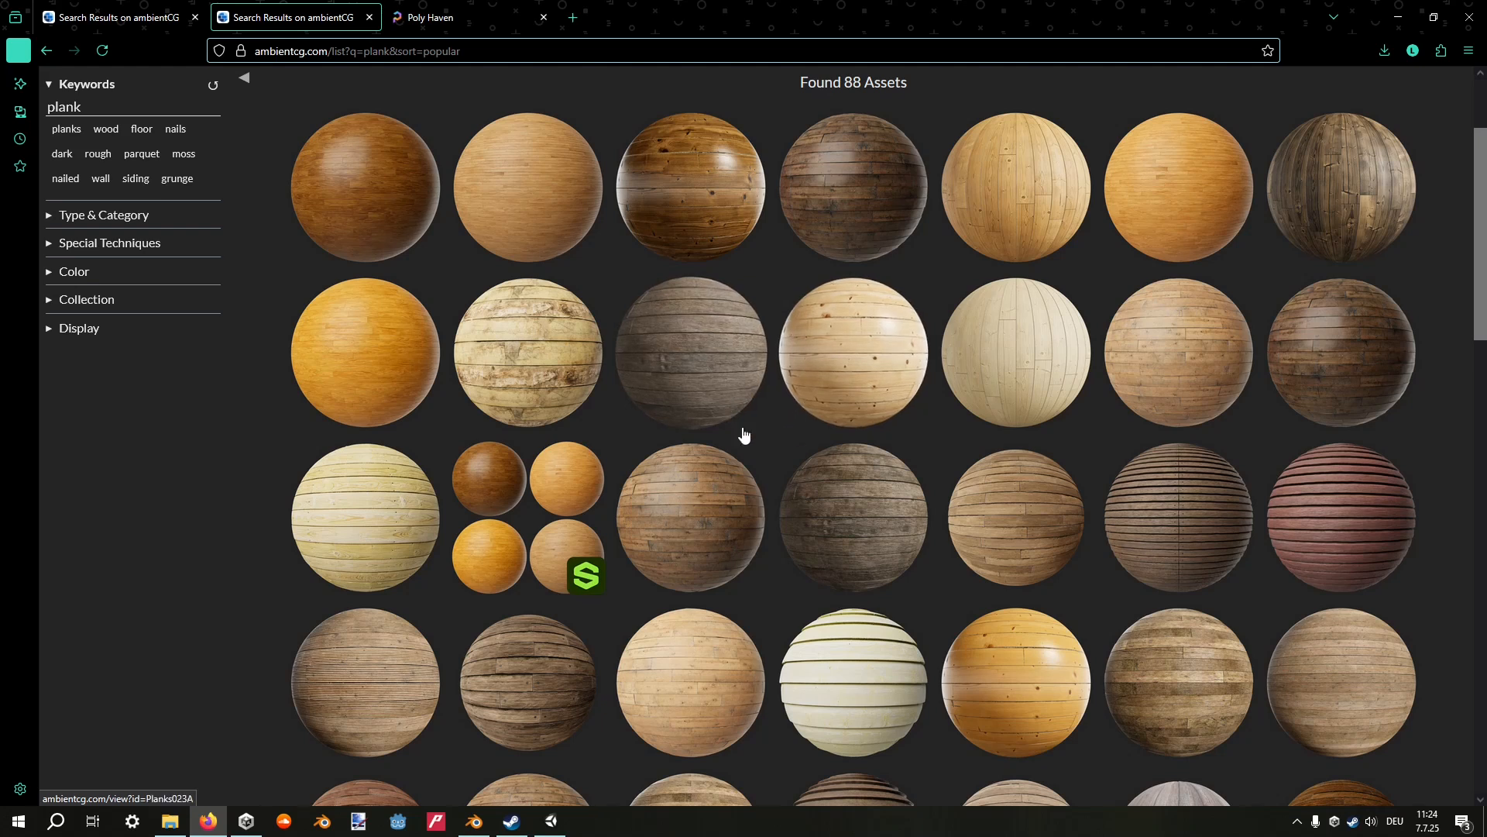
pyautogui.click(538, 375)
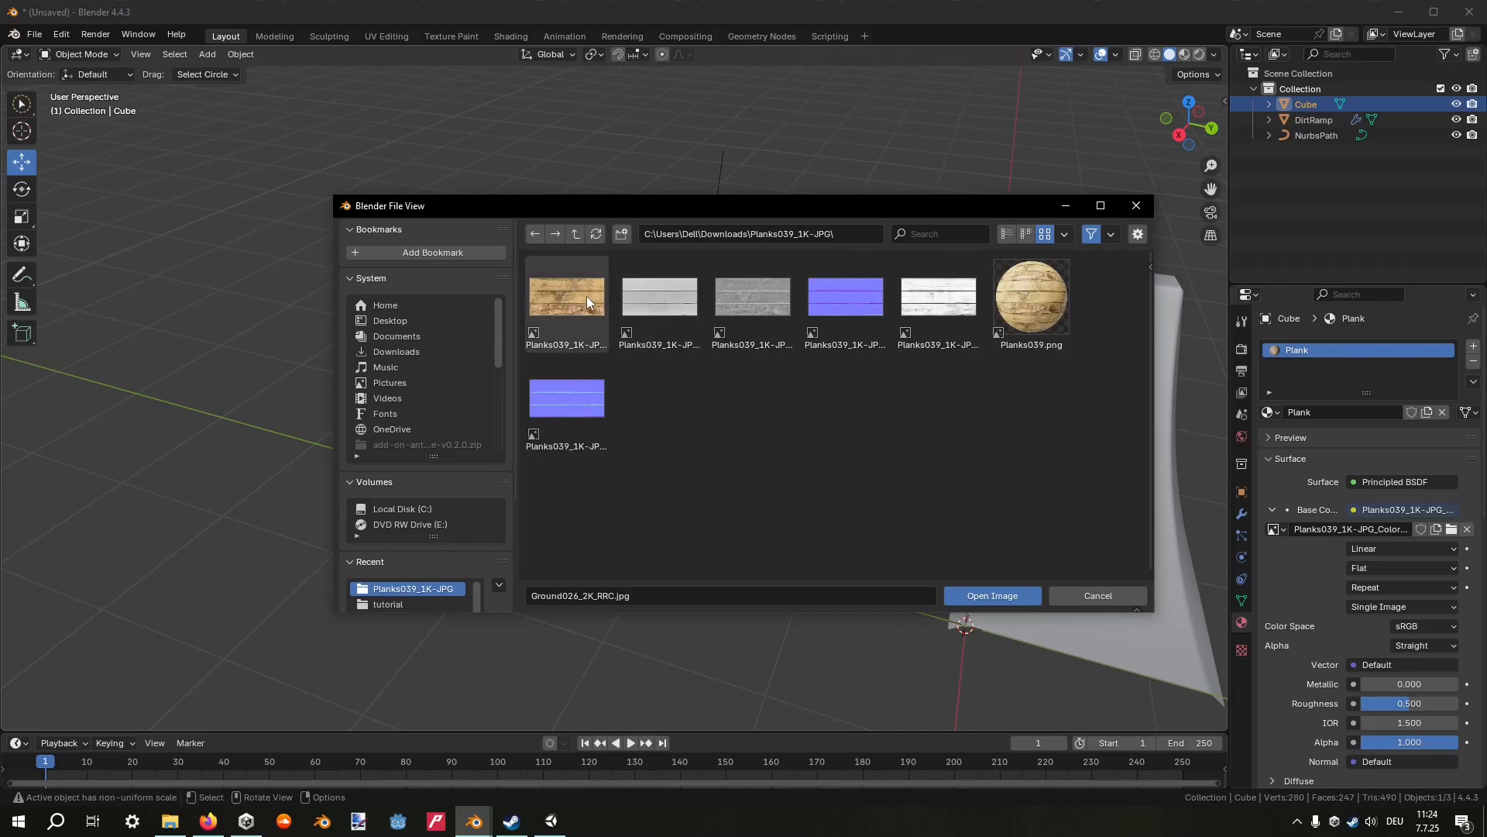
# Load Planks039_1K-JPG_Color.jpg as the Plank material's base color image and check it on the plank in material preview.
pyautogui.click(583, 301)
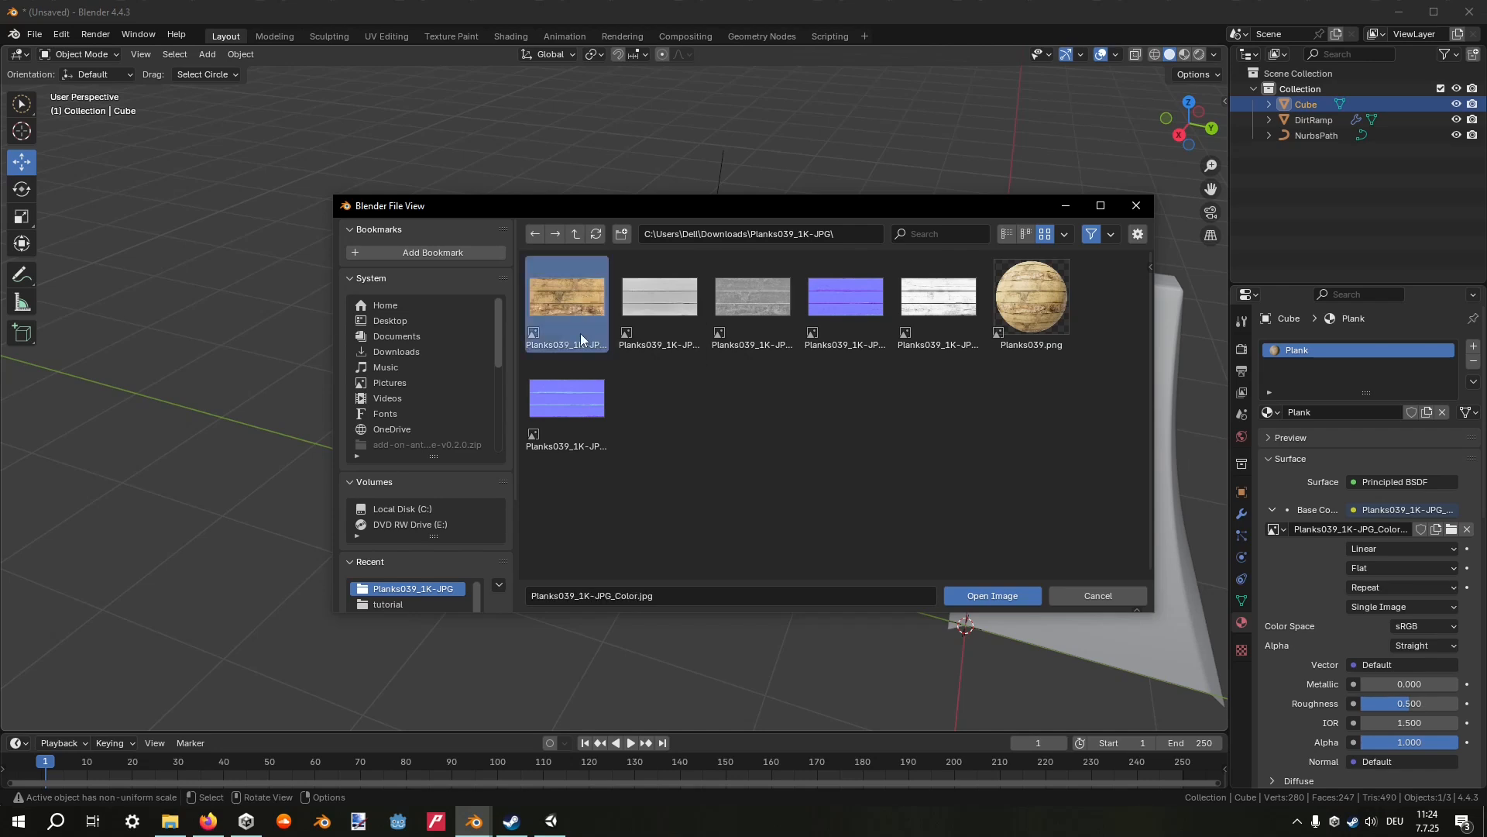
pyautogui.click(993, 595)
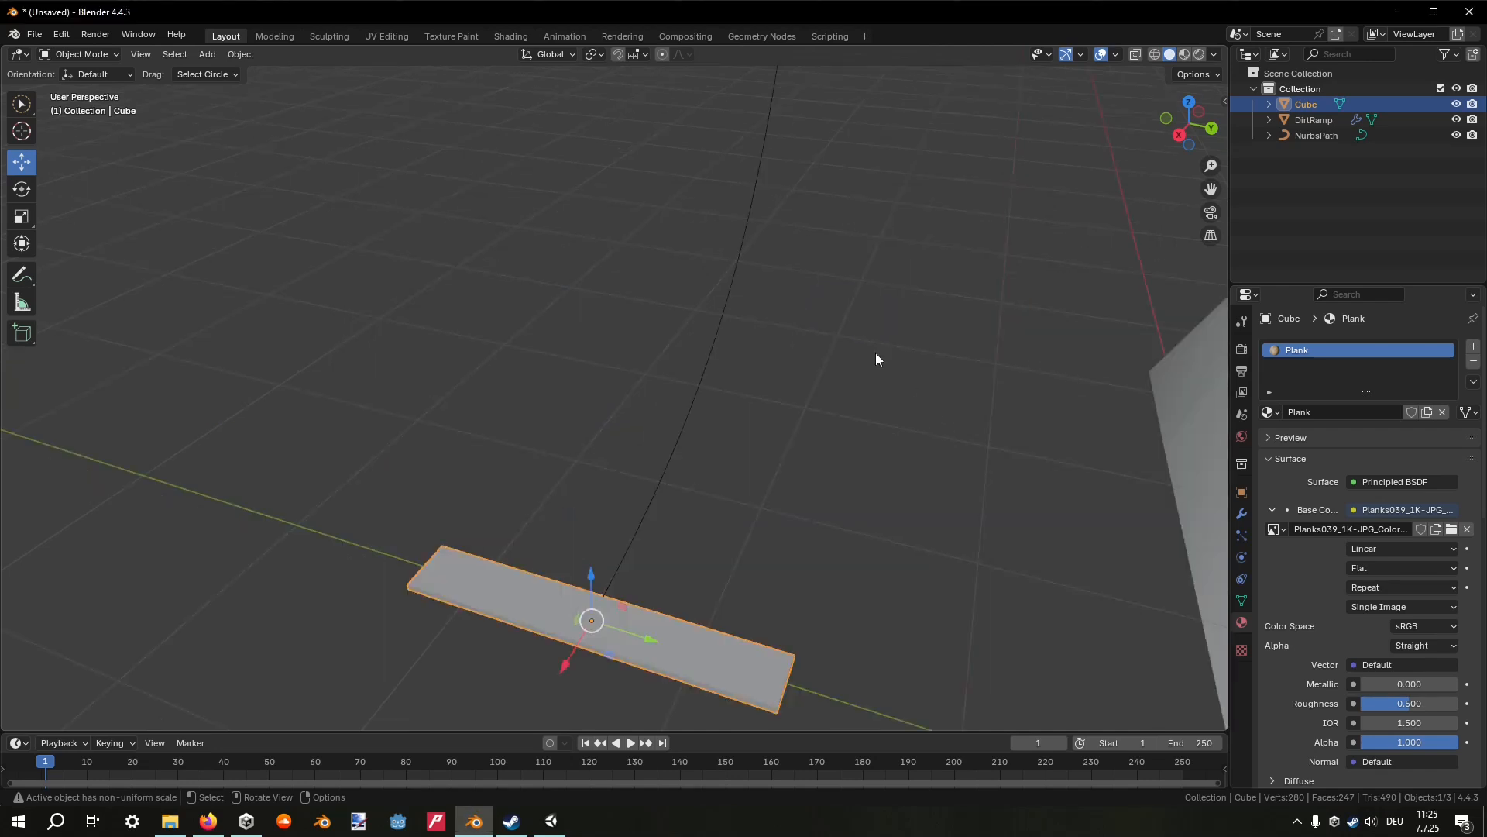
pyautogui.click(1183, 55)
pyautogui.moveTo(593, 620); pyautogui.dragTo(796, 509, button='middle')
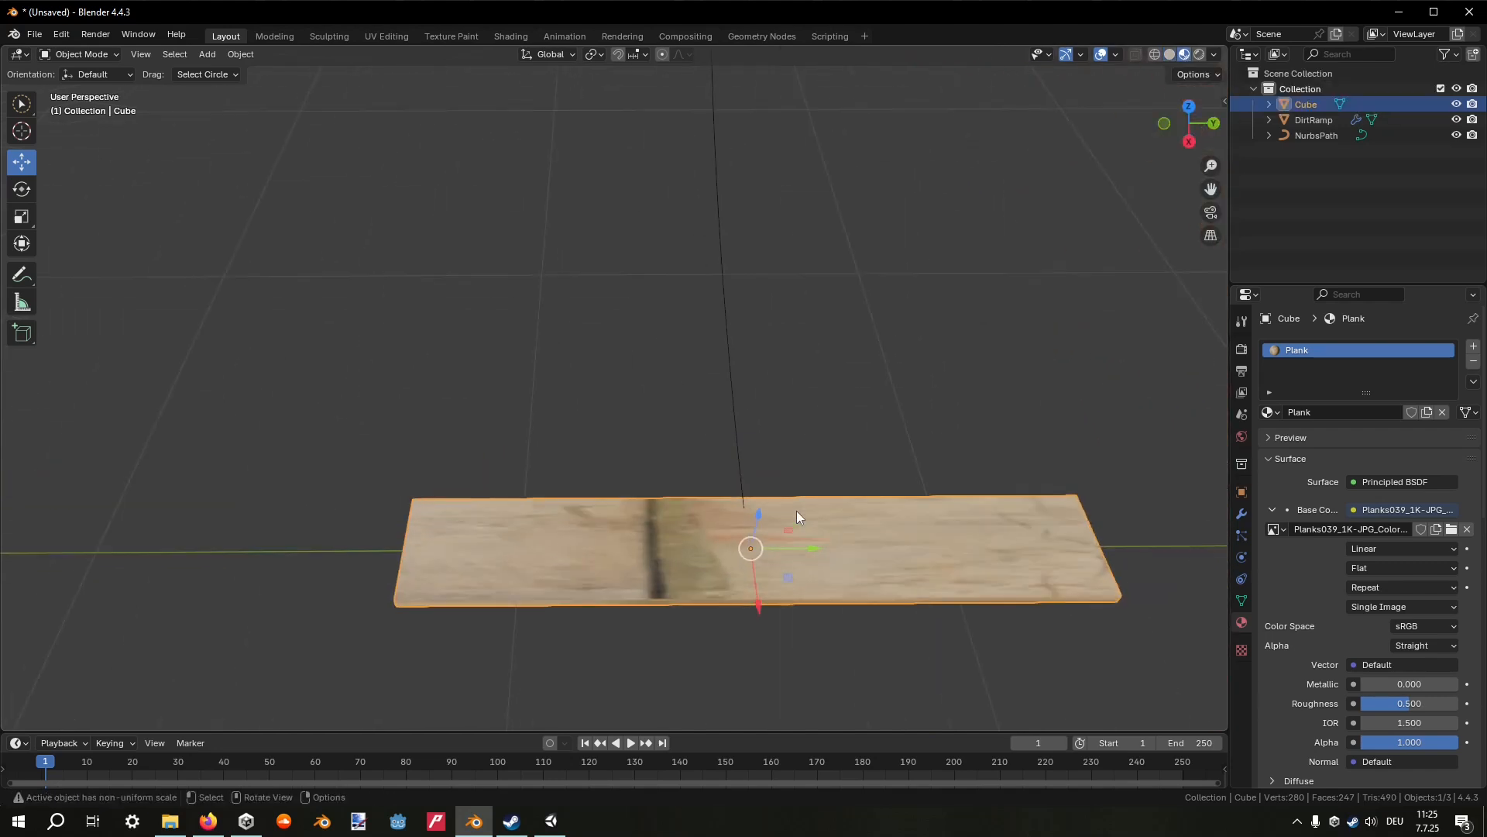
pyautogui.click(1170, 55)
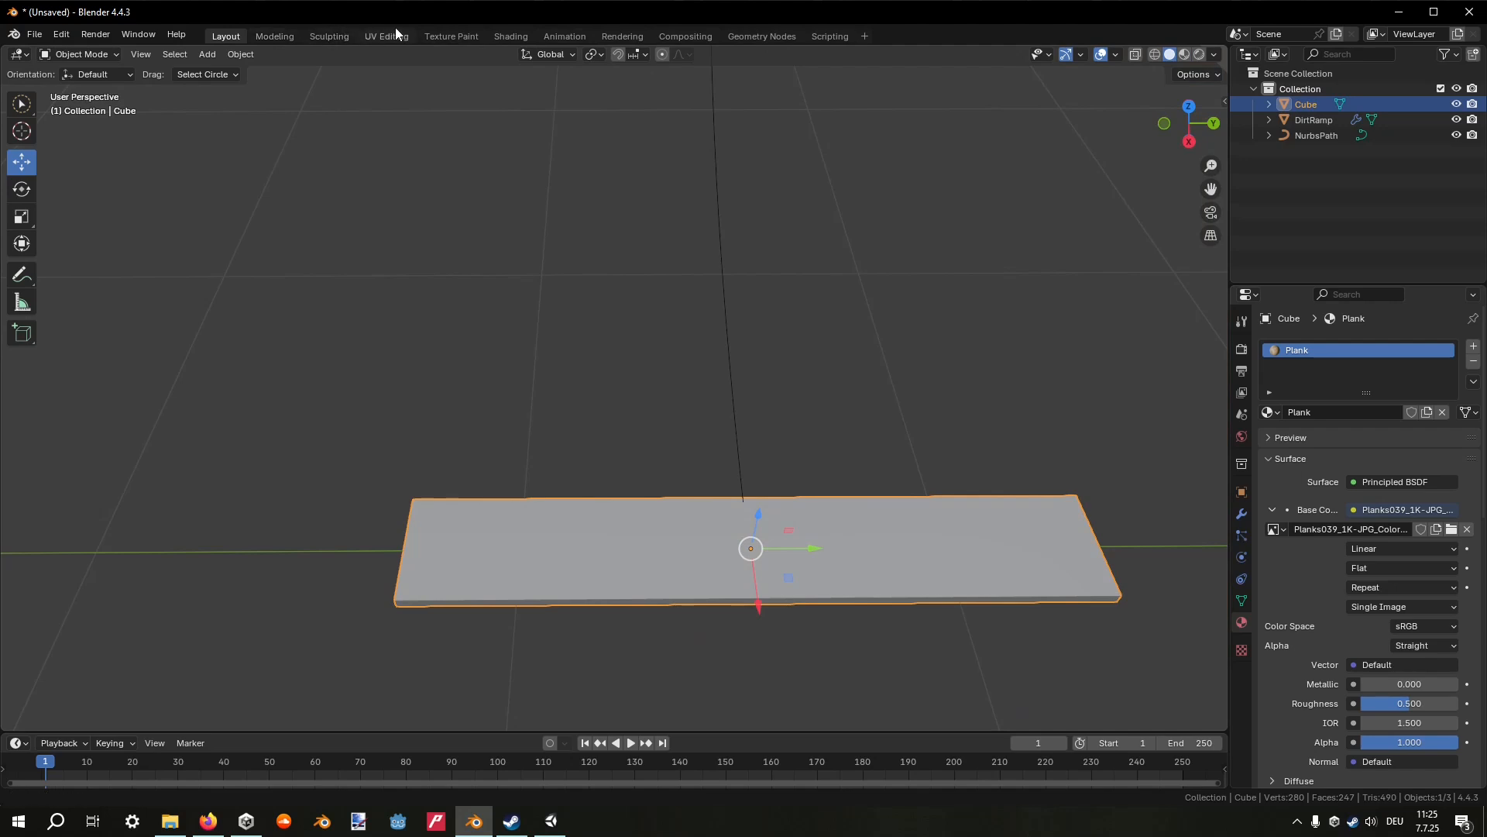
# In the UV Editing workspace, enable face selection for the UVs and the mesh, and select the plank's top face.
pyautogui.click(391, 35)
pyautogui.moveTo(979, 491); pyautogui.dragTo(1105, 379, button='middle')
pyautogui.press('a')
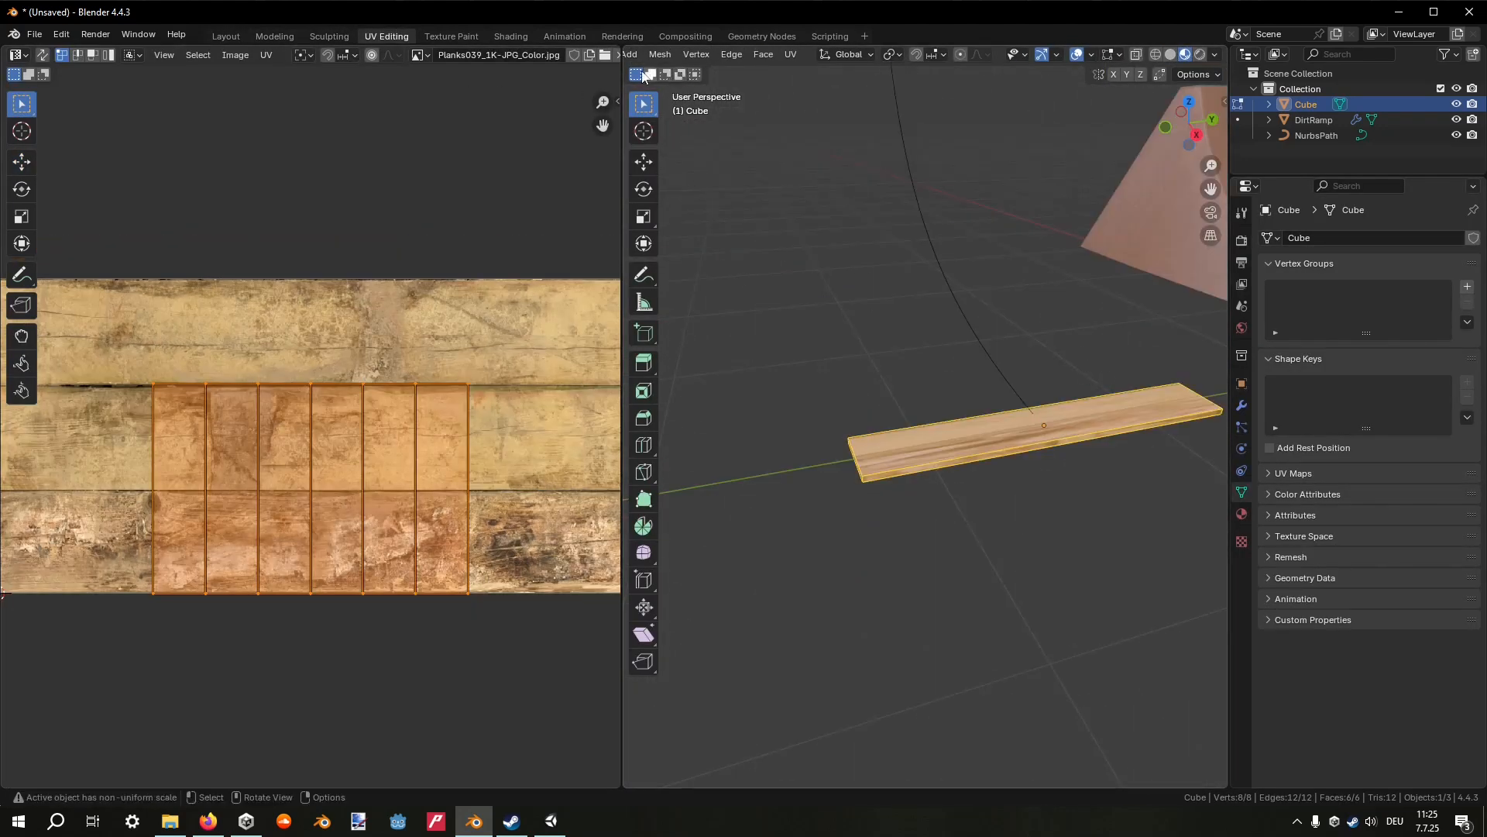
pyautogui.click(92, 55)
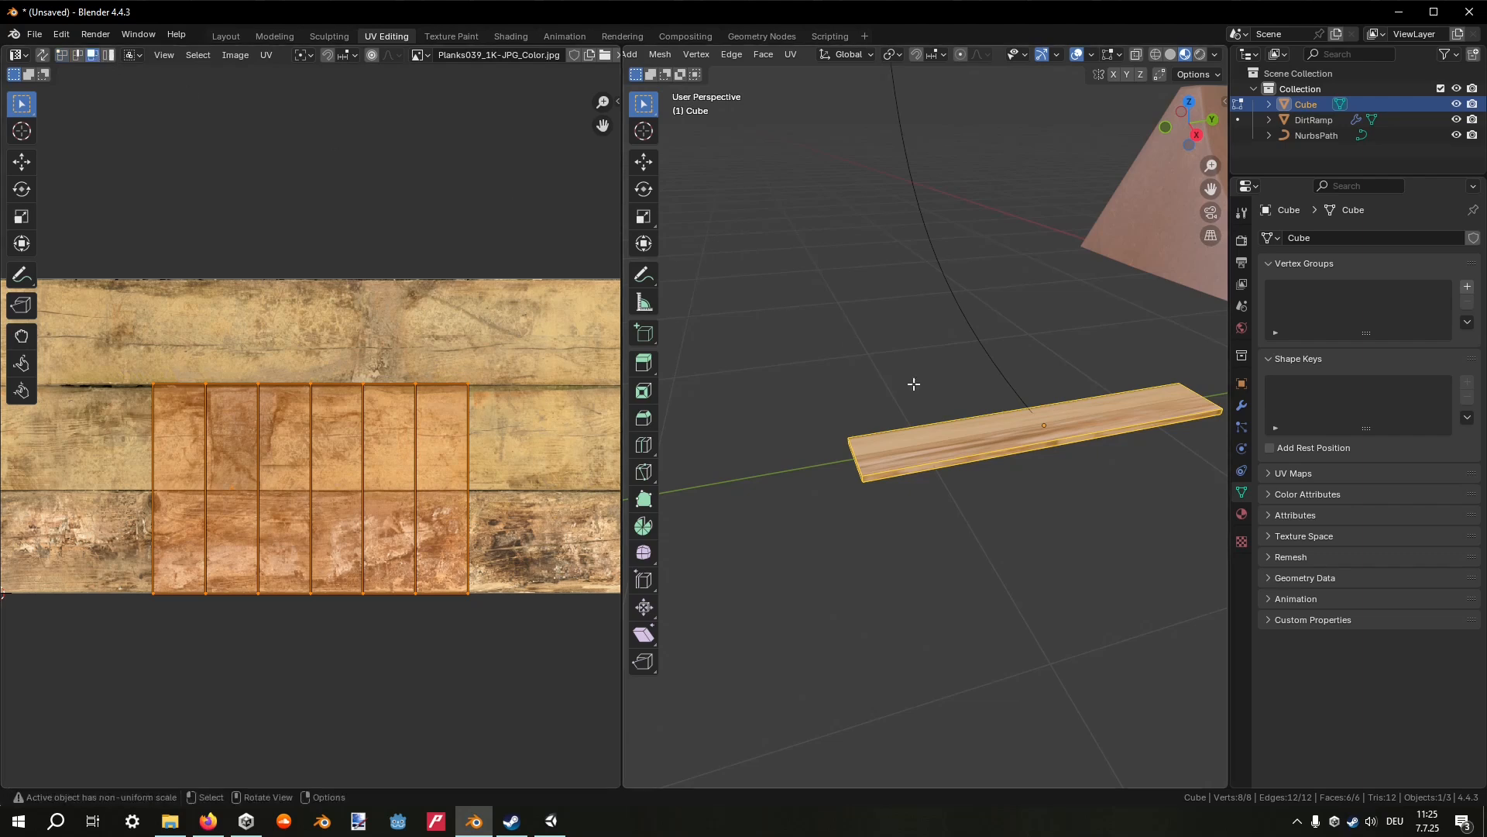
pyautogui.click(954, 432)
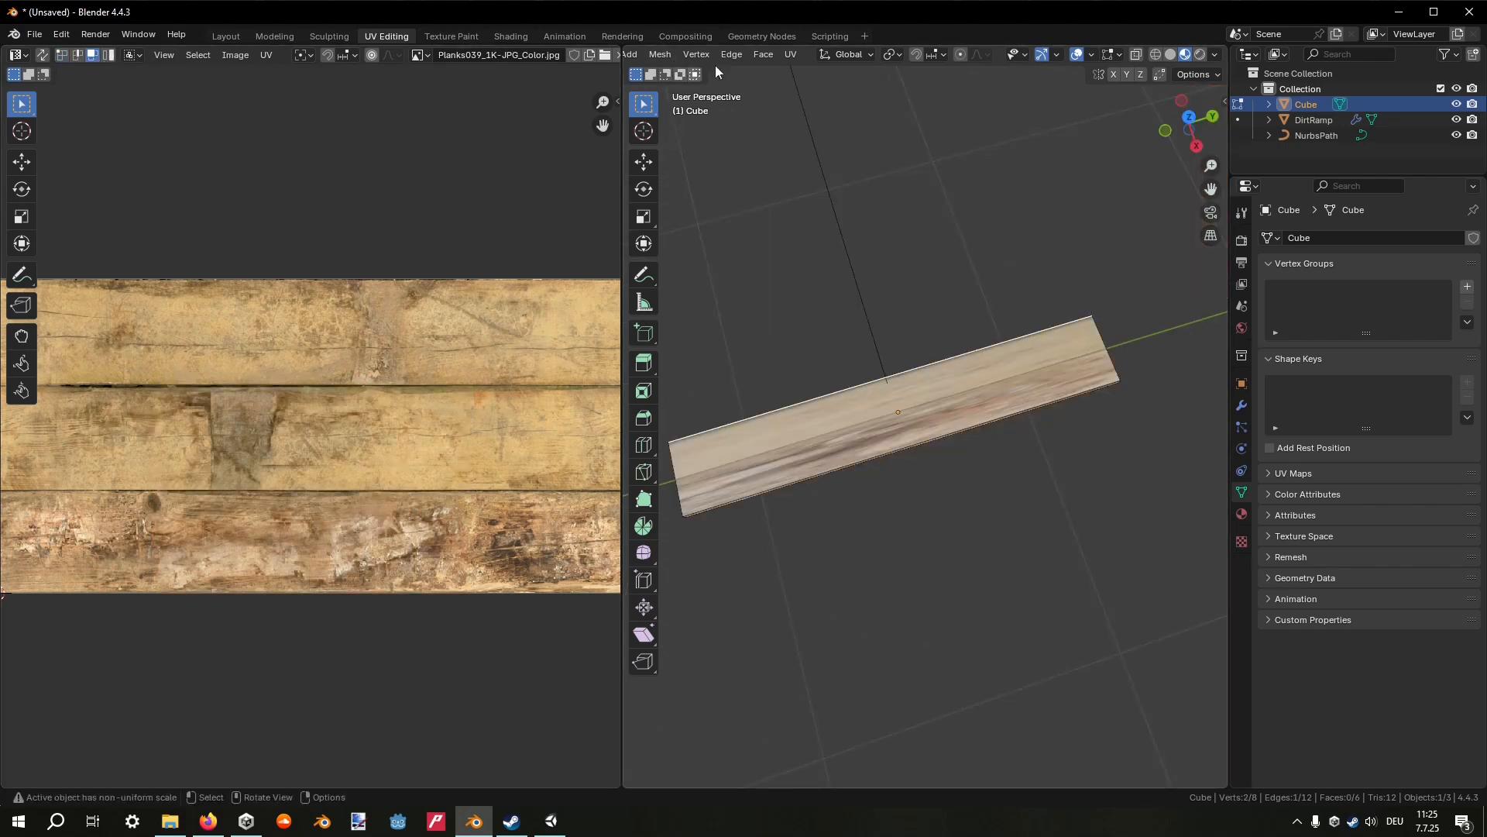
pyautogui.scroll(6, 722, 59)
pyautogui.click(721, 55)
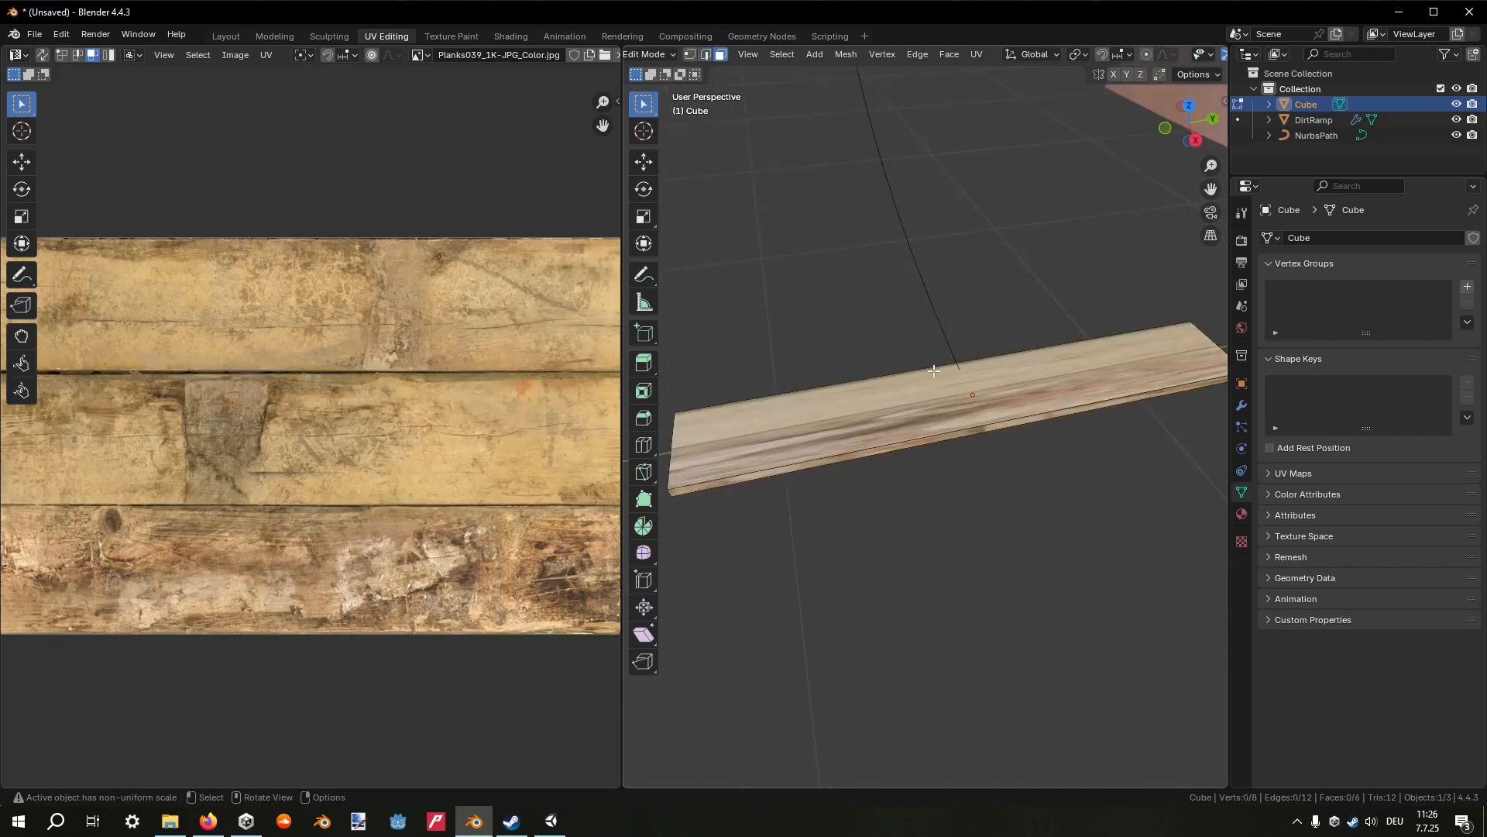
pyautogui.click(925, 389)
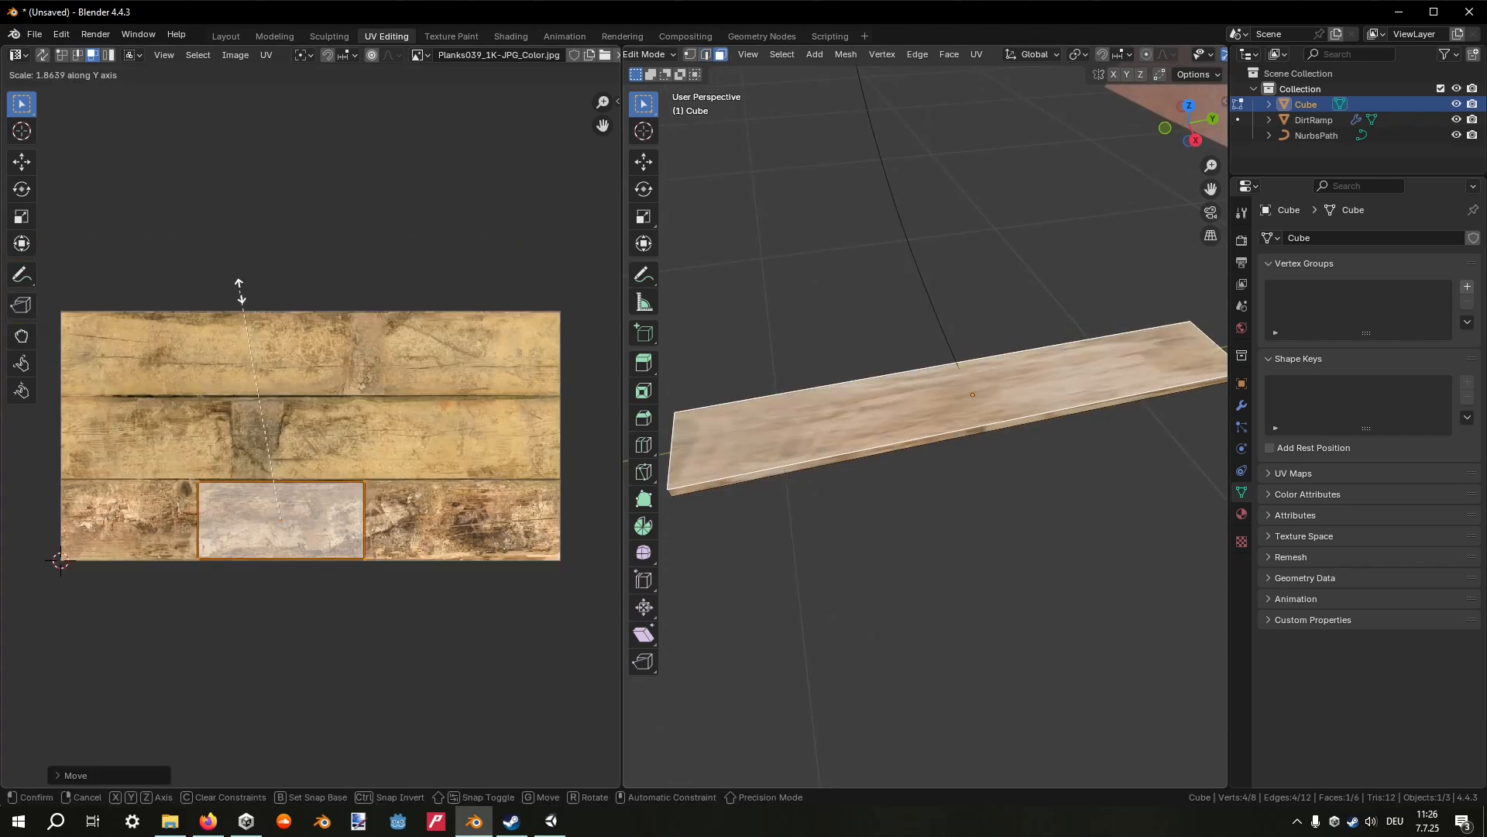
# Scale the top face's UV to the height of the texture's lowest board and widen it along X.
pyautogui.press('s')
pyautogui.press('x')
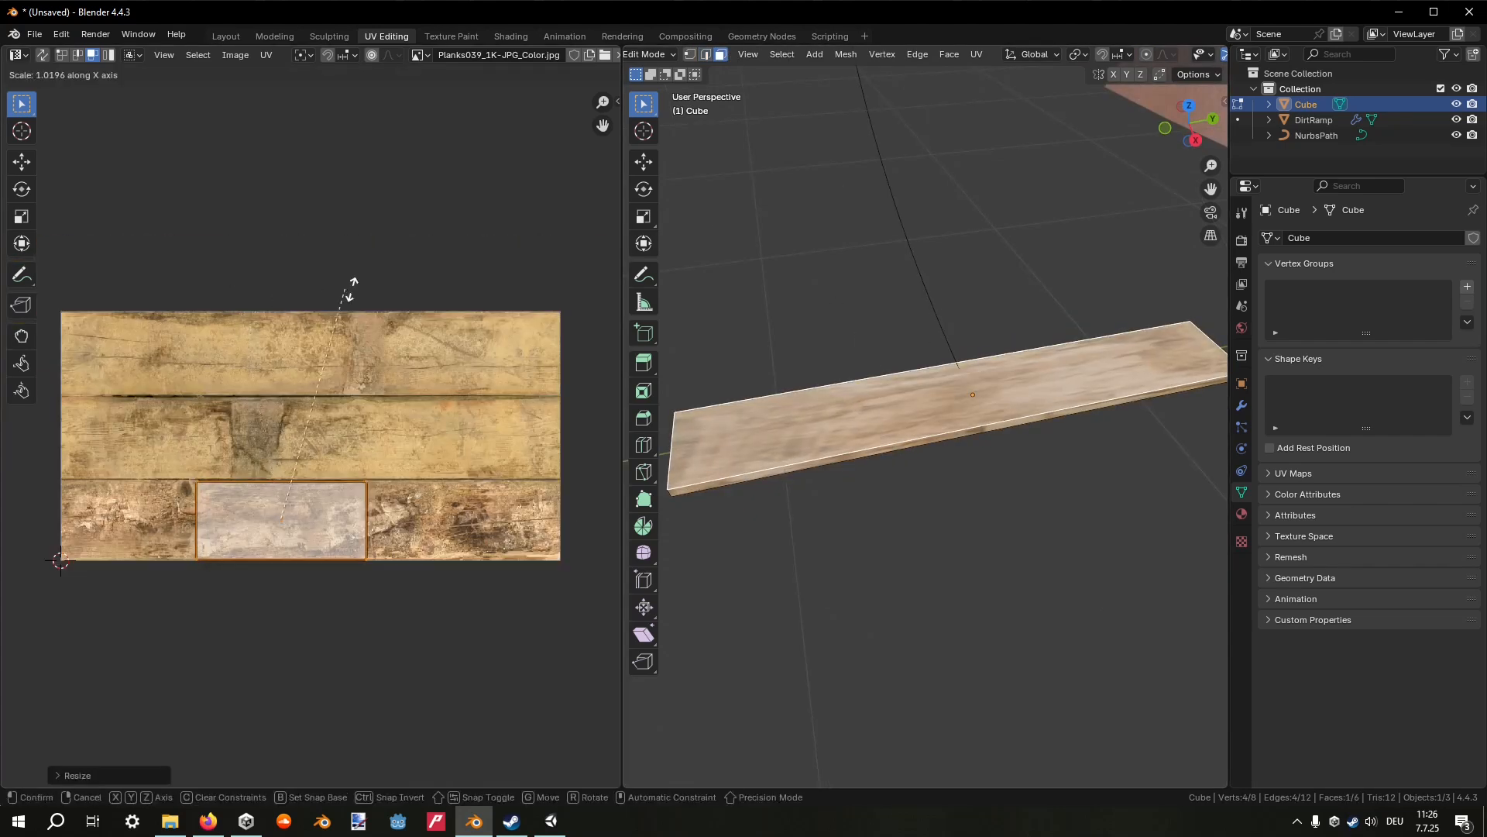
pyautogui.click(255, 296)
pyautogui.press('g')
pyautogui.press('x')
pyautogui.click(279, 303)
# Fit the top face's UV to nearly the full width of the lowest board and inspect the texture on the plank.
pyautogui.press('s')
pyautogui.press('x')
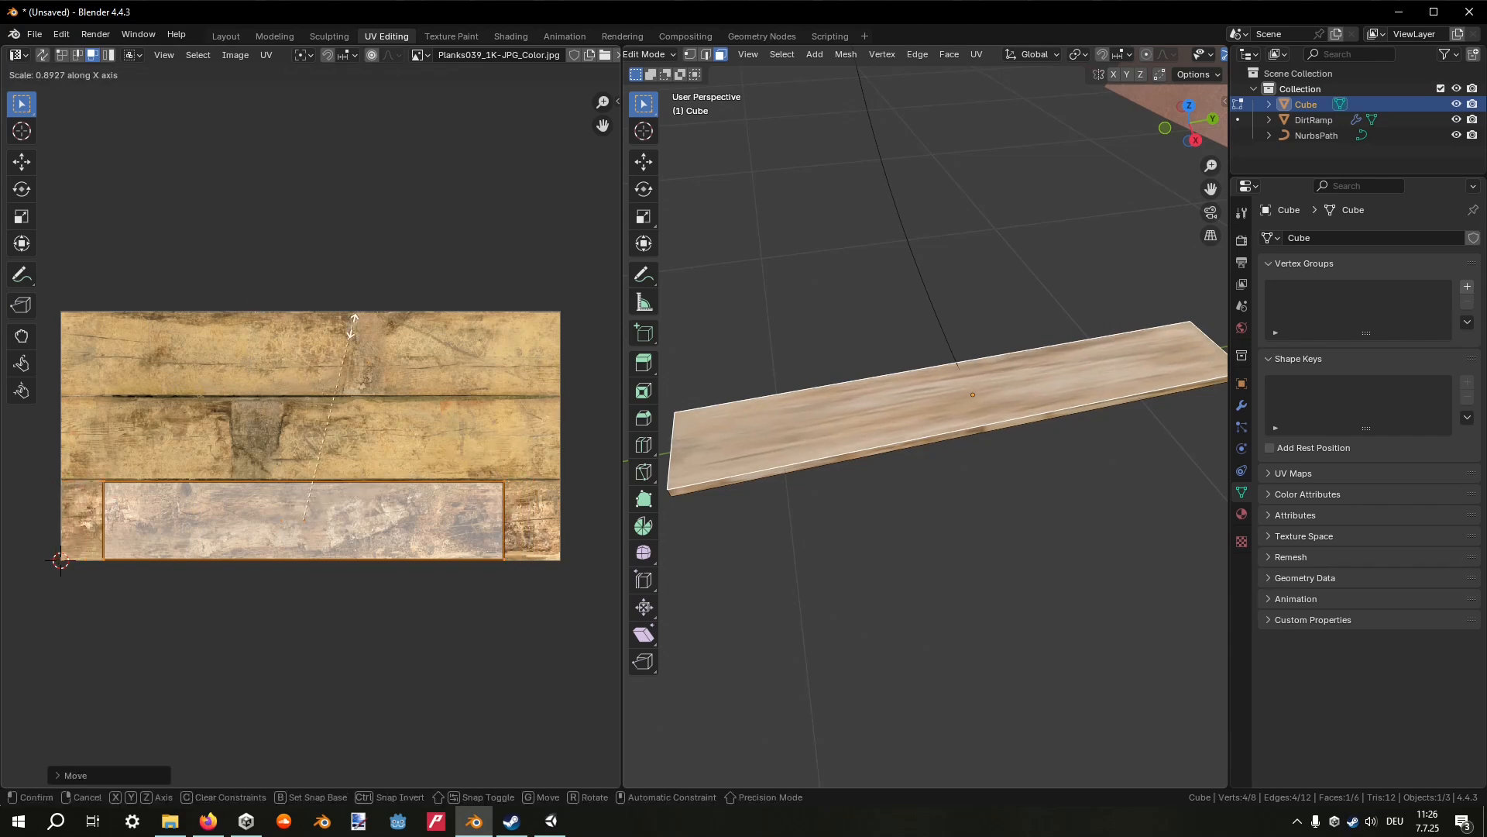
pyautogui.click(253, 287)
pyautogui.press('g')
pyautogui.press('x')
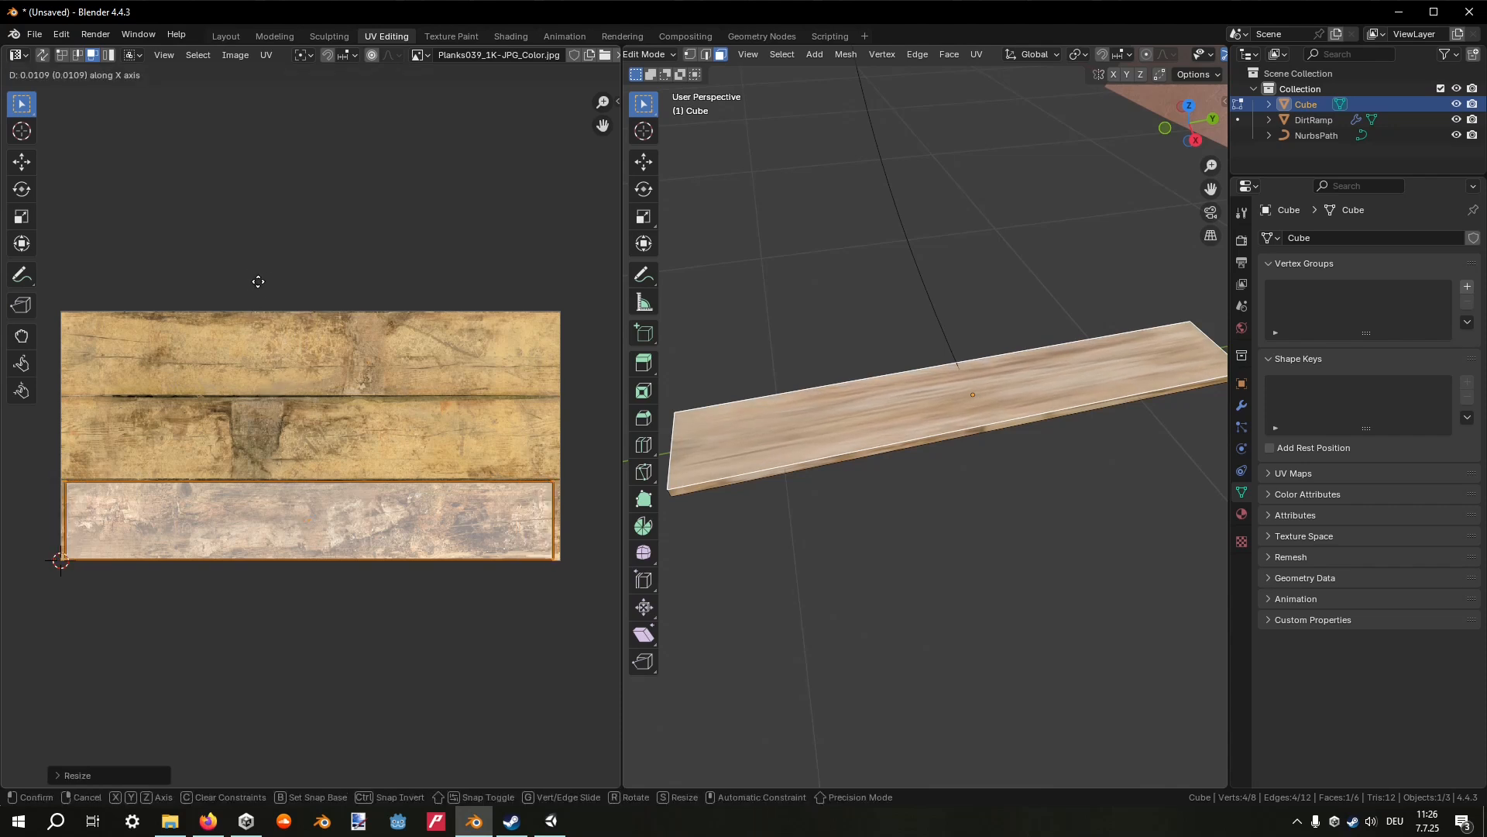
pyautogui.click(258, 281)
pyautogui.scroll(3, 206, 460)
pyautogui.scroll(-3, 286, 495)
pyautogui.moveTo(945, 318); pyautogui.dragTo(893, 396, button='middle')
pyautogui.click(893, 396)
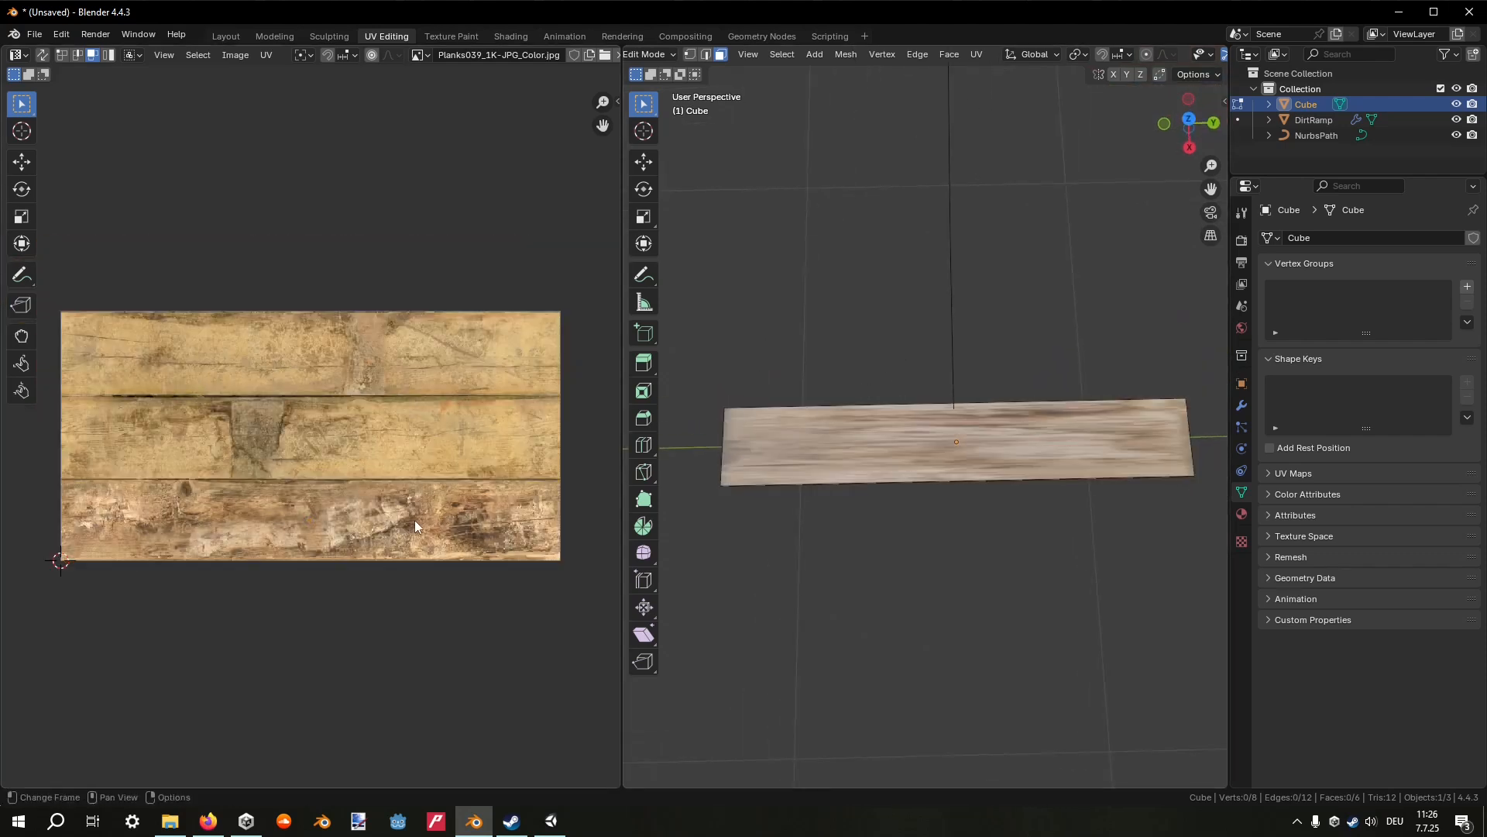
pyautogui.hotkey('ctrl', 'z')
# Rotate the top face's UV by 90 degrees so the texture mapping changes direction.
pyautogui.press('s')
pyautogui.press('x')
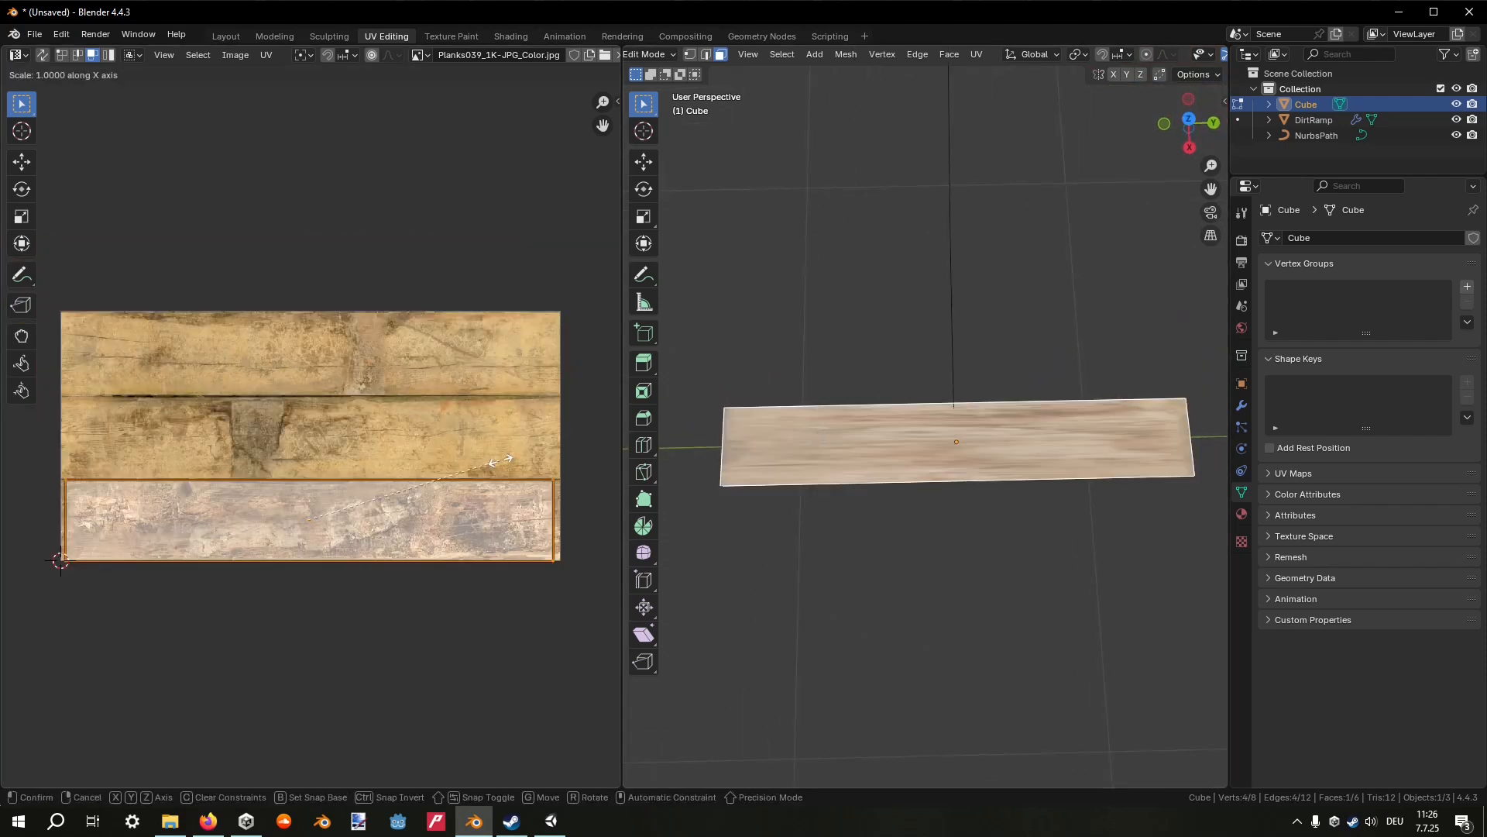
pyautogui.click(501, 465)
pyautogui.press('r')
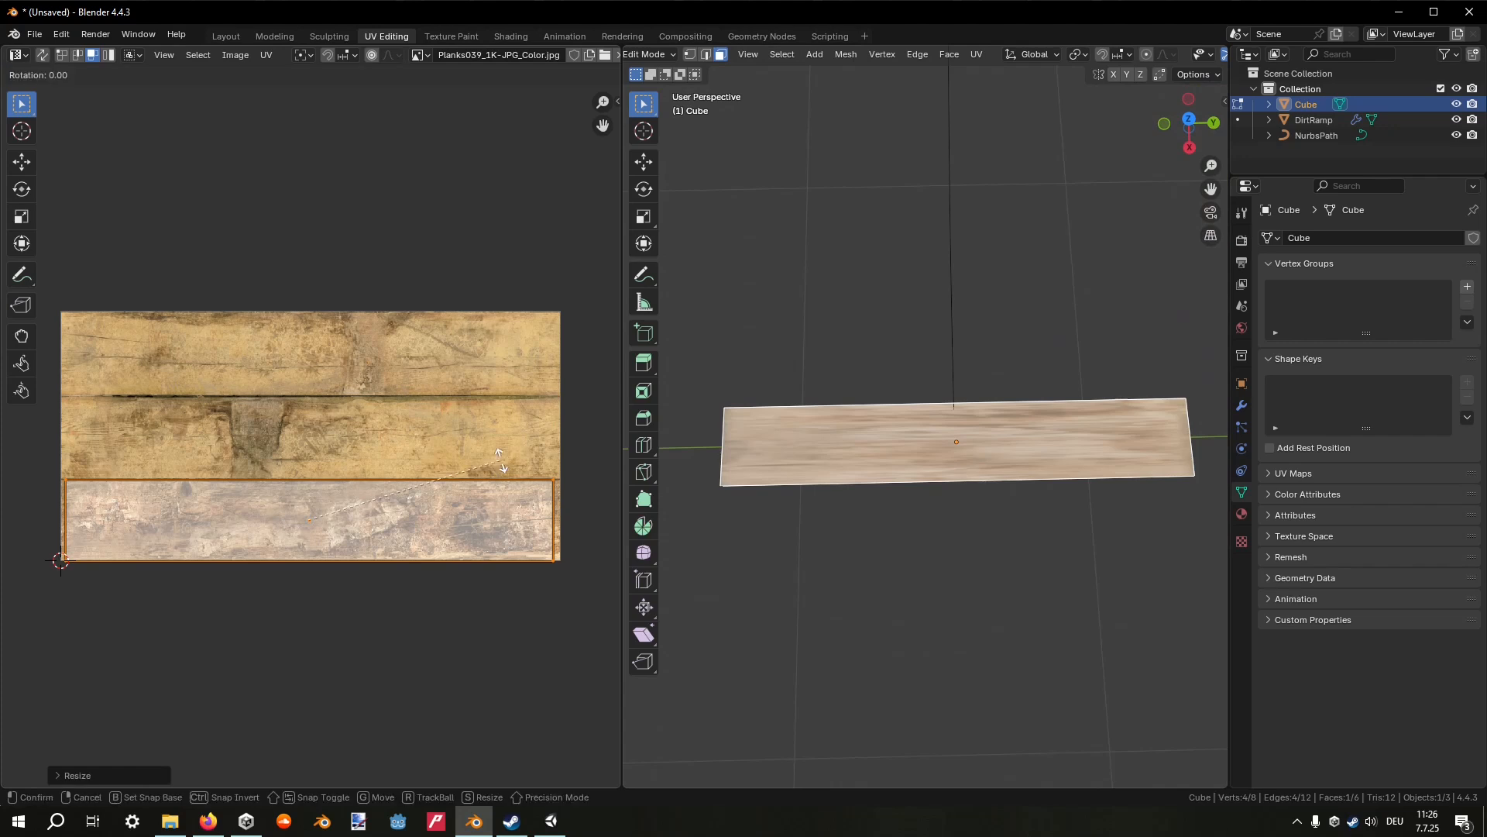
pyautogui.write('90')
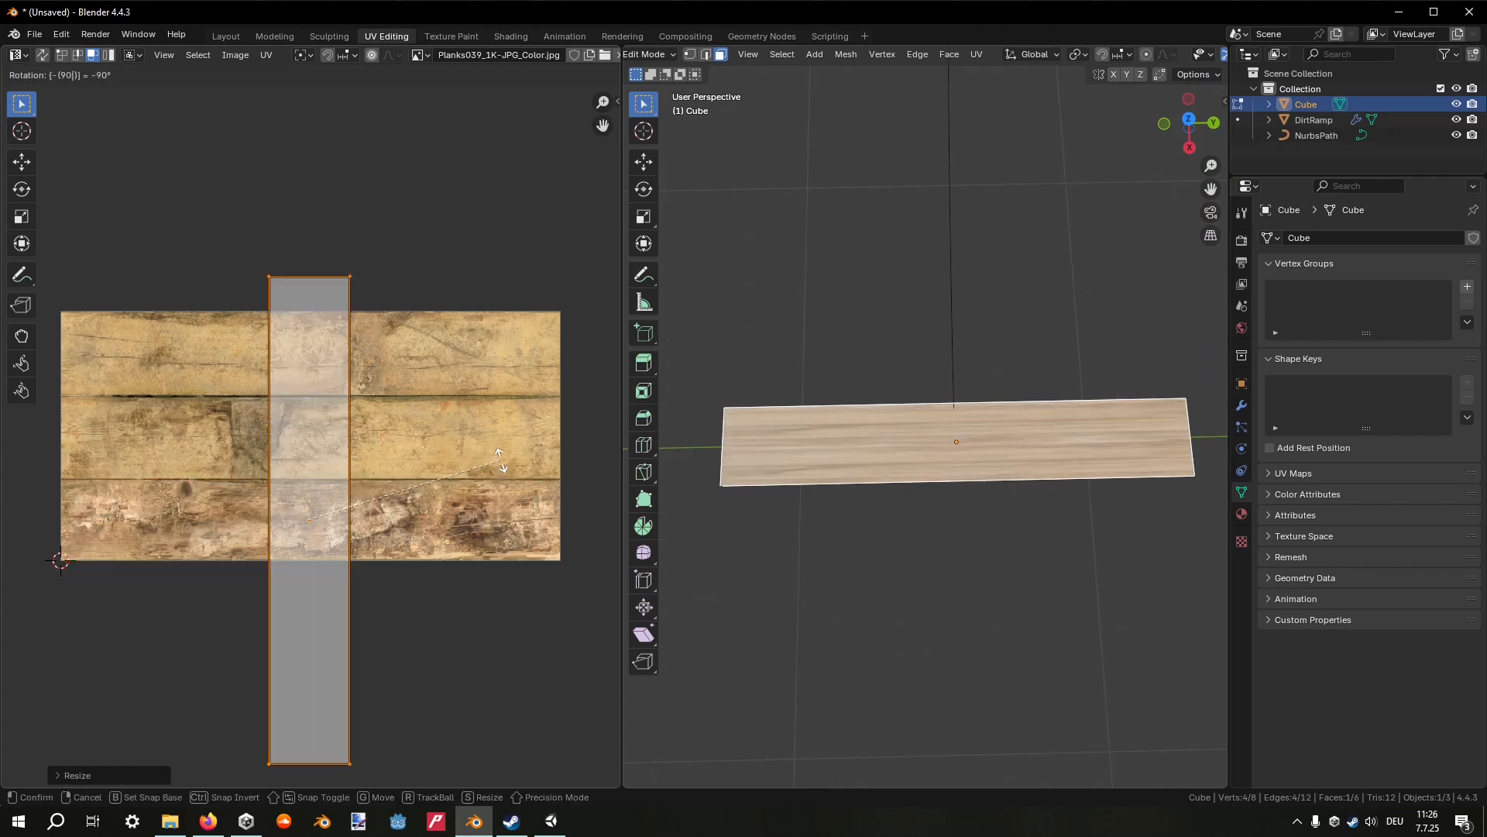
pyautogui.press('Return')
# Scale the rotated UV along Y to the lowest board's height and along X to nearly its full width.
pyautogui.press('s')
pyautogui.press('y')
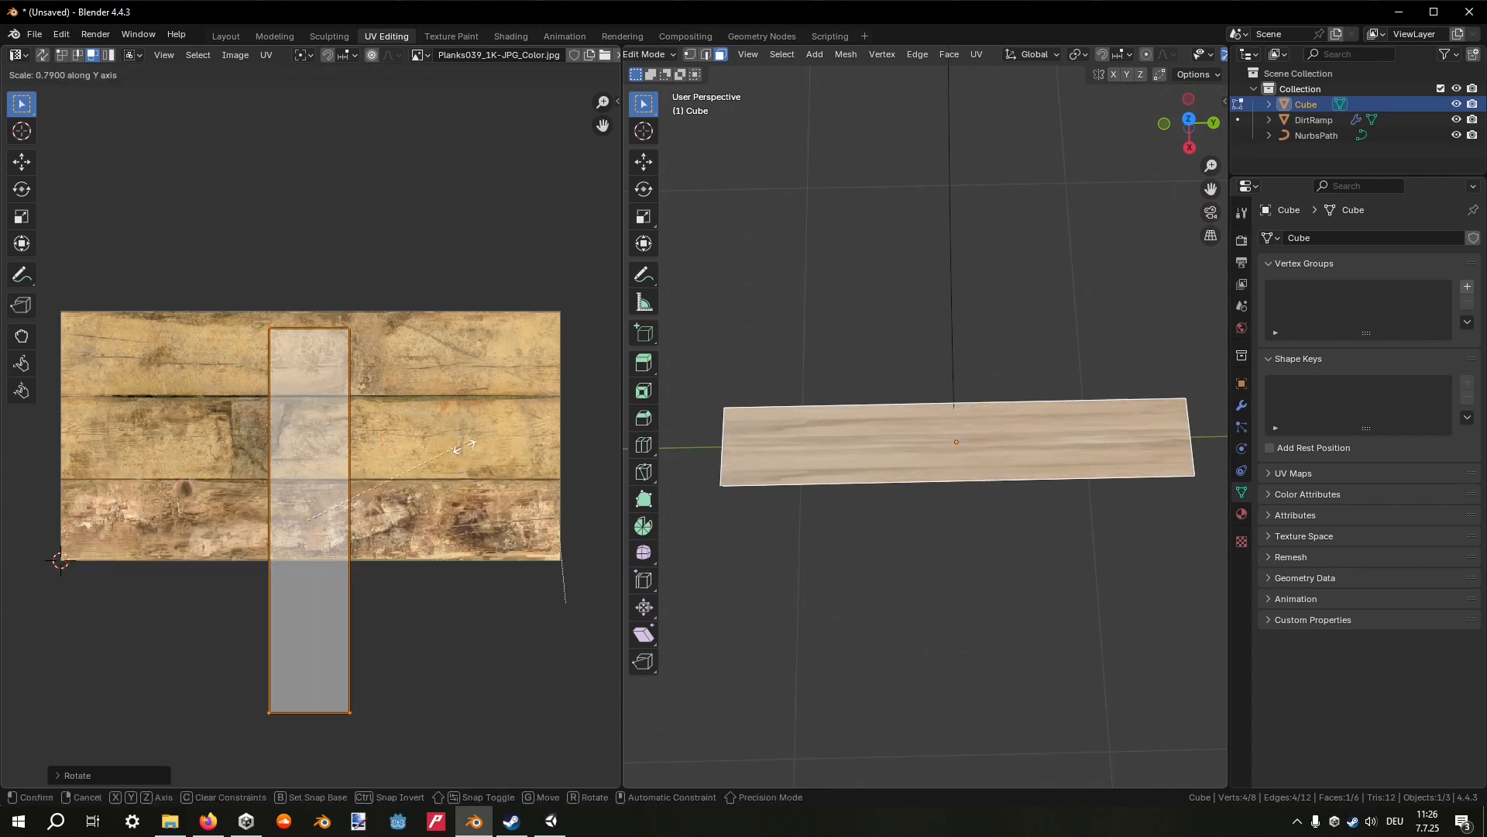
pyautogui.click(343, 537)
pyautogui.press('s')
pyautogui.press('x')
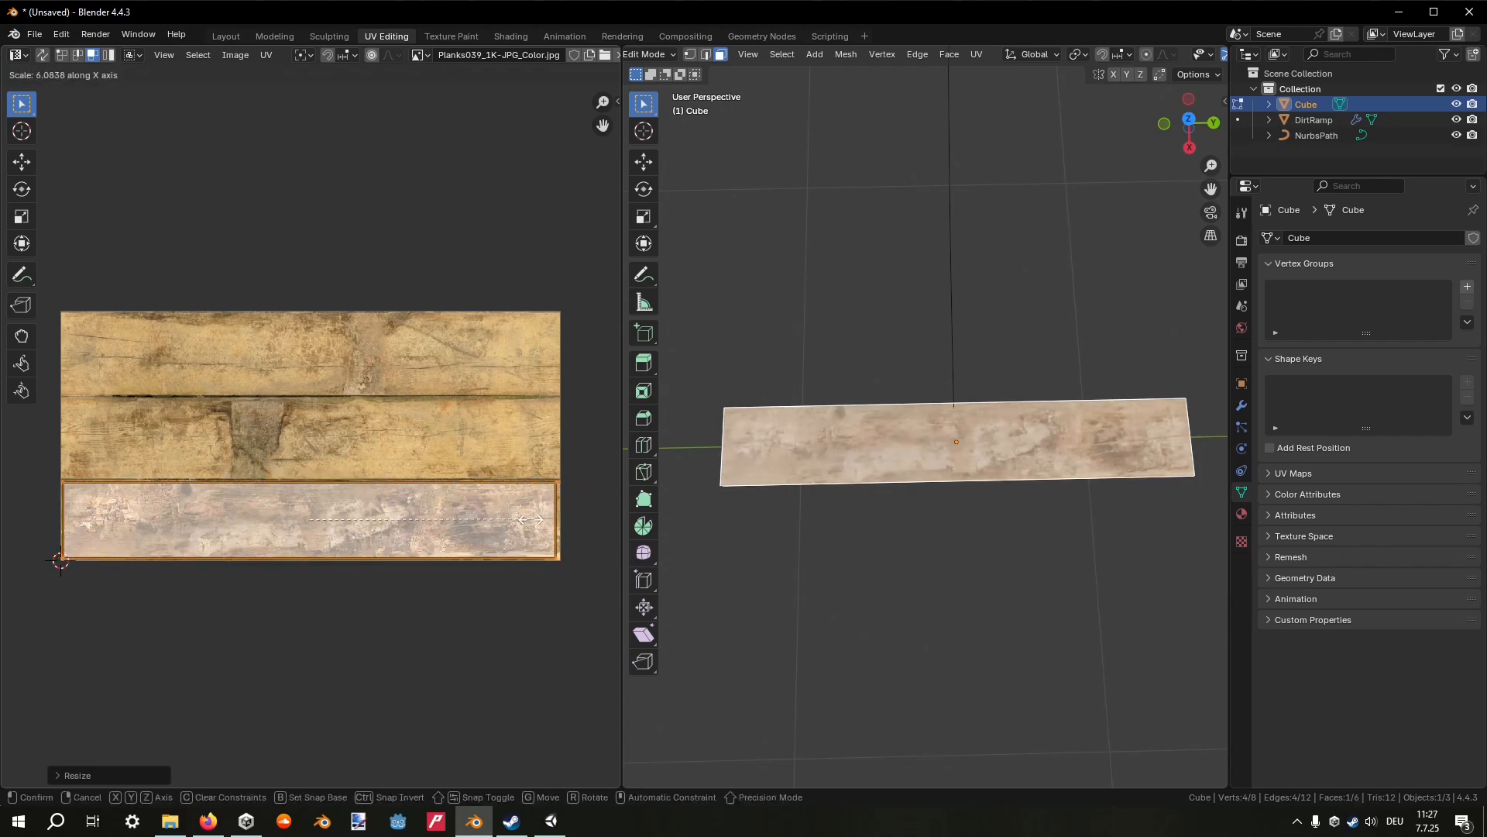
pyautogui.click(531, 525)
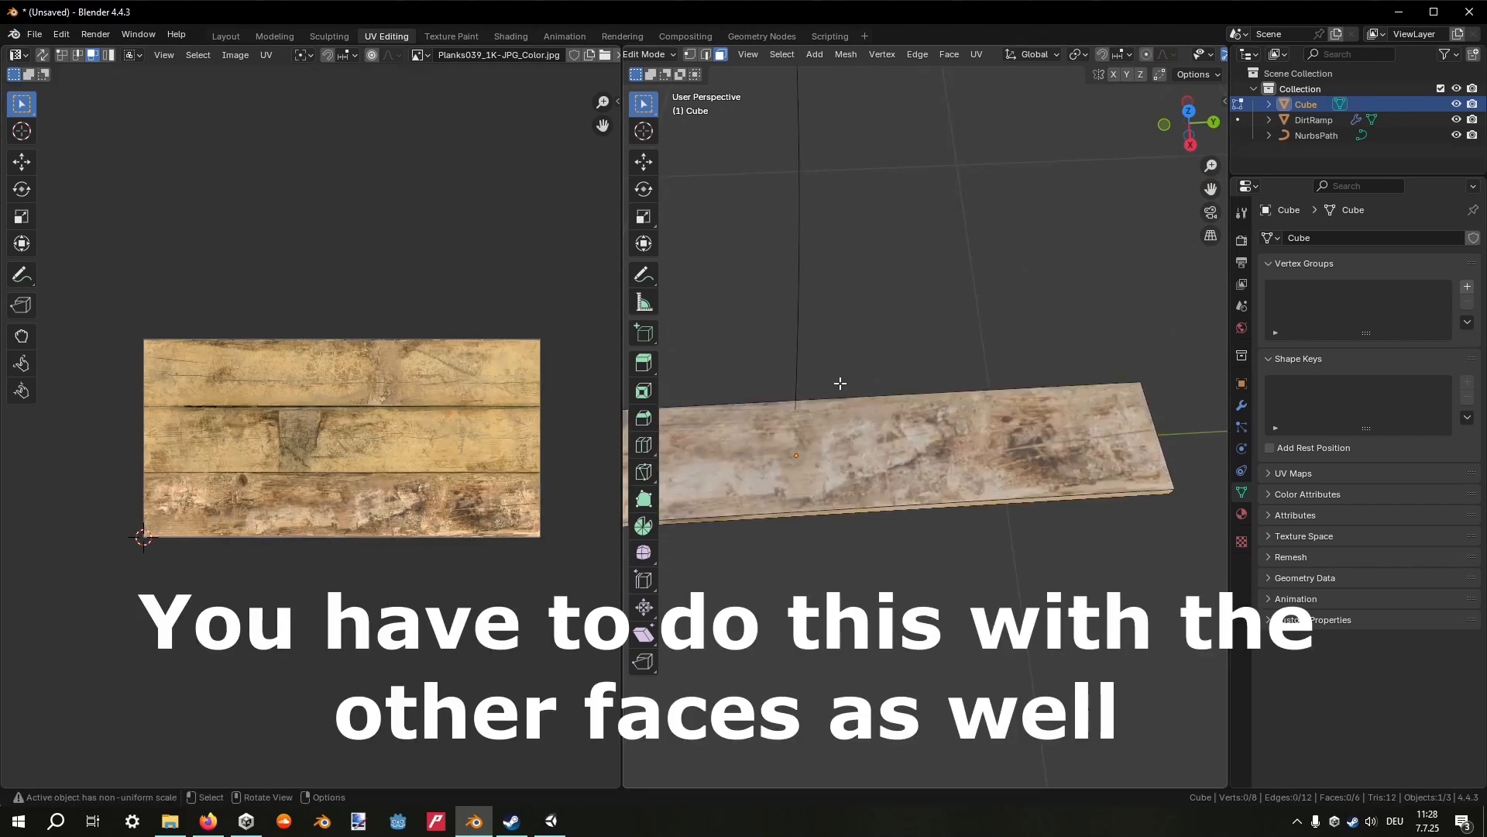
# Return to the Layout workspace and display the textured plank in material preview beside the dirt ramp.
pyautogui.moveTo(860, 348); pyautogui.dragTo(782, 304, button='middle')
pyautogui.scroll(-2, 851, 323)
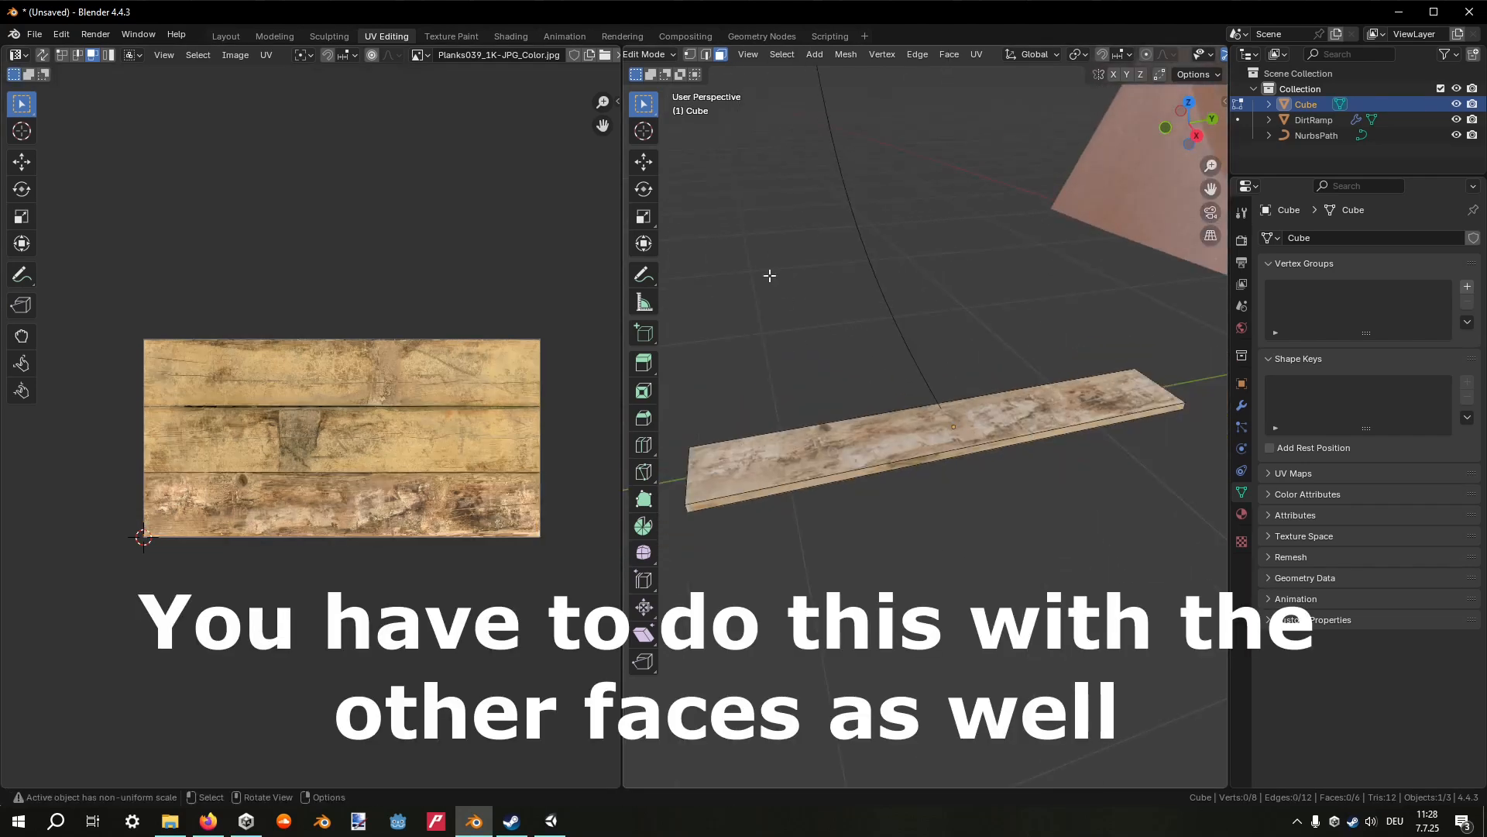
pyautogui.click(223, 36)
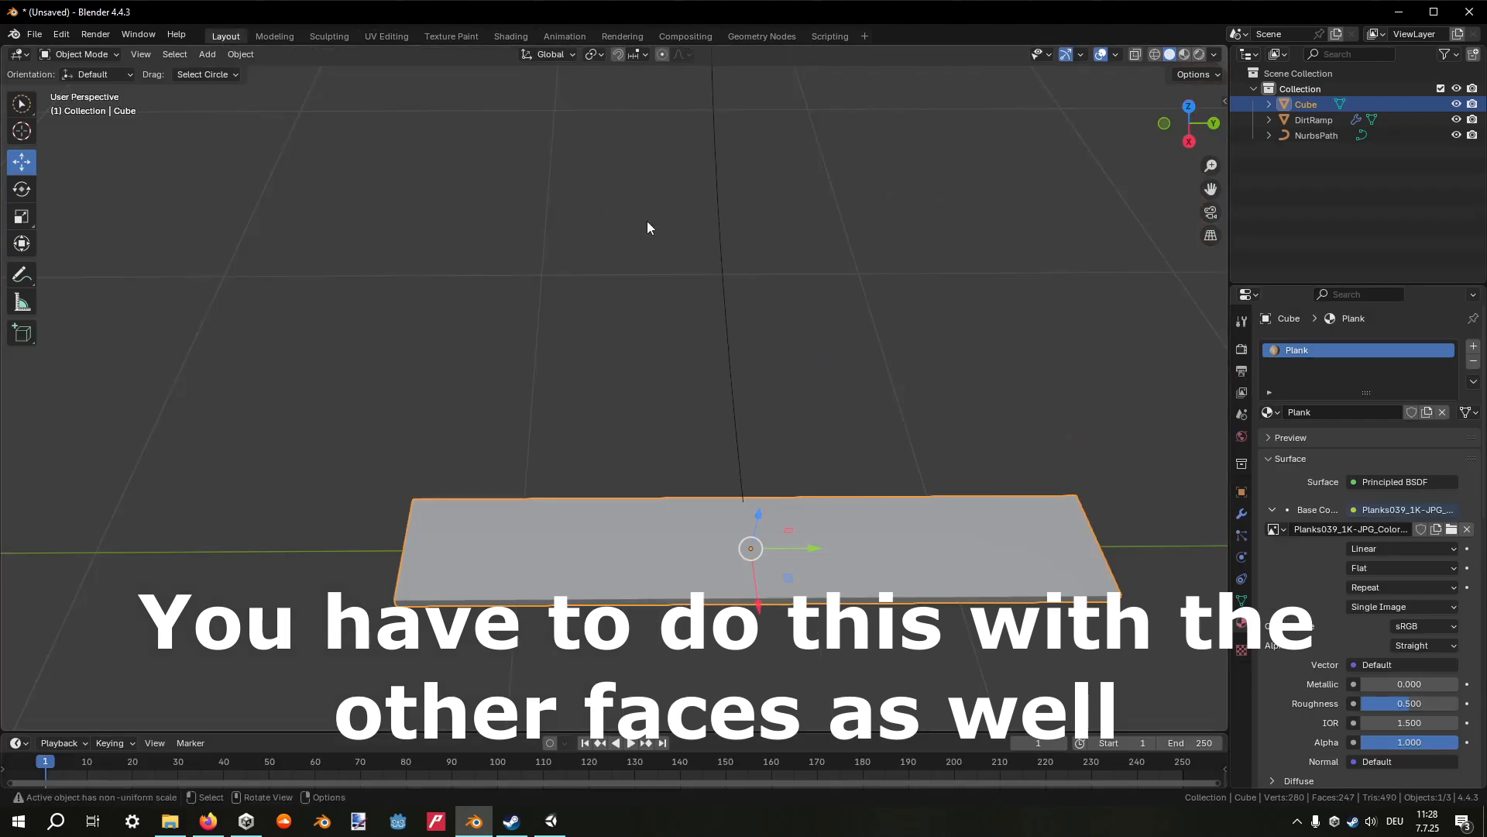
pyautogui.moveTo(773, 430); pyautogui.dragTo(743, 356, button='middle')
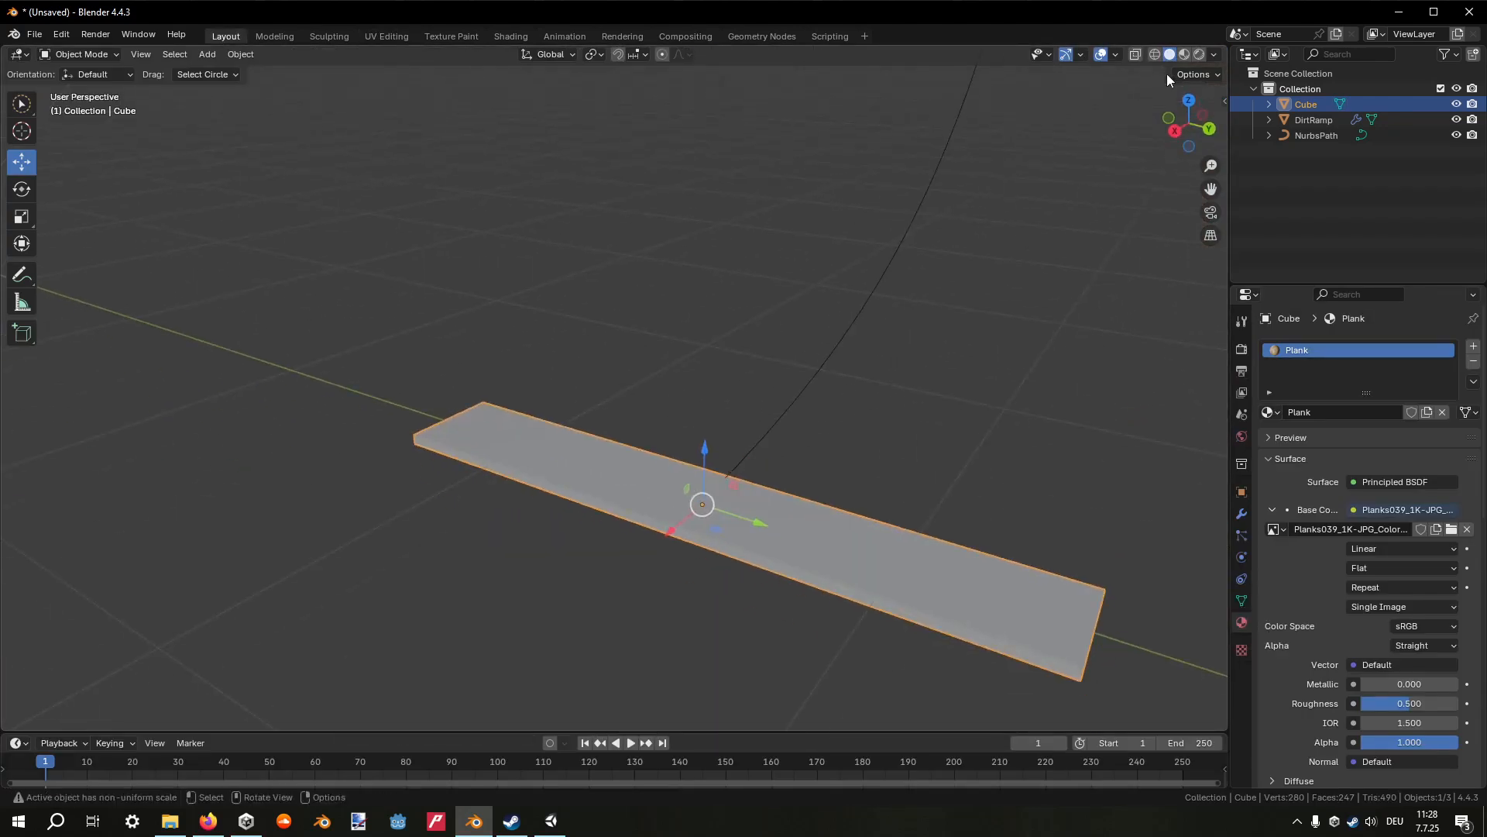
pyautogui.click(1184, 54)
pyautogui.moveTo(1034, 165)
pyautogui.mouseDown(button='middle')
pyautogui.moveTo(747, 382)
pyautogui.moveTo(944, 340)
pyautogui.moveTo(873, 405)
pyautogui.moveTo(790, 428)
pyautogui.moveTo(671, 422)
pyautogui.mouseUp(button='middle')
pyautogui.click(770, 416)
pyautogui.click(670, 422)
pyautogui.moveTo(528, 381); pyautogui.dragTo(752, 417, button='middle')
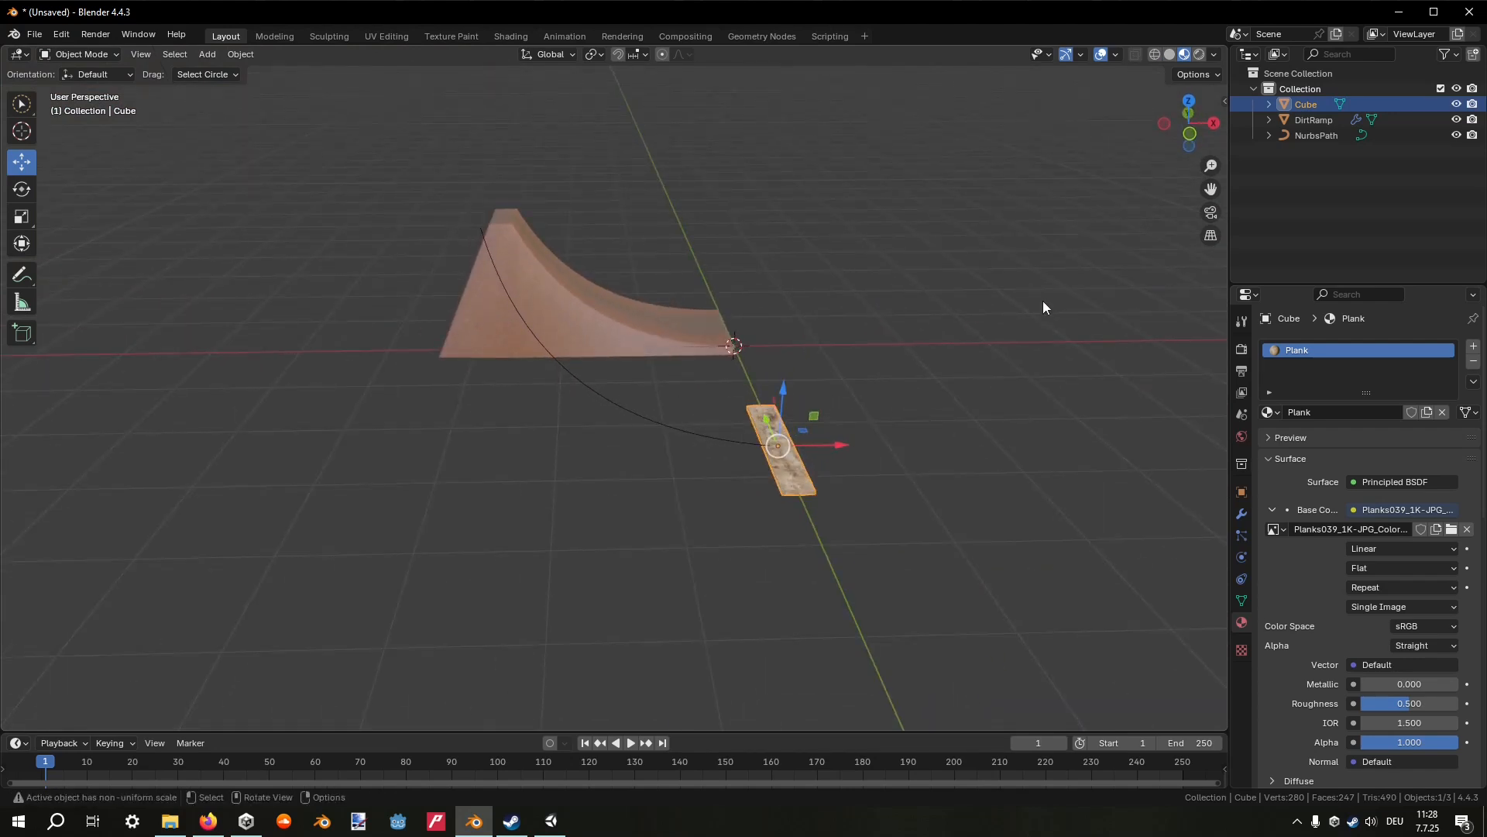
# Add an Array modifier to the plank with a count of 5 and a relative X offset of 1.1.
pyautogui.click(1241, 514)
pyautogui.click(1346, 345)
pyautogui.moveTo(1345, 344)
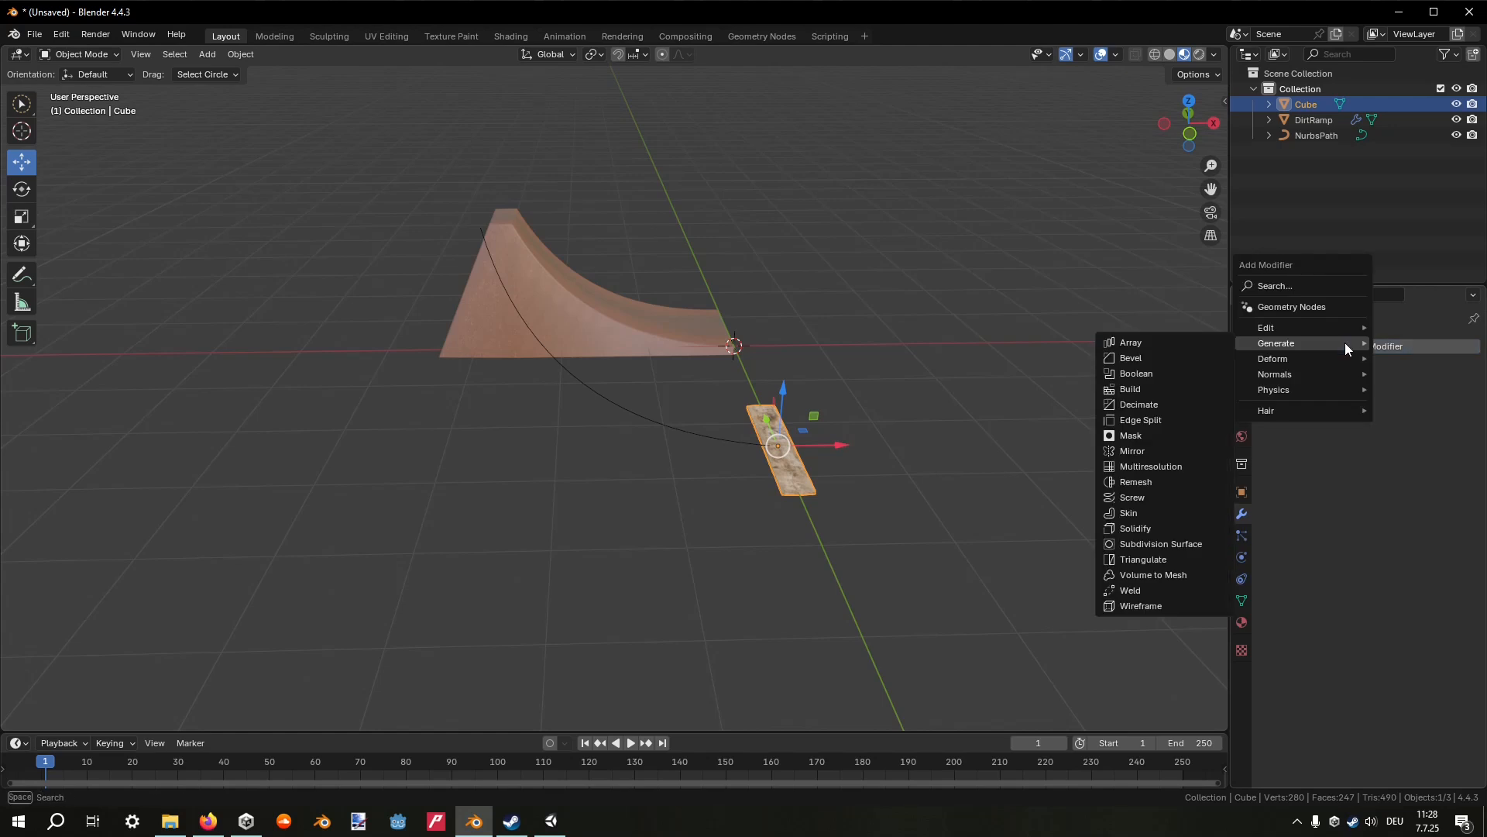
pyautogui.click(1187, 347)
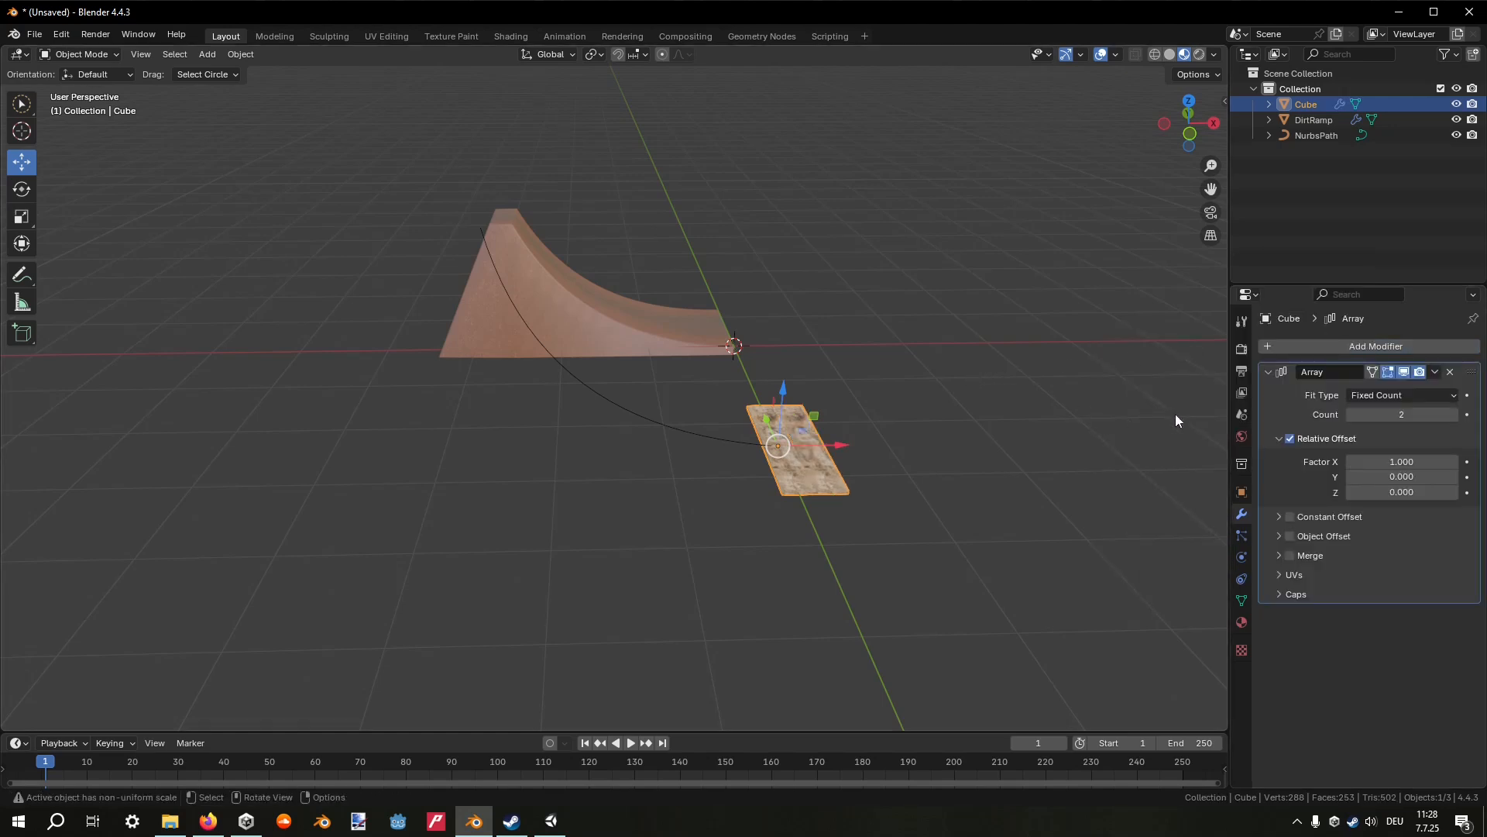
pyautogui.click(1454, 415)
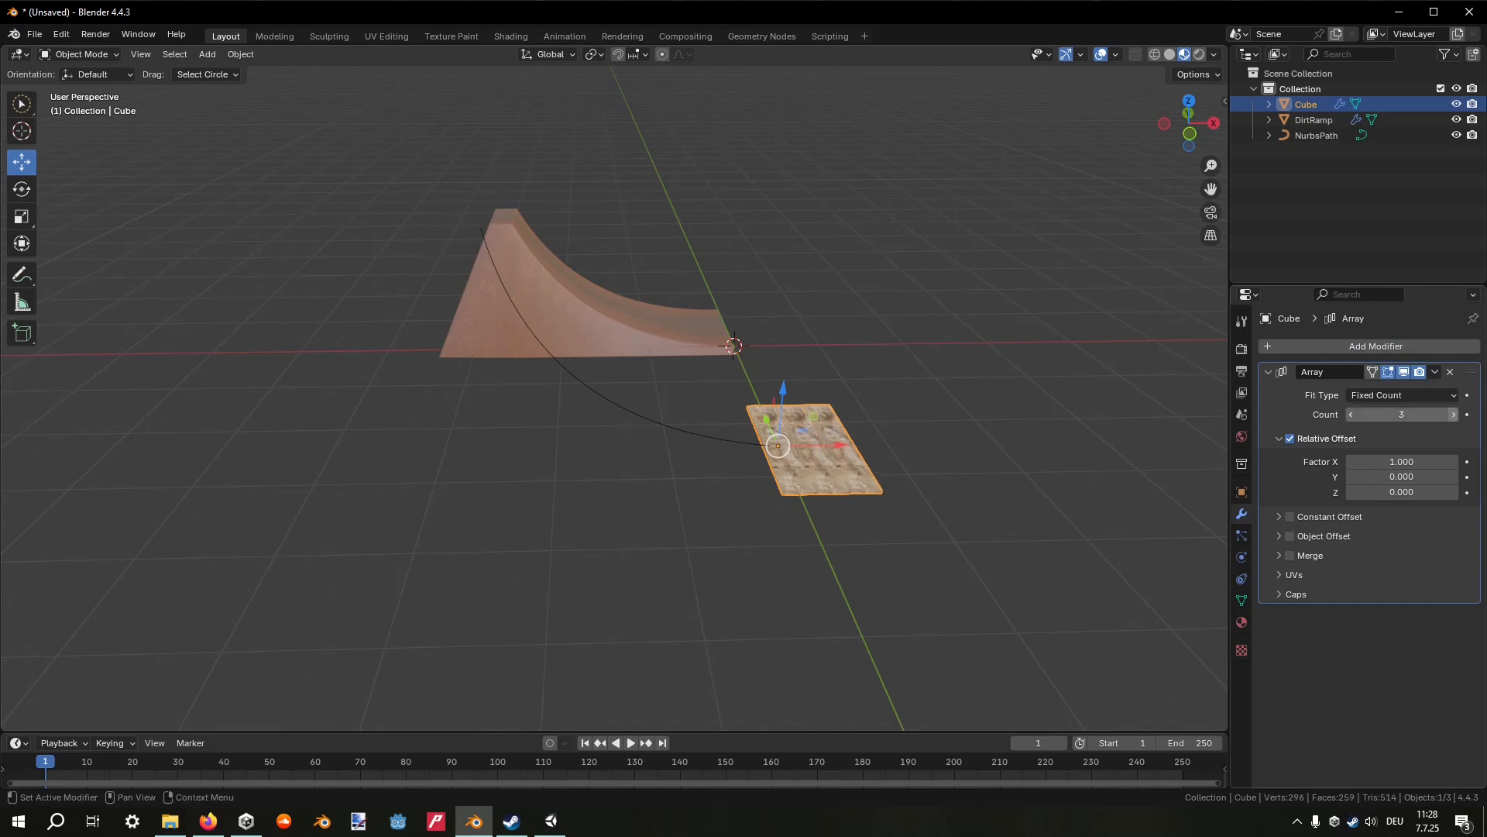
pyautogui.click(1454, 415)
pyautogui.click(1454, 415)
pyautogui.moveTo(1050, 403); pyautogui.dragTo(1188, 395, button='middle')
pyautogui.scroll(2, 1050, 426)
pyautogui.click(1454, 462)
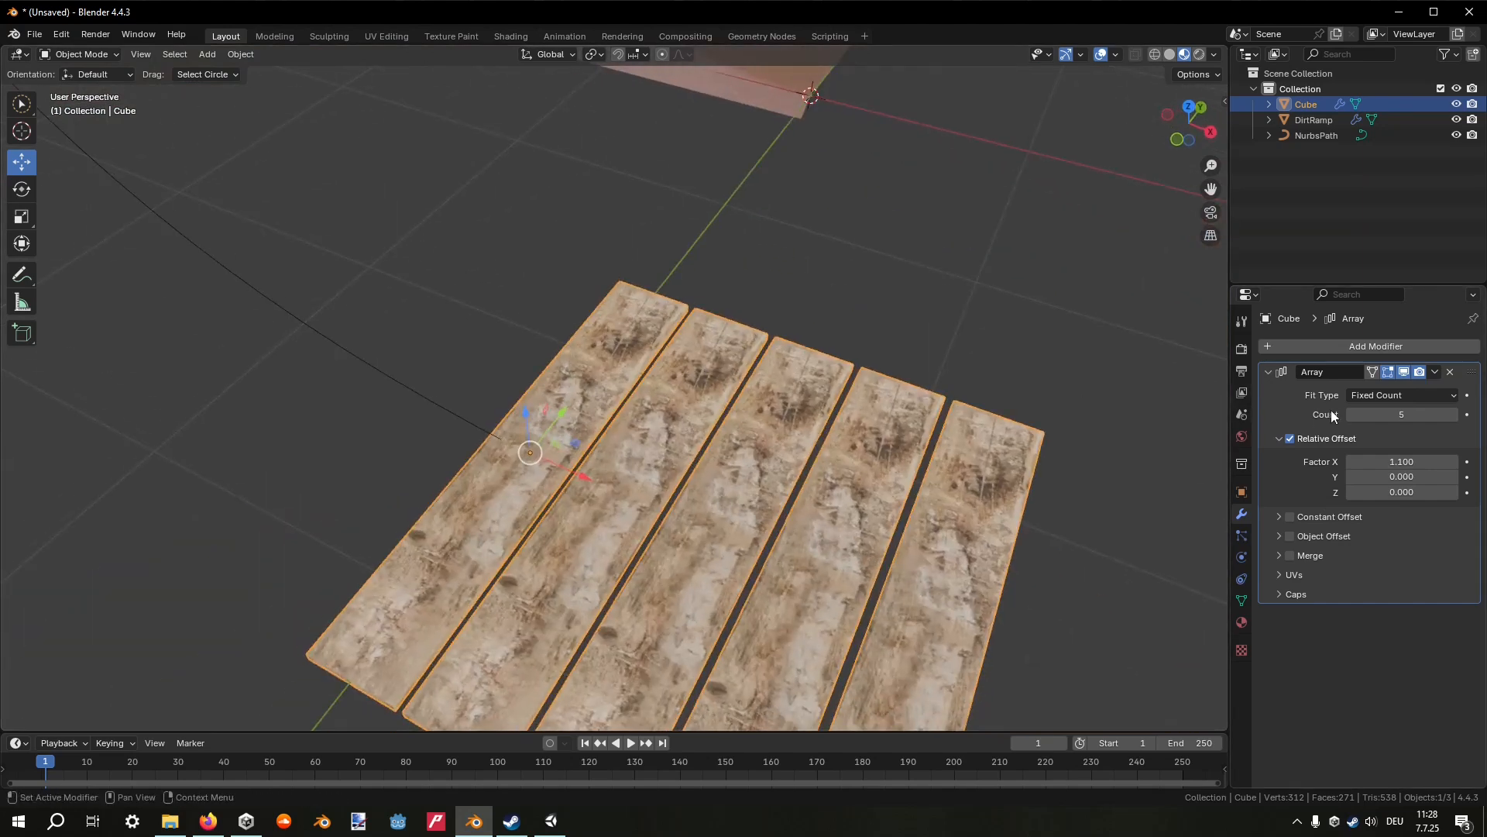
# Lower the plank array's count to 1 and raise it back to 5.
pyautogui.click(1351, 411)
pyautogui.click(1351, 412)
pyautogui.click(1352, 412)
pyautogui.click(1351, 411)
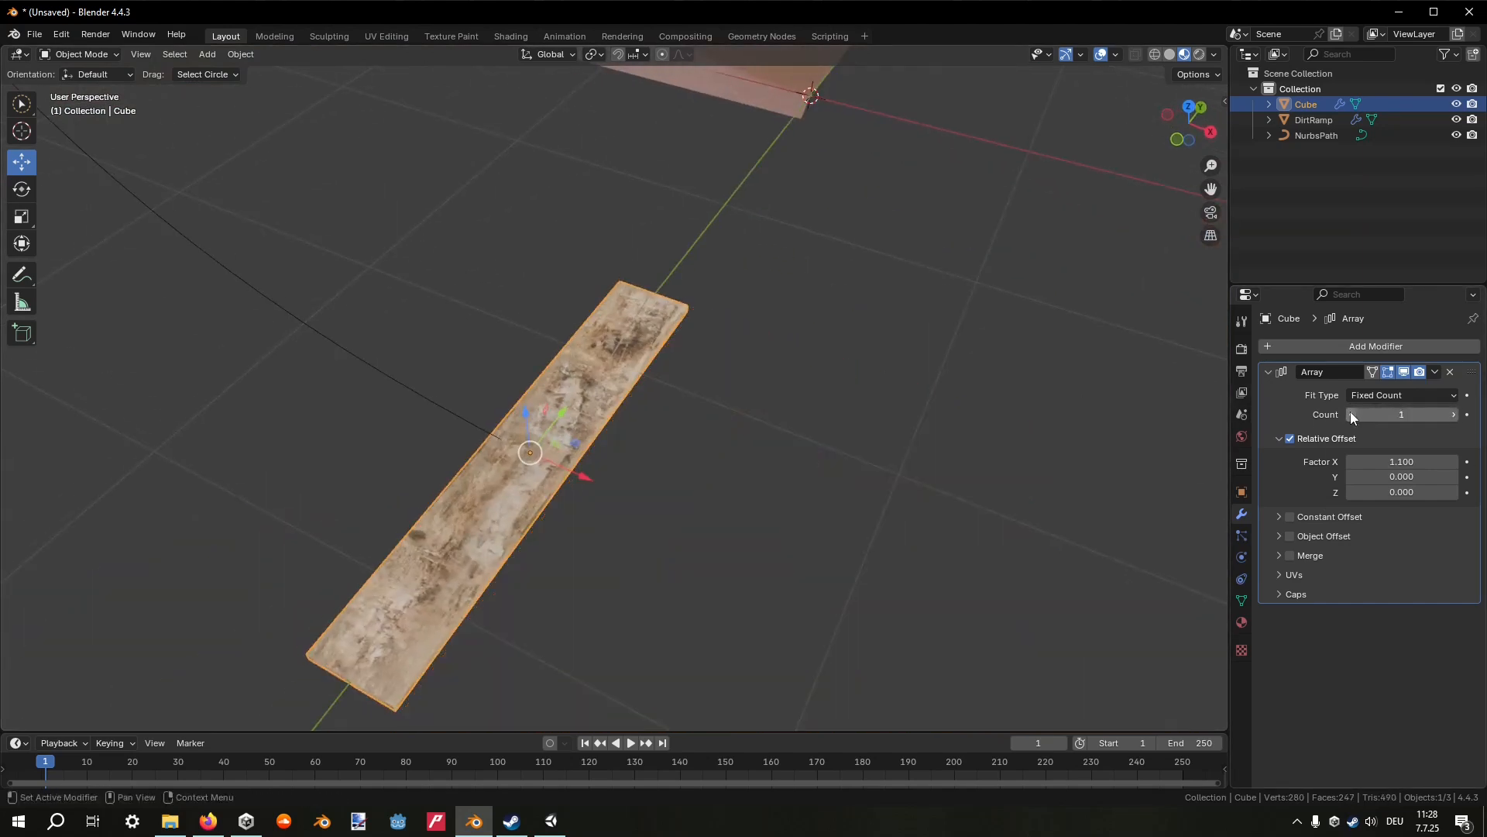
pyautogui.click(1453, 414)
pyautogui.click(1453, 414)
pyautogui.click(1453, 415)
pyautogui.click(1453, 415)
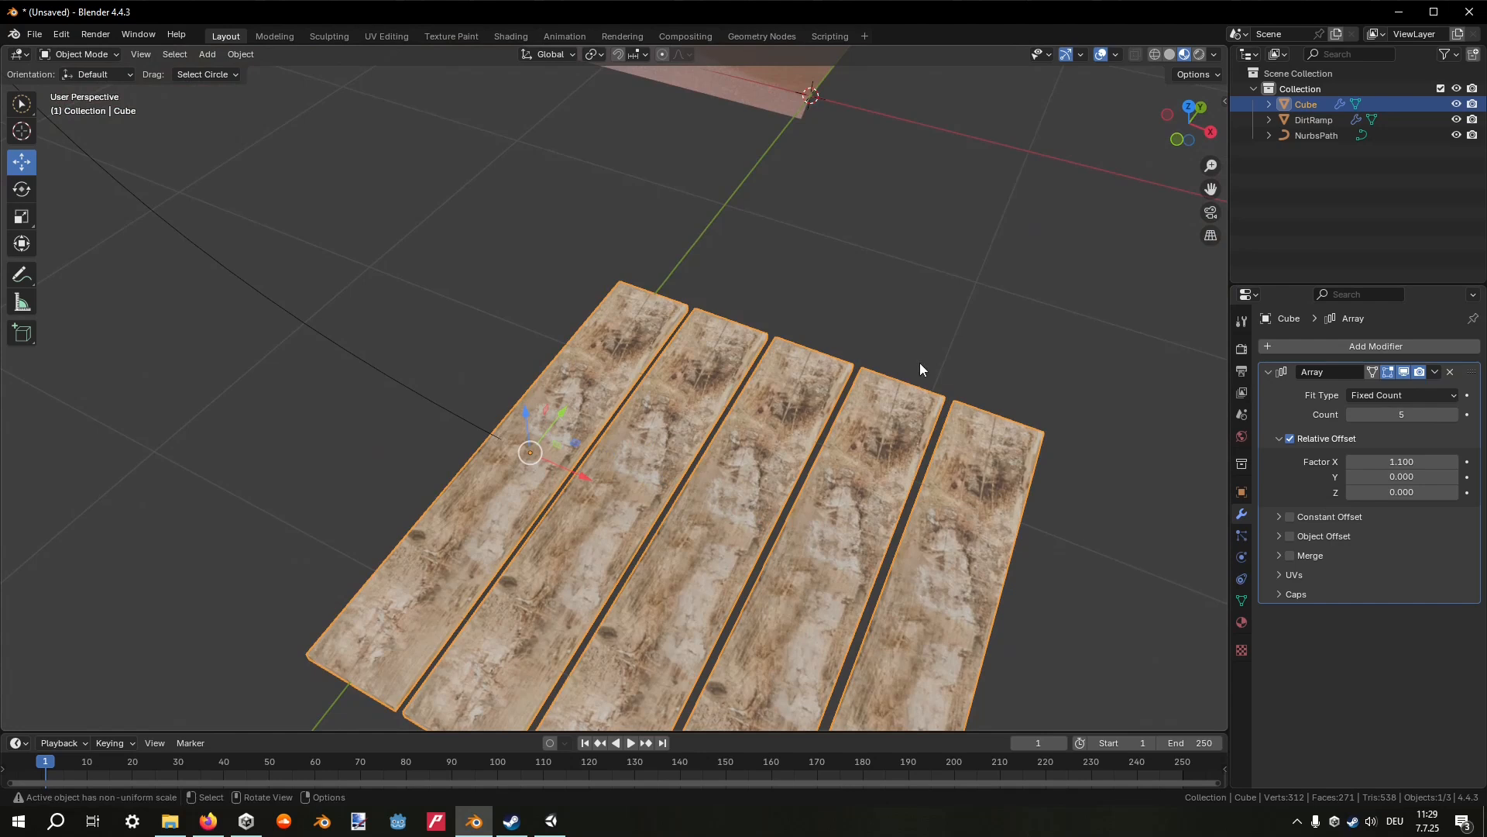
# Set the array's relative X offset to -1.1 so the planks repeat in the opposite direction.
pyautogui.scroll(-4, 919, 362)
pyautogui.click(1394, 461)
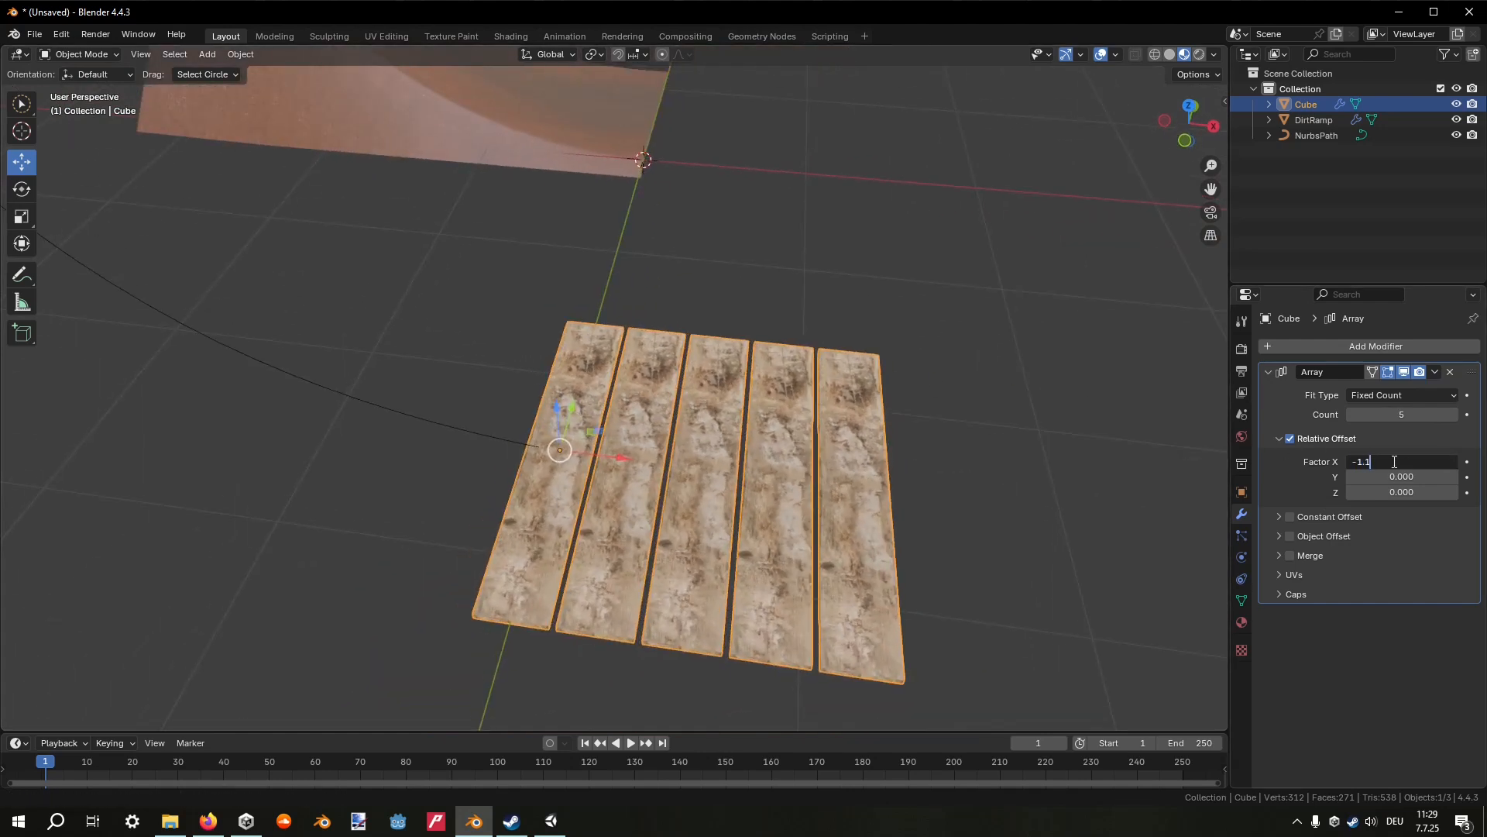
pyautogui.press('Return')
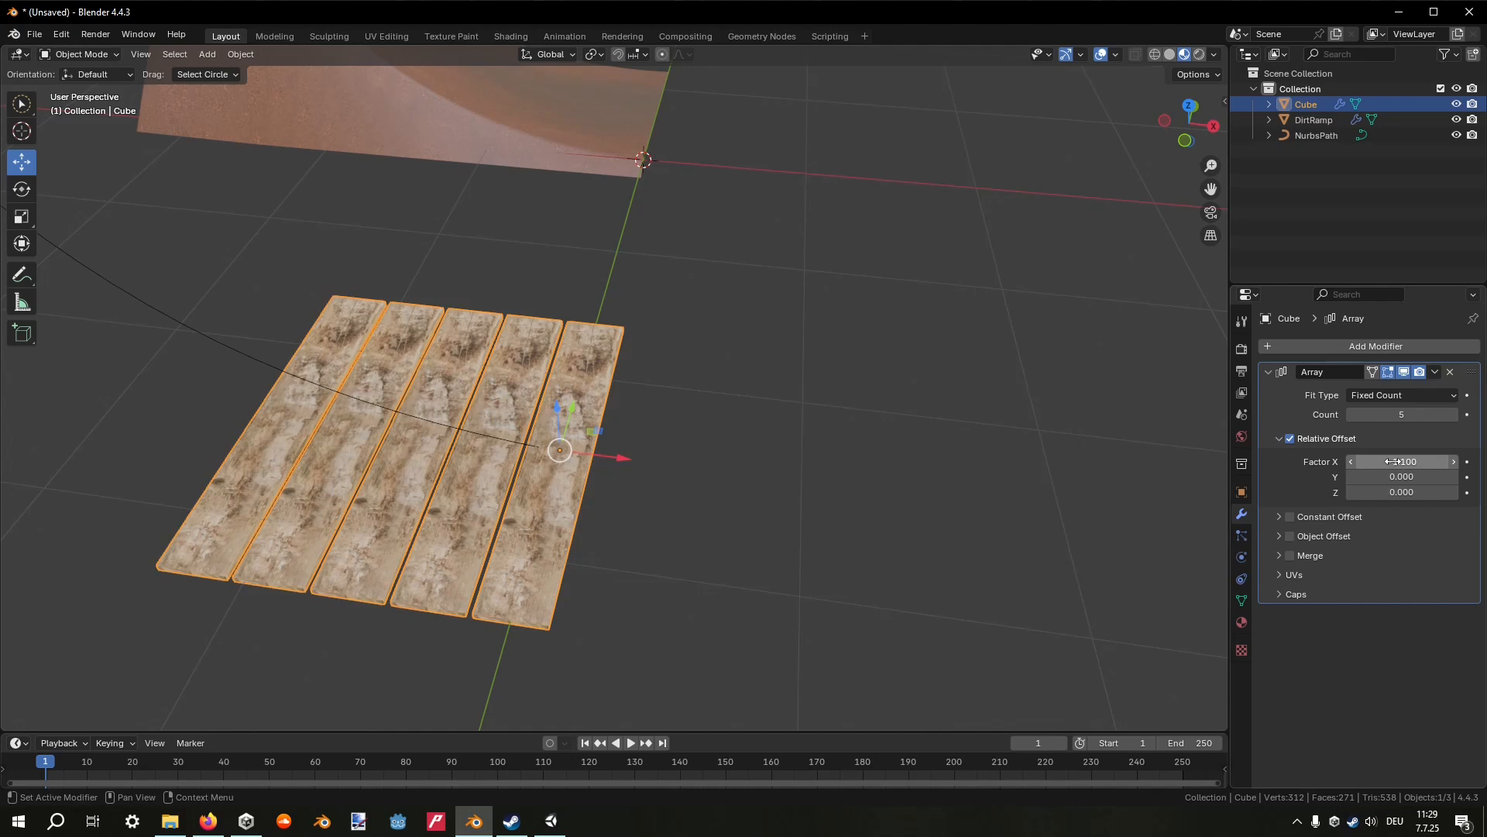
# Add a Curve modifier to the plank array with NurbsPath as its curve object.
pyautogui.moveTo(1165, 122); pyautogui.dragTo(785, 350)
pyautogui.click(1336, 346)
pyautogui.moveTo(1306, 345)
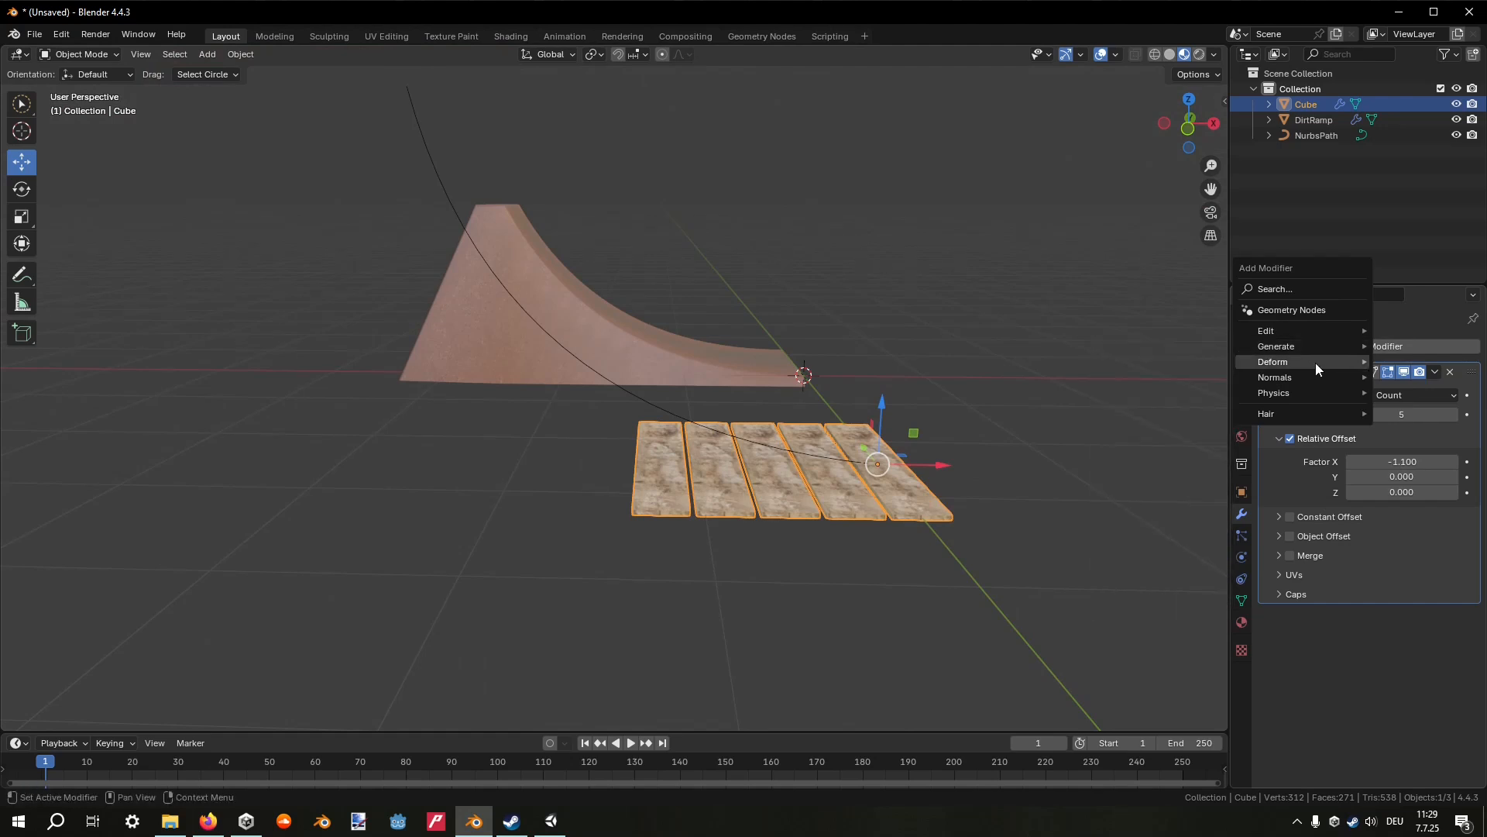
pyautogui.moveTo(1309, 361)
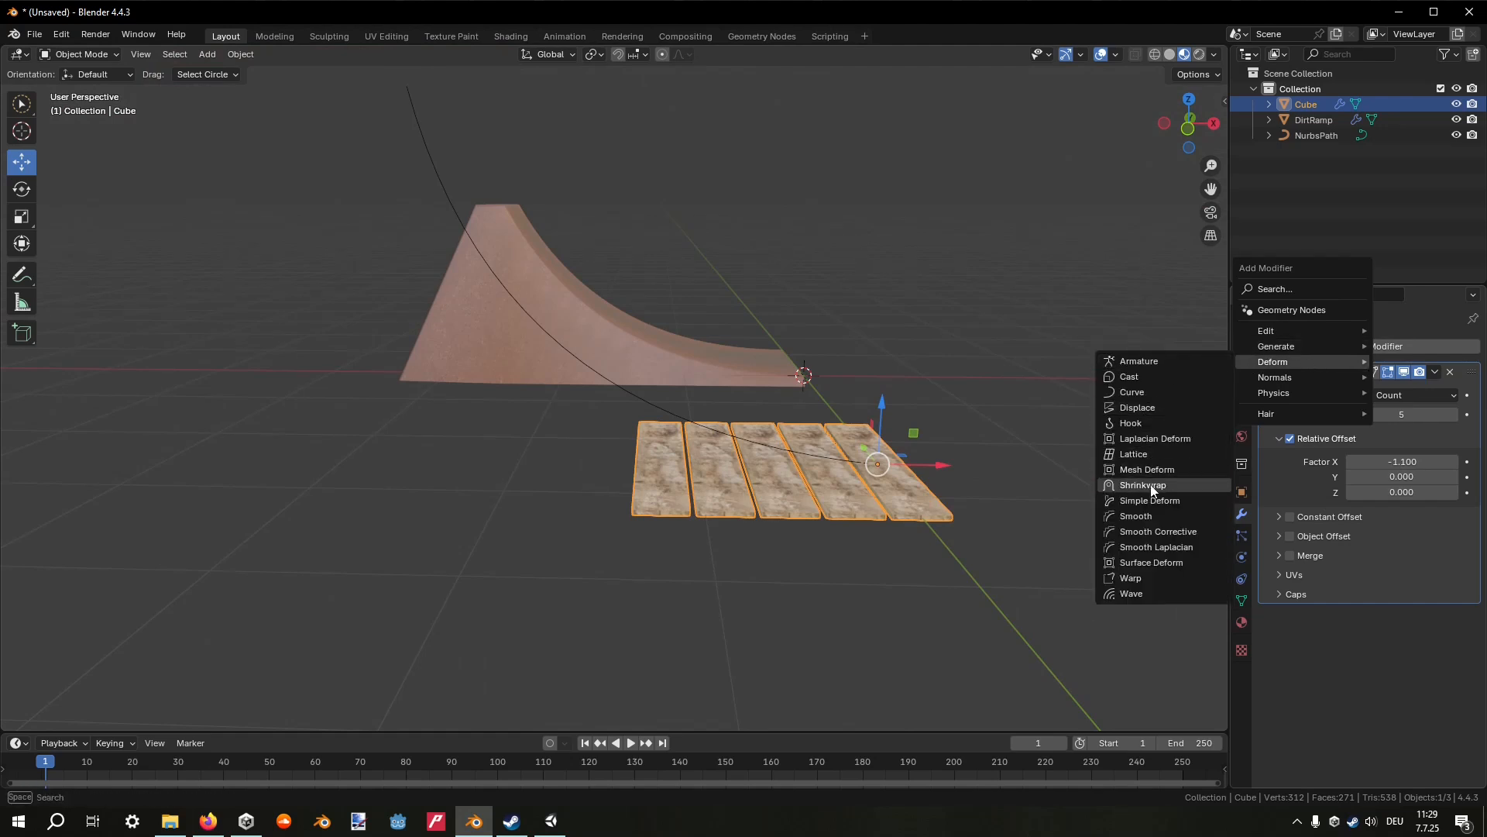
pyautogui.click(1142, 392)
pyautogui.scroll(-1, 1119, 348)
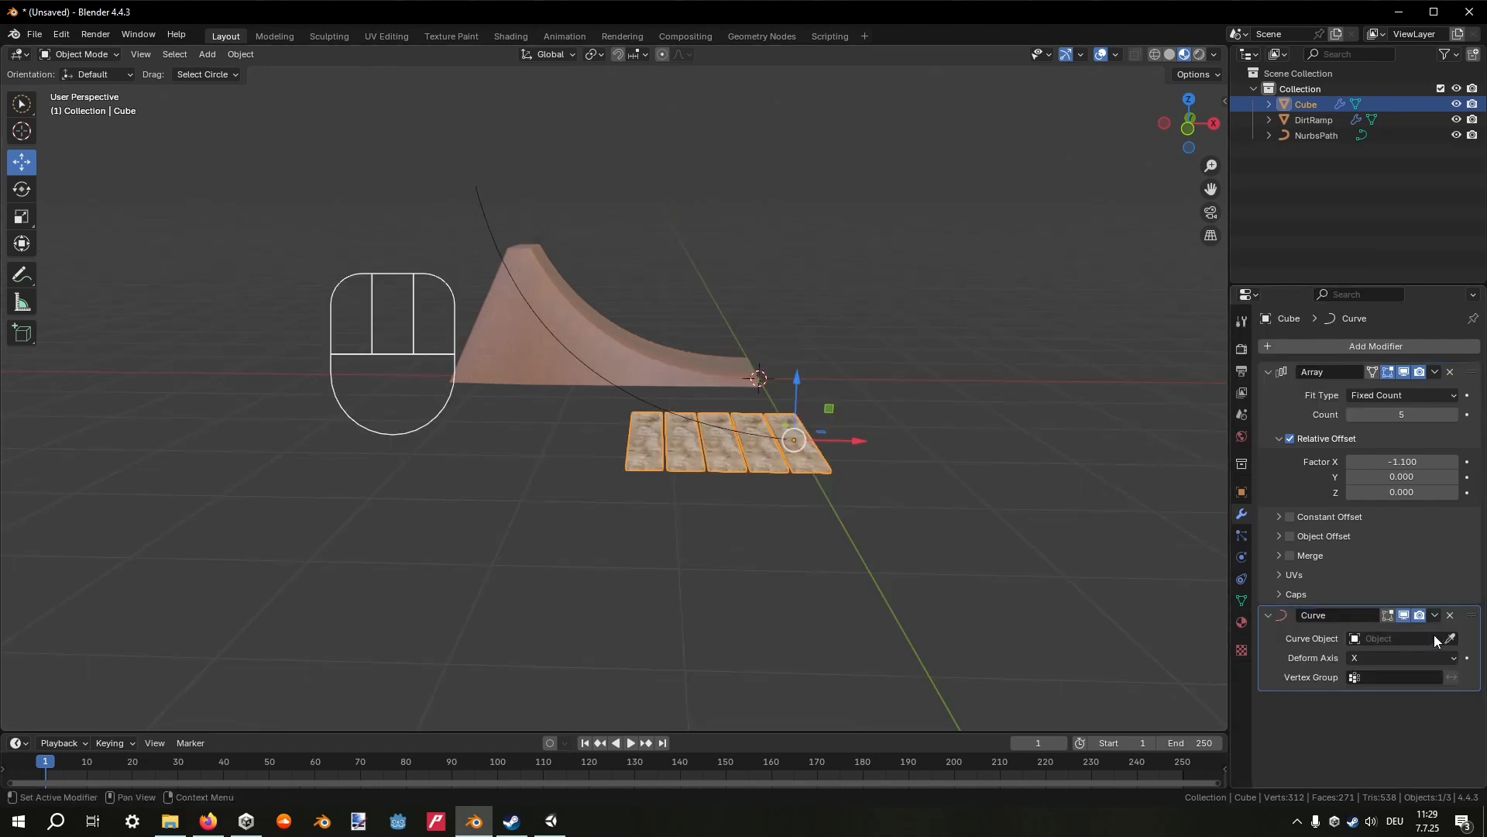
pyautogui.click(488, 210)
# Set the Array modifier's count to 9.
pyautogui.moveTo(583, 241); pyautogui.dragTo(746, 304, button='middle')
pyautogui.keyDown('shift'); pyautogui.moveTo(745, 304); pyautogui.dragTo(689, 290, button='middle'); pyautogui.keyUp('shift')
pyautogui.scroll(3, 690, 323)
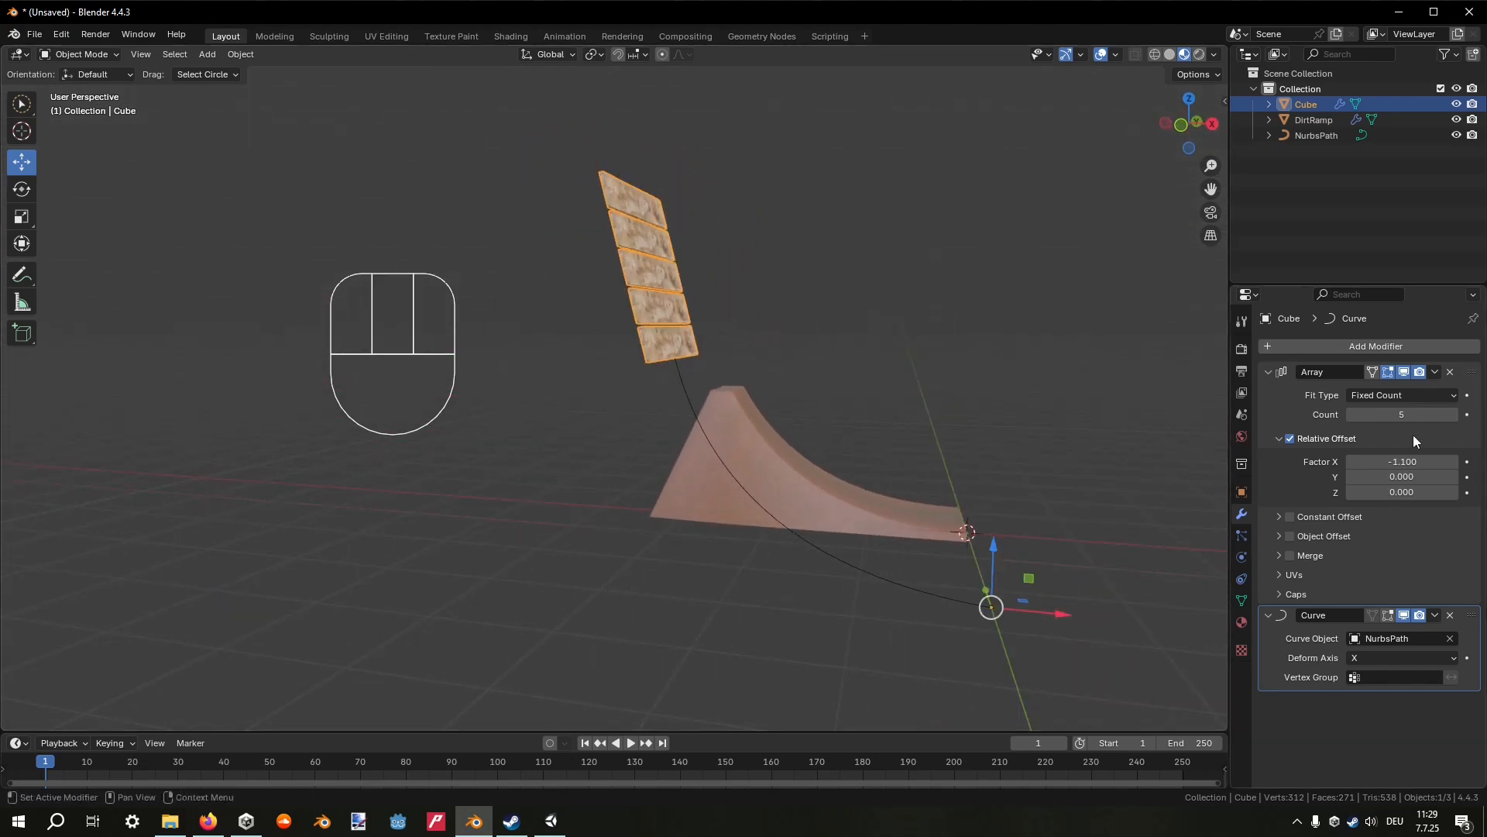
pyautogui.click(1453, 416)
pyautogui.click(1453, 416)
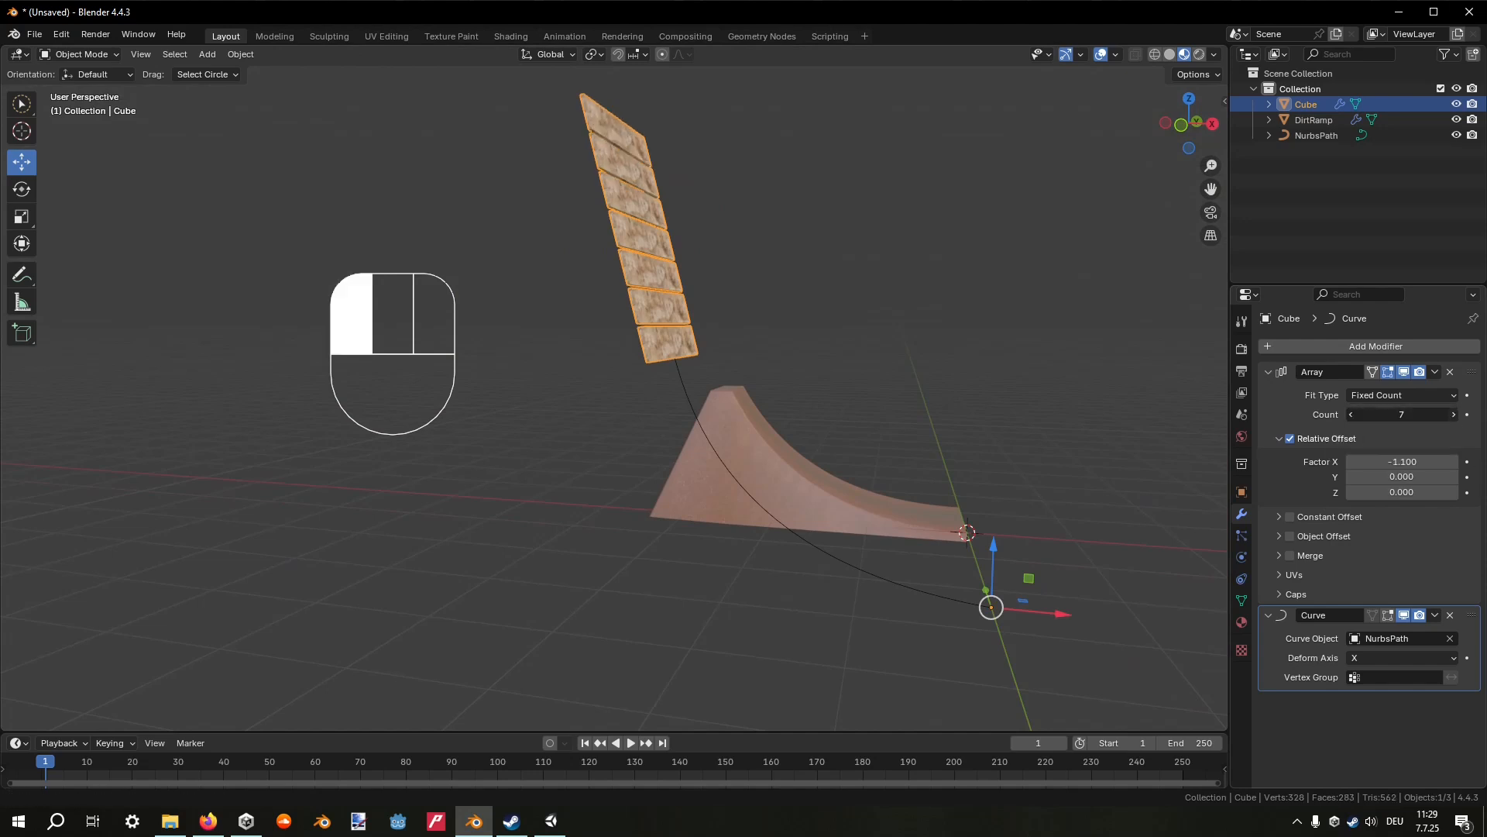
pyautogui.click(1454, 416)
pyautogui.click(1454, 416)
# Move the plank array along the global X axis until it lies on the path curve, starting at its lower end.
pyautogui.moveTo(1114, 353); pyautogui.dragTo(991, 335, button='middle')
pyautogui.press('g')
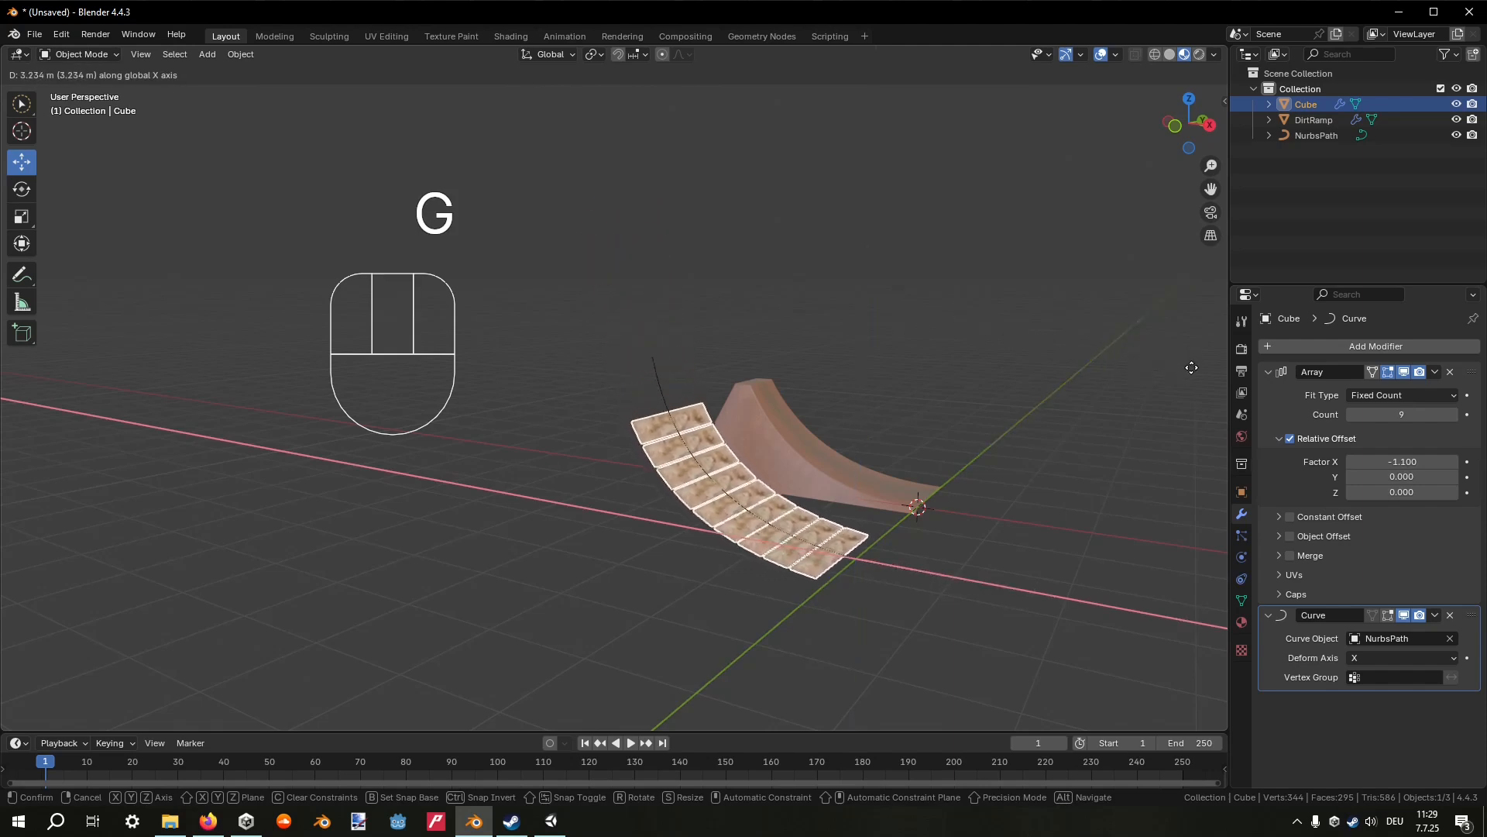
pyautogui.click(1188, 385)
pyautogui.moveTo(1016, 406); pyautogui.dragTo(1085, 457, button='middle')
pyautogui.keyDown('shift'); pyautogui.moveTo(1084, 457); pyautogui.dragTo(910, 369, button='middle'); pyautogui.keyUp('shift')
pyautogui.scroll(2, 914, 436)
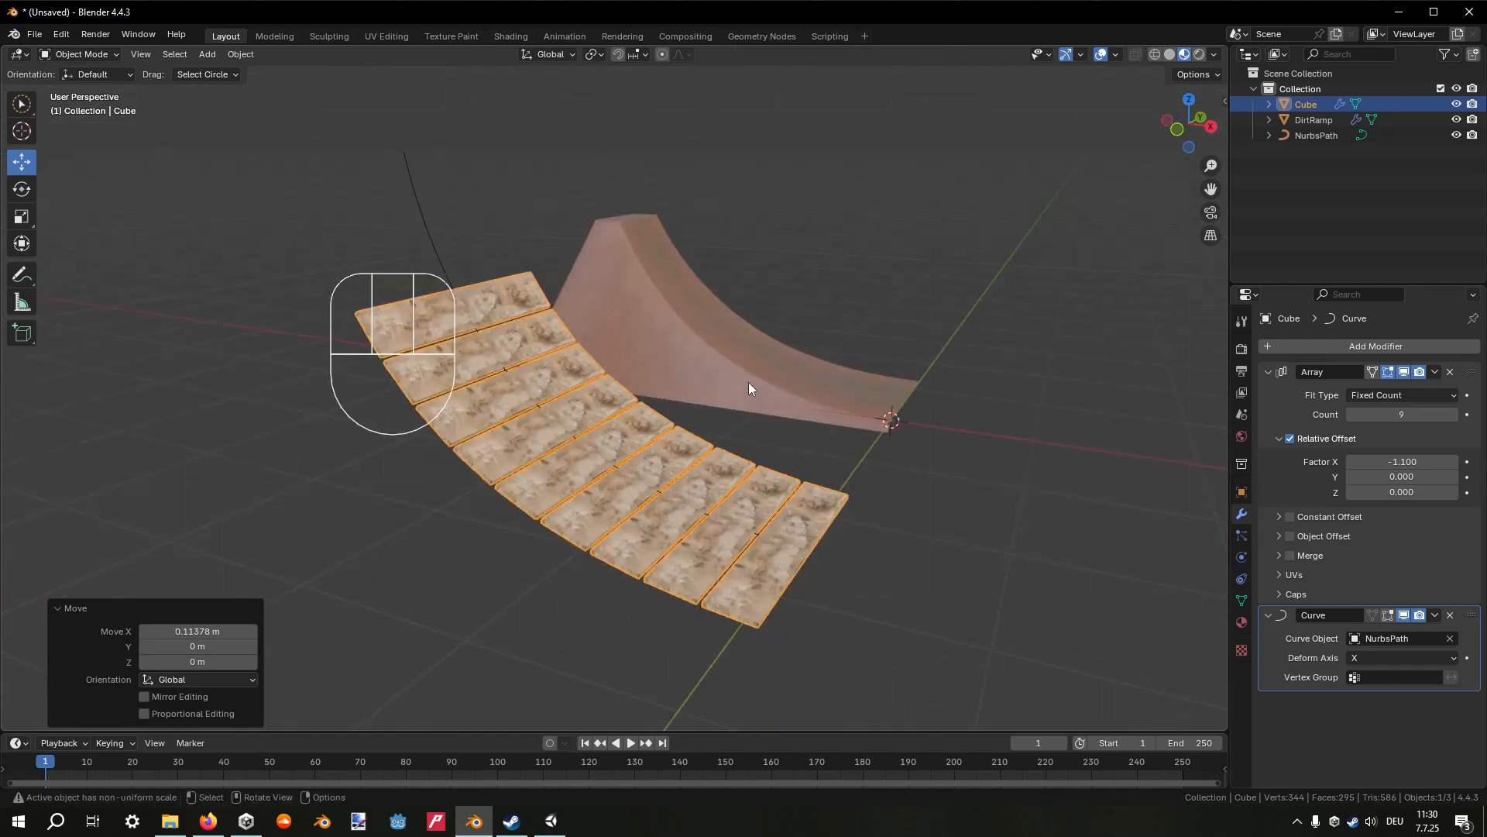
# Extend the wooden ramp up the curve by setting the array count to 12.
pyautogui.moveTo(749, 383); pyautogui.dragTo(702, 341, button='middle')
pyautogui.scroll(1, 779, 398)
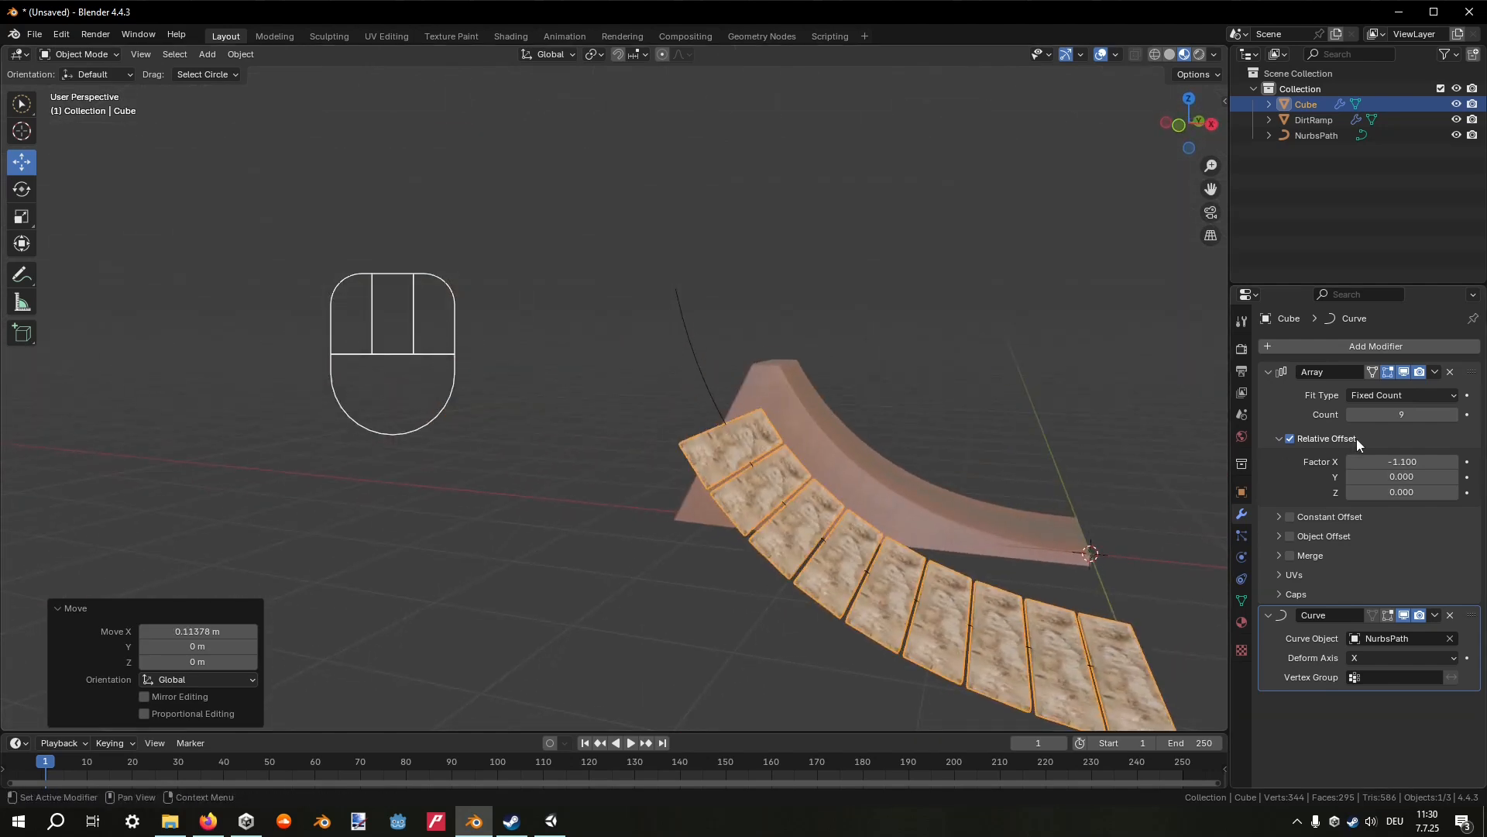
pyautogui.click(1449, 416)
pyautogui.click(1452, 415)
pyautogui.click(1452, 415)
# Scale the plank array along the global Y axis to adjust the wooden ramp's width.
pyautogui.moveTo(919, 398); pyautogui.dragTo(784, 394, button='middle')
pyautogui.scroll(3, 616, 463)
pyautogui.moveTo(843, 508)
pyautogui.keyDown('shift'); pyautogui.mouseDown(button='middle')
pyautogui.moveTo(846, 464)
pyautogui.moveTo(826, 488)
pyautogui.mouseUp(button='middle'); pyautogui.keyUp('shift')
pyautogui.press('s')
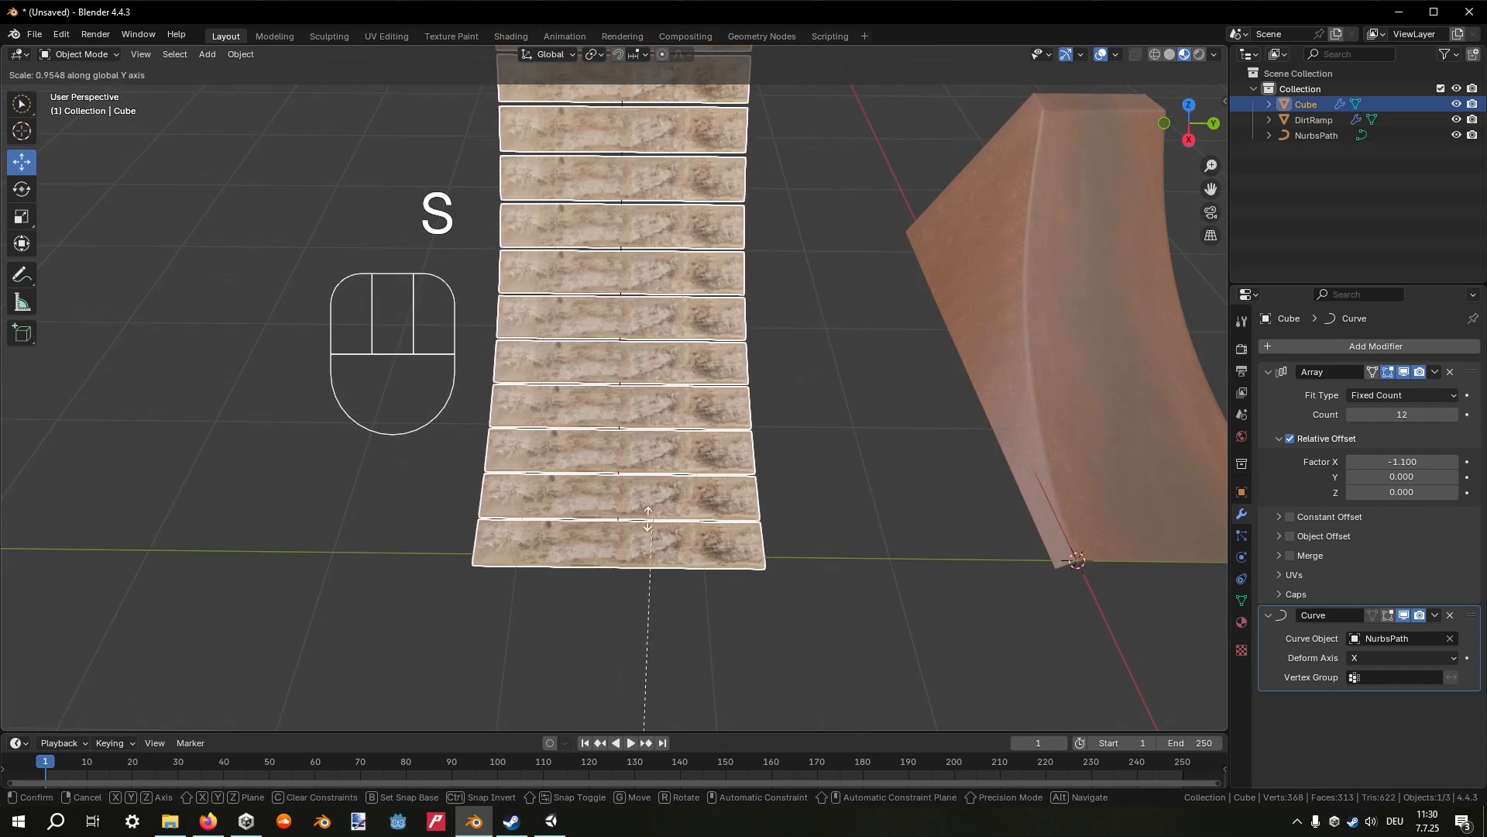
pyautogui.click(871, 556)
# In Edit Mode, select the whole plank mesh and scale it along X by 0.83 to make each board narrower.
pyautogui.moveTo(871, 554); pyautogui.dragTo(806, 472, button='middle')
pyautogui.scroll(-2, 913, 485)
pyautogui.keyDown('shift'); pyautogui.moveTo(782, 433); pyautogui.dragTo(832, 488, button='middle'); pyautogui.keyUp('shift')
pyautogui.moveTo(845, 465); pyautogui.dragTo(605, 527, button='middle')
pyautogui.press('s')
pyautogui.click(673, 532)
pyautogui.press('Tab')
pyautogui.keyDown('shift'); pyautogui.moveTo(482, 512); pyautogui.dragTo(695, 472, button='middle'); pyautogui.keyUp('shift')
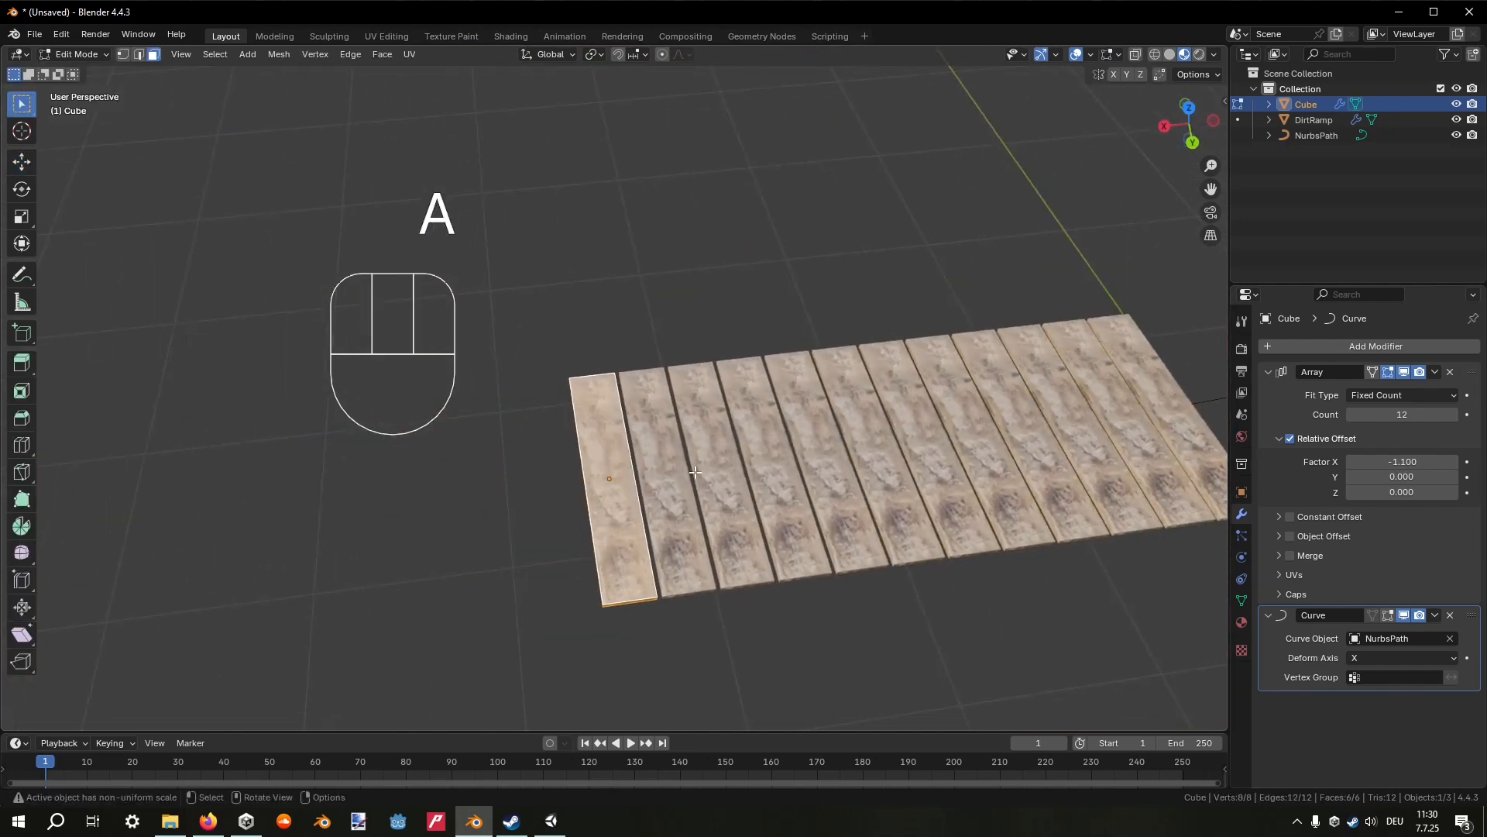
pyautogui.scroll(4, 695, 472)
pyautogui.press('s')
pyautogui.middleClick(666, 477)
pyautogui.click(658, 478)
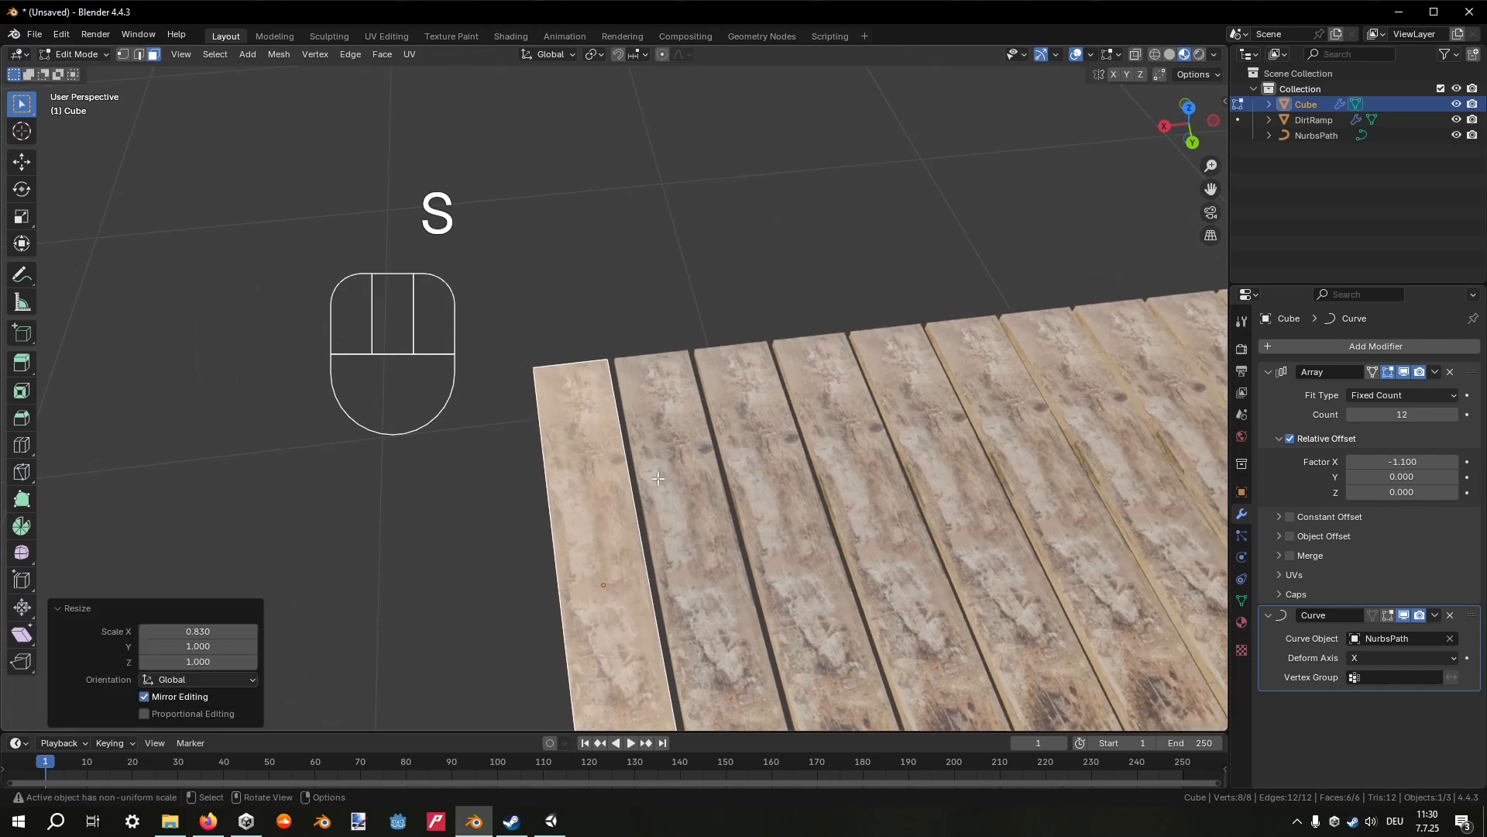
# Check the boards on the curve, scale the plank mesh down further along X in Edit Mode, and return to Object Mode.
pyautogui.press('Tab')
pyautogui.keyDown('shift'); pyautogui.moveTo(792, 407); pyautogui.dragTo(845, 423, button='middle'); pyautogui.keyUp('shift')
pyautogui.keyDown('shift'); pyautogui.moveTo(844, 422); pyautogui.dragTo(930, 387, button='middle'); pyautogui.keyUp('shift')
pyautogui.moveTo(782, 433); pyautogui.dragTo(542, 488, button='middle')
pyautogui.press('Tab')
pyautogui.keyDown('shift'); pyautogui.moveTo(419, 573); pyautogui.dragTo(697, 420, button='middle'); pyautogui.keyUp('shift')
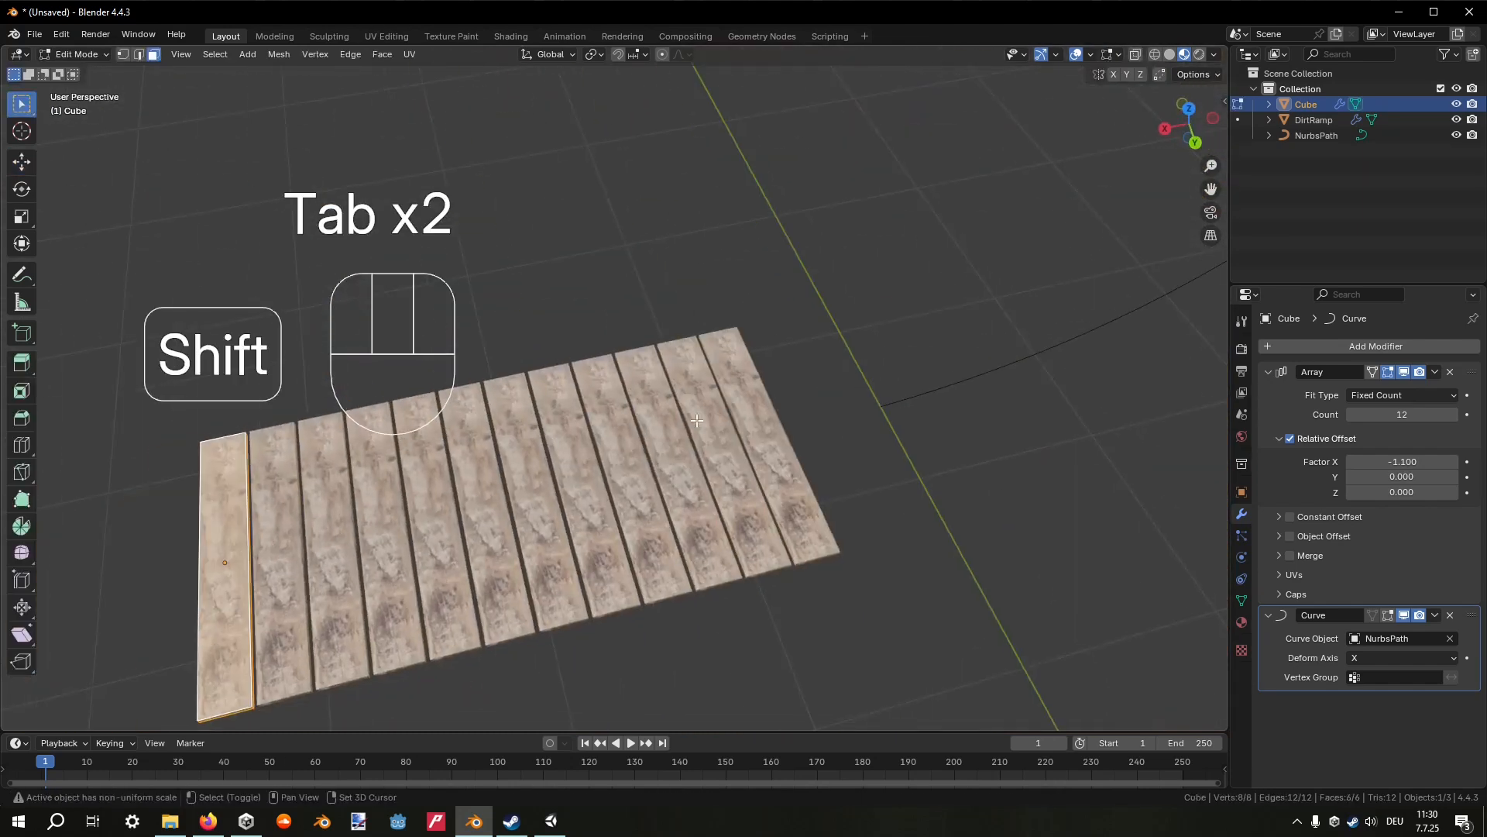
pyautogui.keyDown('shift'); pyautogui.moveTo(512, 496); pyautogui.dragTo(797, 449, button='middle'); pyautogui.keyUp('shift')
pyautogui.press('s')
pyautogui.middleClick(806, 449)
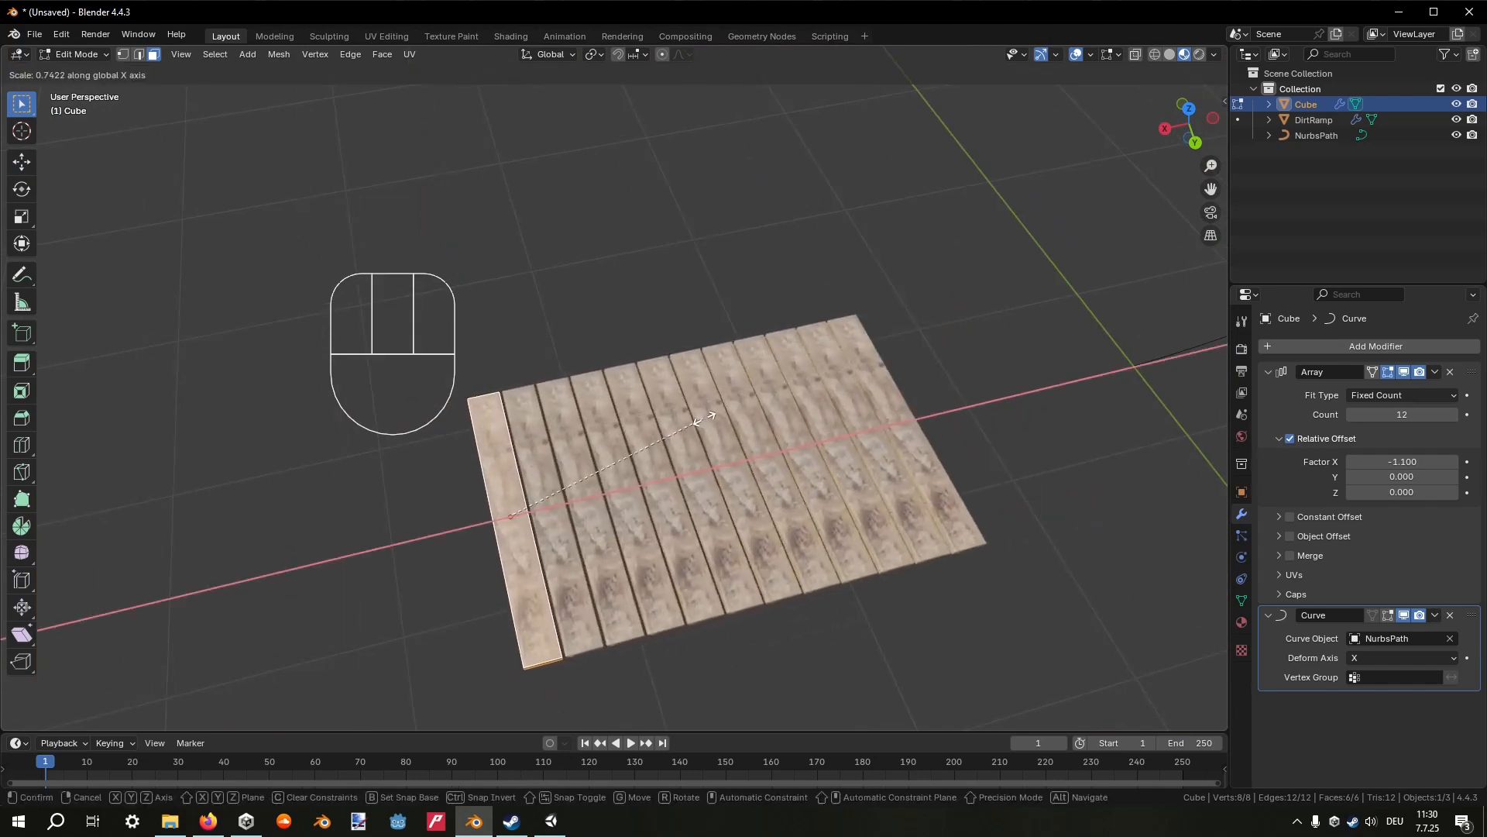
pyautogui.click(742, 401)
pyautogui.press('Tab')
# Set the array count to 16 so the narrower boards reach the top of the path curve.
pyautogui.keyDown('shift'); pyautogui.moveTo(742, 403); pyautogui.dragTo(782, 434, button='middle'); pyautogui.keyUp('shift')
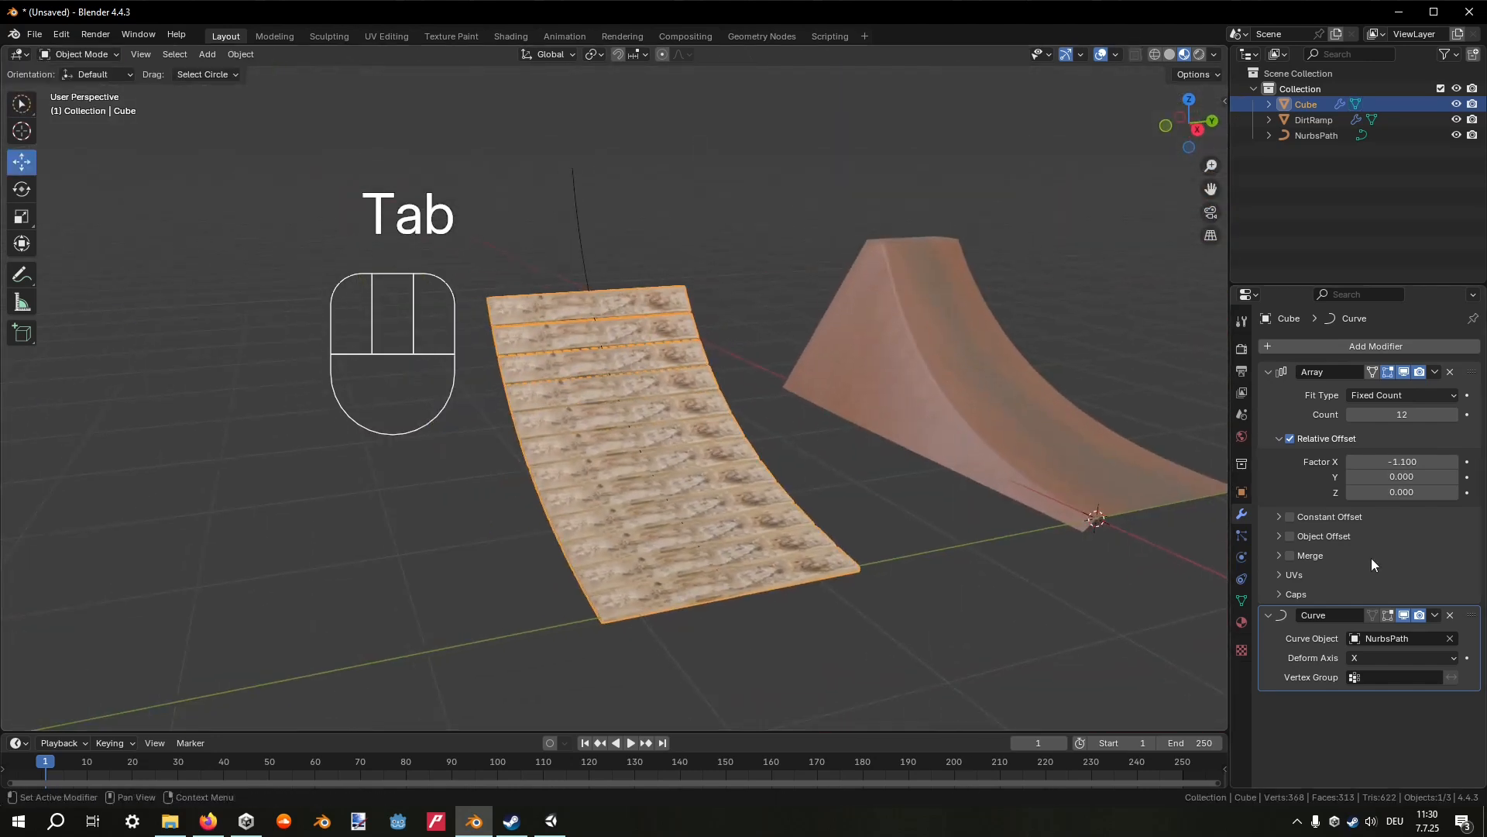
pyautogui.click(1453, 415)
pyautogui.click(1454, 415)
pyautogui.click(1454, 414)
pyautogui.click(1453, 415)
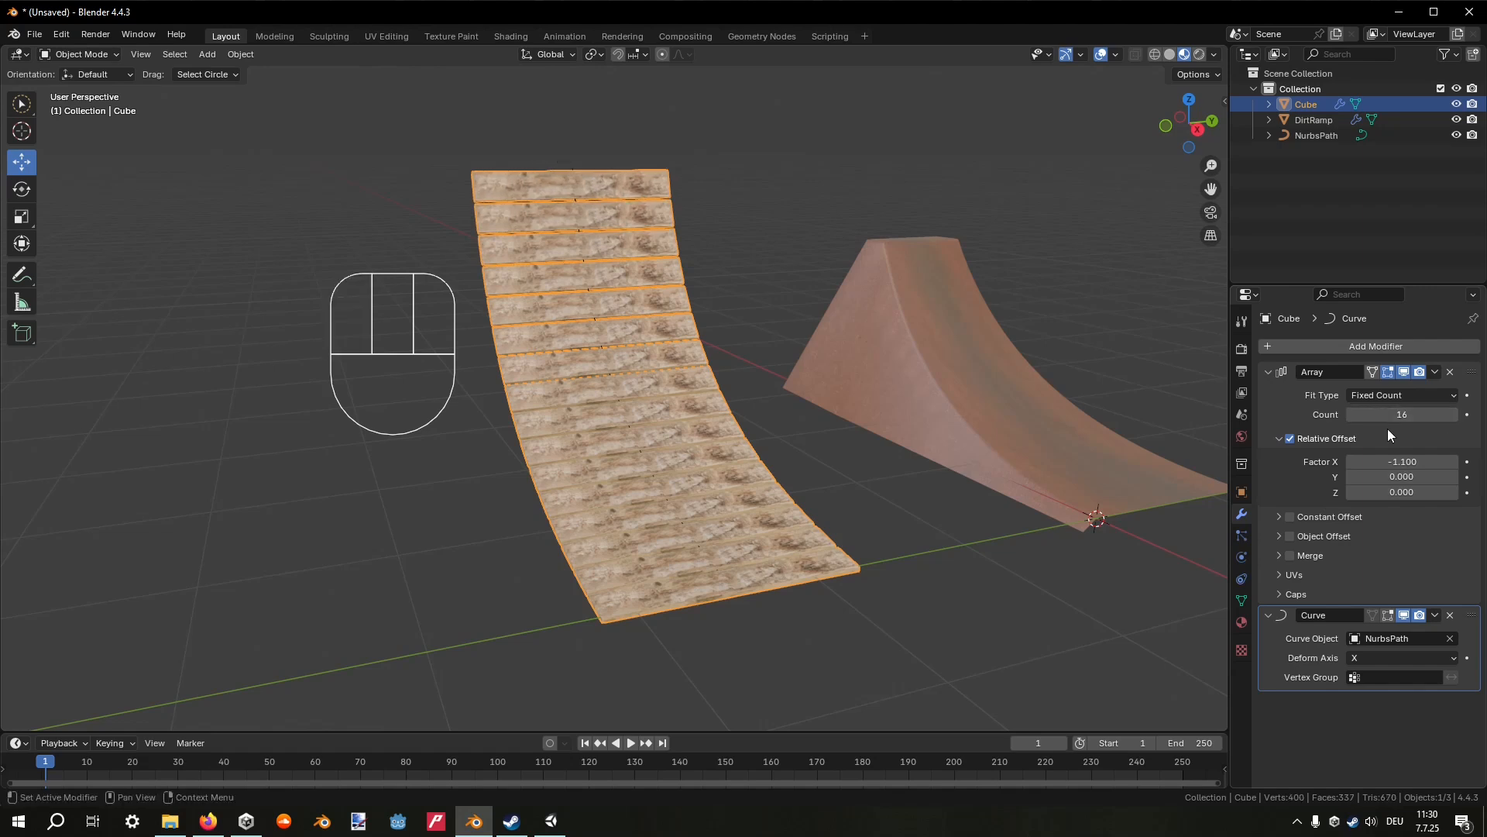
# Compare the undeformed plank array in Edit Mode with the curved ramp in Object Mode.
pyautogui.press('Tab')
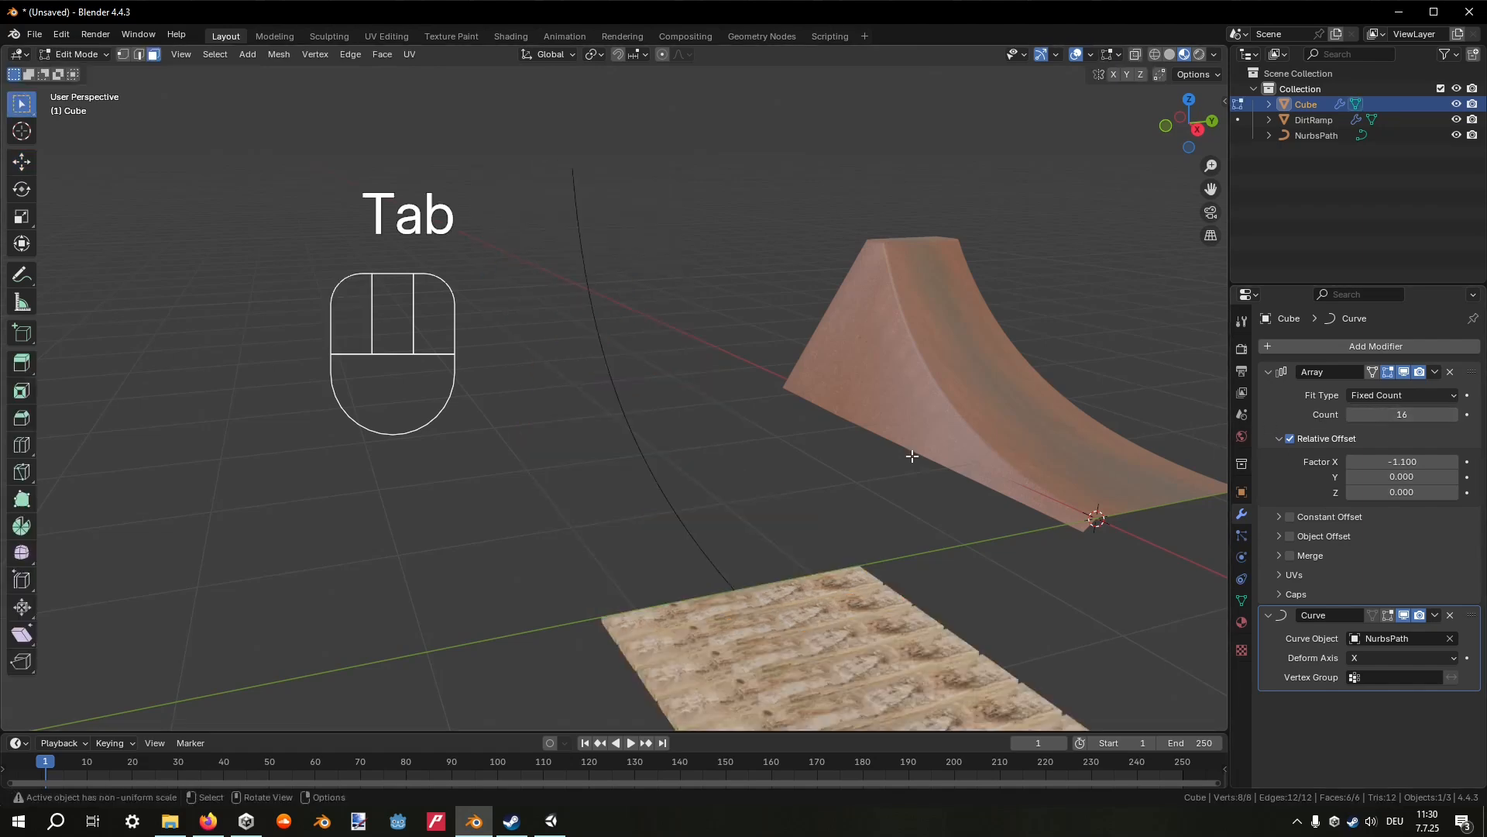
pyautogui.press('Tab')
pyautogui.press('Tab')
pyautogui.press('Tab')
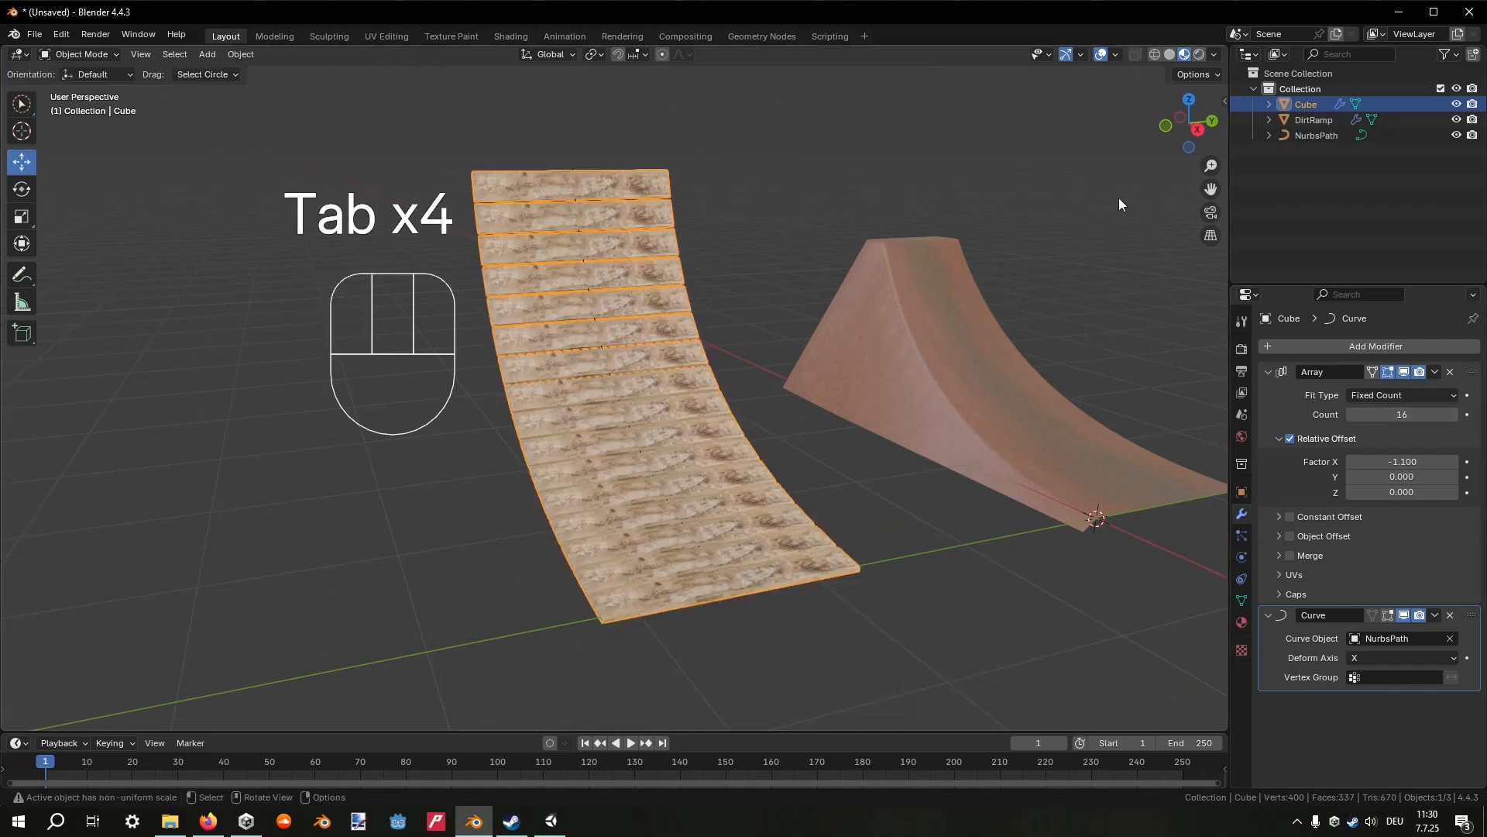
# Apply the Array modifier and the Curve modifier on the plank ramp in Object Mode.
pyautogui.scroll(-2, 833, 352)
pyautogui.press('Tab')
pyautogui.press('Tab')
pyautogui.moveTo(955, 372); pyautogui.dragTo(876, 358, button='middle')
pyautogui.click(1437, 372)
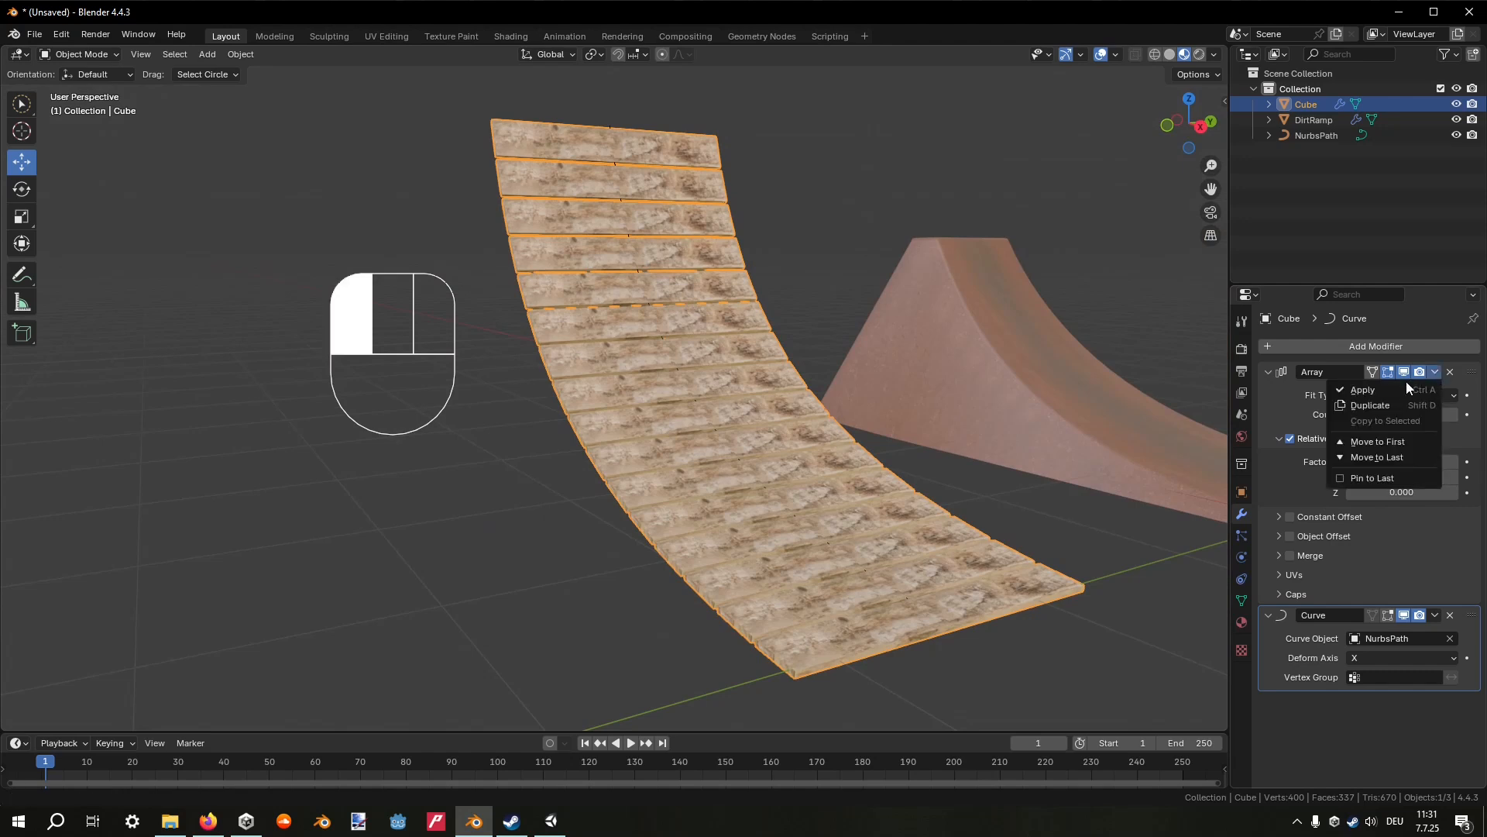
pyautogui.click(1406, 387)
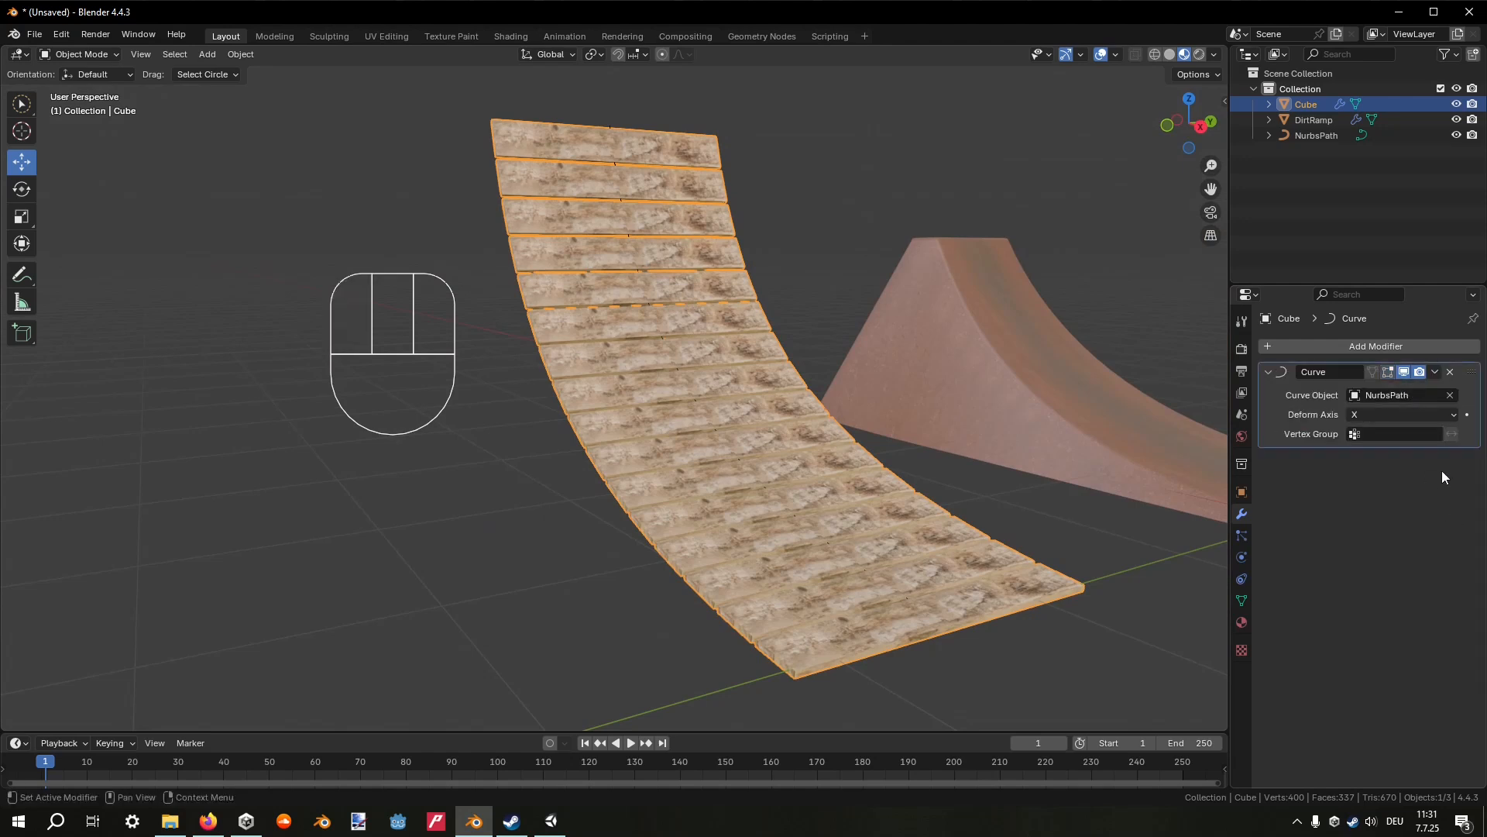
pyautogui.click(1437, 372)
pyautogui.click(1398, 387)
# Switch the plank ramp to Edit Mode with face selection and clear the current selection.
pyautogui.moveTo(843, 305); pyautogui.dragTo(710, 349, button='middle')
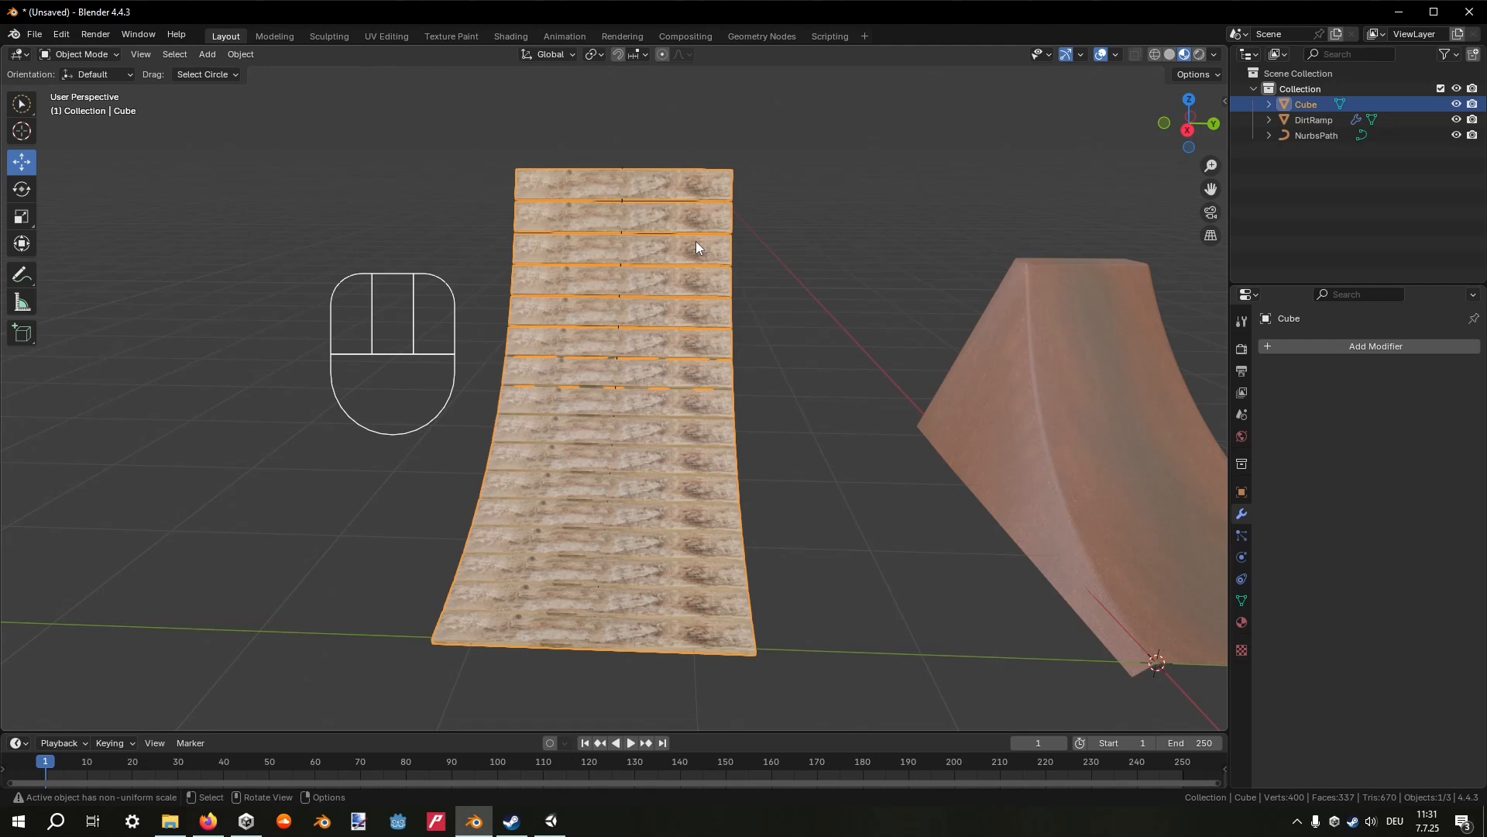
pyautogui.press('Tab')
pyautogui.click(141, 55)
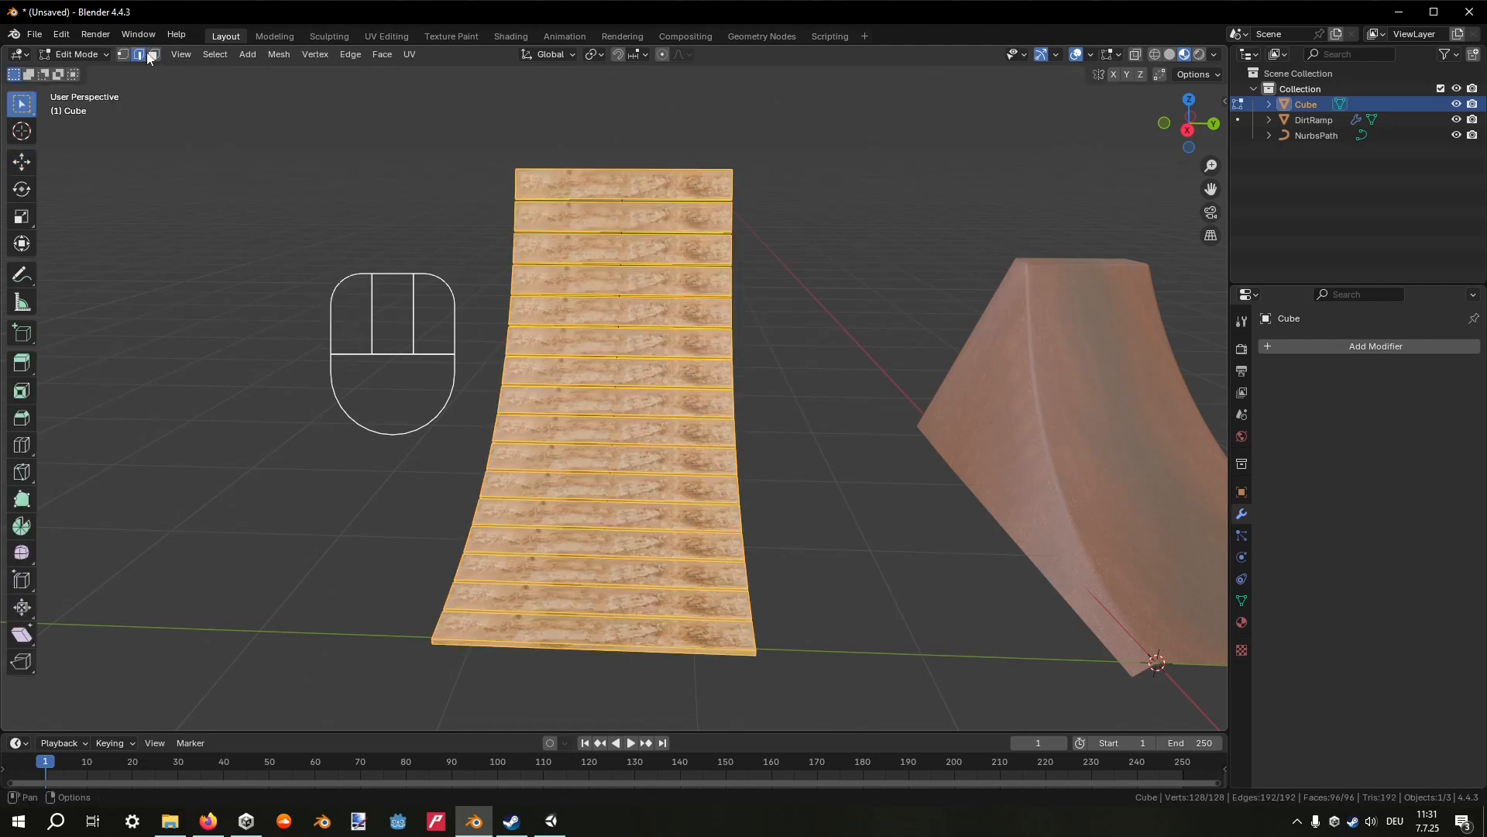
pyautogui.press('Tab')
pyautogui.moveTo(556, 200); pyautogui.dragTo(661, 239, button='middle')
pyautogui.press('Tab')
pyautogui.click(792, 182)
pyautogui.moveTo(670, 188); pyautogui.dragTo(699, 318, button='middle')
pyautogui.click(710, 372)
pyautogui.keyDown('ctrl'); pyautogui.click(698, 318); pyautogui.keyUp('ctrl')
pyautogui.keyDown('ctrl'); pyautogui.click(689, 268); pyautogui.keyUp('ctrl')
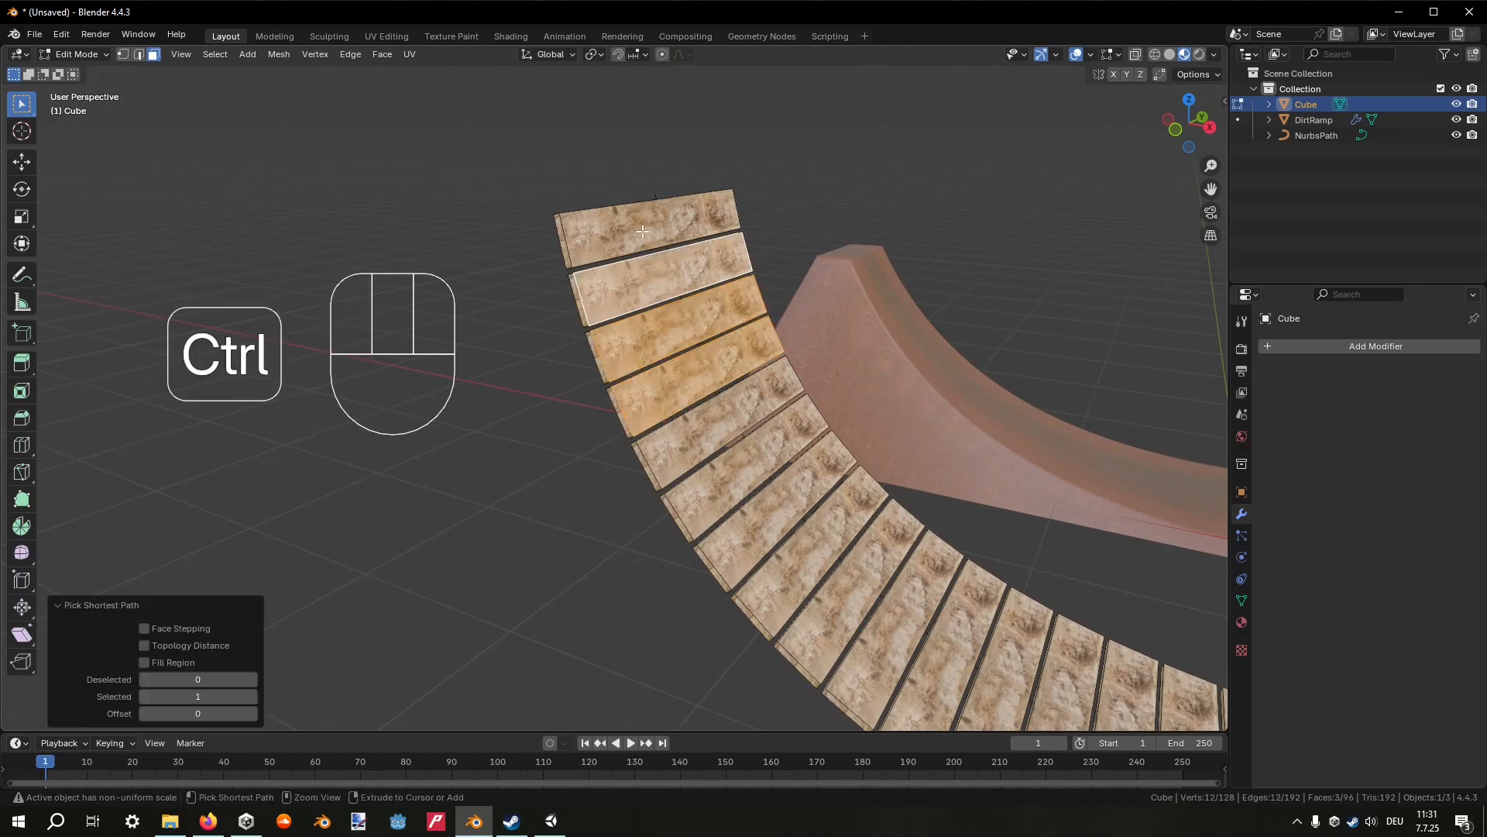
pyautogui.keyDown('ctrl'); pyautogui.click(680, 229); pyautogui.keyUp('ctrl')
pyautogui.moveTo(690, 252); pyautogui.dragTo(620, 266, button='middle')
pyautogui.scroll(-5, 618, 266)
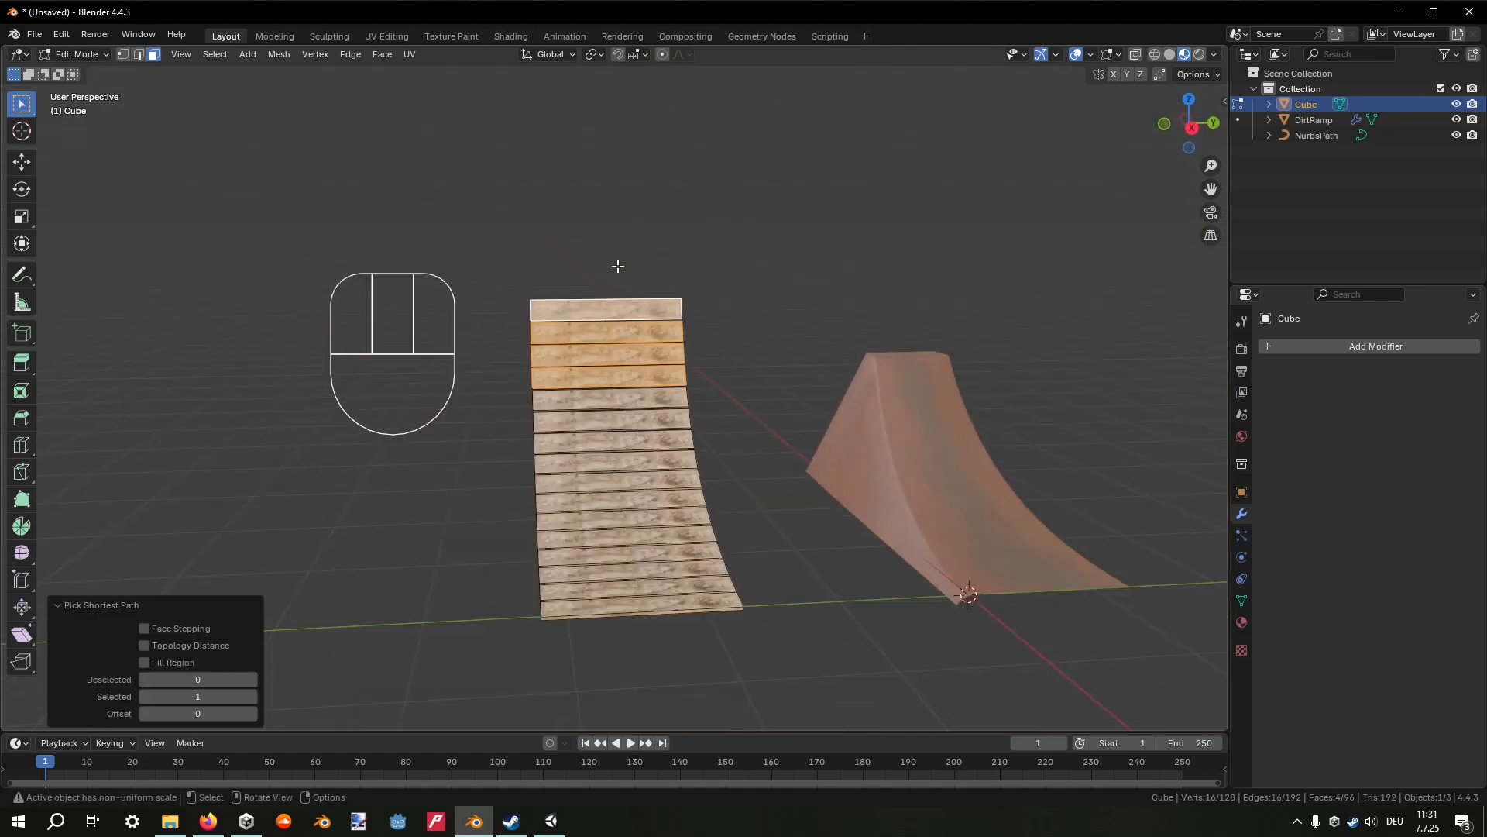
# Select the three uppermost boards of the ramp, extend the selection to their linked faces, and hide them.
pyautogui.scroll(4, 609, 339)
pyautogui.moveTo(605, 323); pyautogui.dragTo(639, 328, button='middle')
pyautogui.click(638, 336)
pyautogui.keyDown('ctrl'); pyautogui.click(604, 238); pyautogui.keyUp('ctrl')
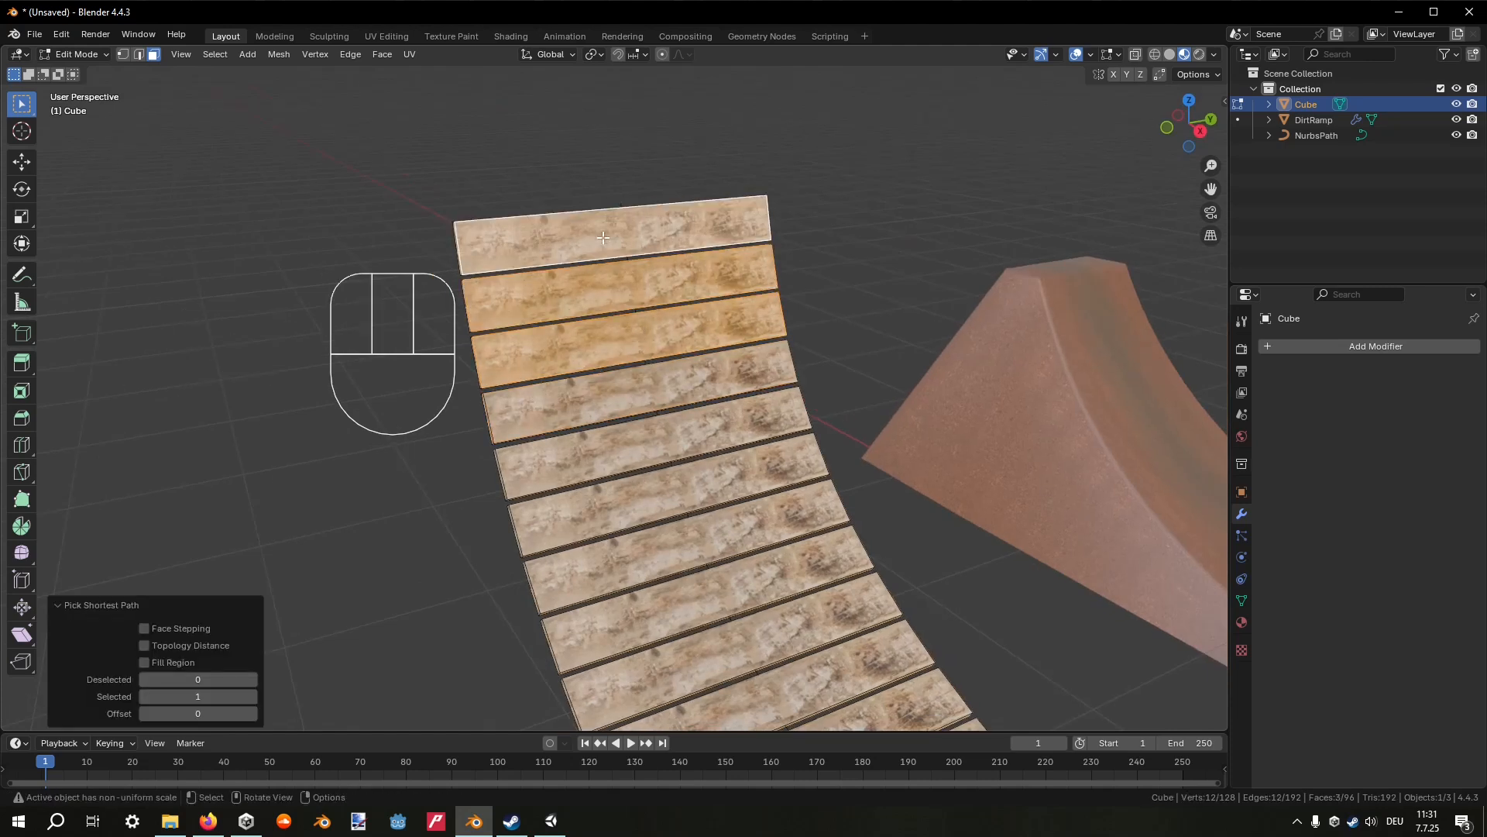
pyautogui.moveTo(603, 238); pyautogui.dragTo(623, 258, button='middle')
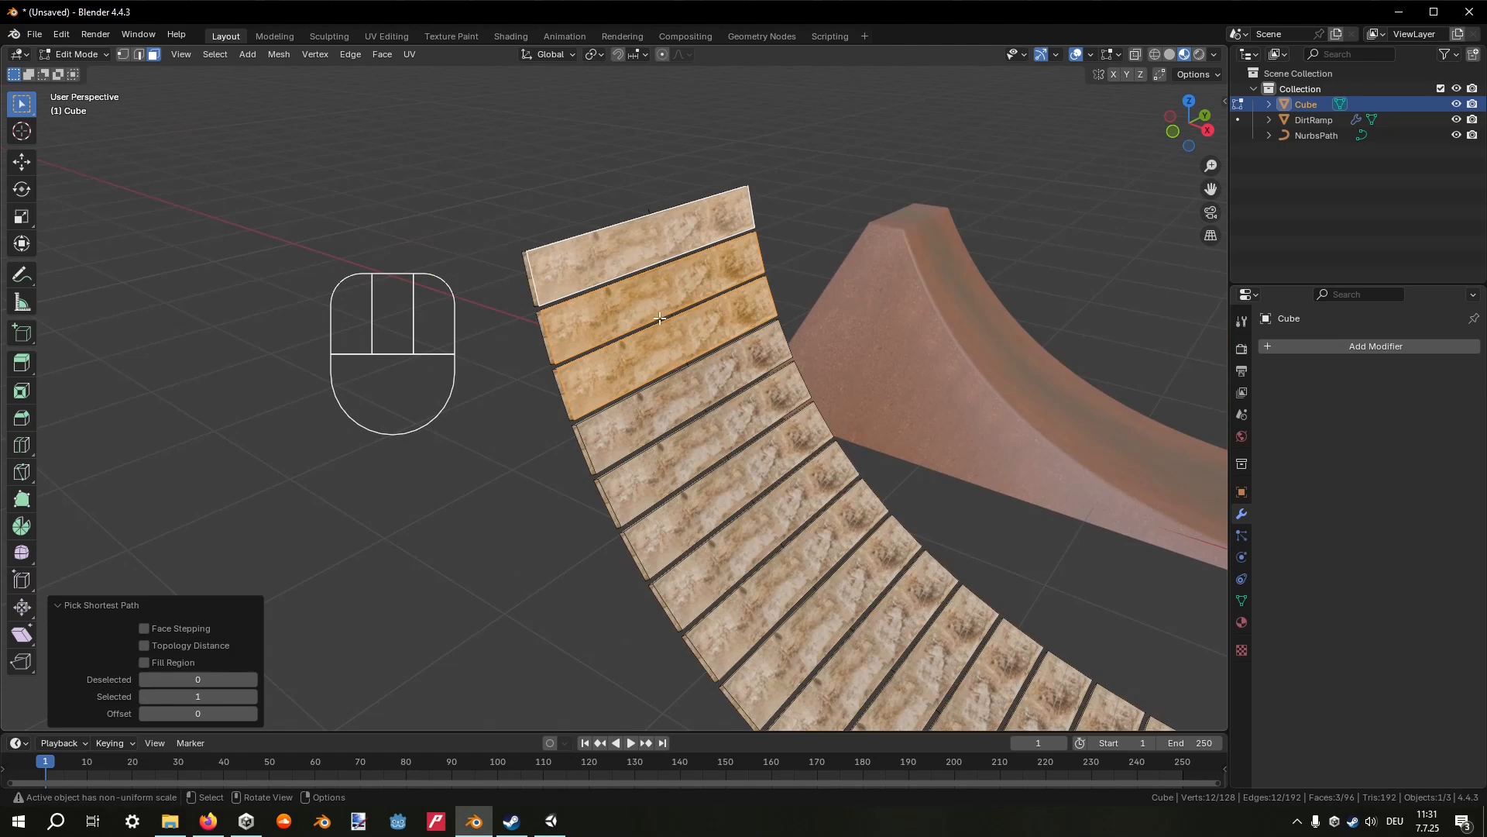
pyautogui.press('ctrl')
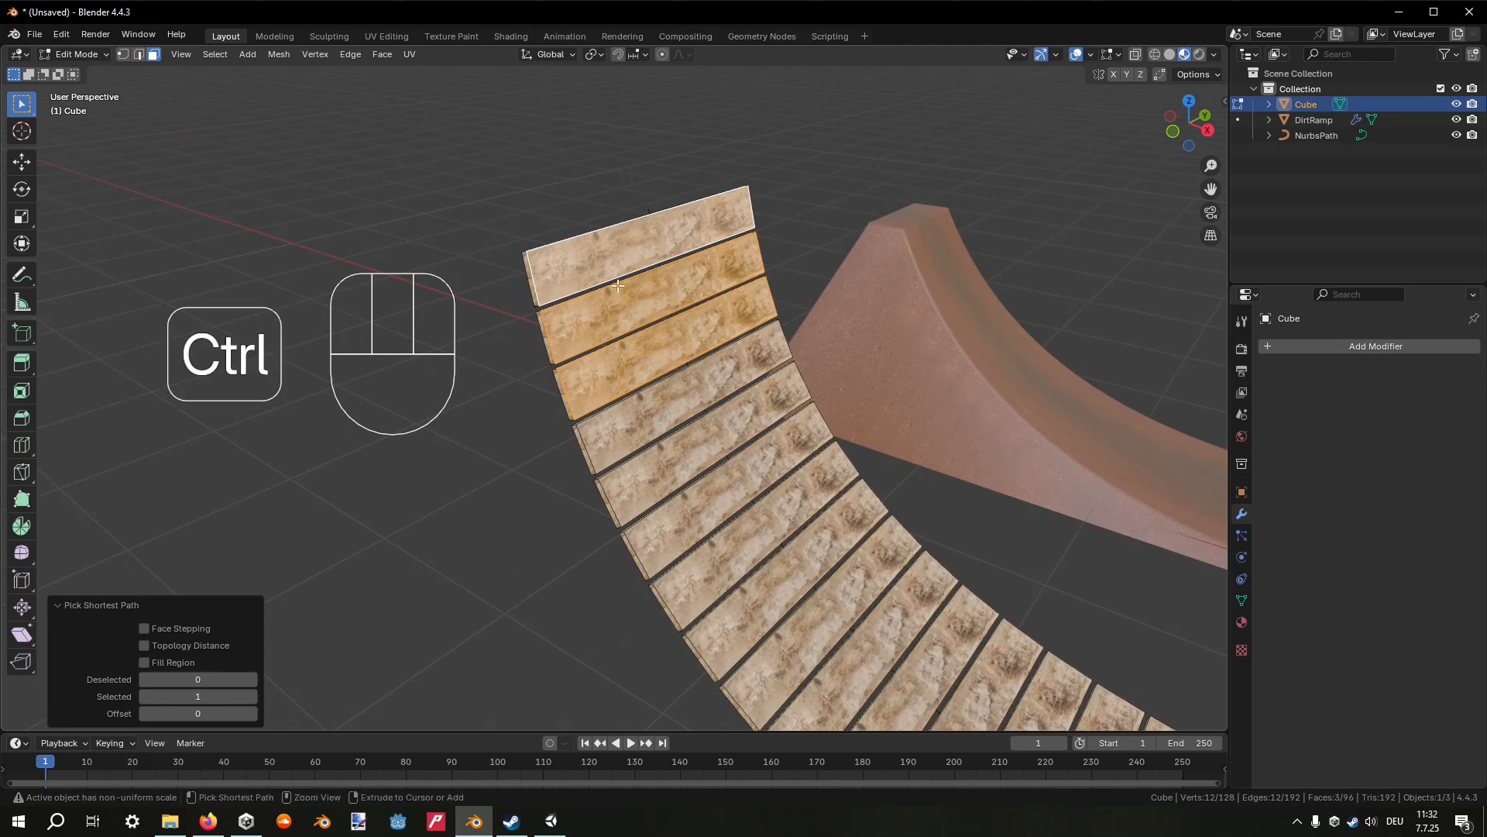
pyautogui.hotkey('ctrl', 'l')
pyautogui.moveTo(618, 285); pyautogui.dragTo(609, 250, button='middle')
pyautogui.press('h')
# Select the whole top visible board and scale it narrower along Y with proportional editing, tapering the boards toward the top.
pyautogui.moveTo(708, 292); pyautogui.dragTo(639, 99, button='middle')
pyautogui.click(602, 335)
pyautogui.hotkey('ctrl', 'l')
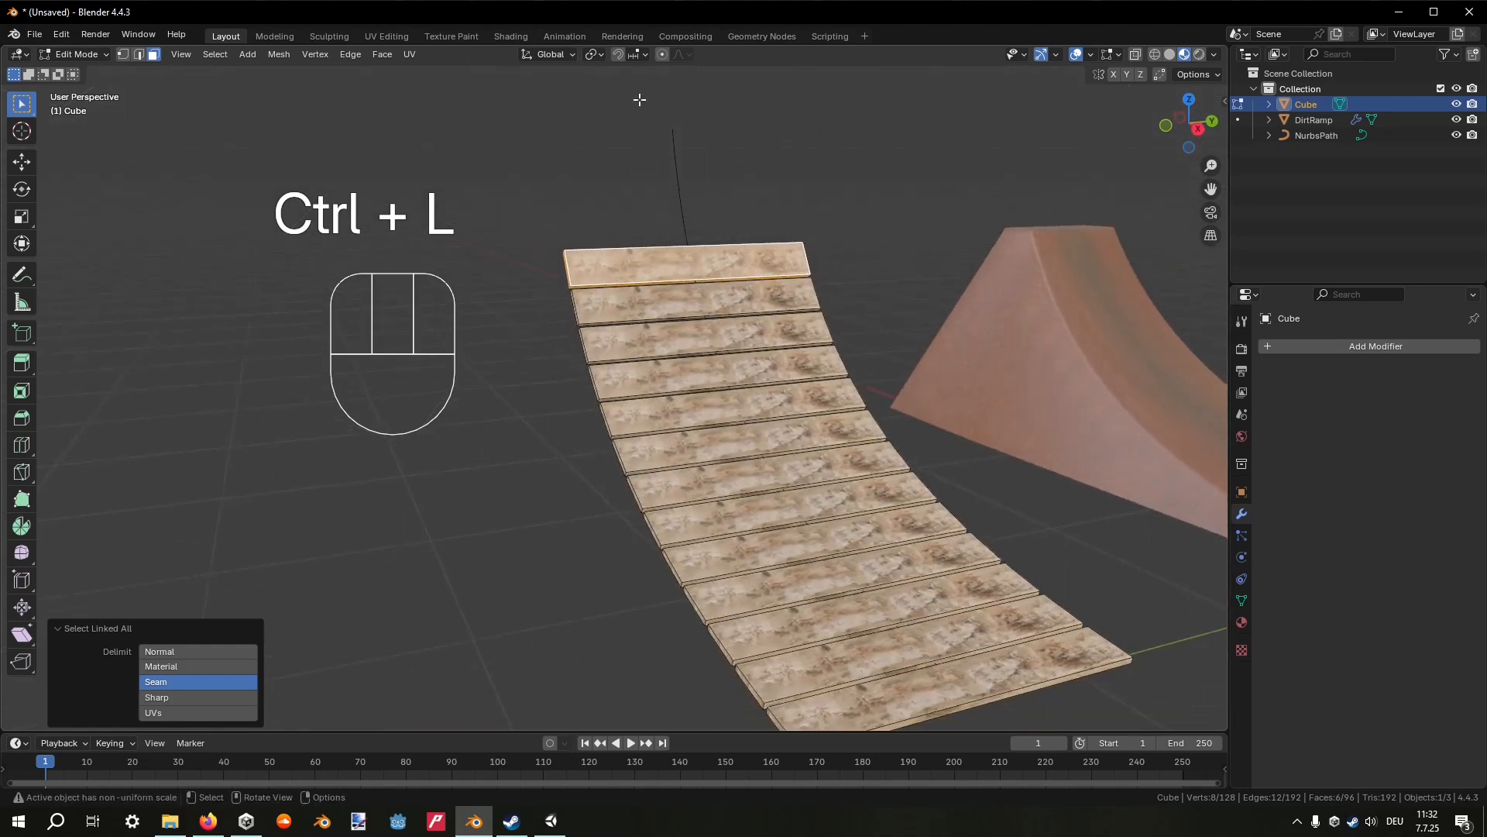
pyautogui.moveTo(681, 56); pyautogui.dragTo(660, 200)
pyautogui.moveTo(852, 220); pyautogui.dragTo(817, 274, button='middle')
pyautogui.press('s')
pyautogui.moveTo(815, 274); pyautogui.dragTo(635, 330, button='middle')
pyautogui.click(724, 298)
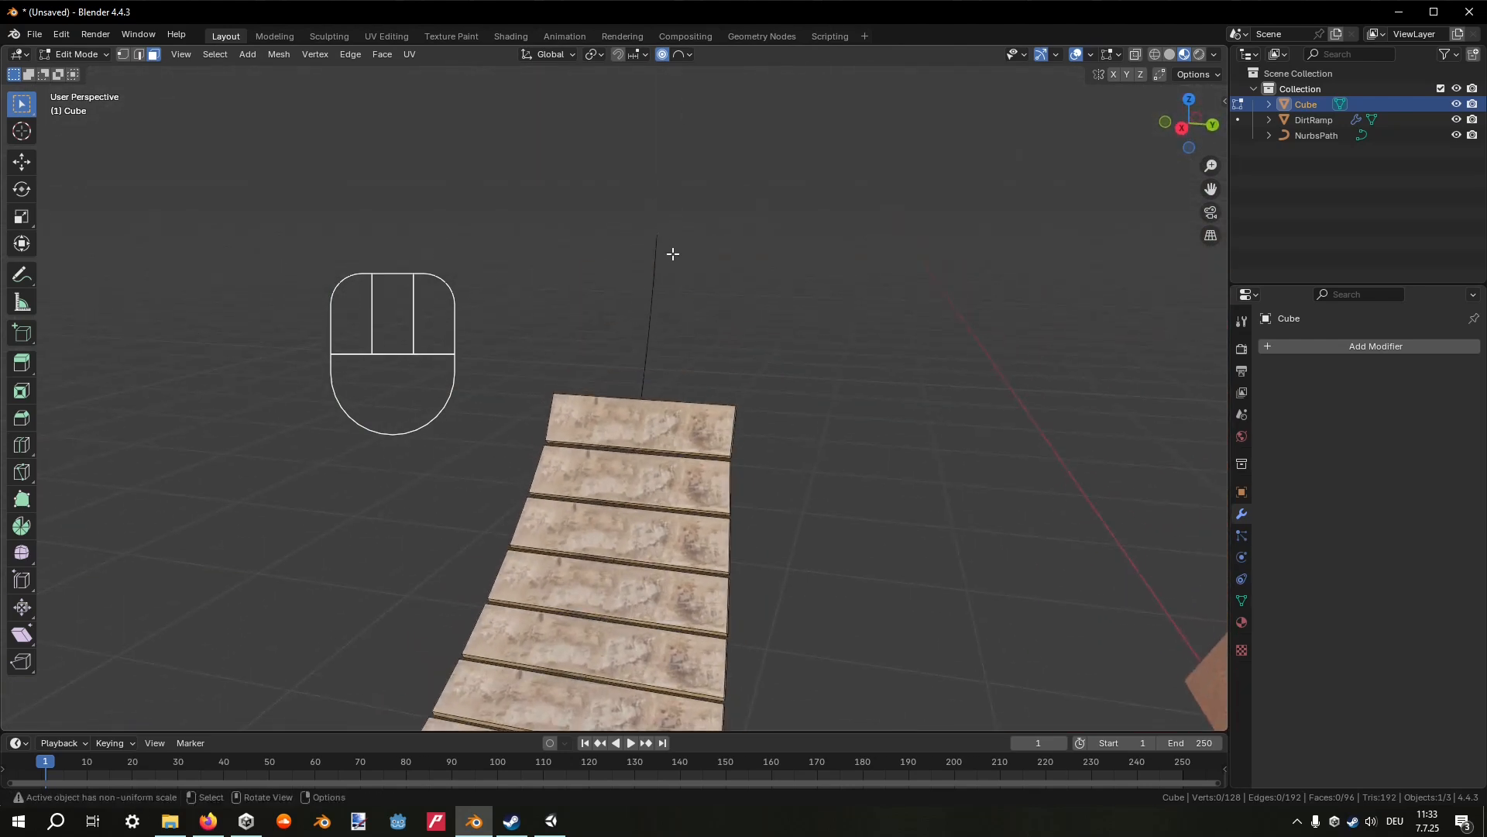
# Reveal the three hidden upper boards and clear the selection.
pyautogui.press('a')
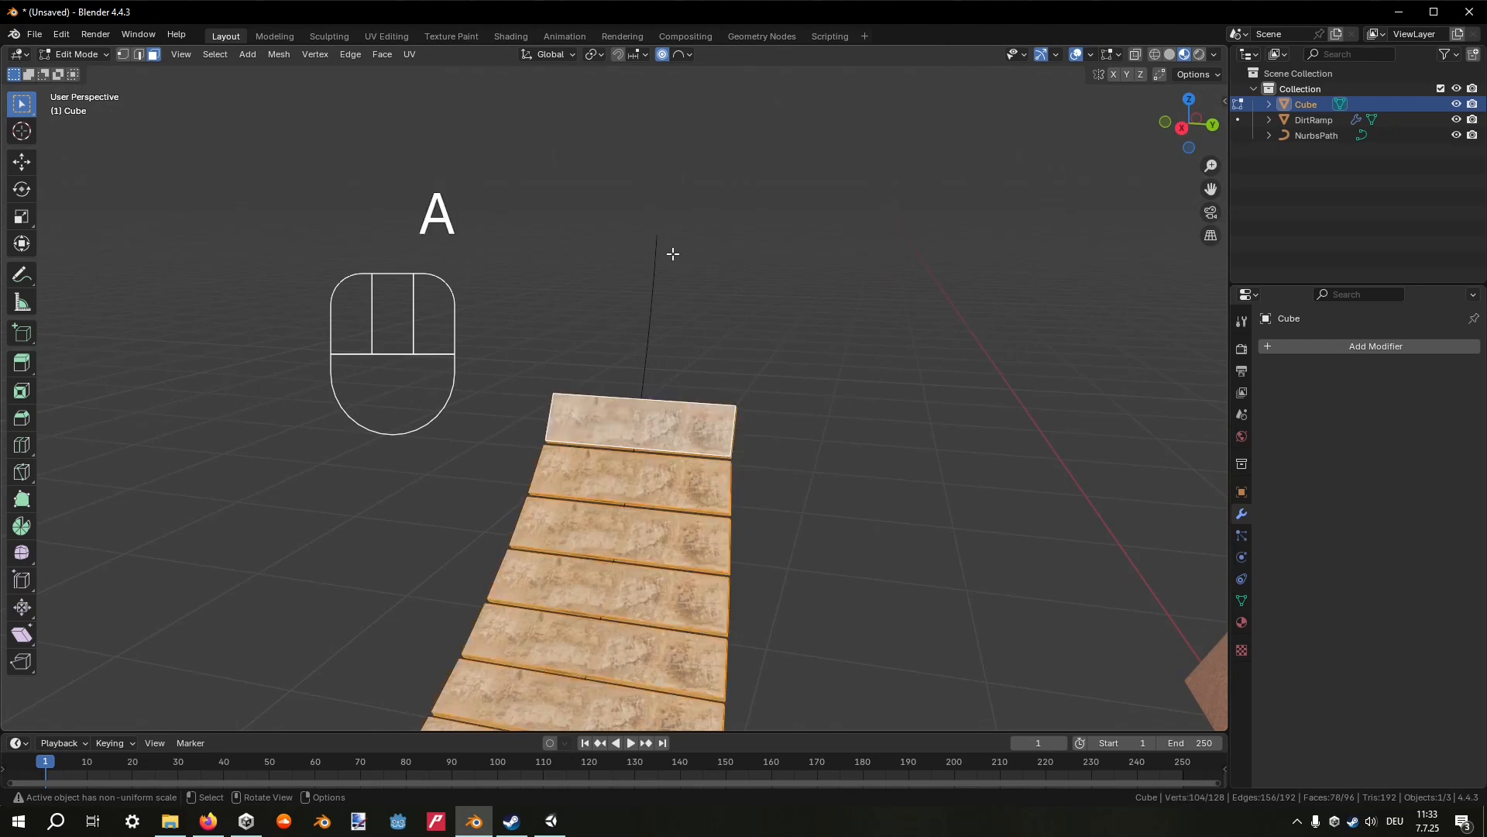
pyautogui.hotkey('alt', 'h')
pyautogui.moveTo(673, 253); pyautogui.dragTo(925, 310, button='middle')
pyautogui.moveTo(926, 310); pyautogui.dragTo(775, 286, button='middle')
pyautogui.click(791, 241)
pyautogui.moveTo(775, 287)
pyautogui.keyDown('shift'); pyautogui.mouseDown(button='middle')
pyautogui.moveTo(718, 282)
pyautogui.moveTo(695, 317)
pyautogui.moveTo(785, 299)
pyautogui.mouseUp(button='middle'); pyautogui.keyUp('shift')
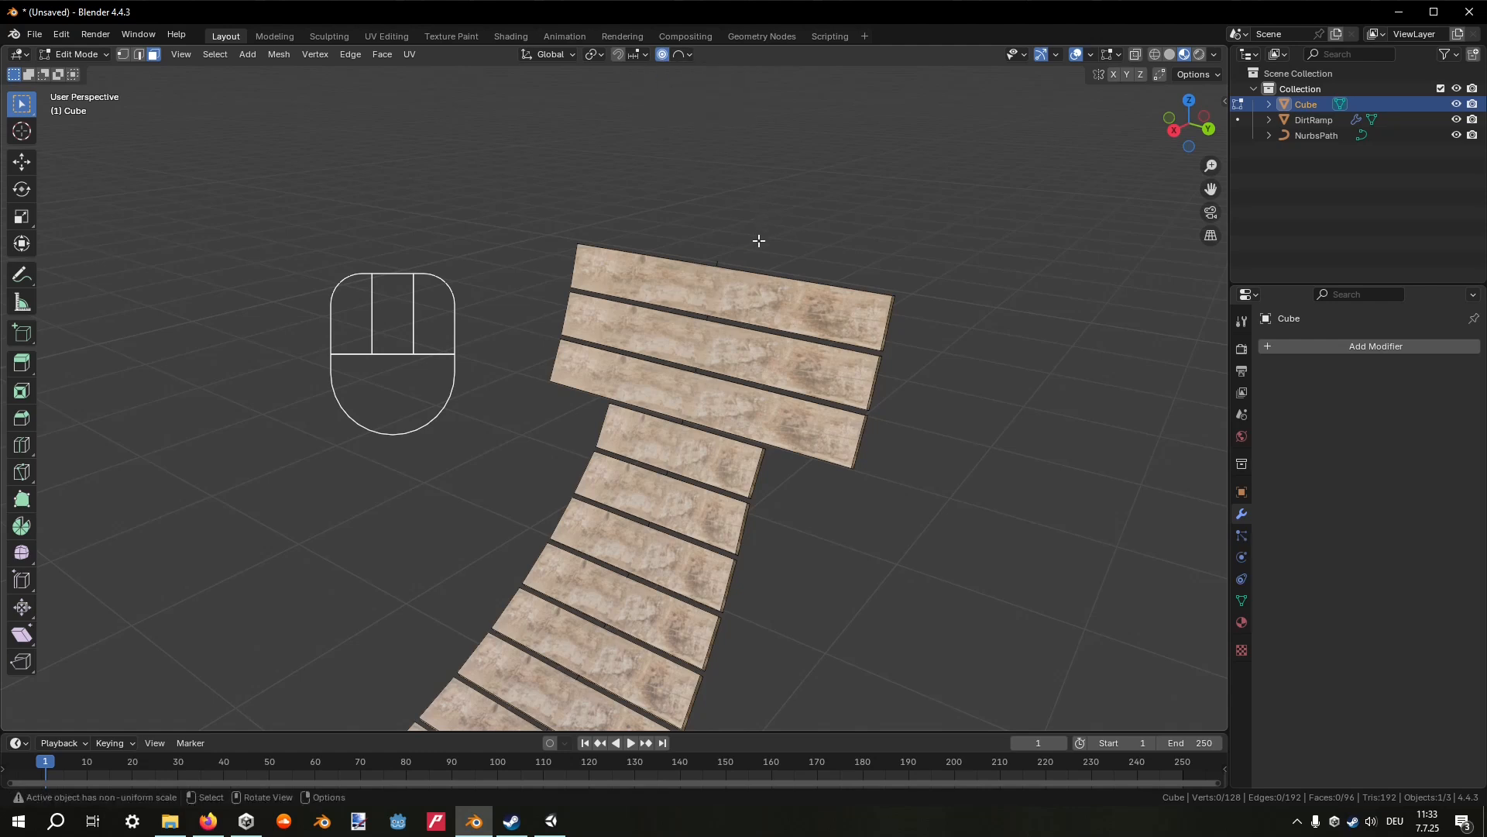
pyautogui.moveTo(760, 240); pyautogui.dragTo(782, 206, button='middle')
# Turn off proportional editing and scale the end faces of the uppermost narrow board outward to match the wide boards.
pyautogui.click(662, 54)
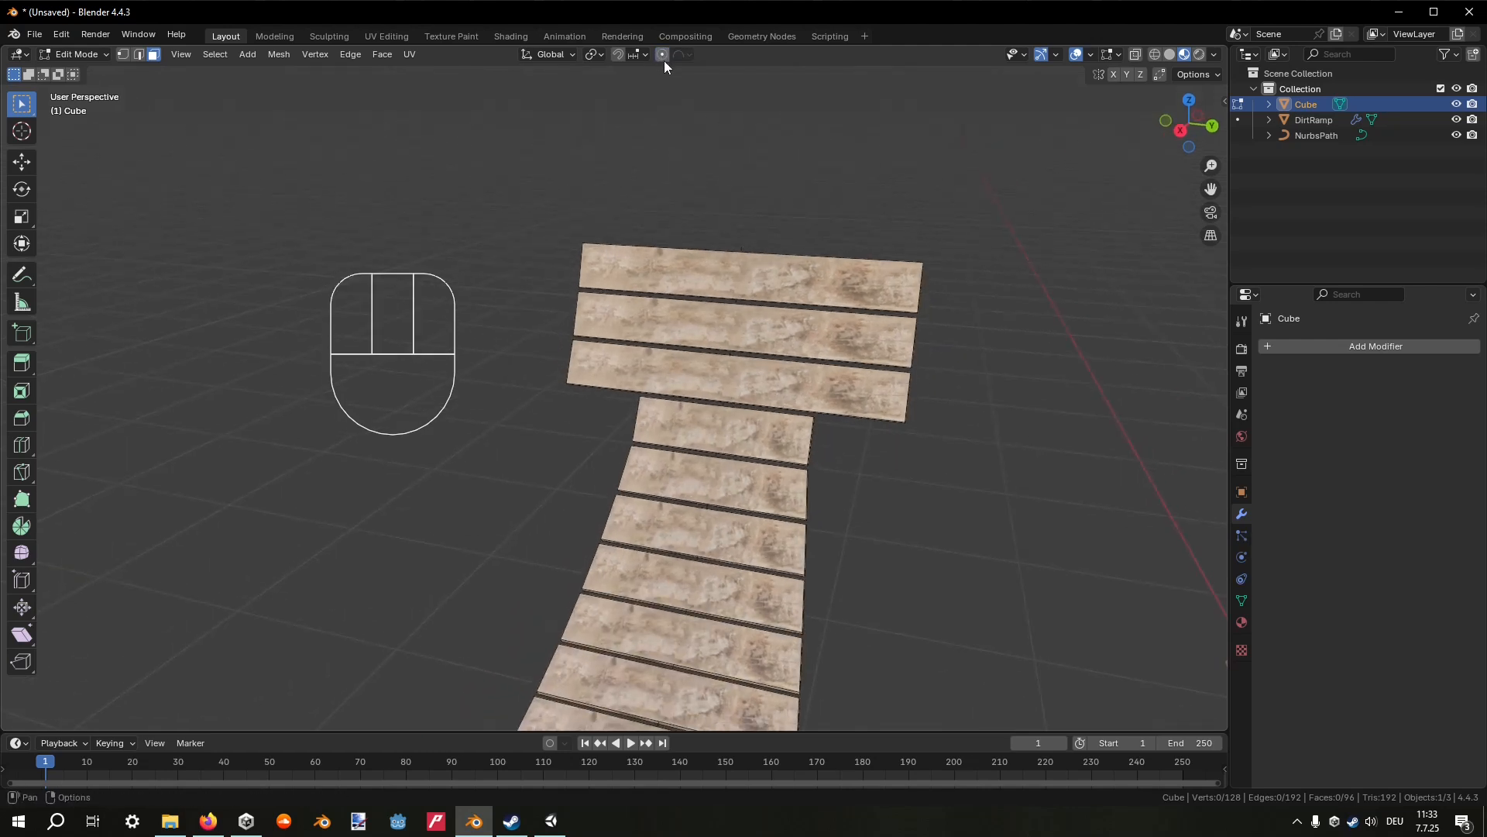
pyautogui.moveTo(697, 347); pyautogui.dragTo(750, 390, button='middle')
pyautogui.click(784, 390)
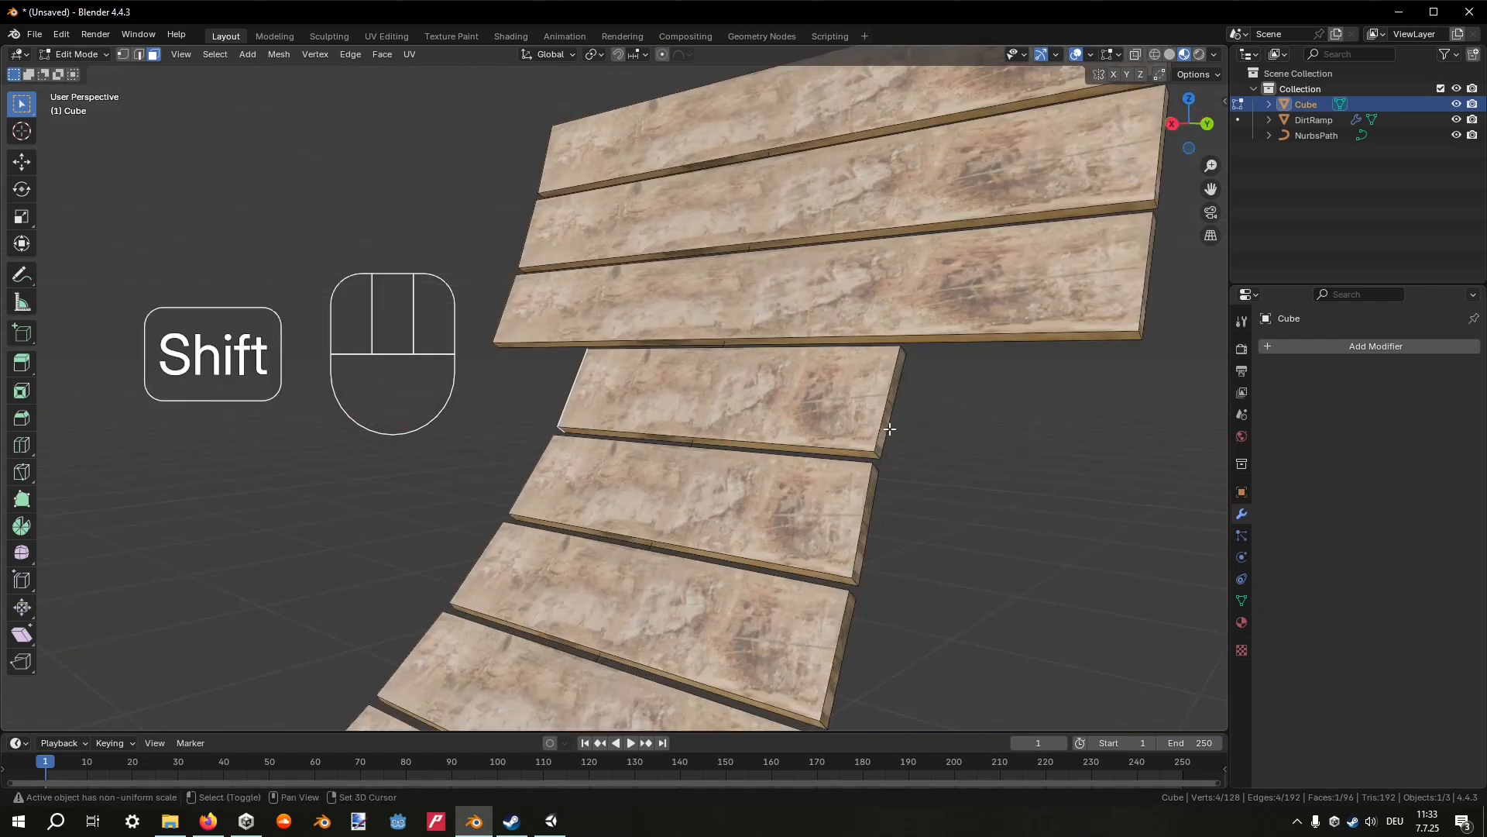
pyautogui.moveTo(863, 408); pyautogui.dragTo(1030, 432, button='middle')
pyautogui.press('s')
pyautogui.click(1042, 432)
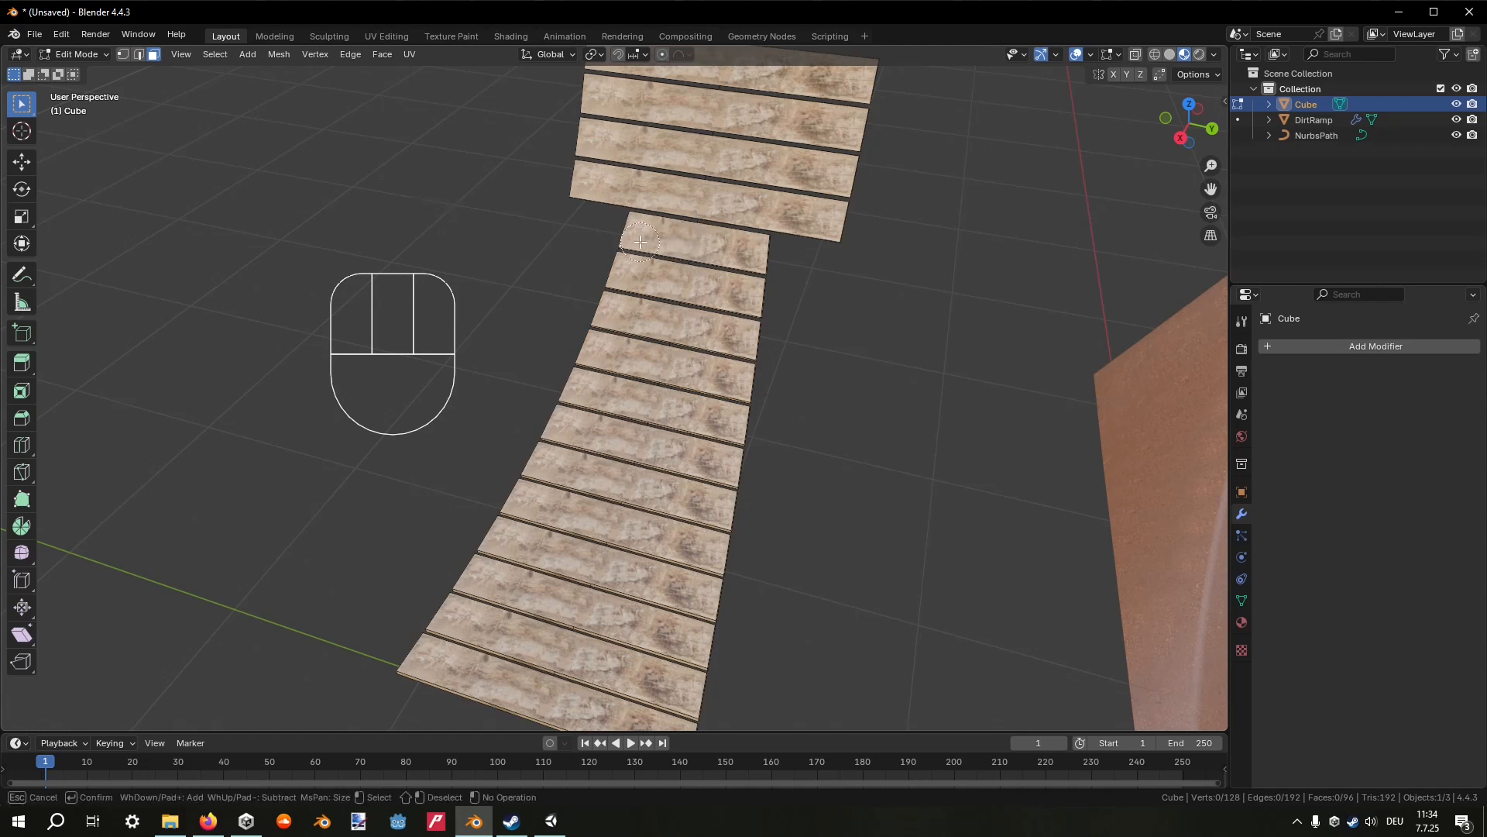
# Circle-select all the narrow boards below the four wide ones, include their linked faces, and hide them.
pyautogui.moveTo(643, 243); pyautogui.dragTo(653, 269)
pyautogui.moveTo(638, 360); pyautogui.dragTo(493, 660)
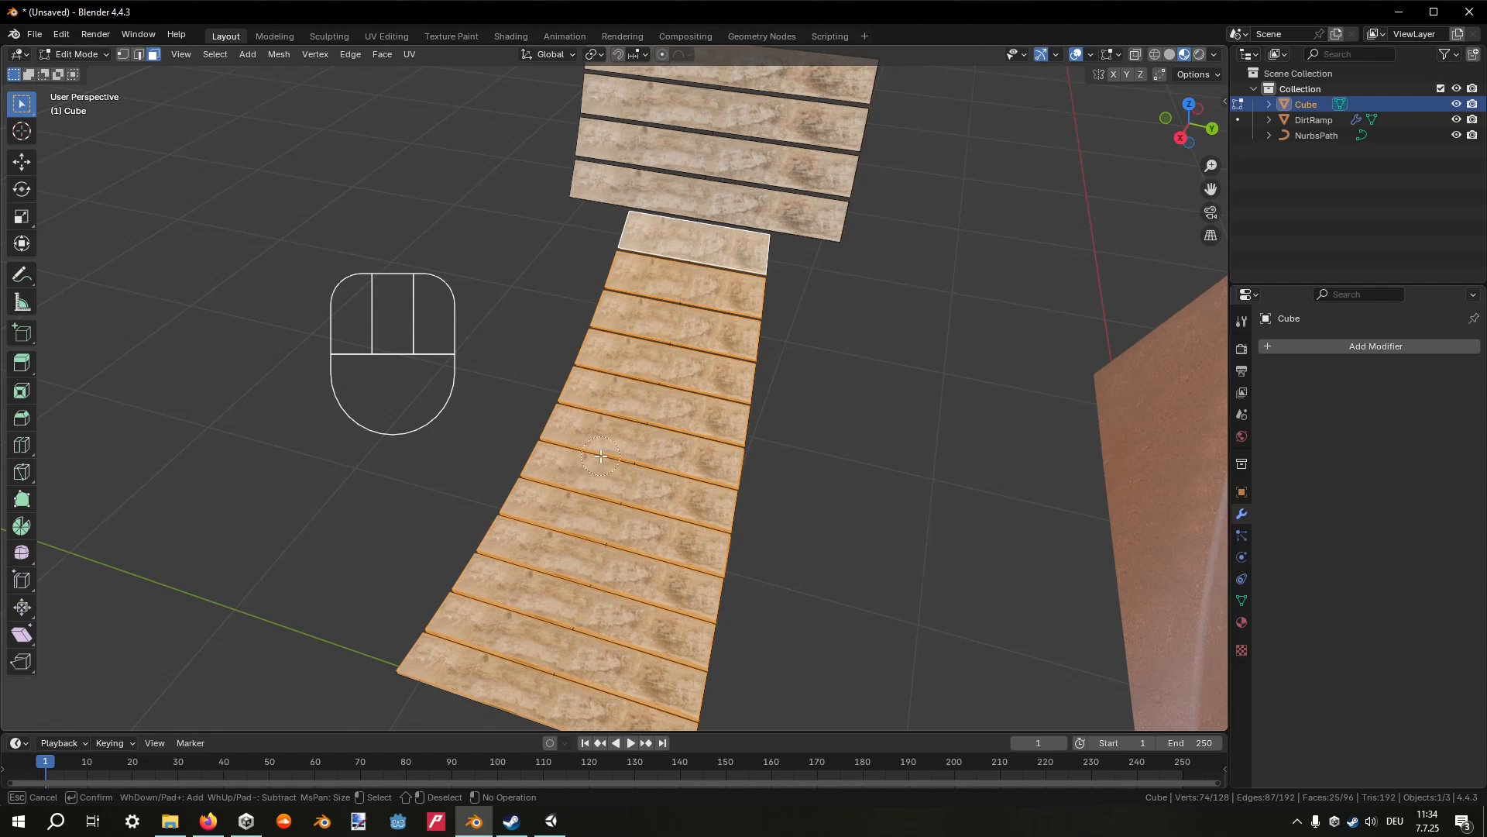
pyautogui.rightClick(811, 405)
pyautogui.moveTo(671, 376); pyautogui.dragTo(627, 411, button='middle')
pyautogui.moveTo(627, 411)
pyautogui.mouseDown(button='middle')
pyautogui.moveTo(694, 374)
pyautogui.moveTo(621, 406)
pyautogui.mouseUp(button='middle')
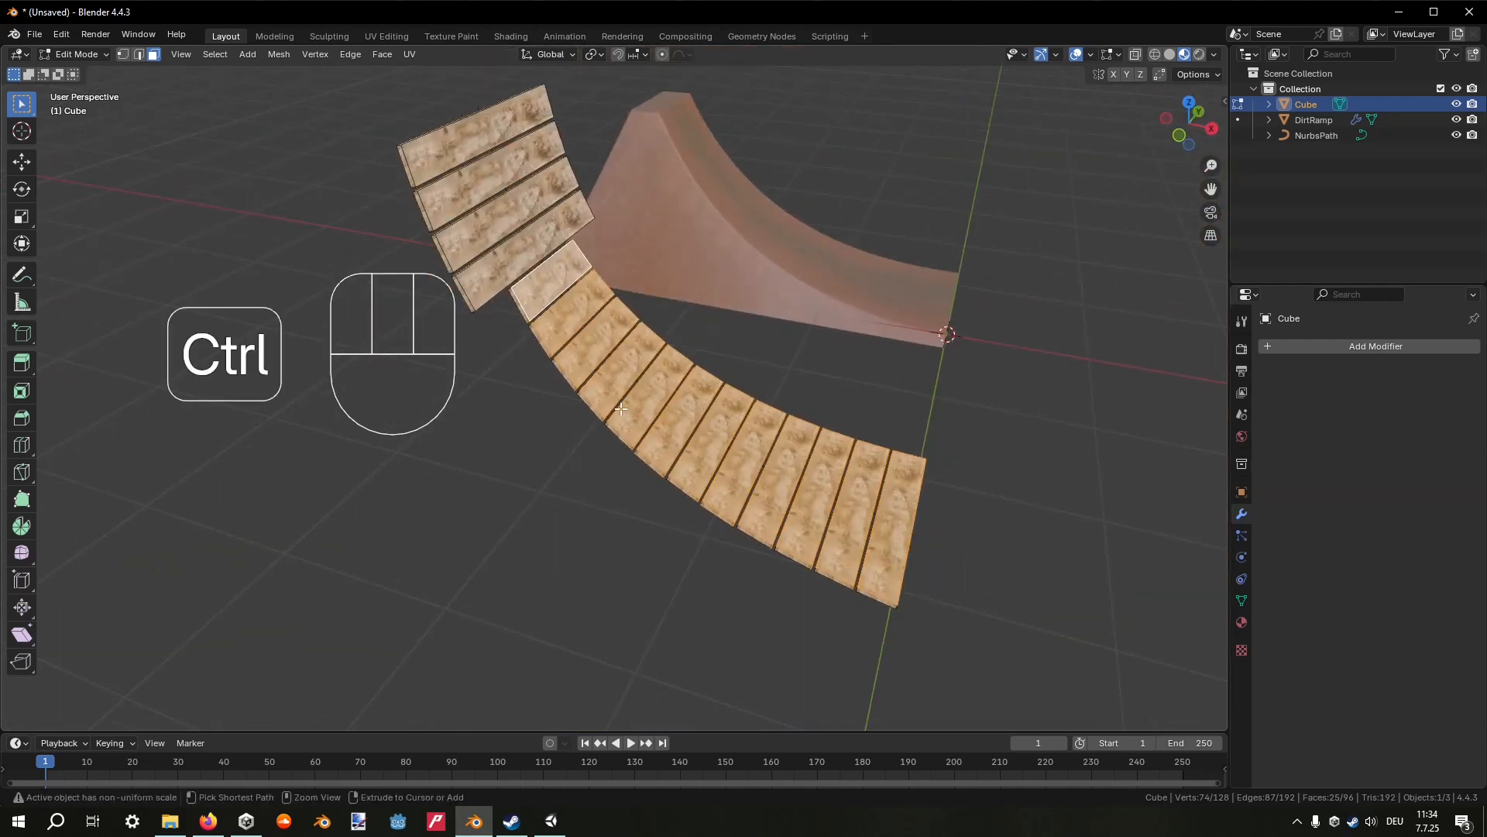
pyautogui.hotkey('ctrl', 'l')
pyautogui.moveTo(695, 328); pyautogui.dragTo(579, 316, button='middle')
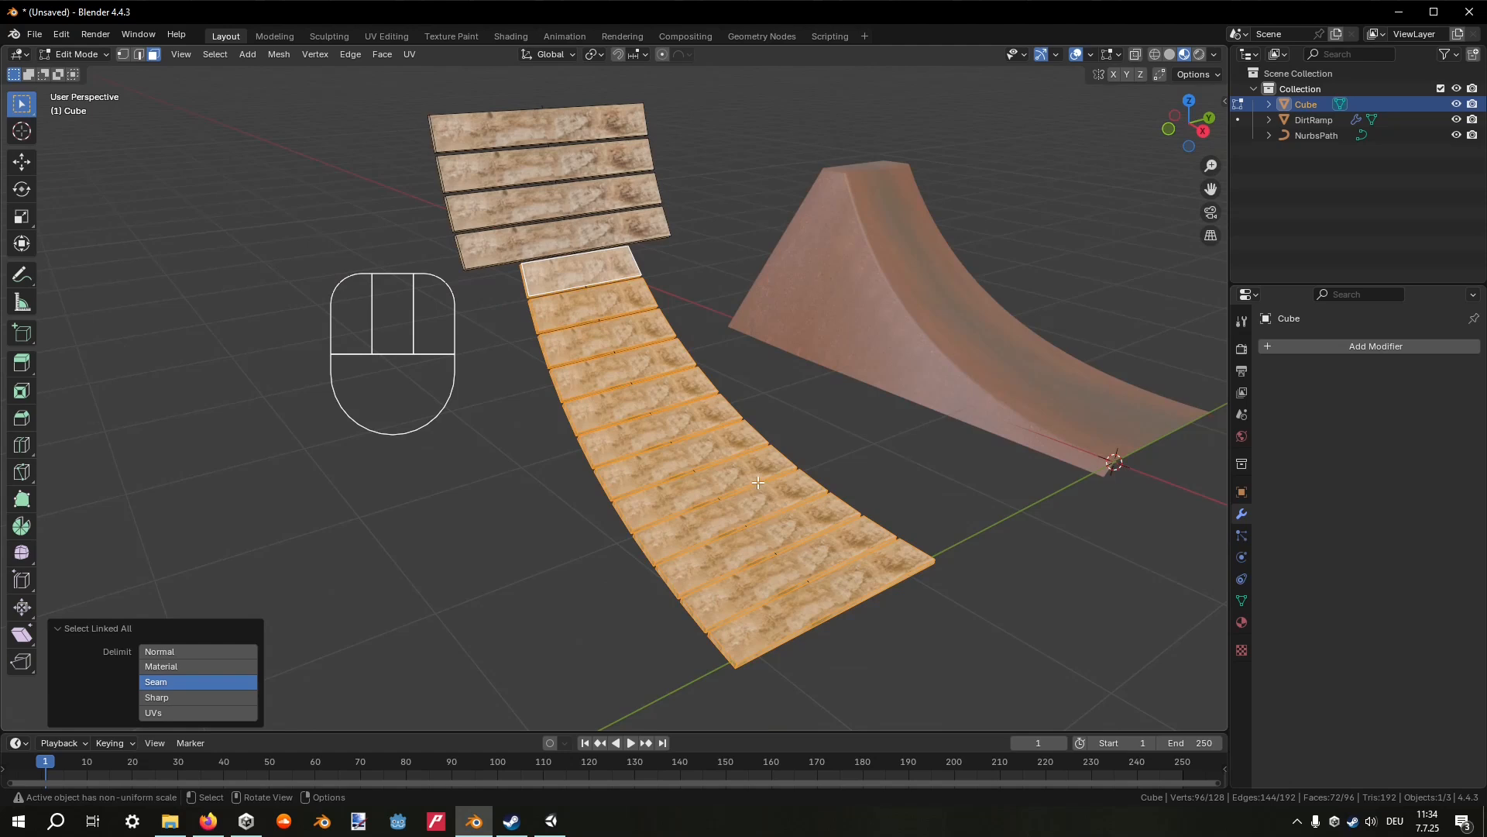
pyautogui.press('h')
# Scale the top edge face of the wide boards to 0.2368 along Y, using Linear proportional editing with a size of about 0.91.
pyautogui.moveTo(701, 392); pyautogui.dragTo(742, 328, button='middle')
pyautogui.click(637, 279)
pyautogui.click(664, 55)
pyautogui.moveTo(679, 54); pyautogui.dragTo(662, 200)
pyautogui.press('s')
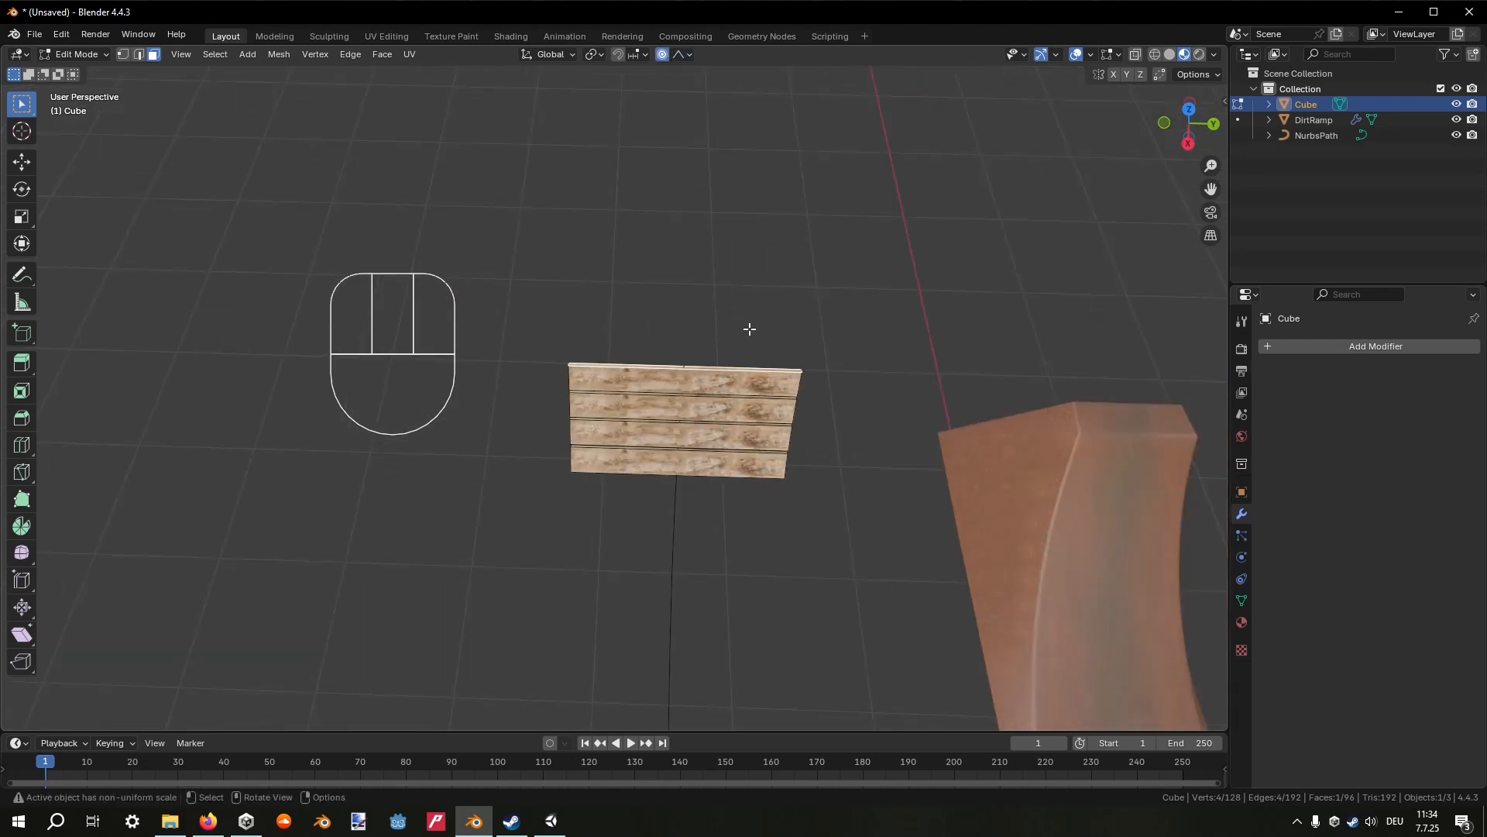
pyautogui.moveTo(770, 346); pyautogui.dragTo(700, 369, button='middle')
pyautogui.scroll(16, 701, 367)
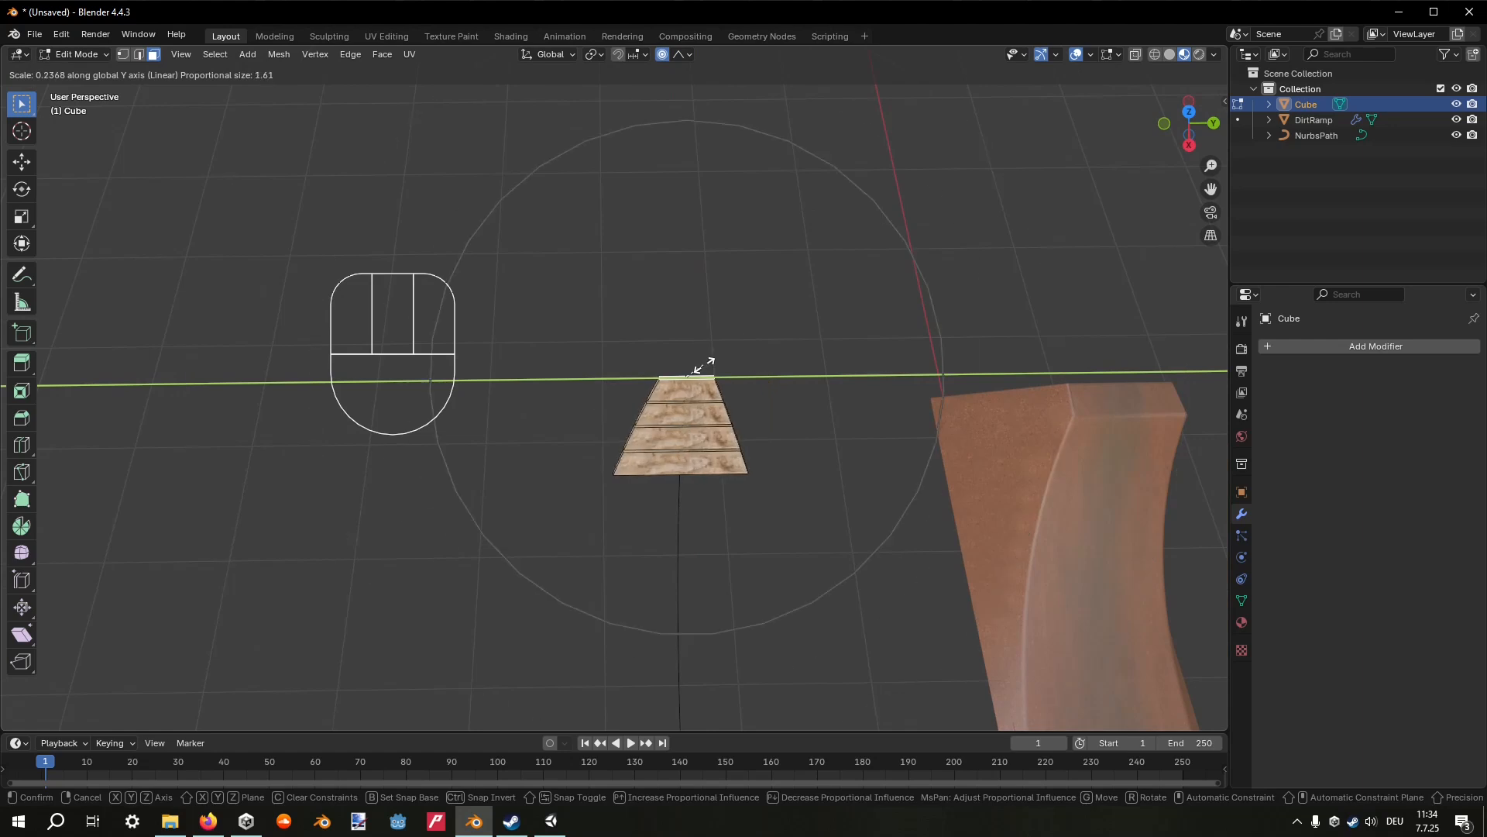
pyautogui.scroll(-3, 703, 366)
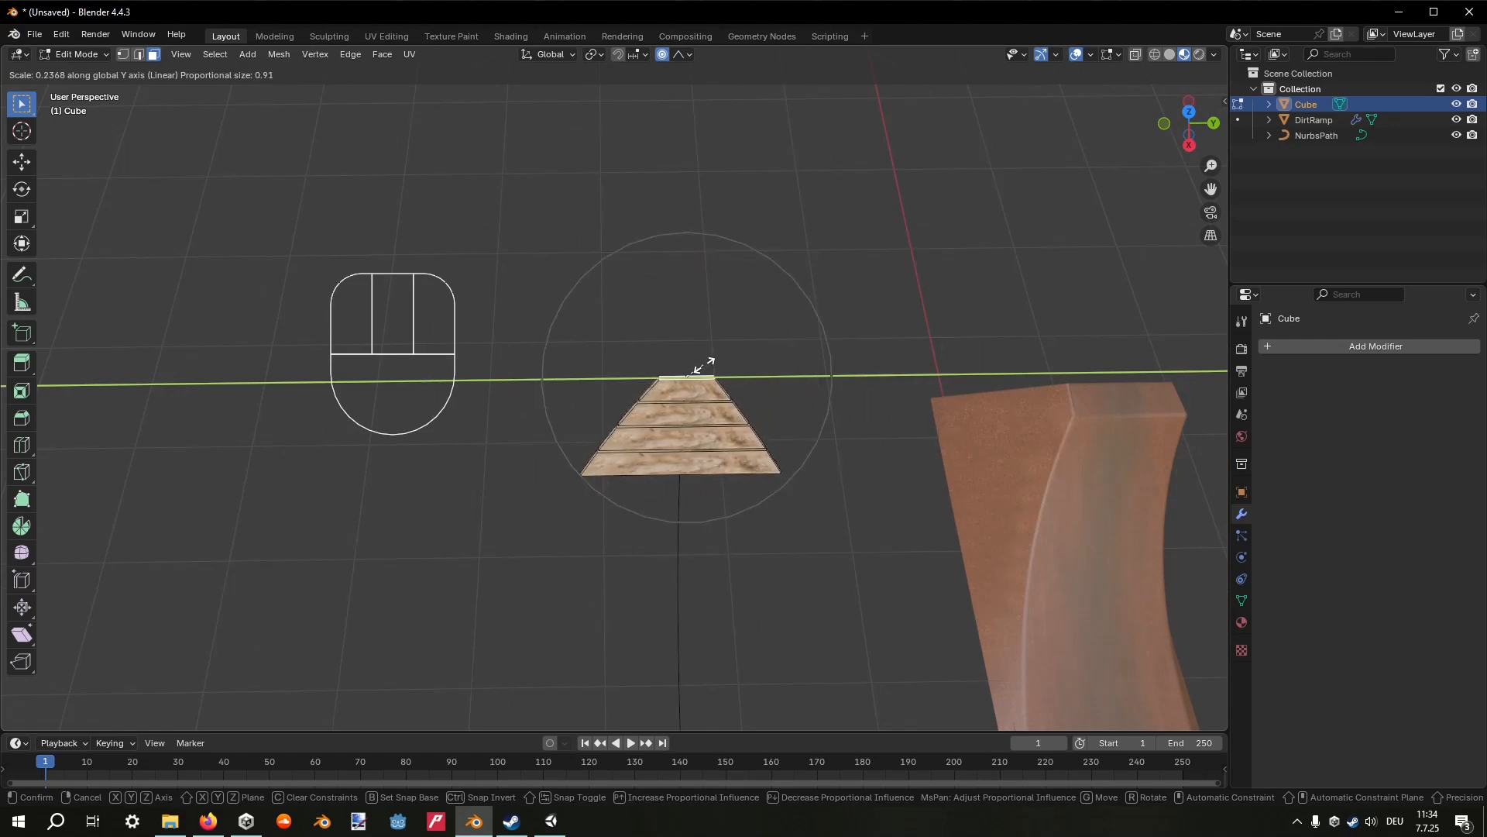
pyautogui.click(697, 368)
# Reveal the hidden shaft boards below the arrowhead and clear the selection.
pyautogui.moveTo(697, 368); pyautogui.dragTo(686, 338, button='middle')
pyautogui.moveTo(800, 297); pyautogui.dragTo(807, 372, button='middle')
pyautogui.press('Tab')
pyautogui.press('Tab')
pyautogui.press('a')
pyautogui.hotkey('alt', 'h')
pyautogui.click(750, 384)
# Select all the shaft boards with their linked faces and scale them to about 0.79 along Y.
pyautogui.click(697, 404)
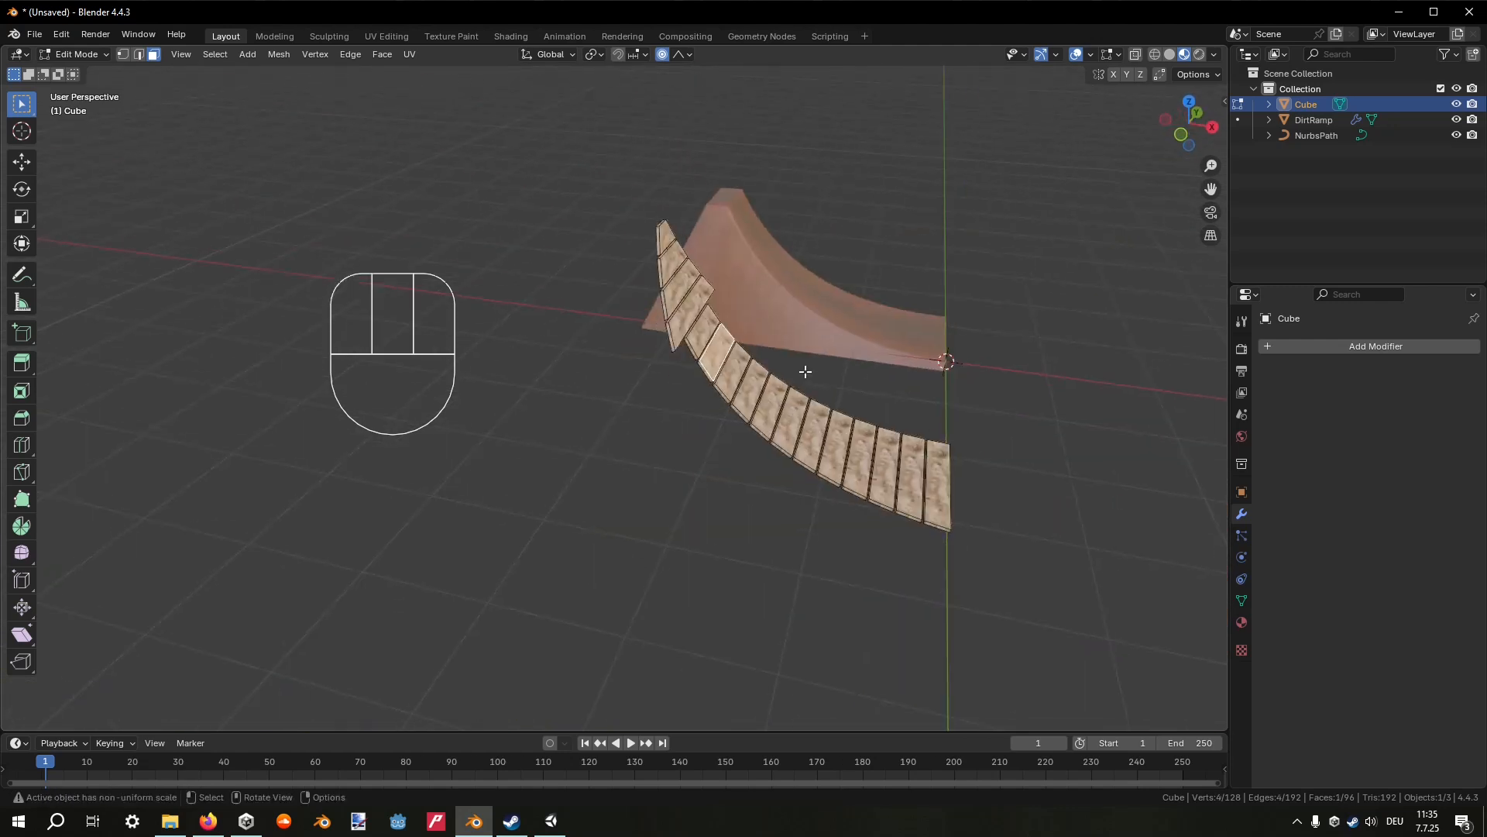
pyautogui.moveTo(698, 346); pyautogui.dragTo(680, 384, button='middle')
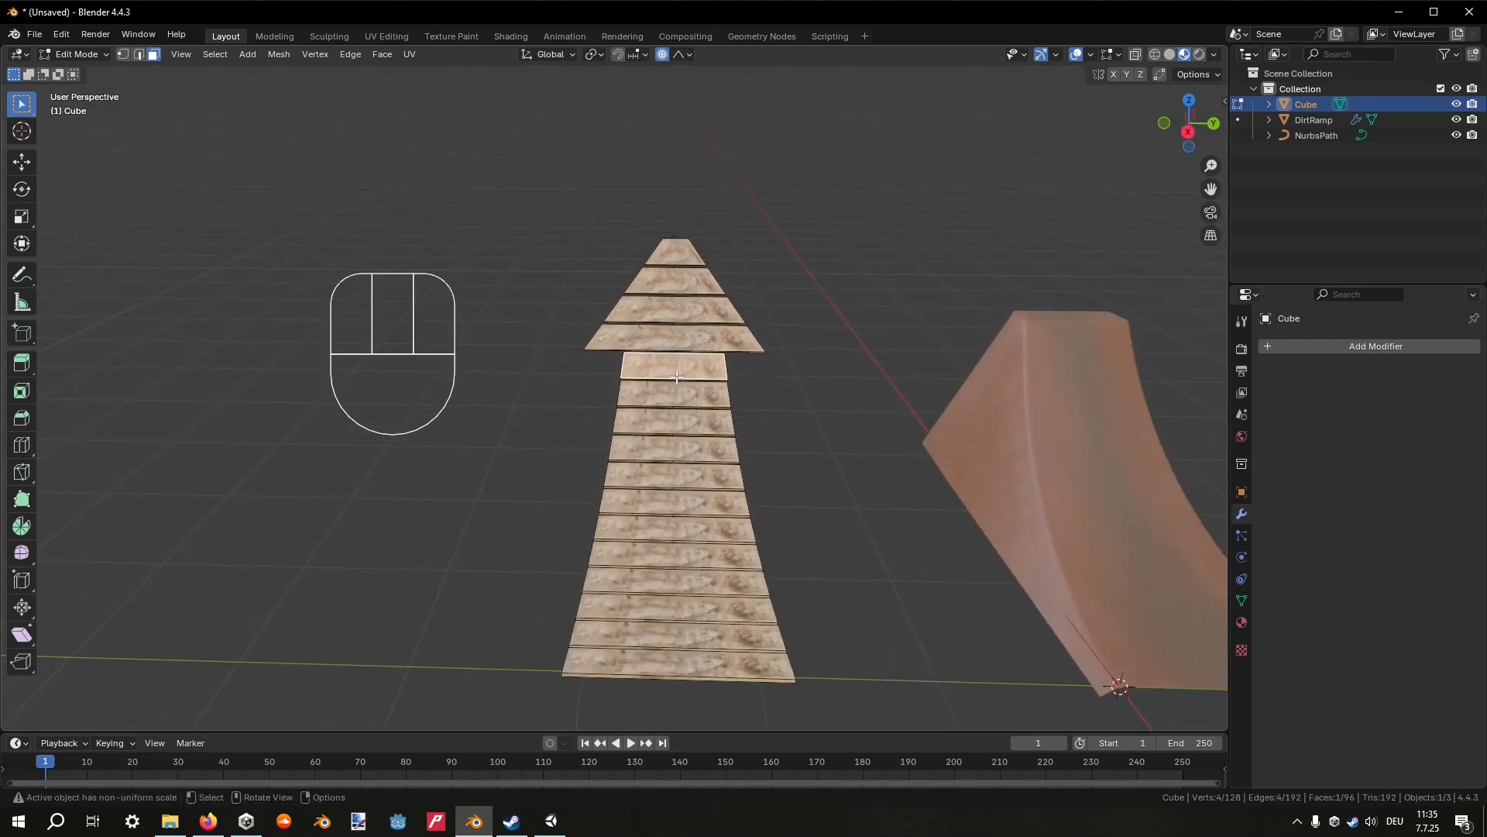
pyautogui.press('c')
pyautogui.moveTo(672, 399)
pyautogui.mouseDown()
pyautogui.moveTo(697, 658)
pyautogui.moveTo(713, 625)
pyautogui.mouseUp()
pyautogui.press('Escape')
pyautogui.hotkey('ctrl', 'l')
pyautogui.press('s')
pyautogui.middleClick(758, 335)
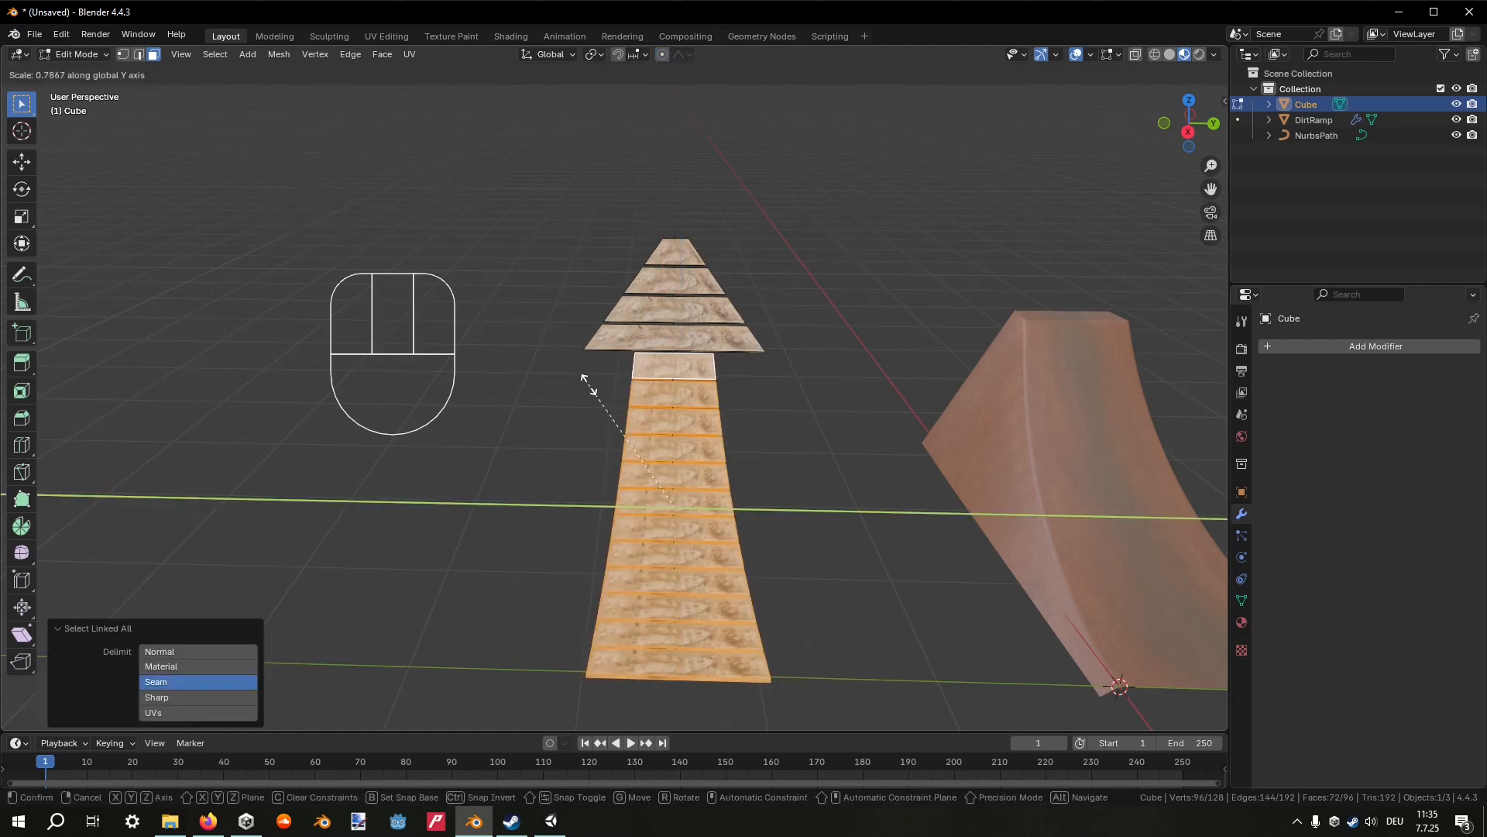
# Delete the NurbsPath curve object from the scene.
pyautogui.press('Tab')
pyautogui.press('Tab')
pyautogui.moveTo(595, 383); pyautogui.dragTo(782, 339, button='middle')
pyautogui.click(1320, 138)
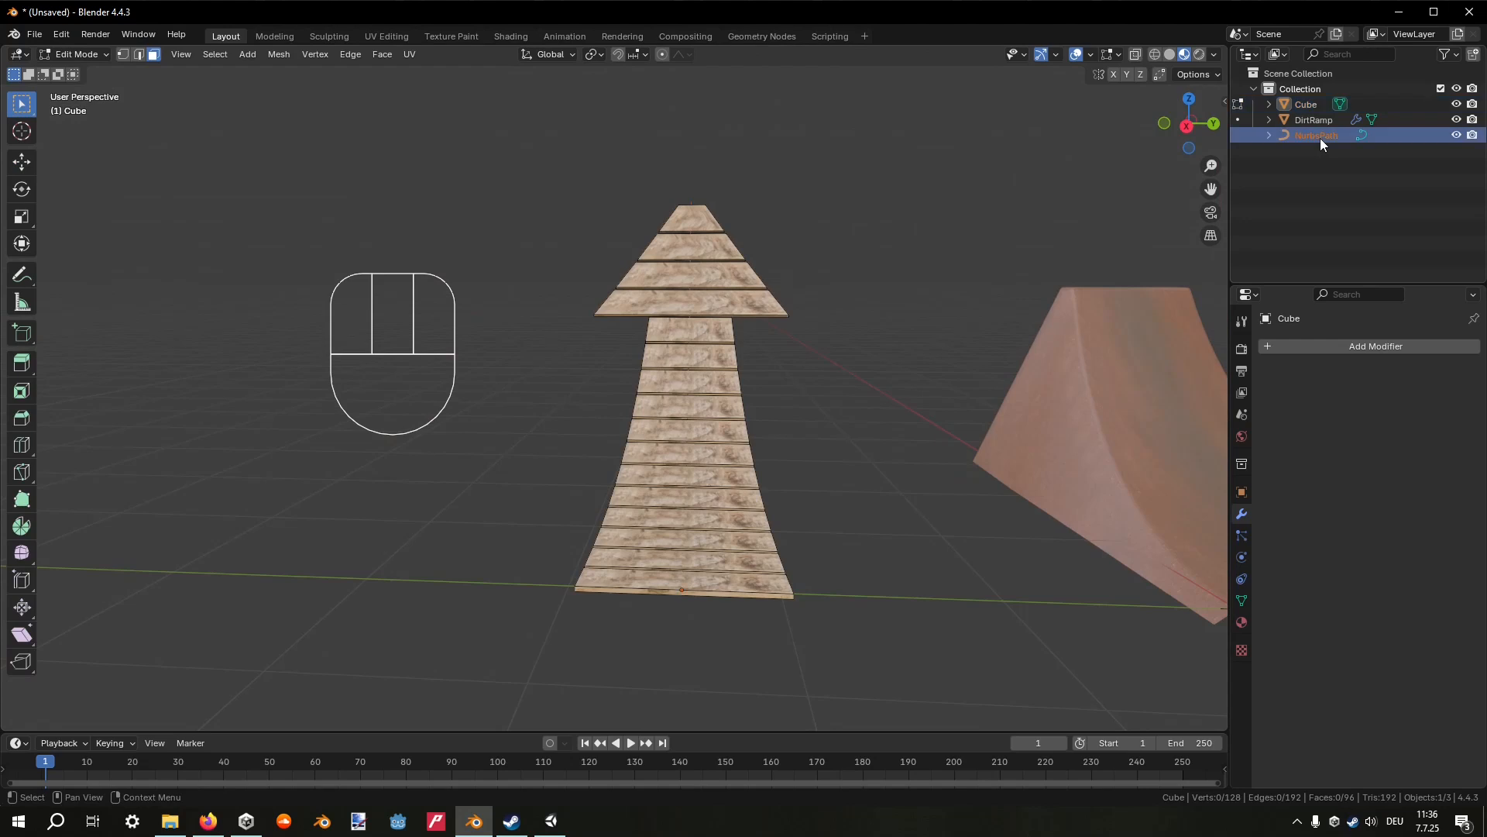
pyautogui.rightClick(1319, 140)
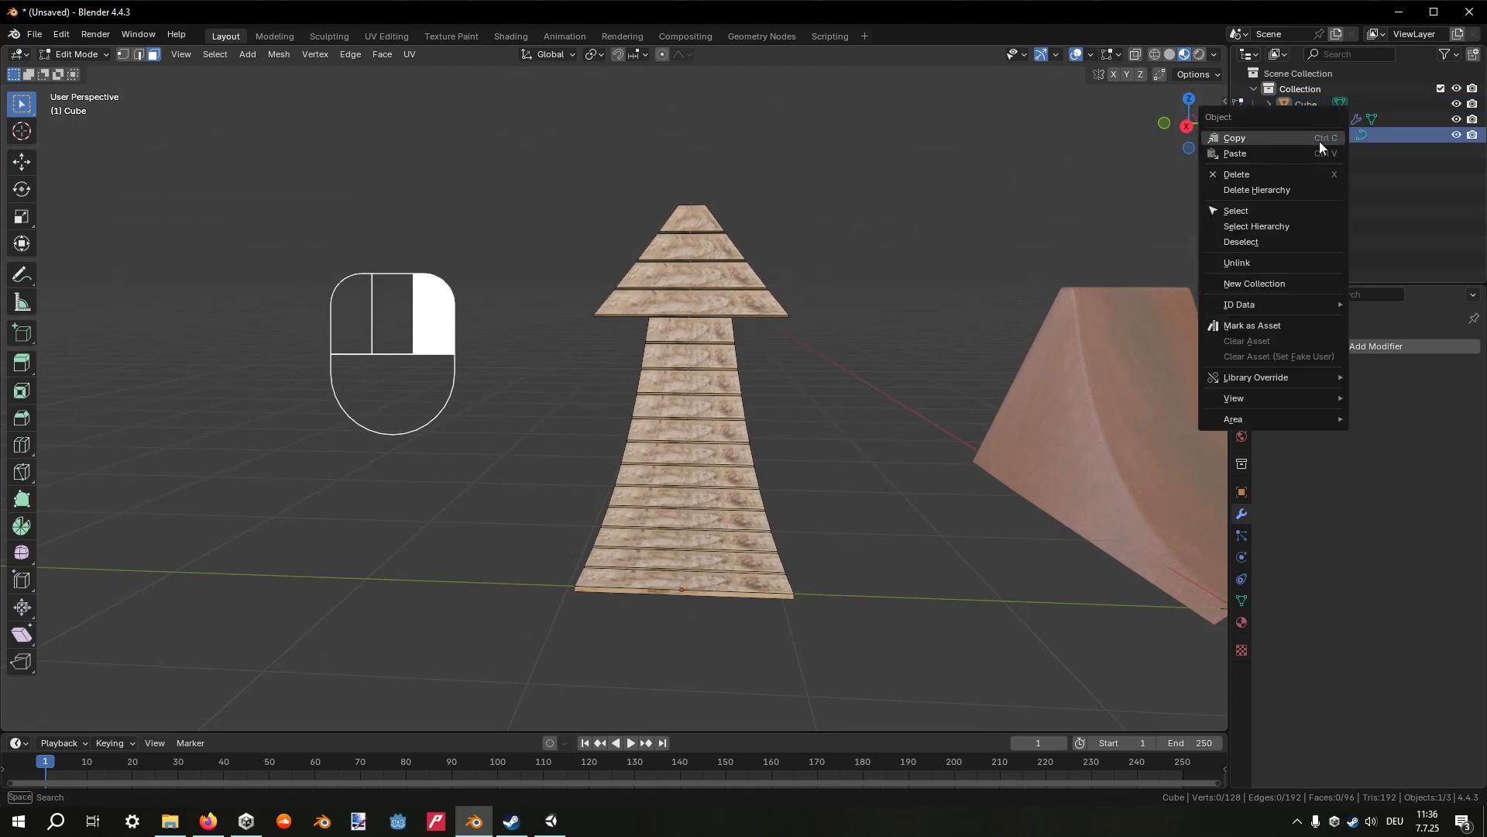
pyautogui.click(1286, 171)
# Rename the Cube object to WoodenArrowRamp.
pyautogui.click(1298, 121)
pyautogui.click(1295, 105)
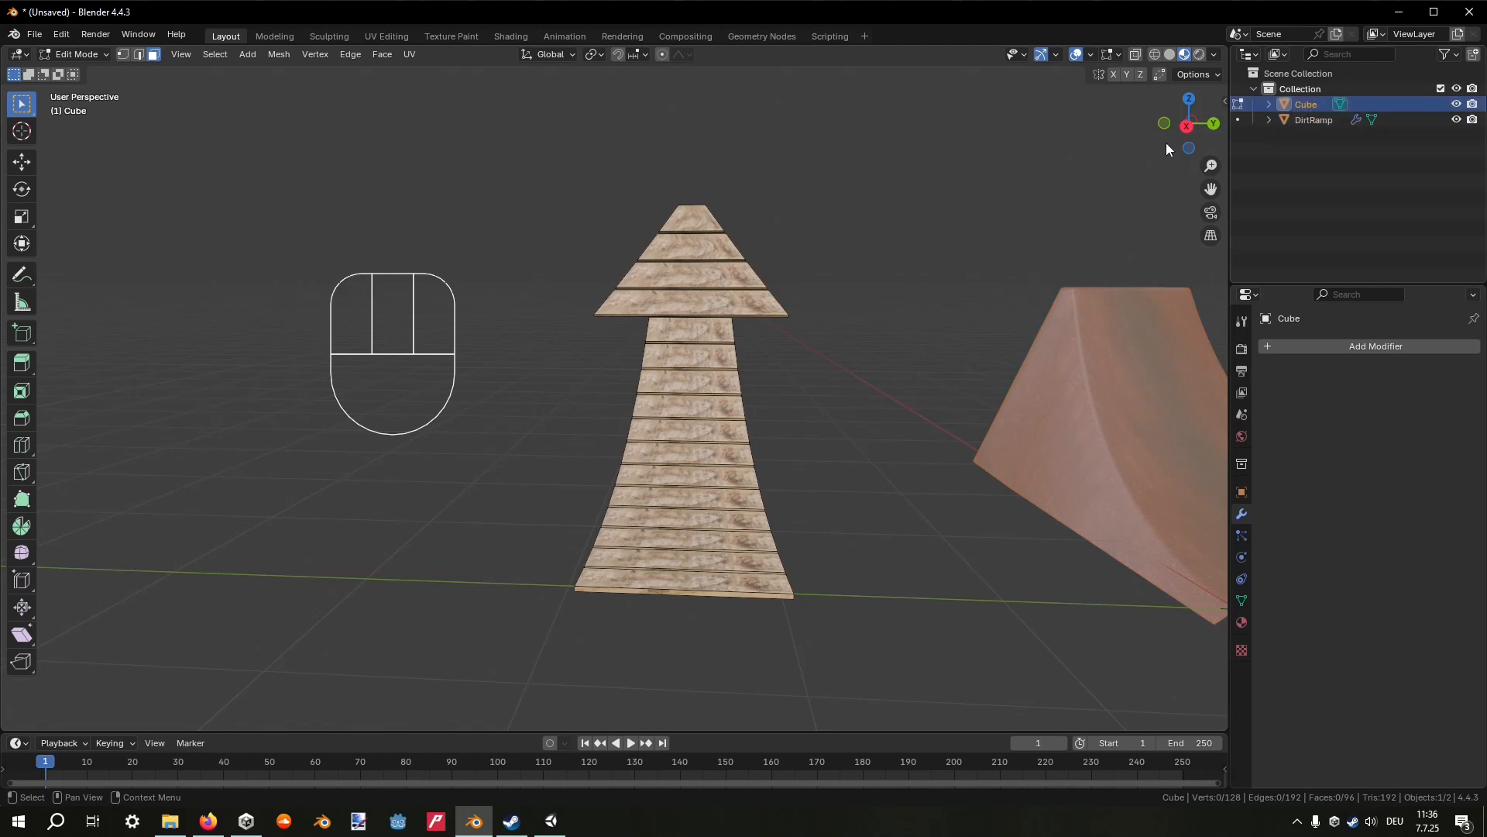
pyautogui.press('F2')
pyautogui.write('WoodenArrowRamp')
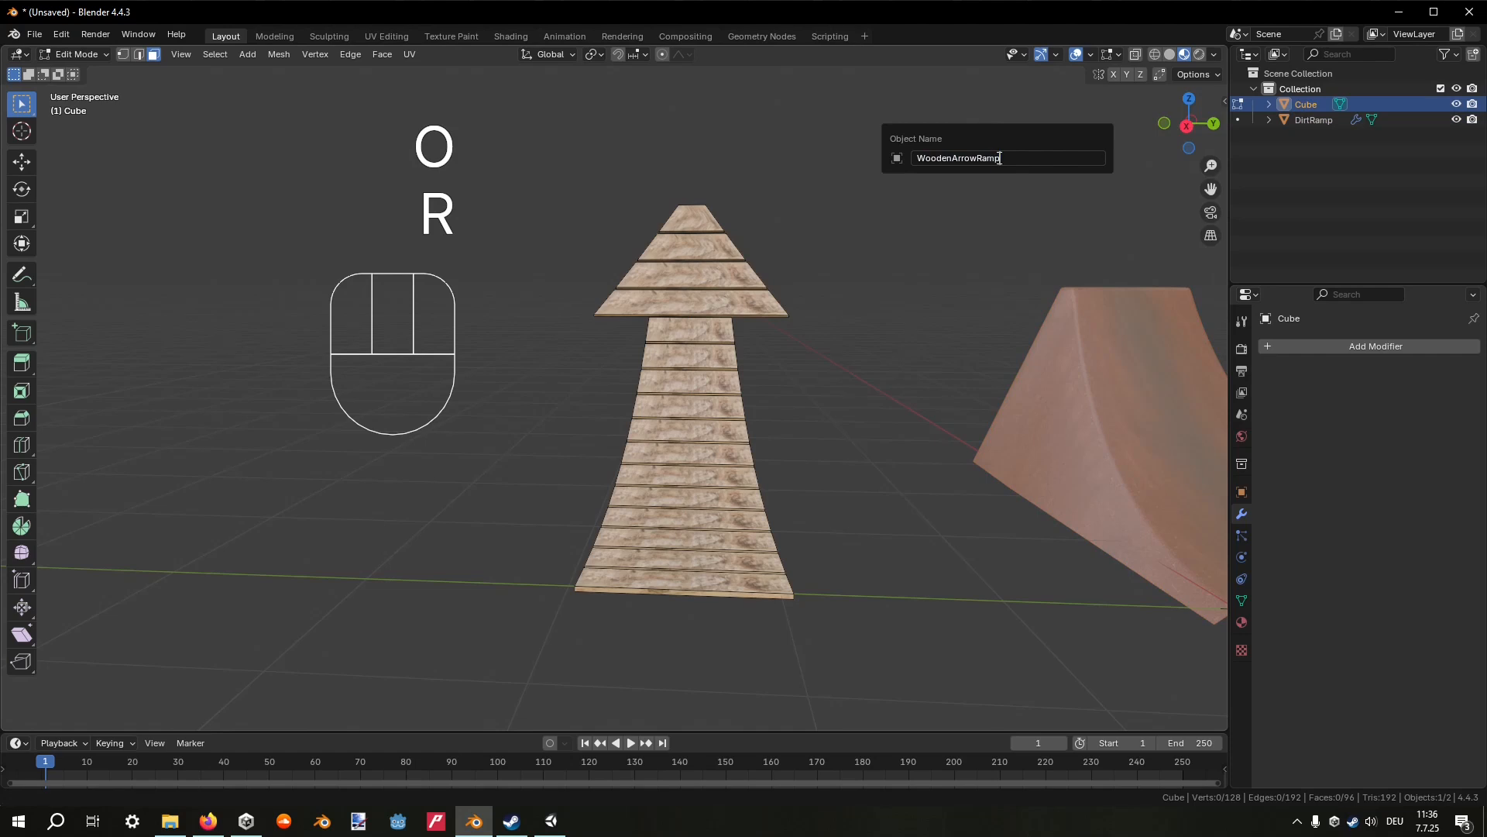
pyautogui.press('Return')
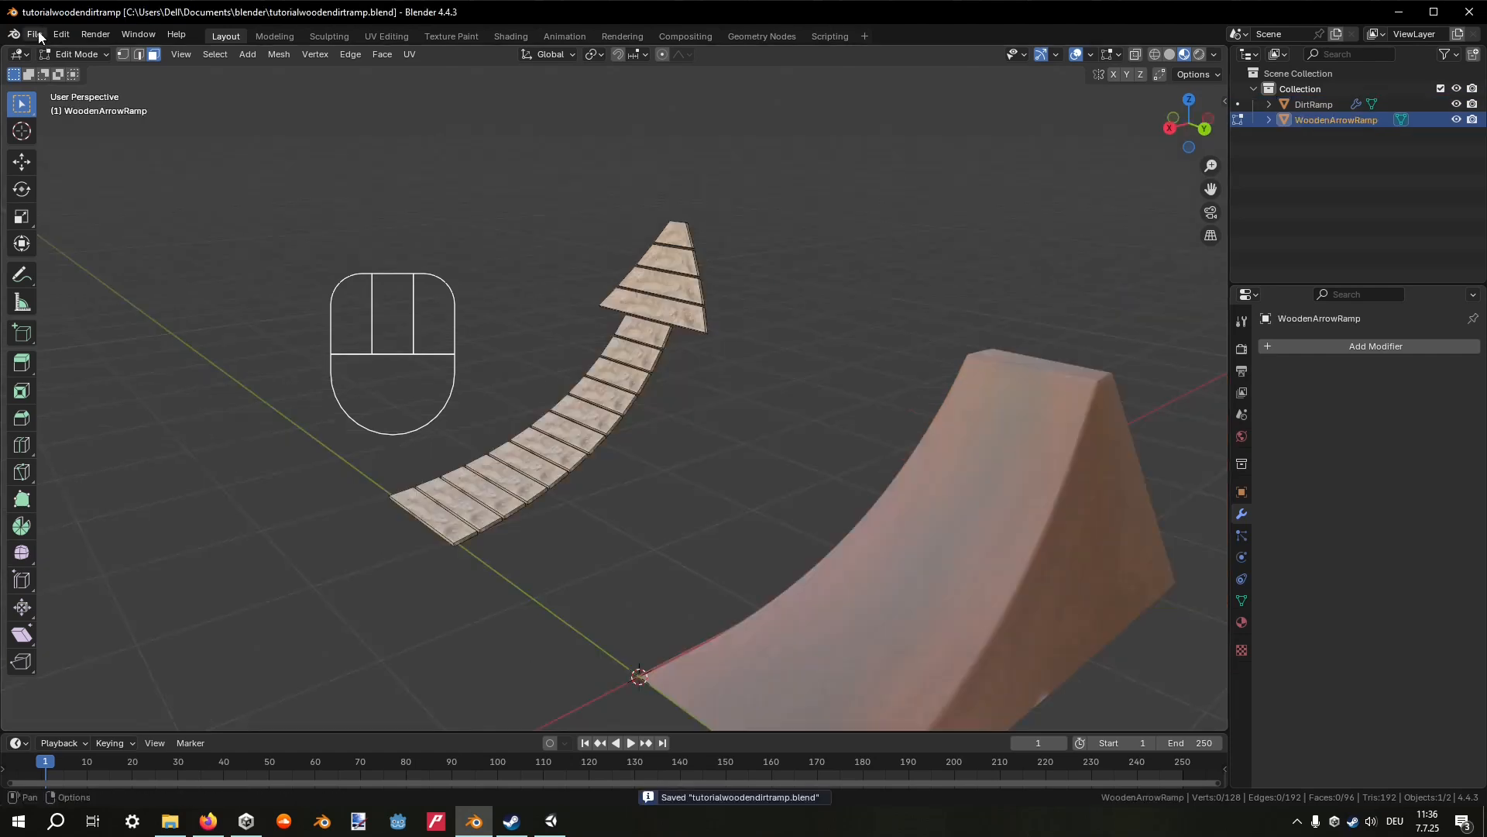
# Export only the selected WoodenArrowRamp object as woodenRamp.fbx into the Downloads\tutorial folder.
pyautogui.click(34, 34)
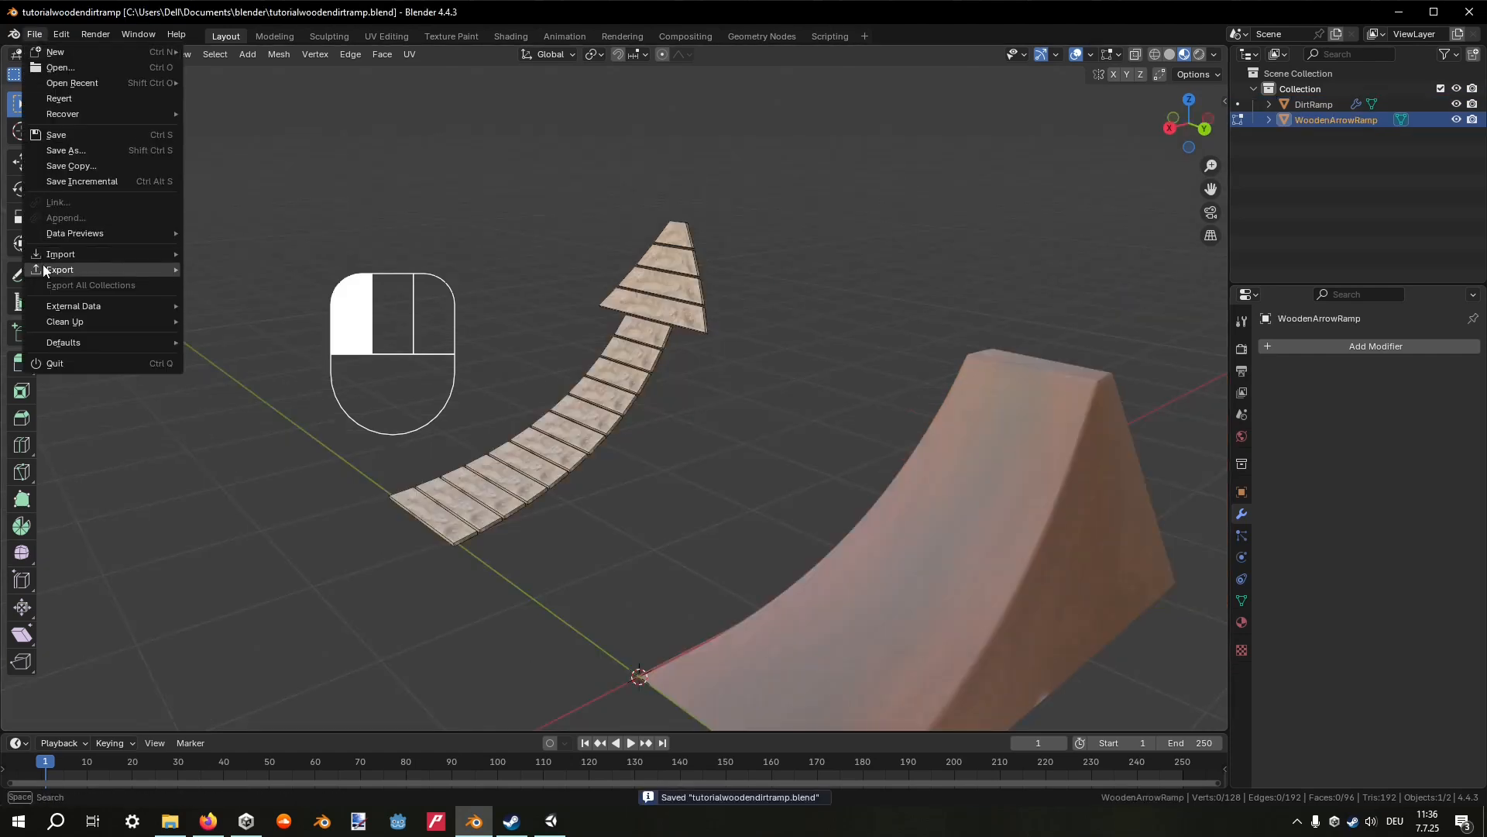
pyautogui.moveTo(155, 269)
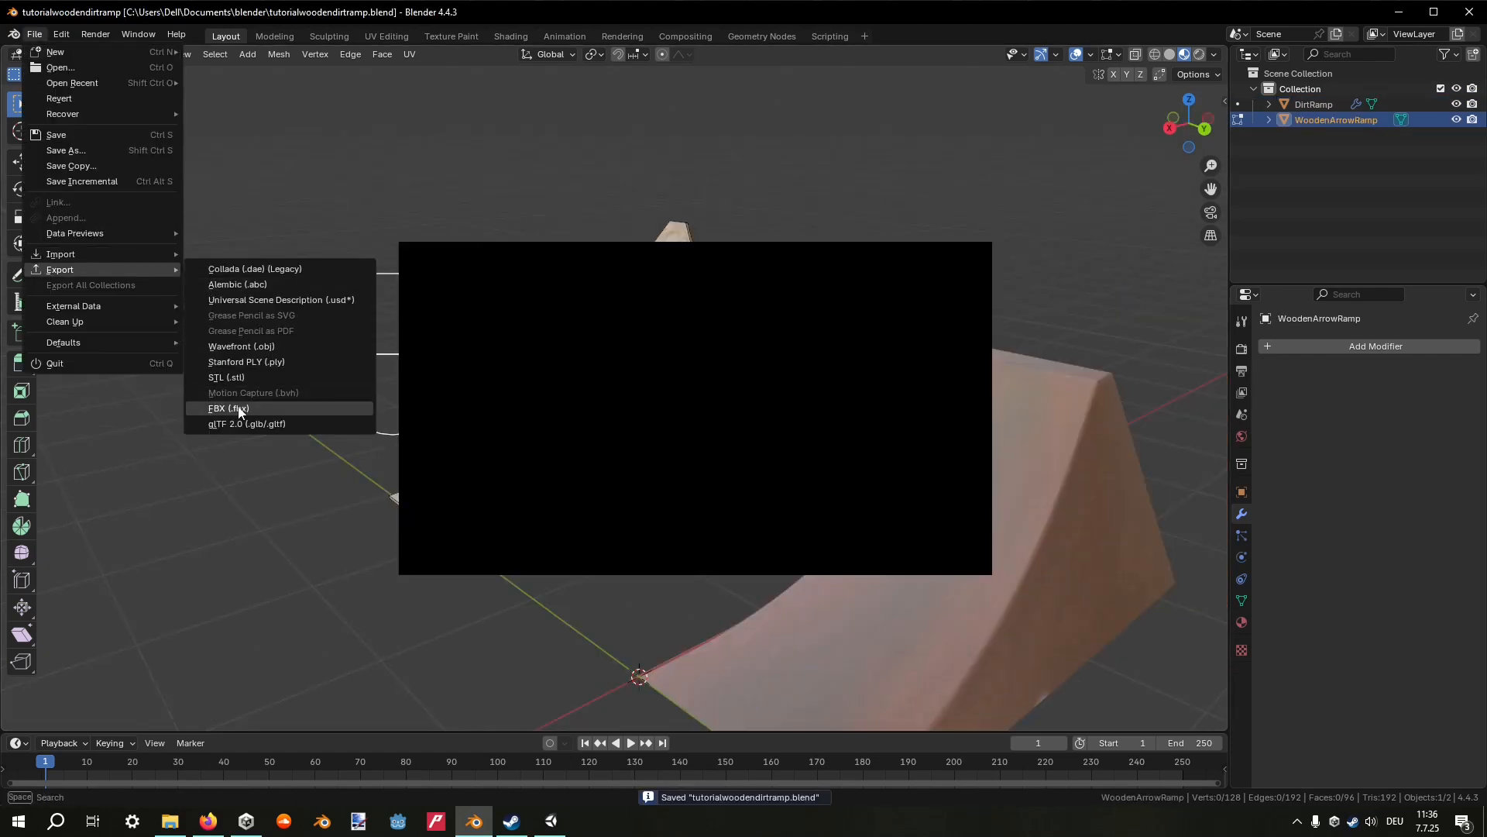
pyautogui.click(238, 408)
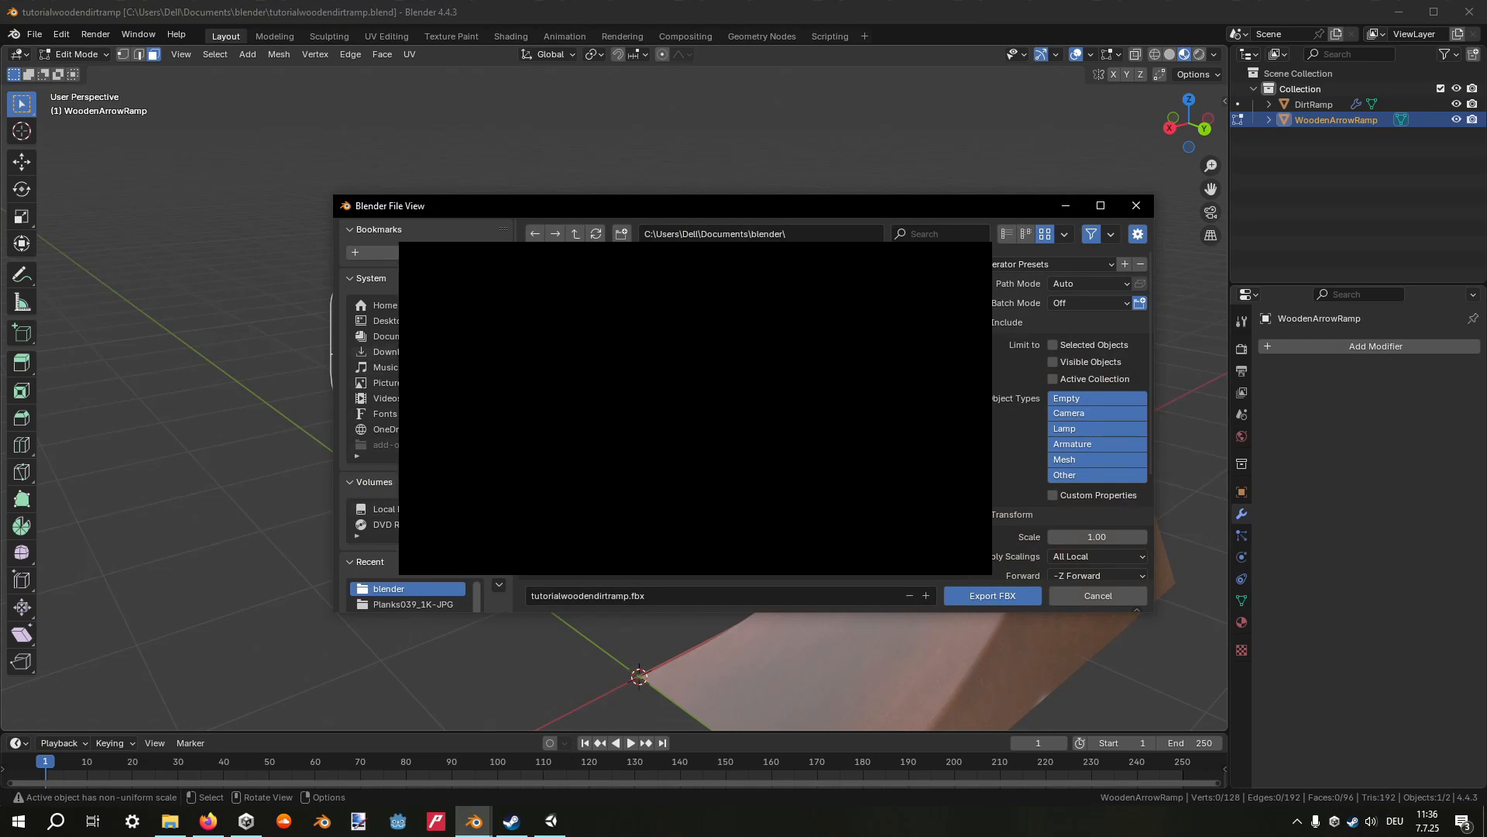
pyautogui.click(385, 351)
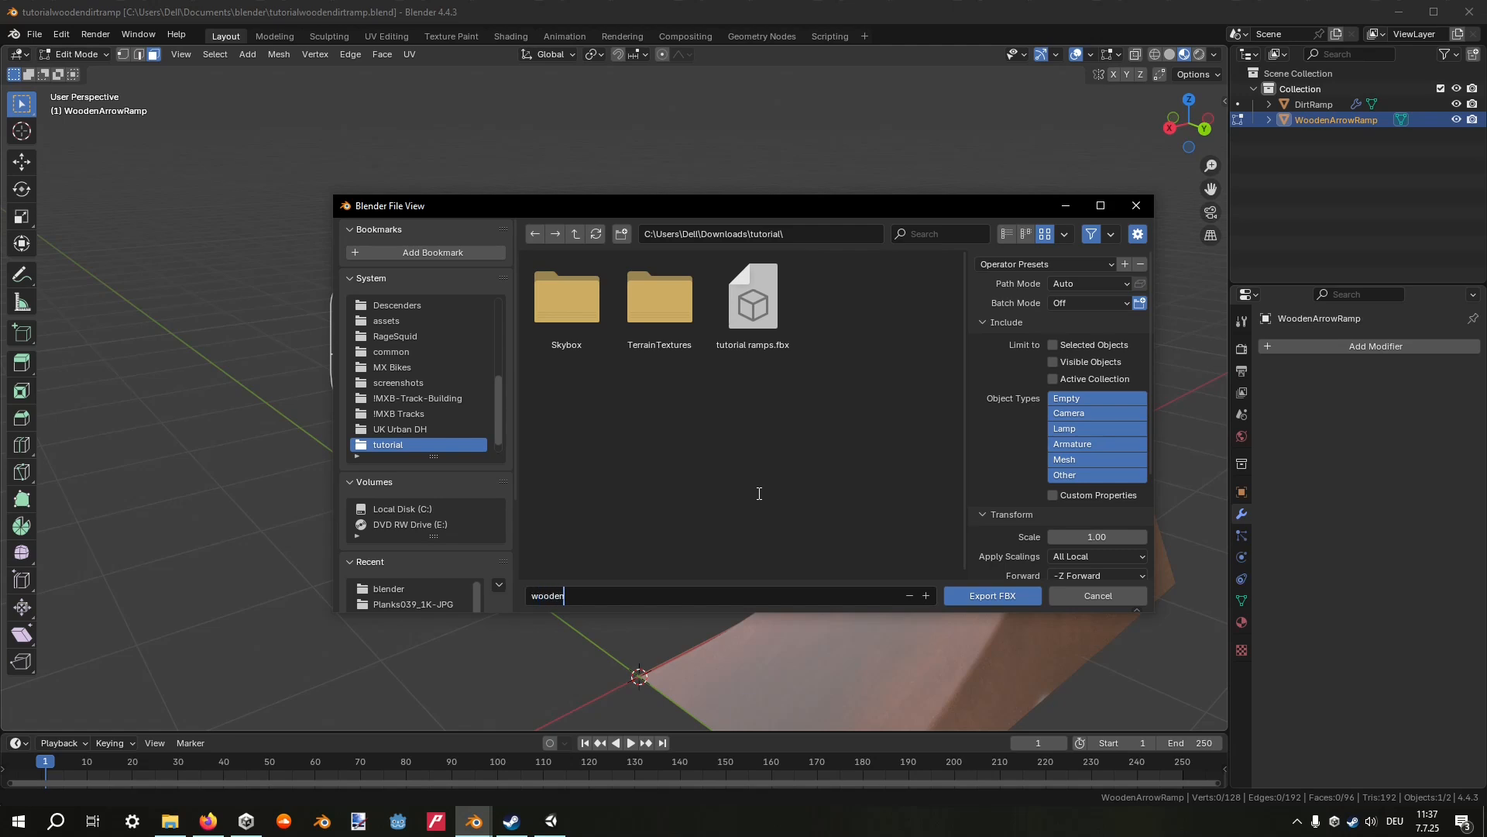
pyautogui.write('amp')
pyautogui.click(1037, 346)
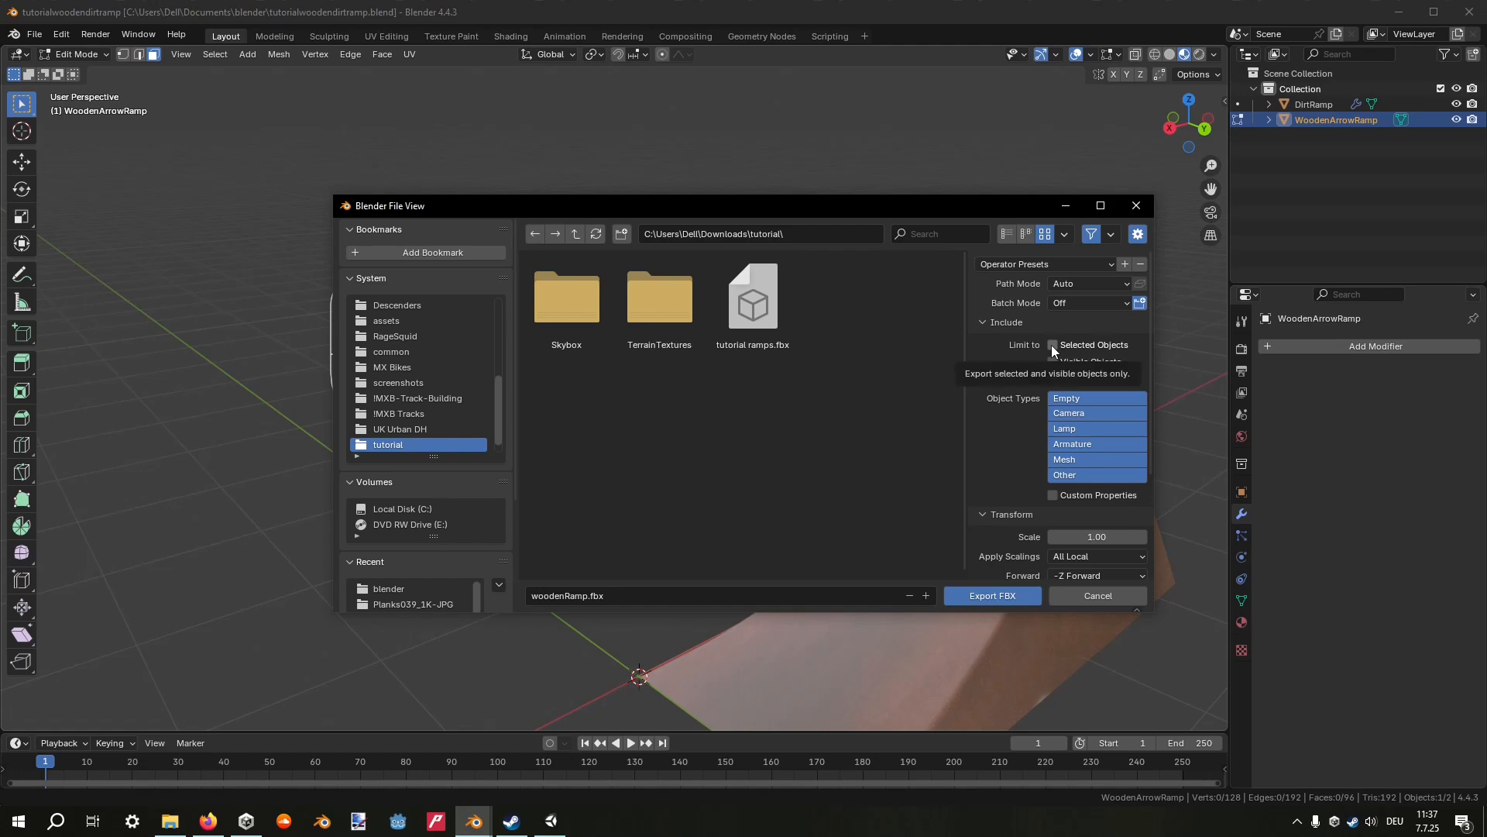
pyautogui.click(1052, 345)
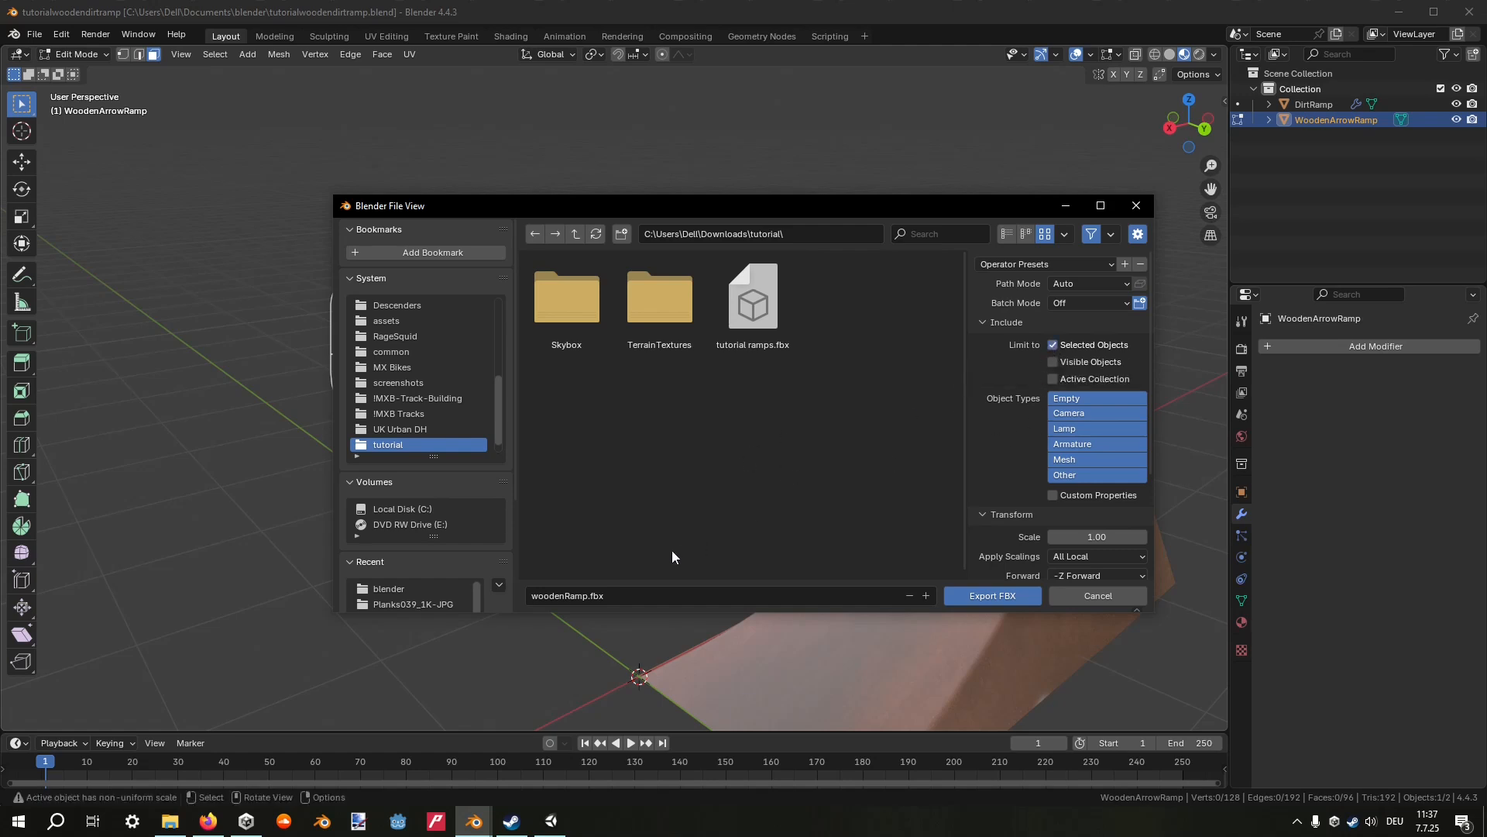
pyautogui.click(1323, 137)
pyautogui.click(988, 596)
# Select the DirtRamp object and export it alone as DirtRamp.fbx into the tutorial folder.
pyautogui.click(35, 37)
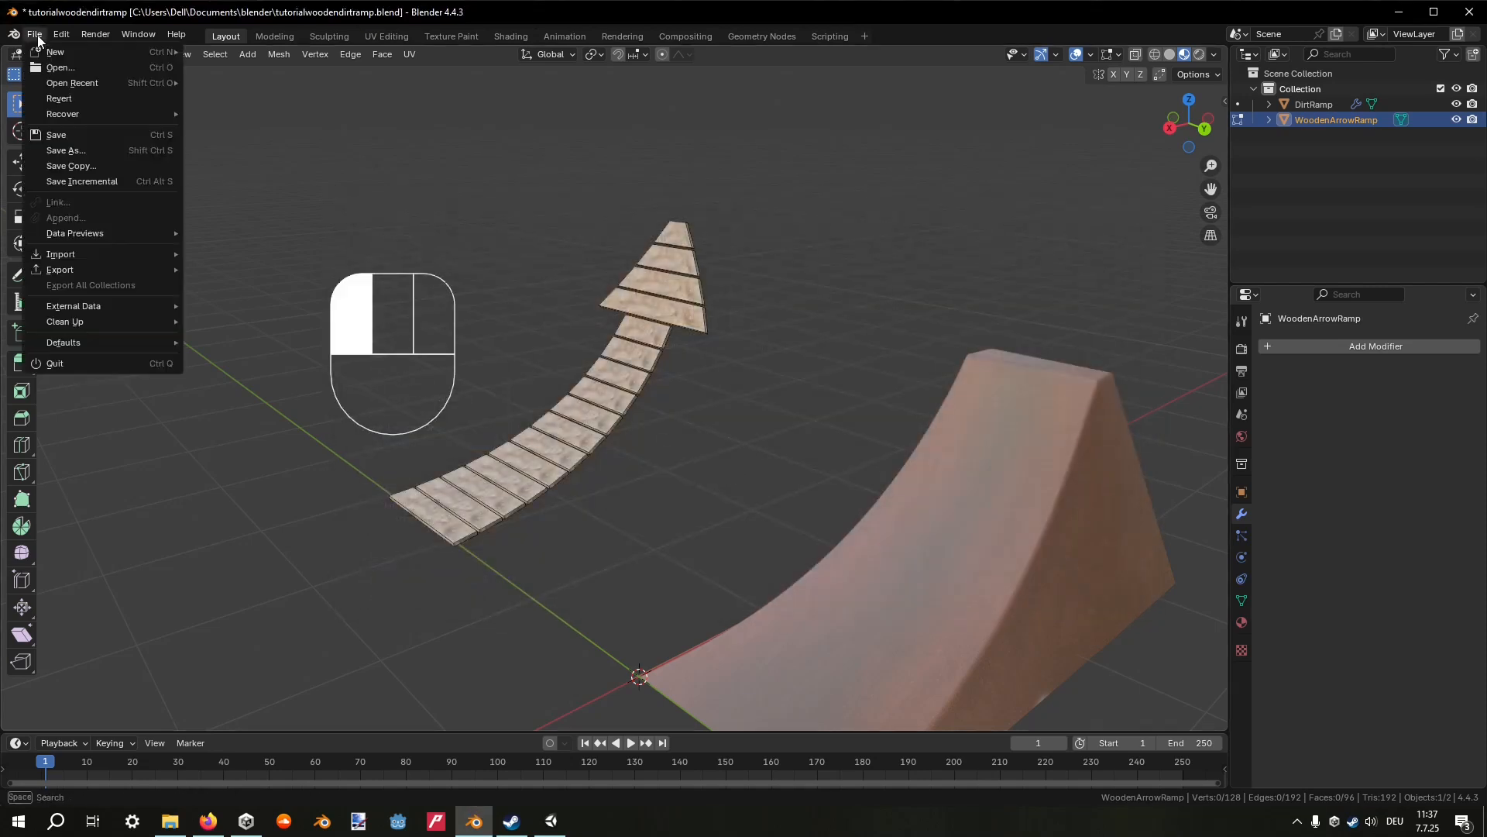
pyautogui.moveTo(62, 269)
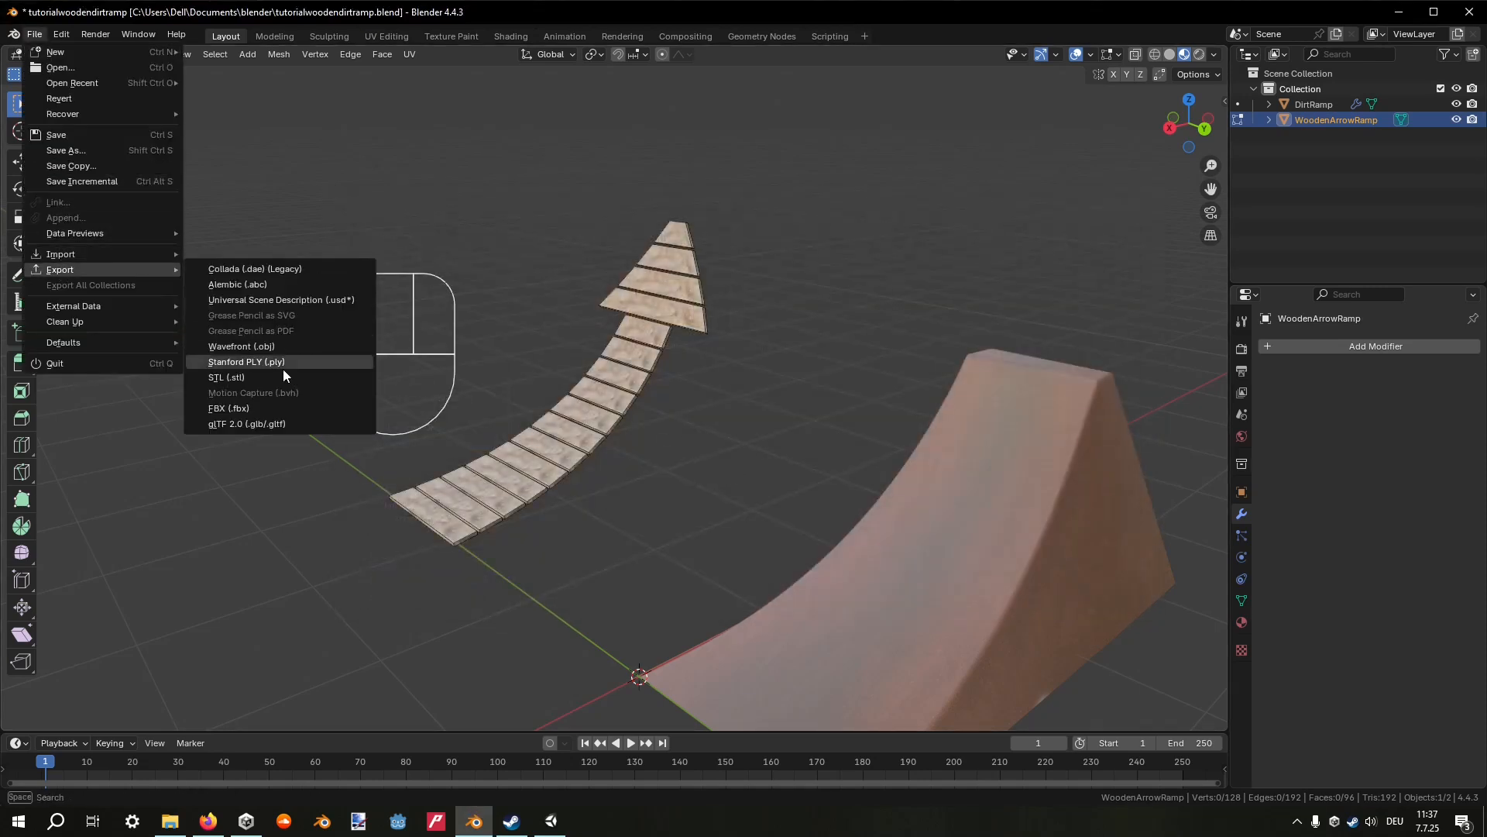
pyautogui.click(1305, 104)
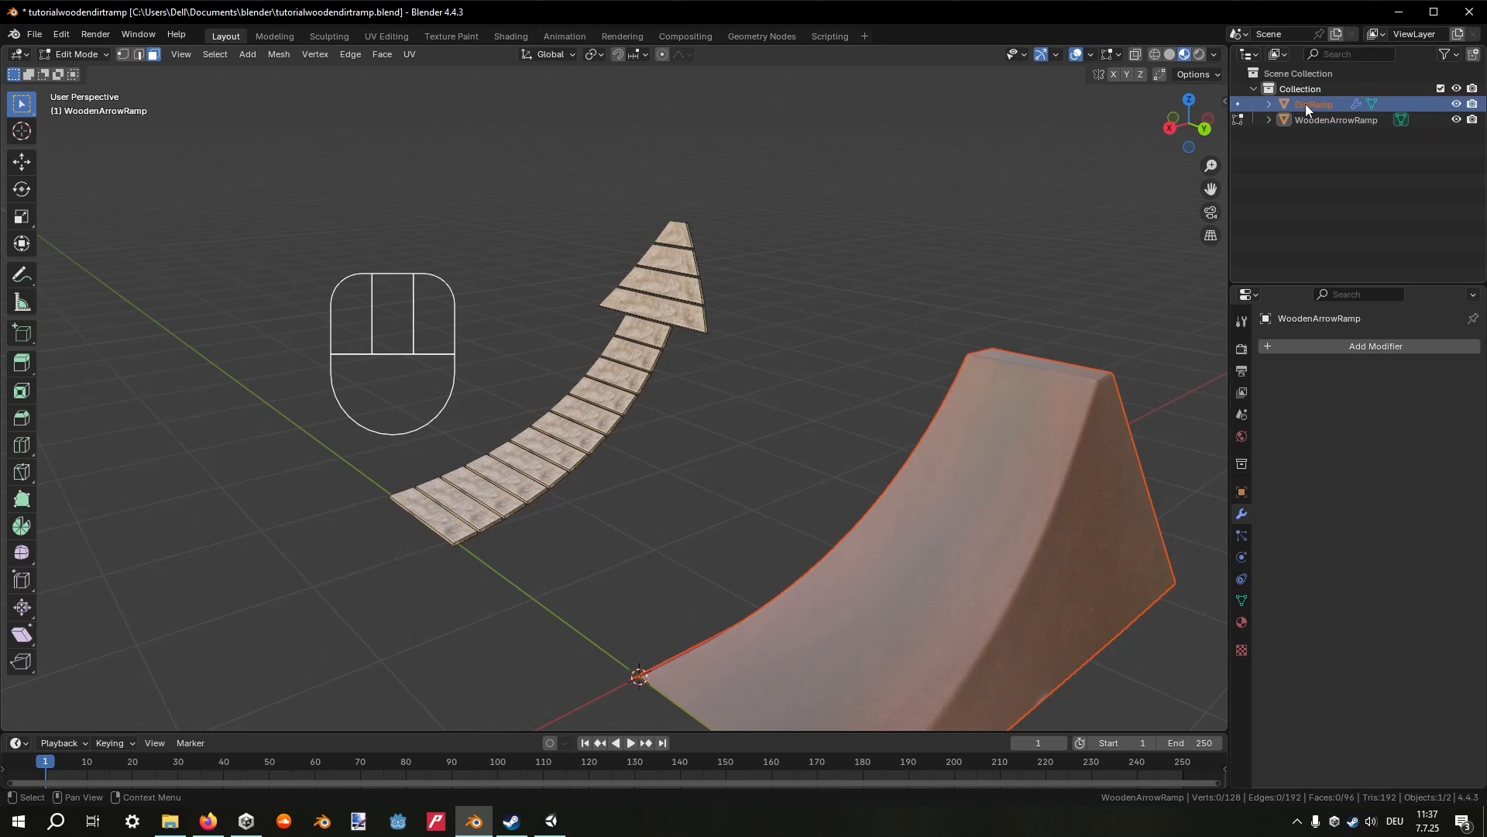
pyautogui.click(36, 34)
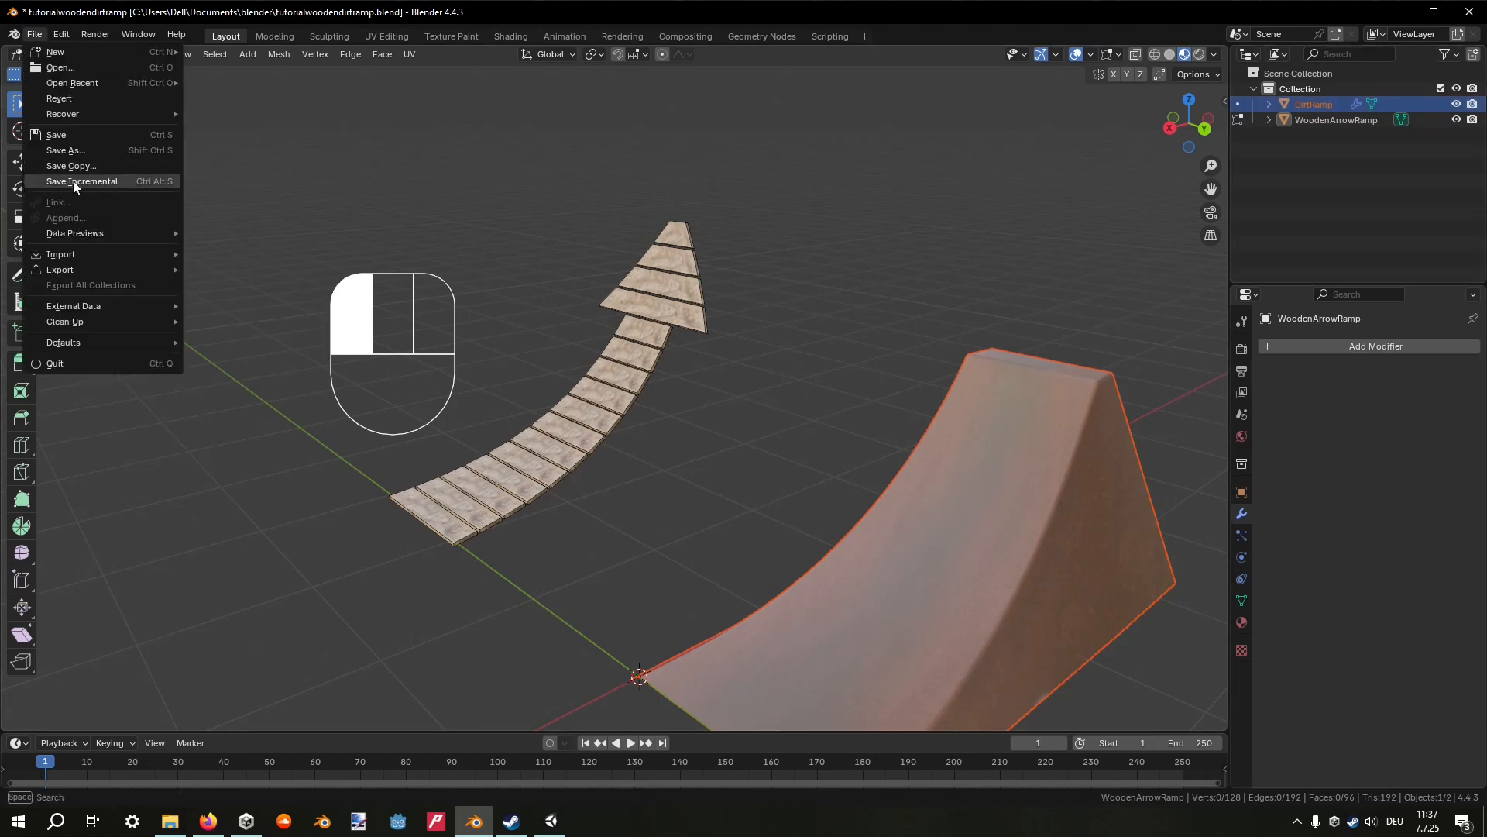
pyautogui.moveTo(77, 265)
pyautogui.click(264, 405)
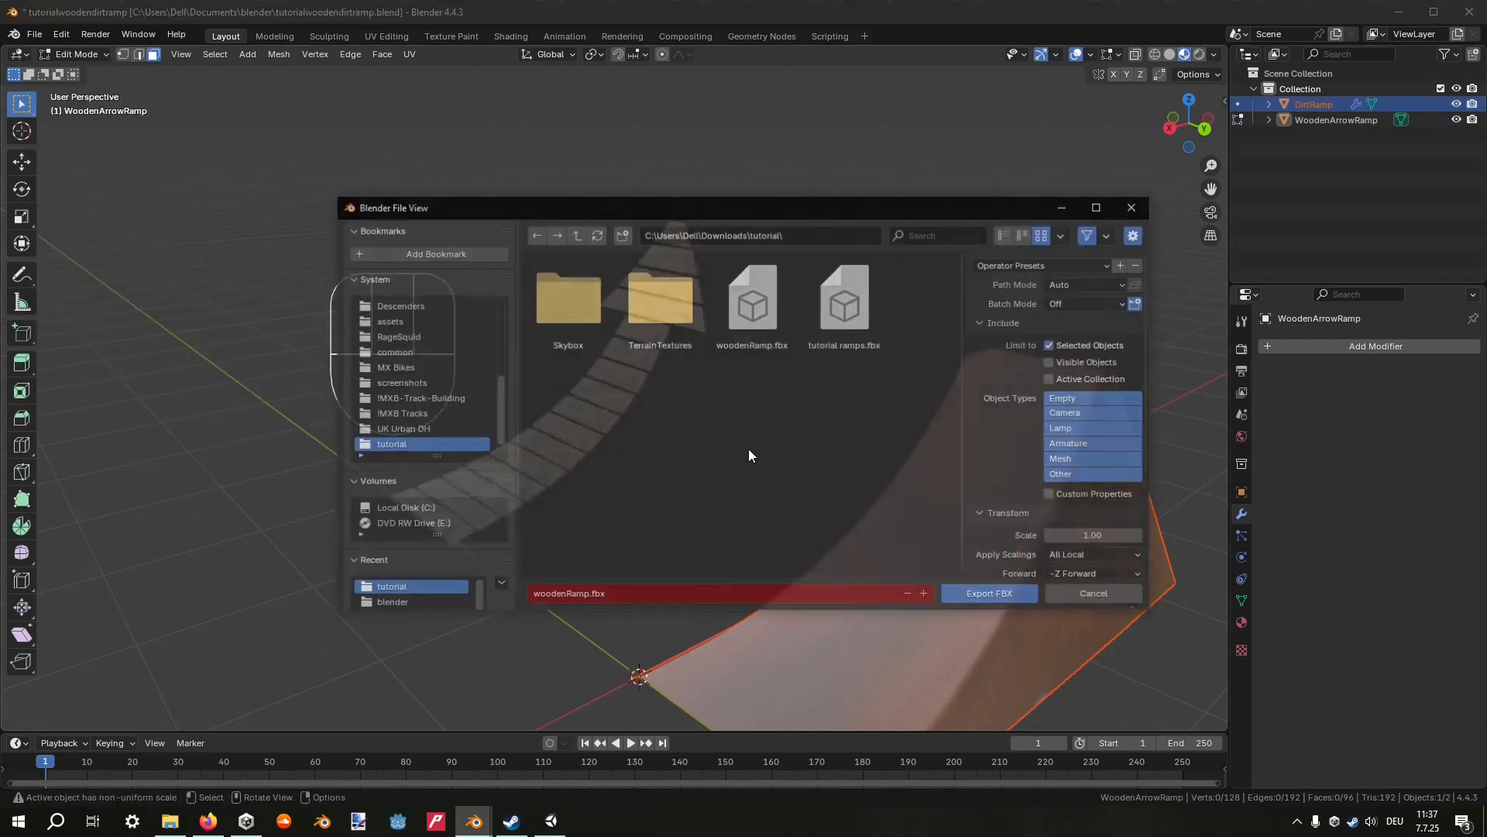
pyautogui.click(623, 594)
pyautogui.write('DirtRamp')
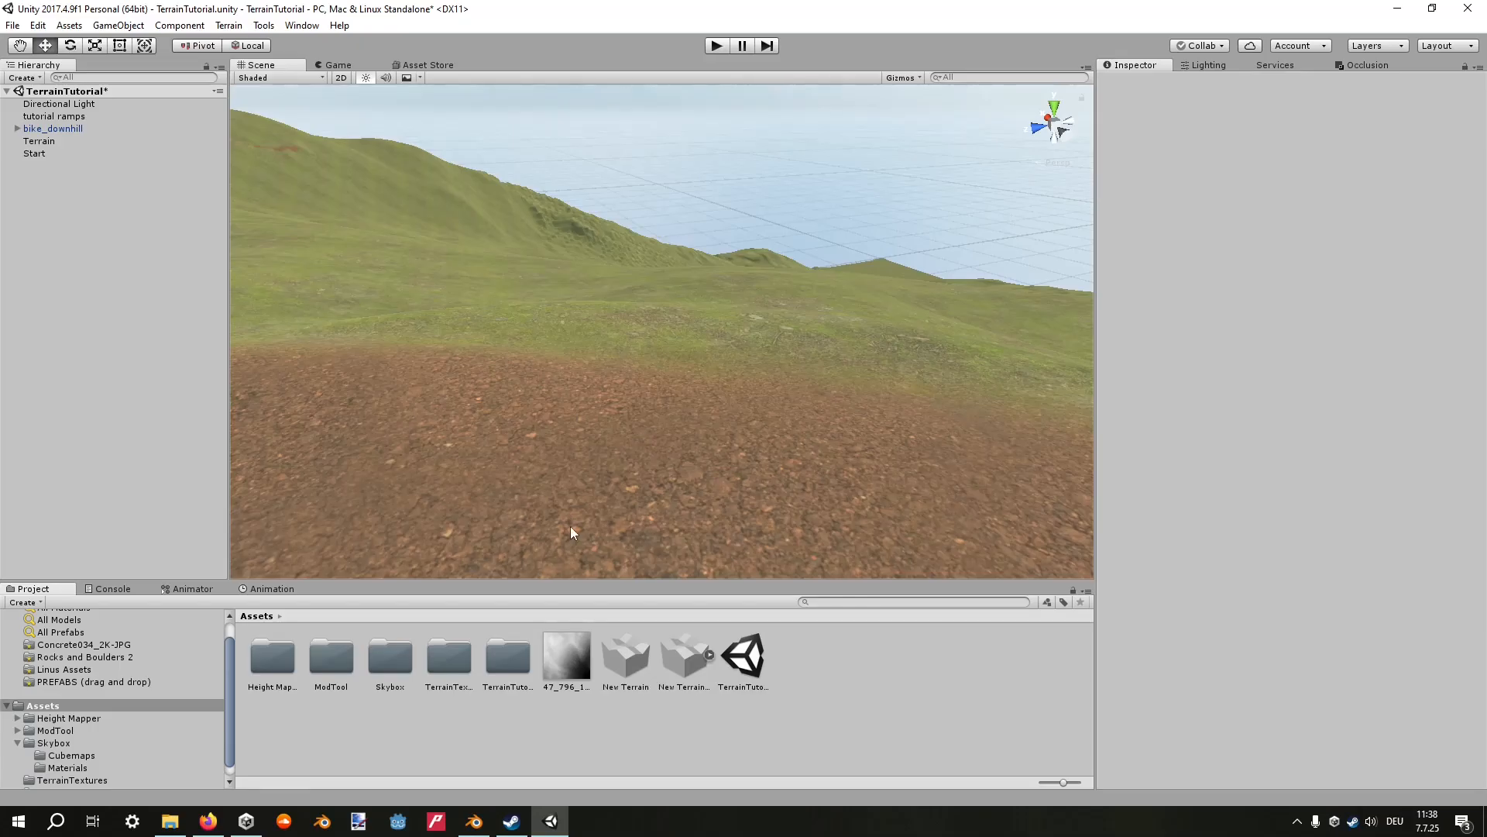
# Import DirtRamp.fbx, woodenRamp.fbx and TutorialDirtRamp.png from the tutorial folder into the Unity project's Assets folder.
pyautogui.hotkey('alt', 'Tab')
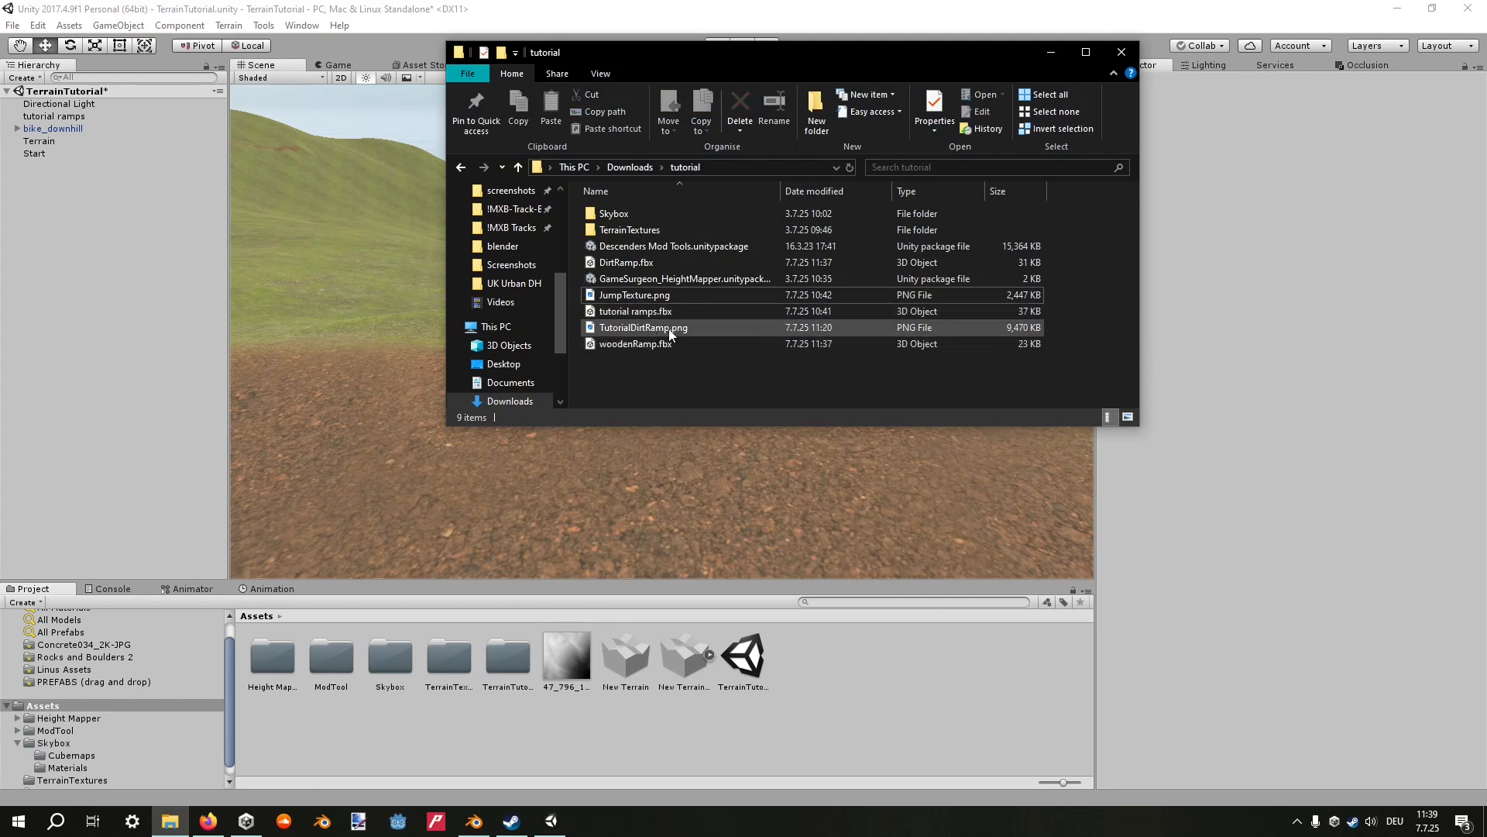
pyautogui.click(627, 264)
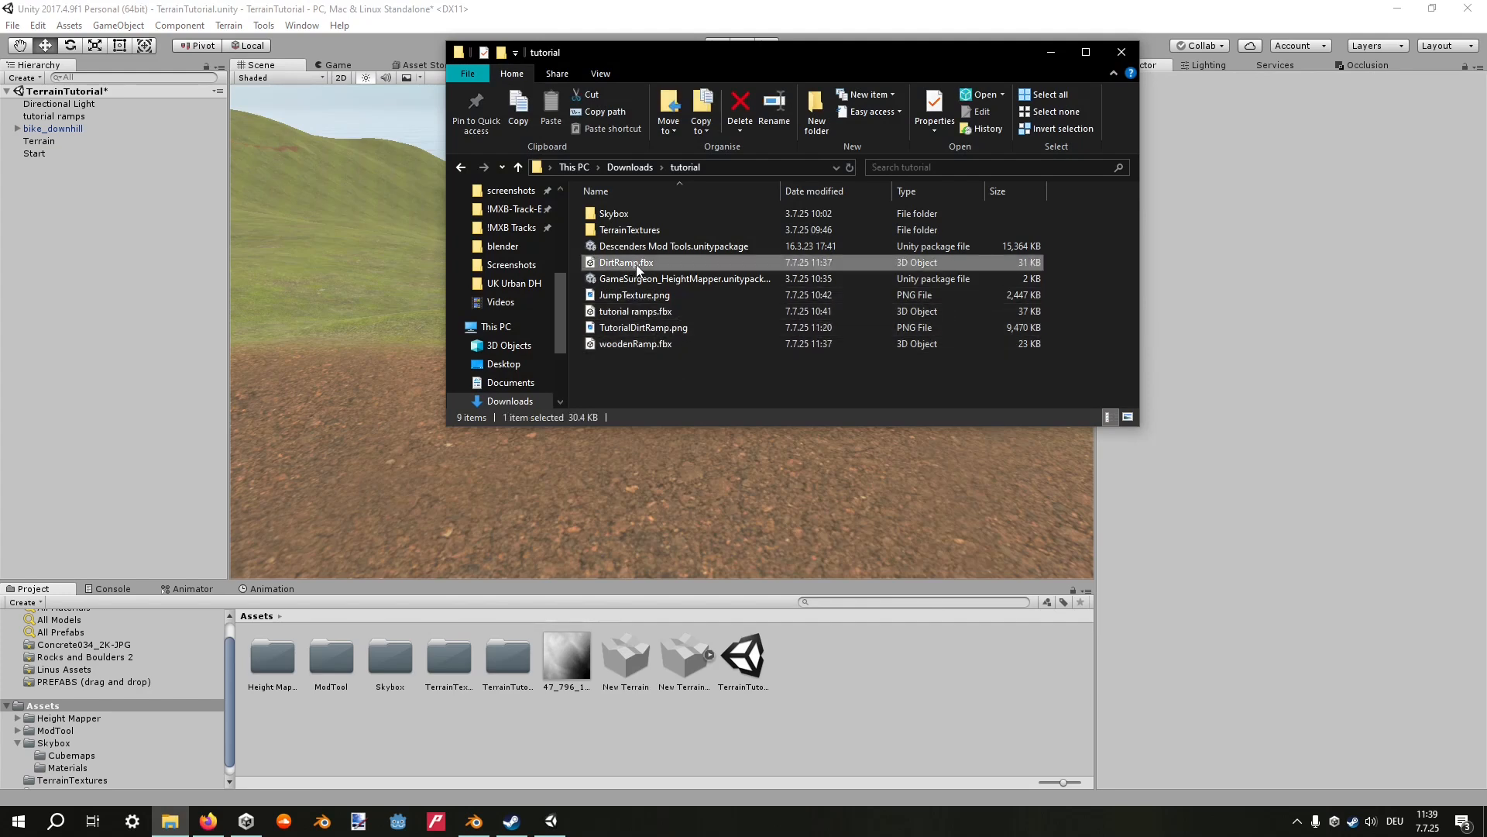
pyautogui.keyDown('ctrl'); pyautogui.click(637, 344); pyautogui.keyUp('ctrl')
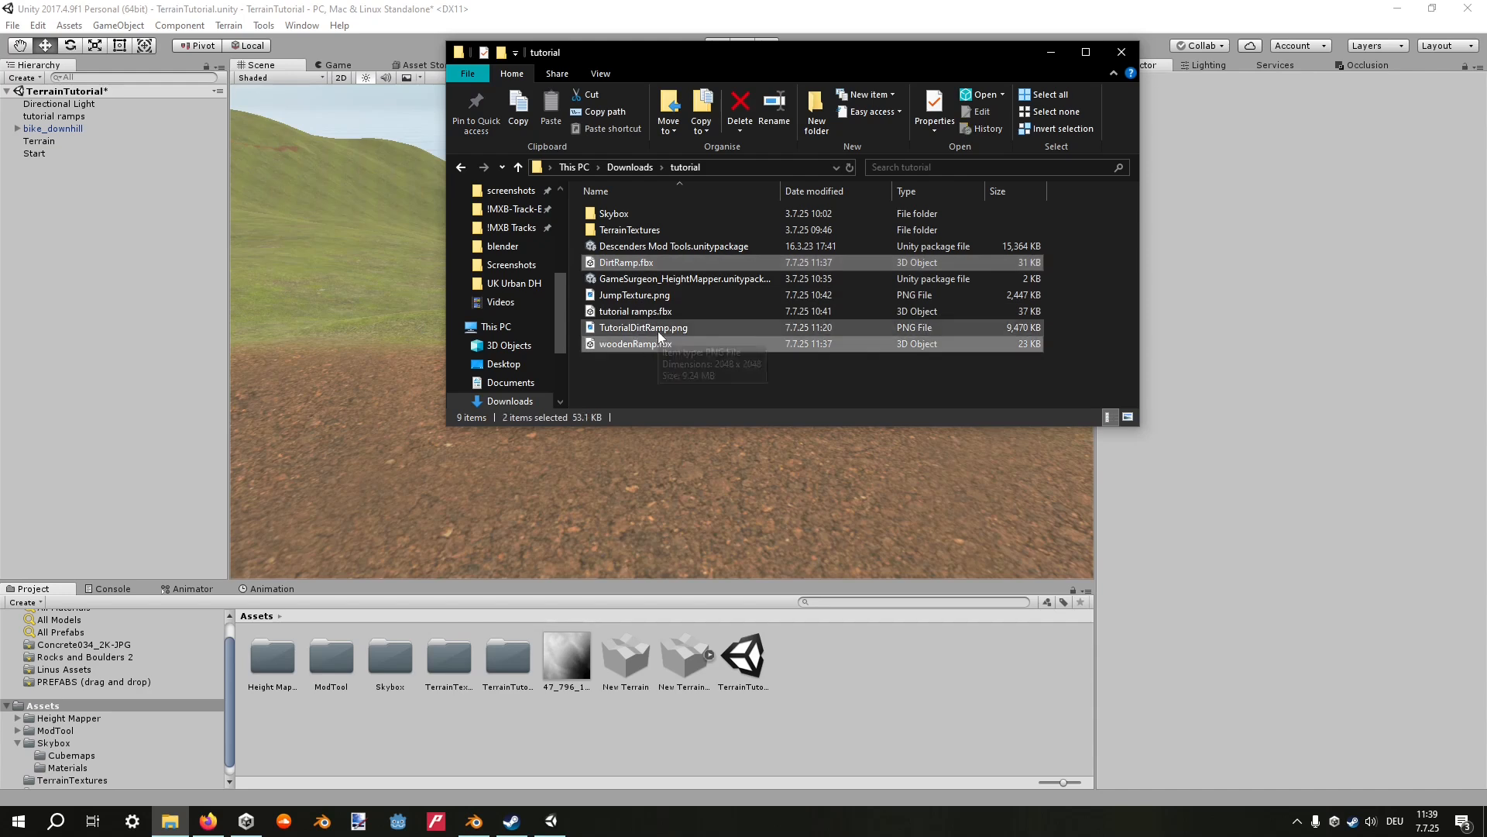
pyautogui.keyDown('ctrl'); pyautogui.click(658, 332); pyautogui.keyUp('ctrl')
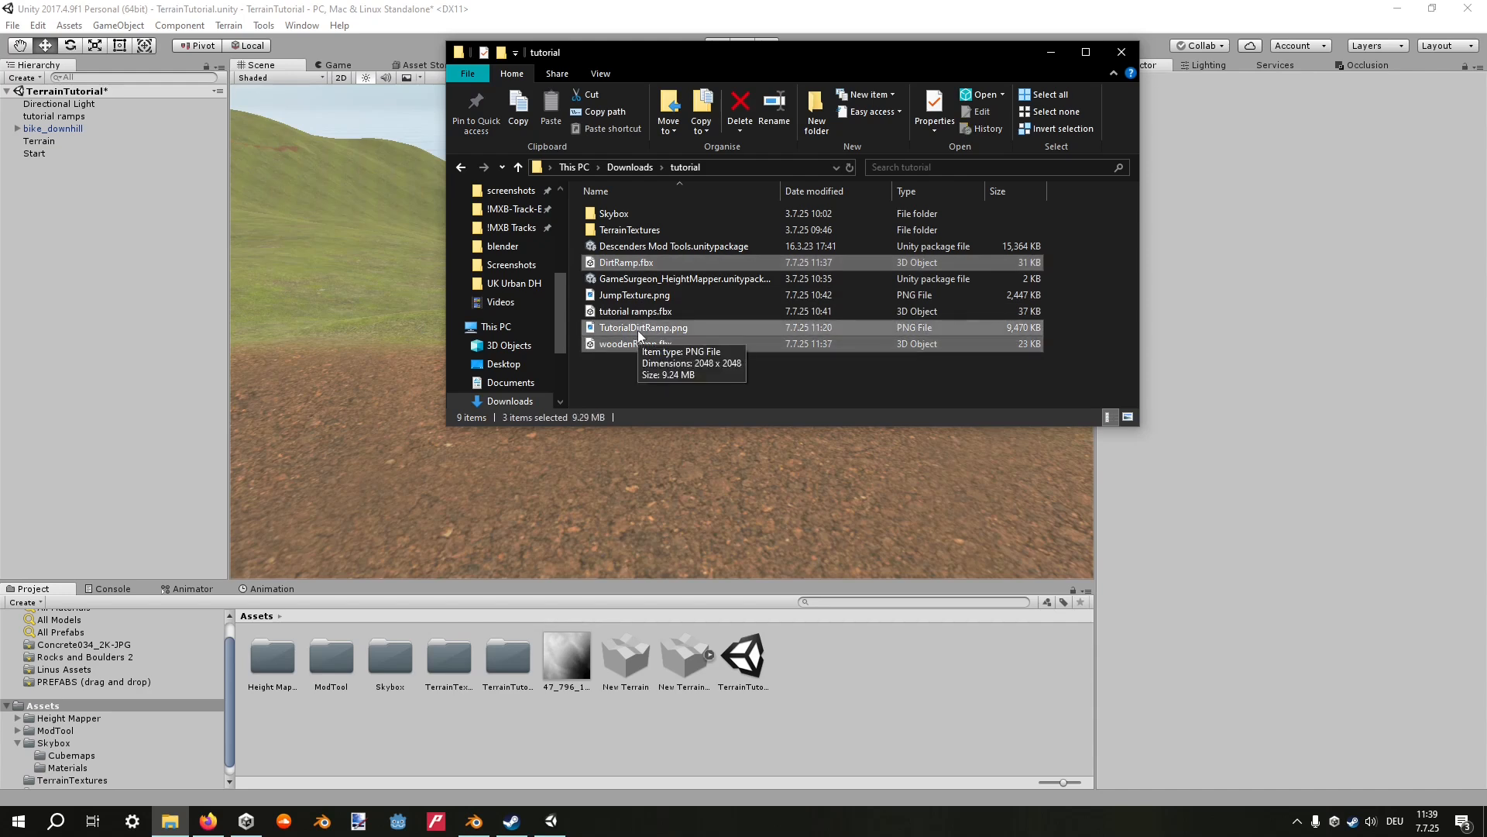
pyautogui.moveTo(639, 330); pyautogui.dragTo(840, 678)
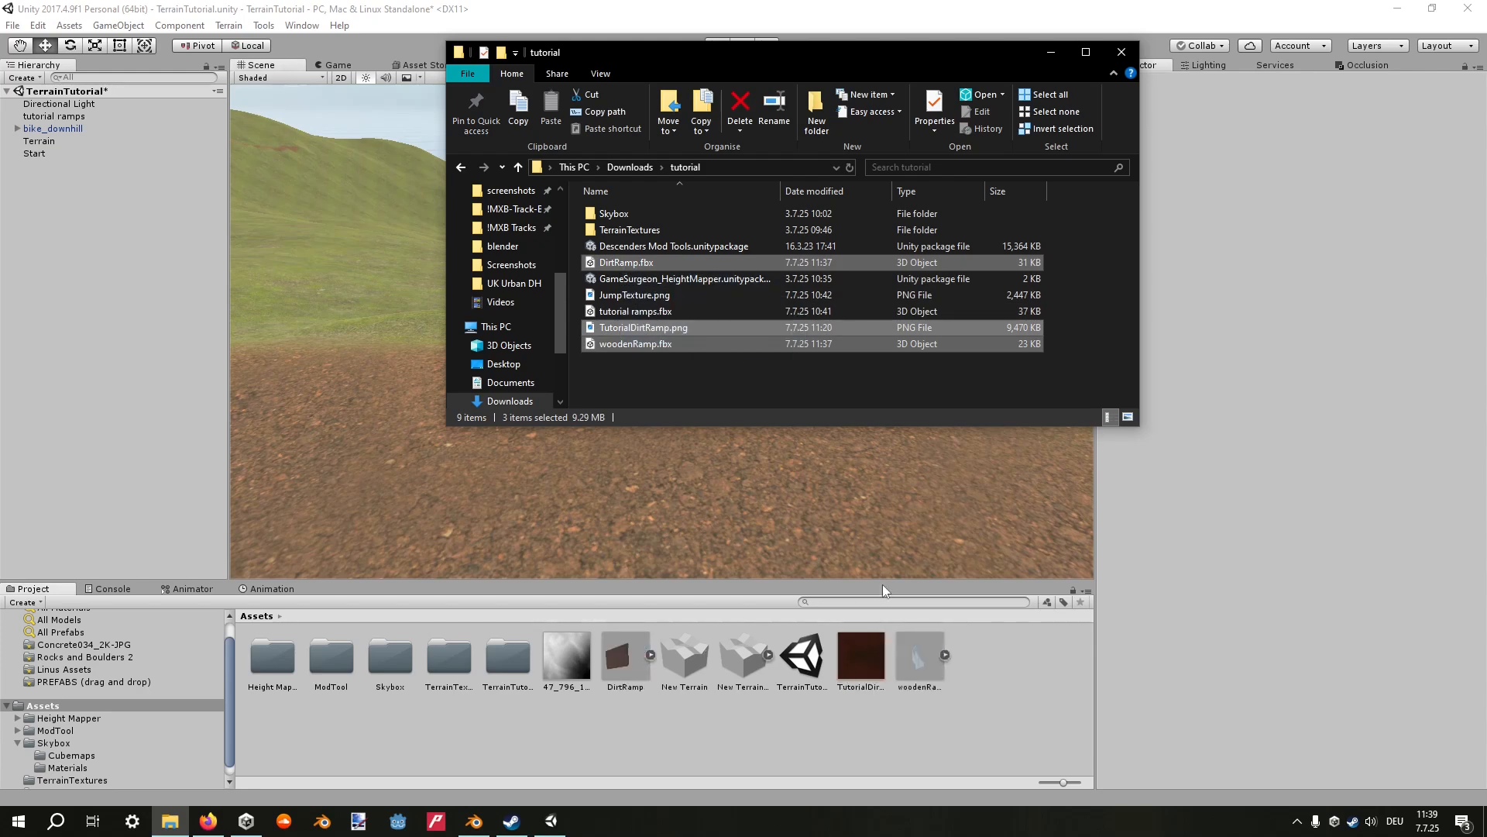
pyautogui.click(1051, 55)
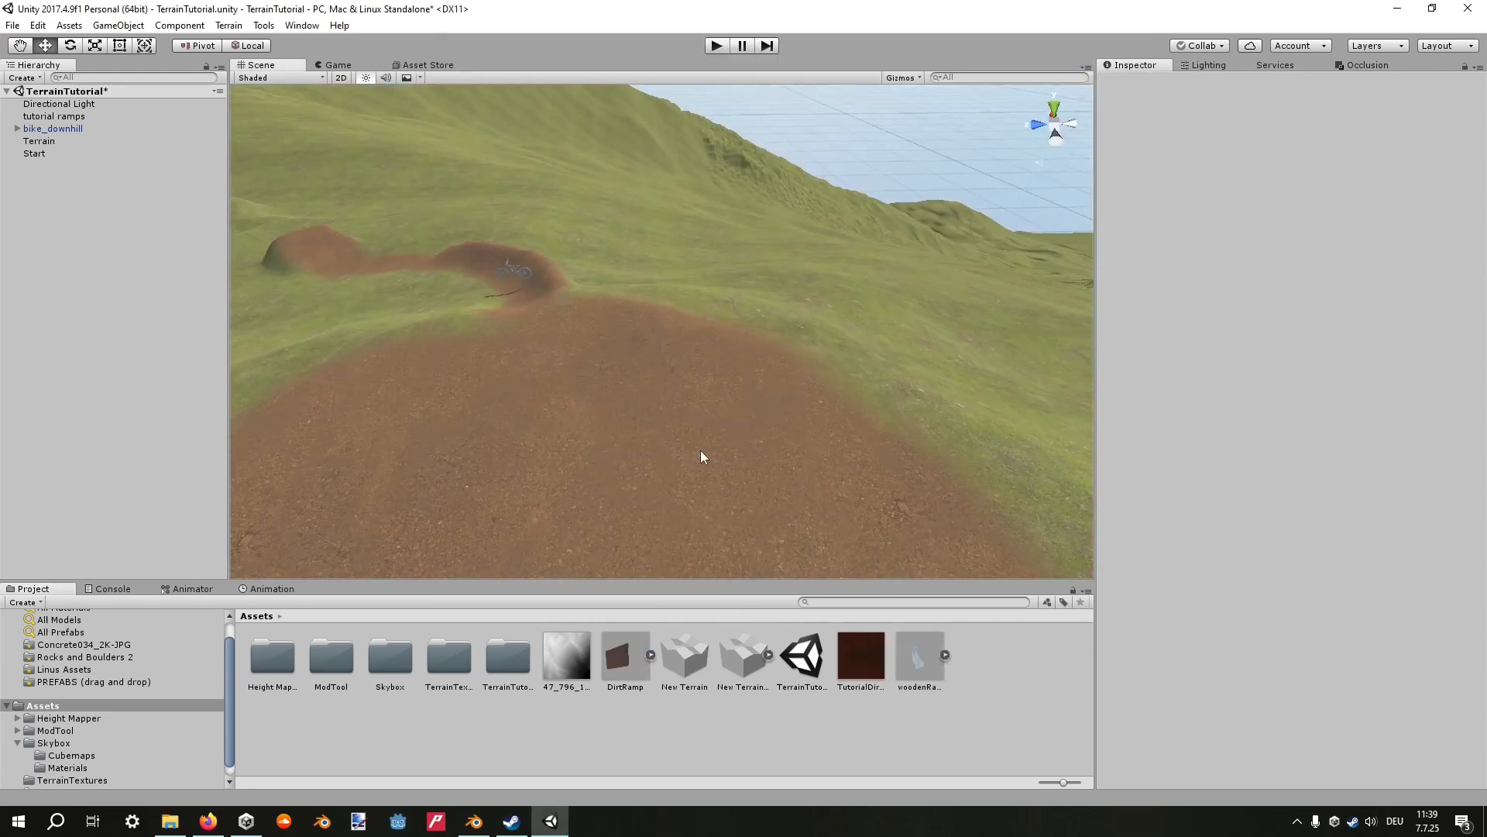
# Place the DirtRamp and woodenRamp models side by side on the dirt area of the terrain.
pyautogui.moveTo(701, 449); pyautogui.dragTo(795, 534, button='middle')
pyautogui.moveTo(619, 670); pyautogui.dragTo(602, 473)
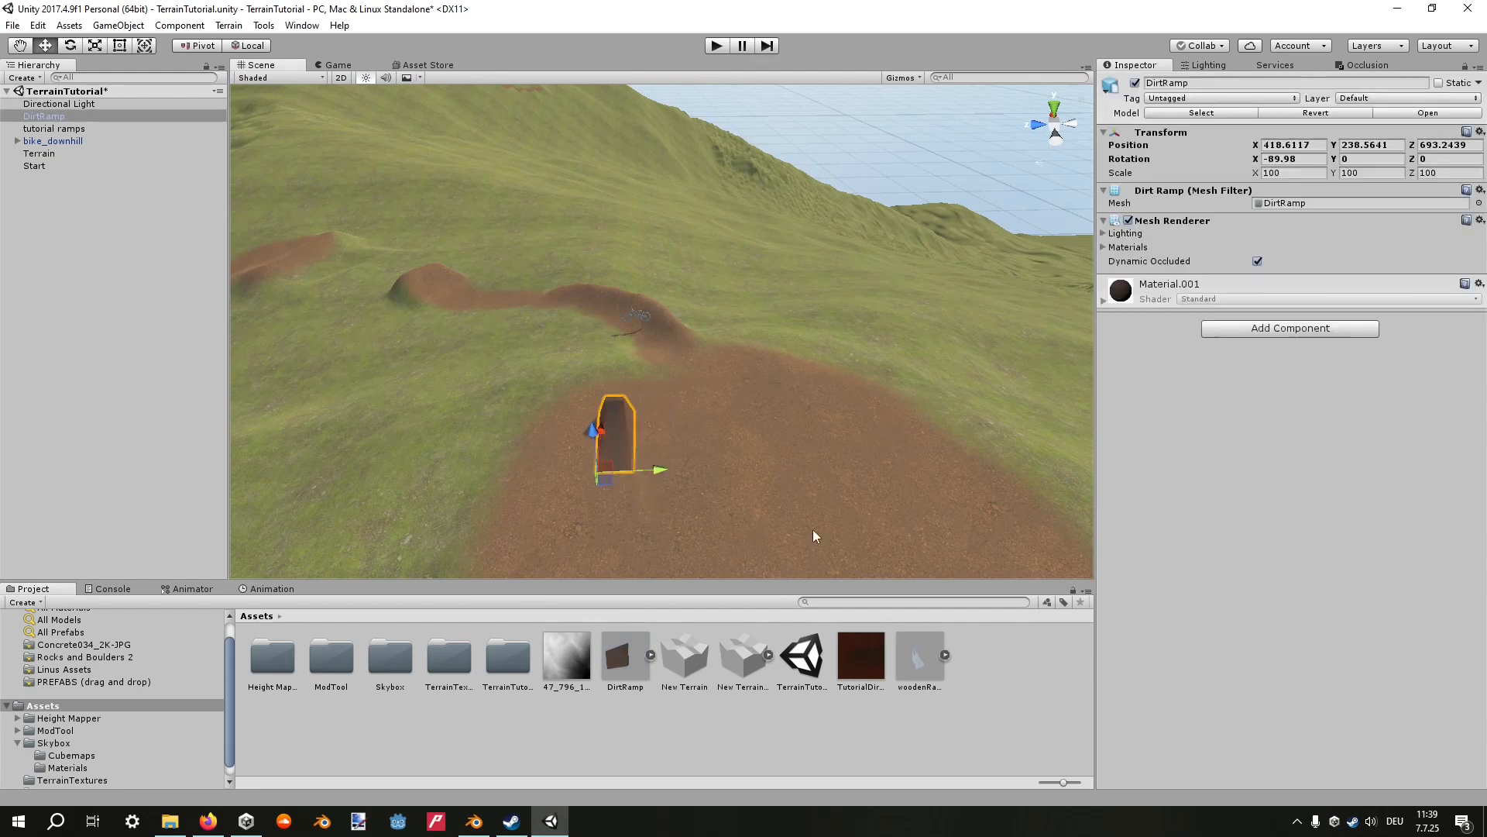
pyautogui.moveTo(923, 680); pyautogui.dragTo(697, 526)
pyautogui.scroll(5, 728, 457)
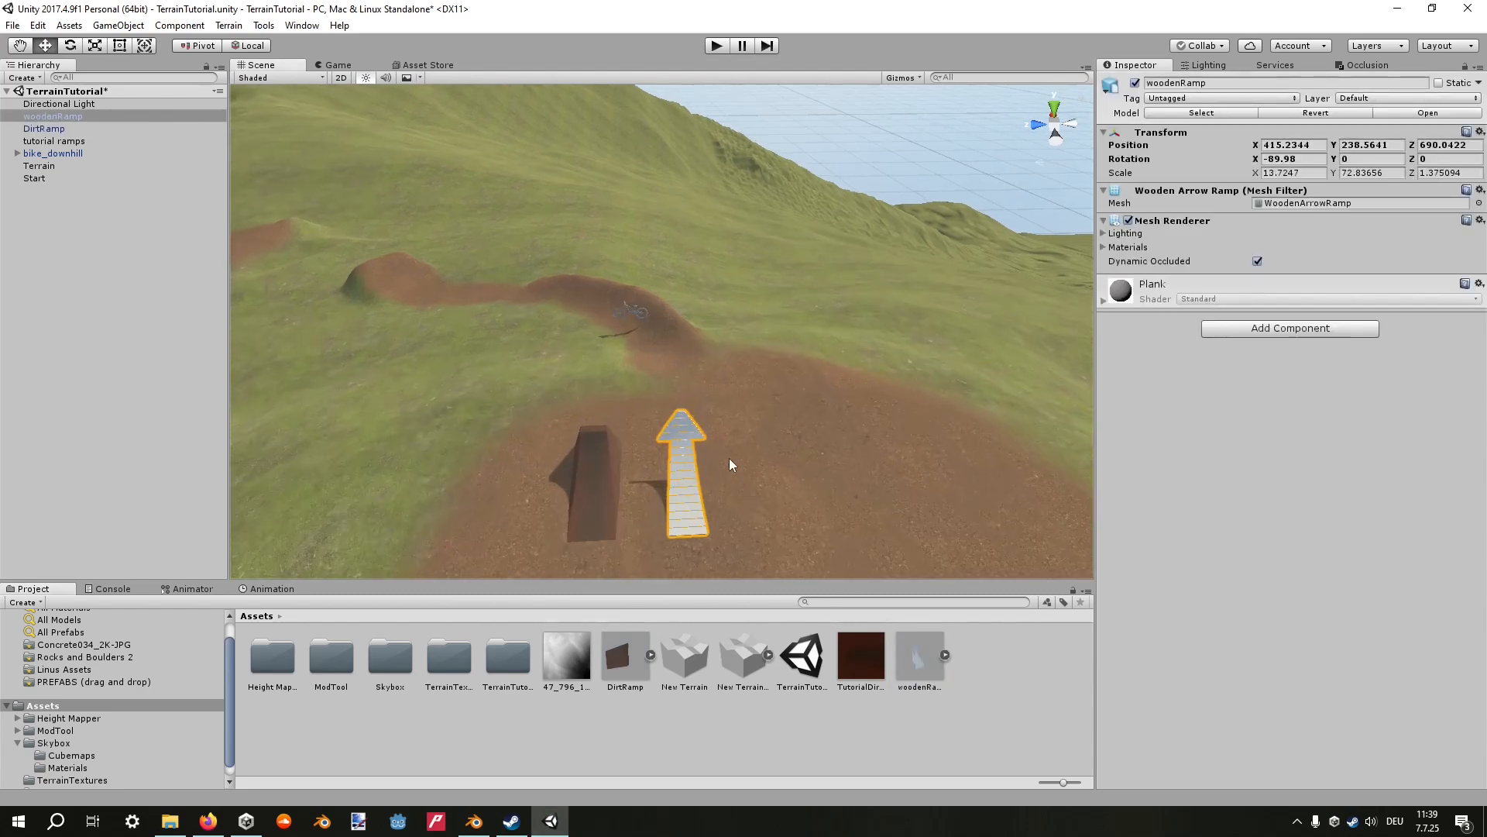
# Apply the TutorialDirtRamp texture to the dirt ramp and set its material's smoothness to 0.
pyautogui.moveTo(725, 460); pyautogui.dragTo(767, 355, button='middle')
pyautogui.scroll(3, 767, 355)
pyautogui.moveTo(767, 355); pyautogui.dragTo(615, 333, button='right')
pyautogui.moveTo(796, 355); pyautogui.dragTo(768, 347, button='middle')
pyautogui.click(768, 347)
pyautogui.moveTo(768, 347); pyautogui.dragTo(763, 387, button='right')
pyautogui.moveTo(863, 662); pyautogui.dragTo(686, 366)
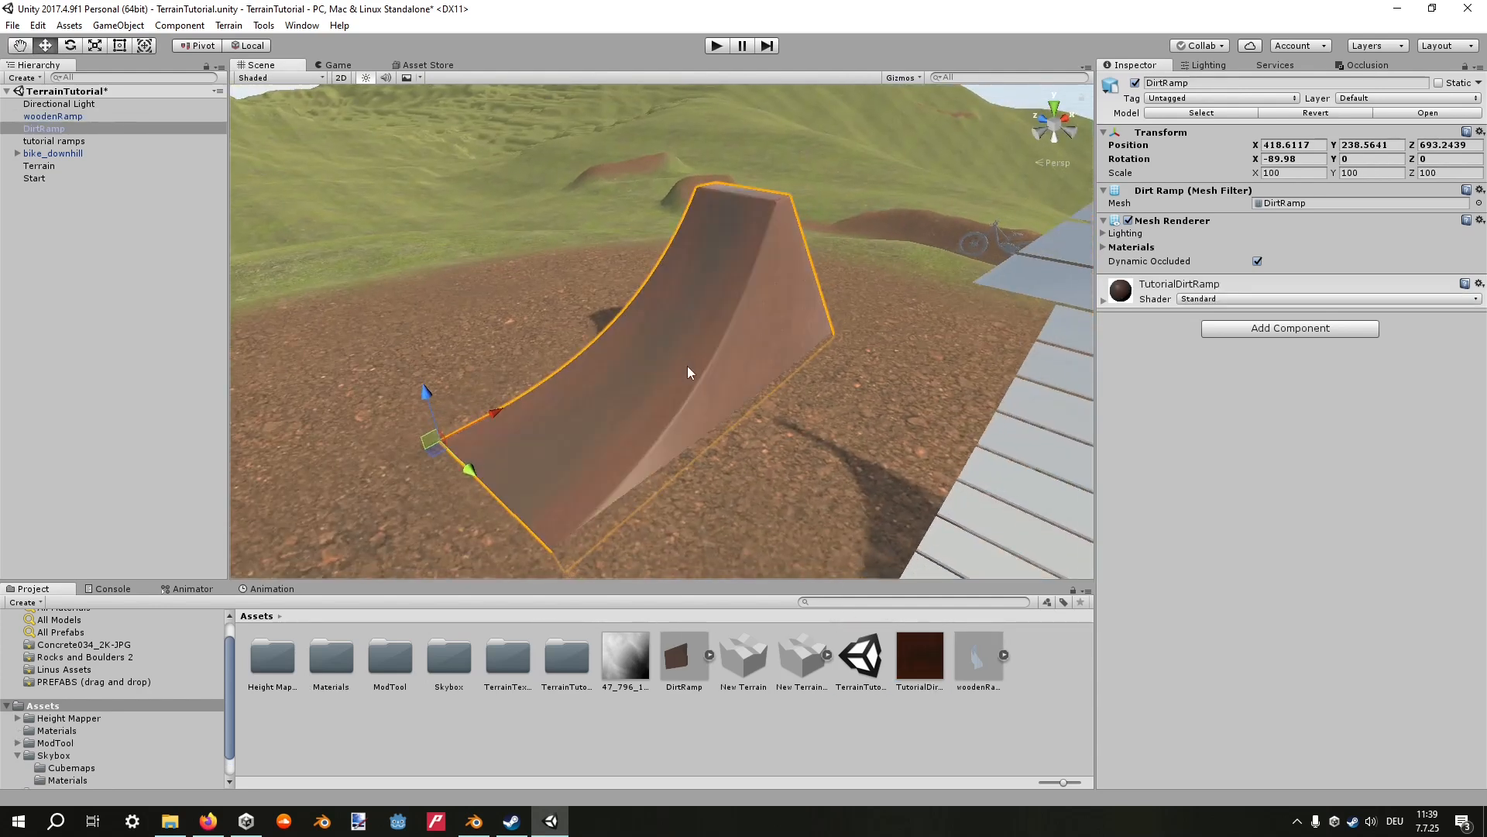
pyautogui.moveTo(778, 337); pyautogui.dragTo(797, 309, button='right')
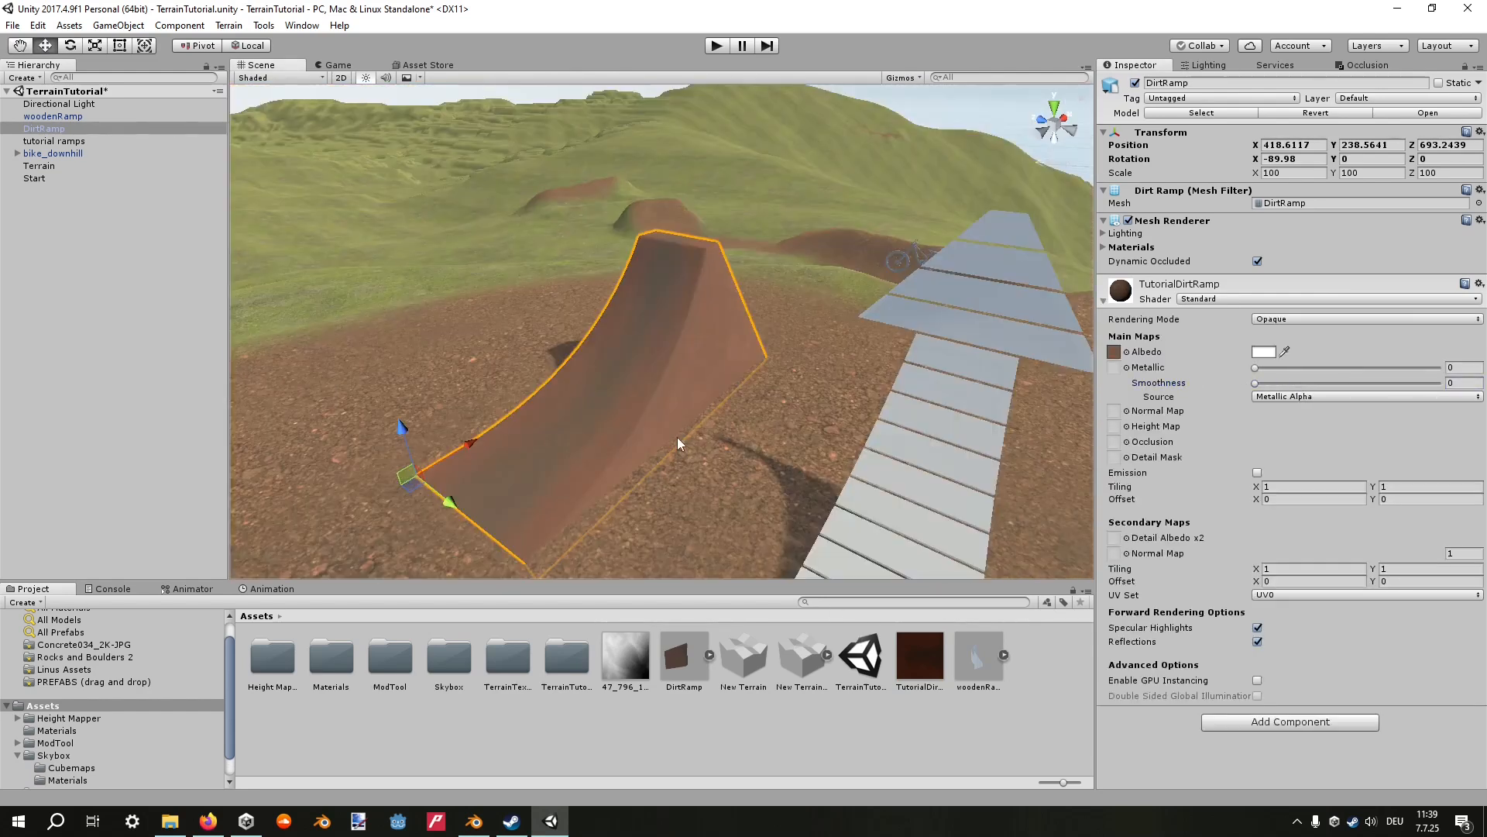
# Try applying the Ground026 texture from the TerrainTextures folder to the dirt ramp.
pyautogui.moveTo(677, 437); pyautogui.dragTo(686, 365, button='right')
pyautogui.scroll(5, 681, 367)
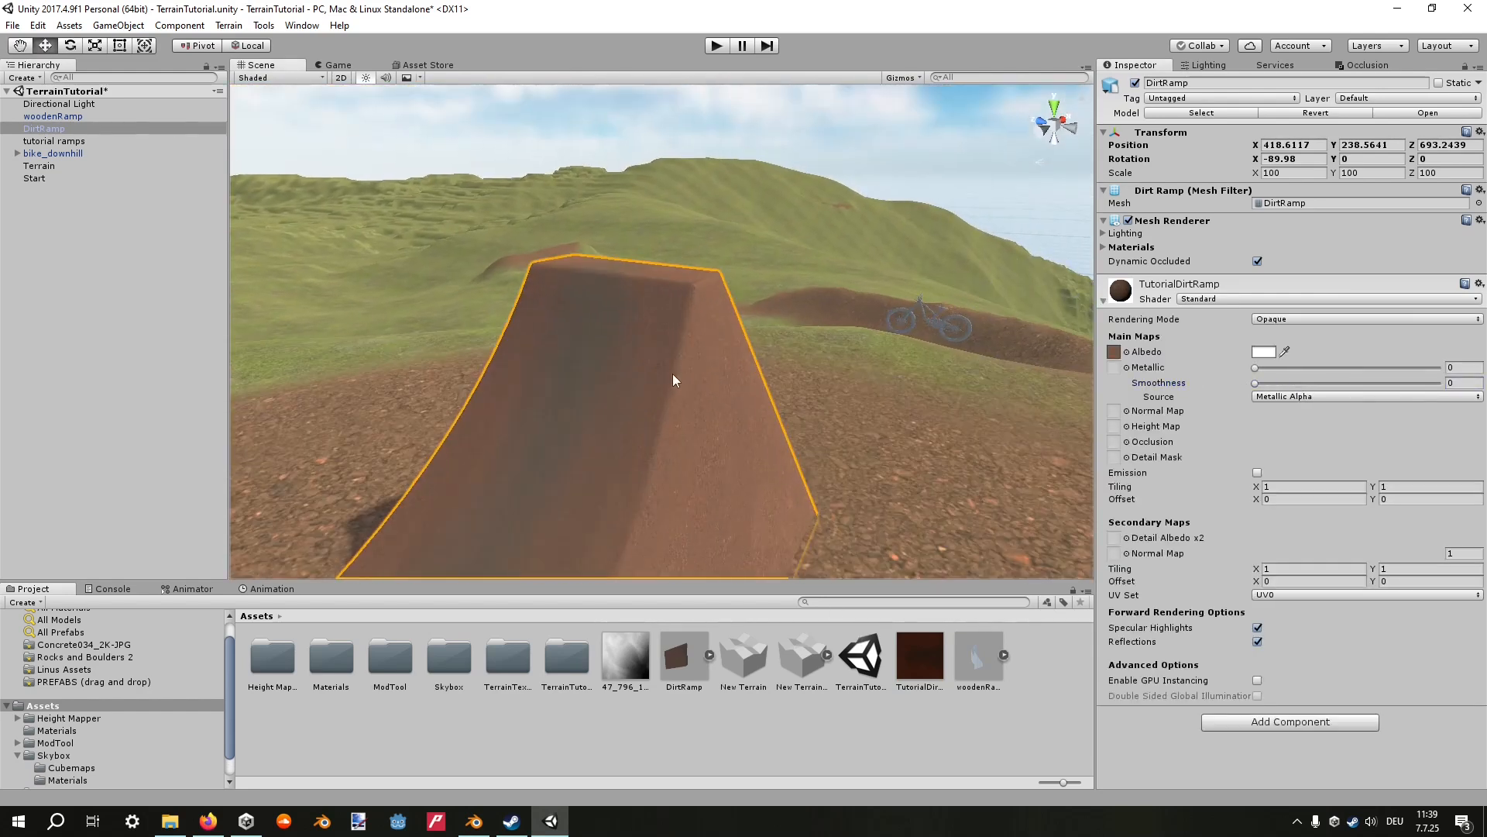
pyautogui.doubleClick(508, 660)
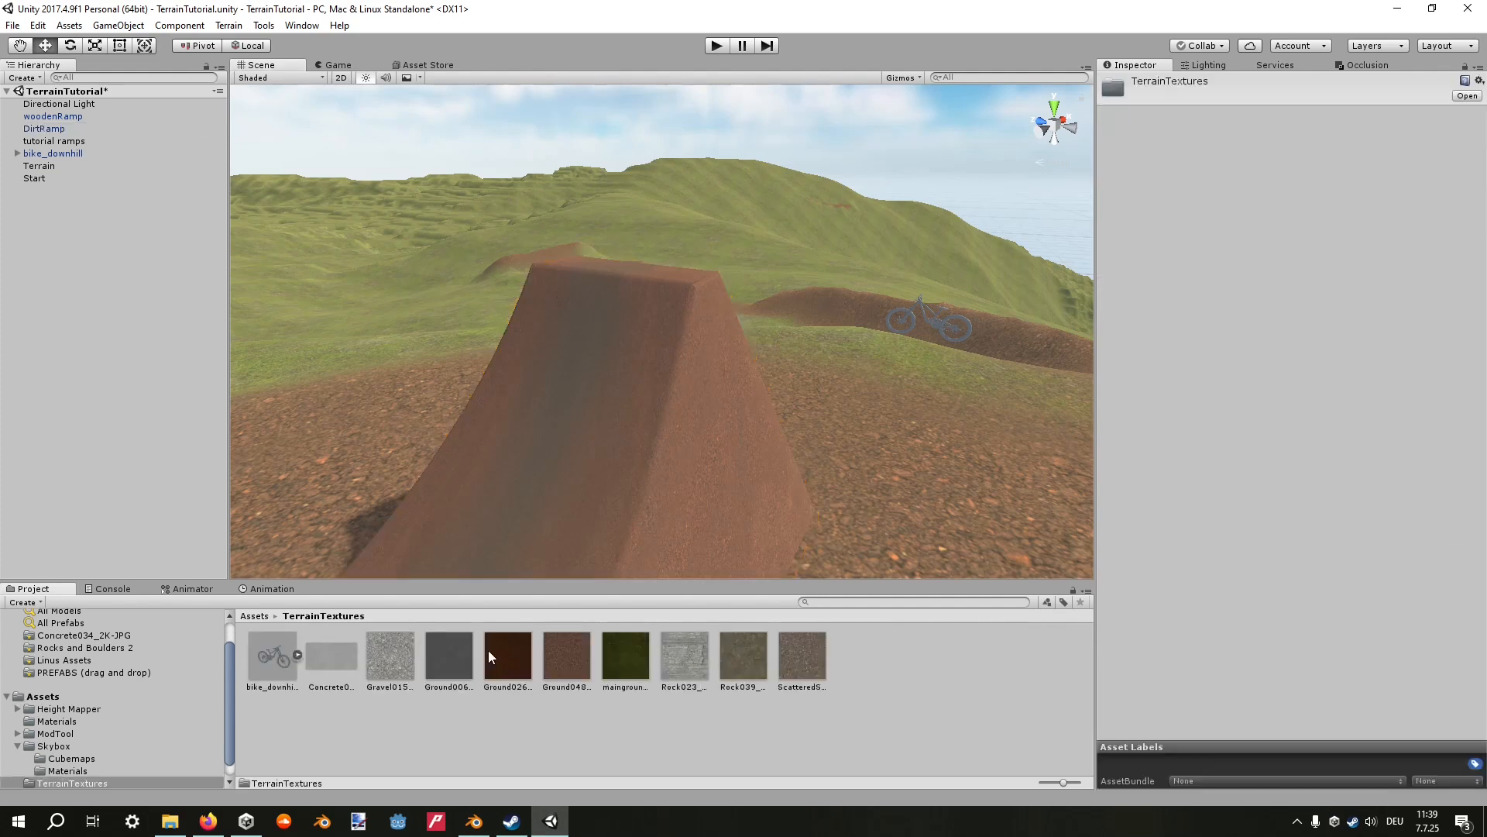
pyautogui.moveTo(507, 635); pyautogui.dragTo(633, 448)
pyautogui.scroll(-2, 629, 428)
pyautogui.moveTo(629, 428); pyautogui.dragTo(653, 372, button='middle')
pyautogui.scroll(-2, 650, 374)
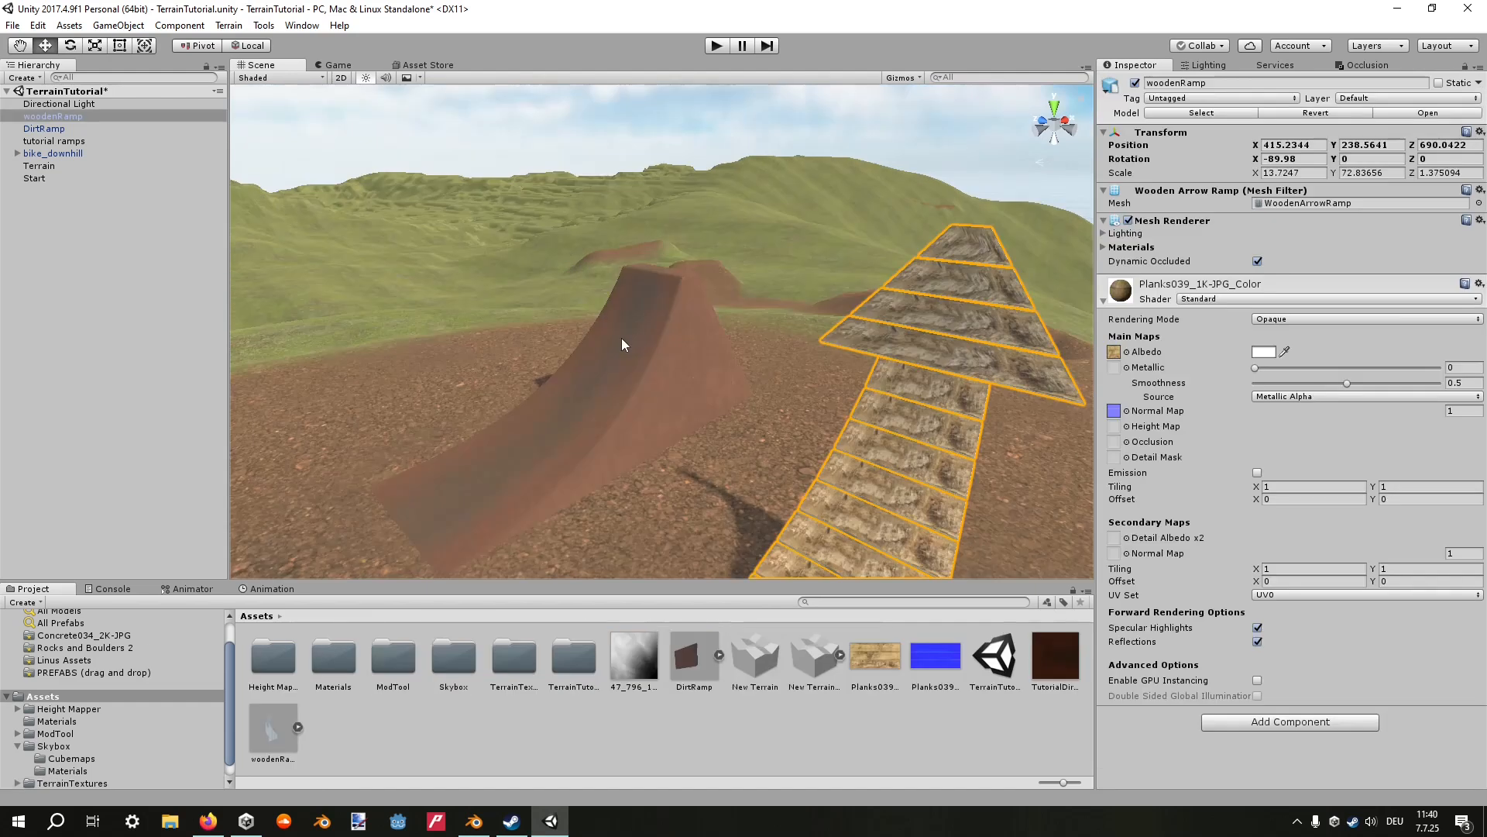
# Add a Mesh Collider component to the DirtRamp object.
pyautogui.click(621, 337)
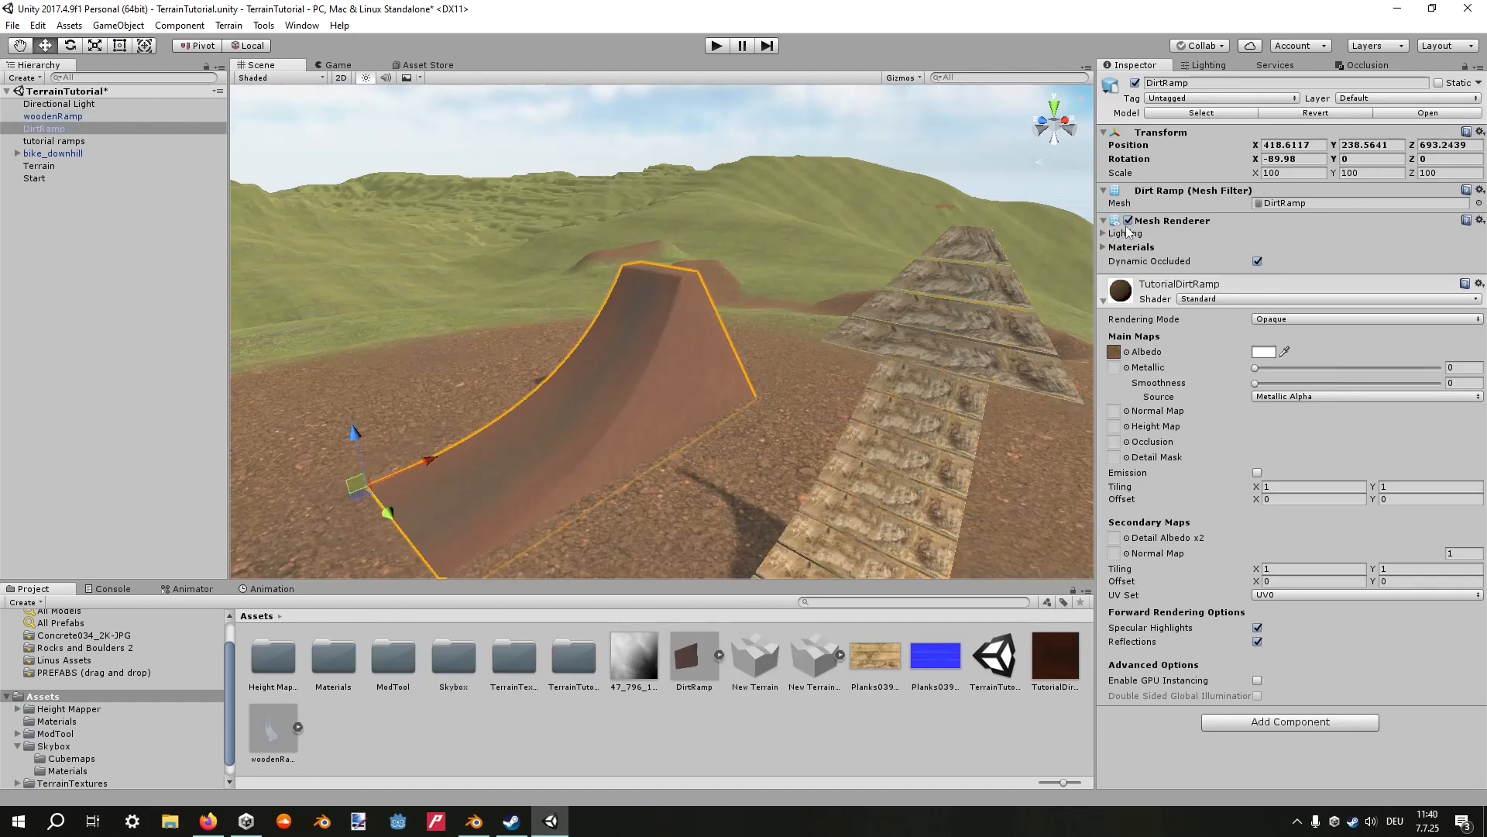
pyautogui.click(1104, 301)
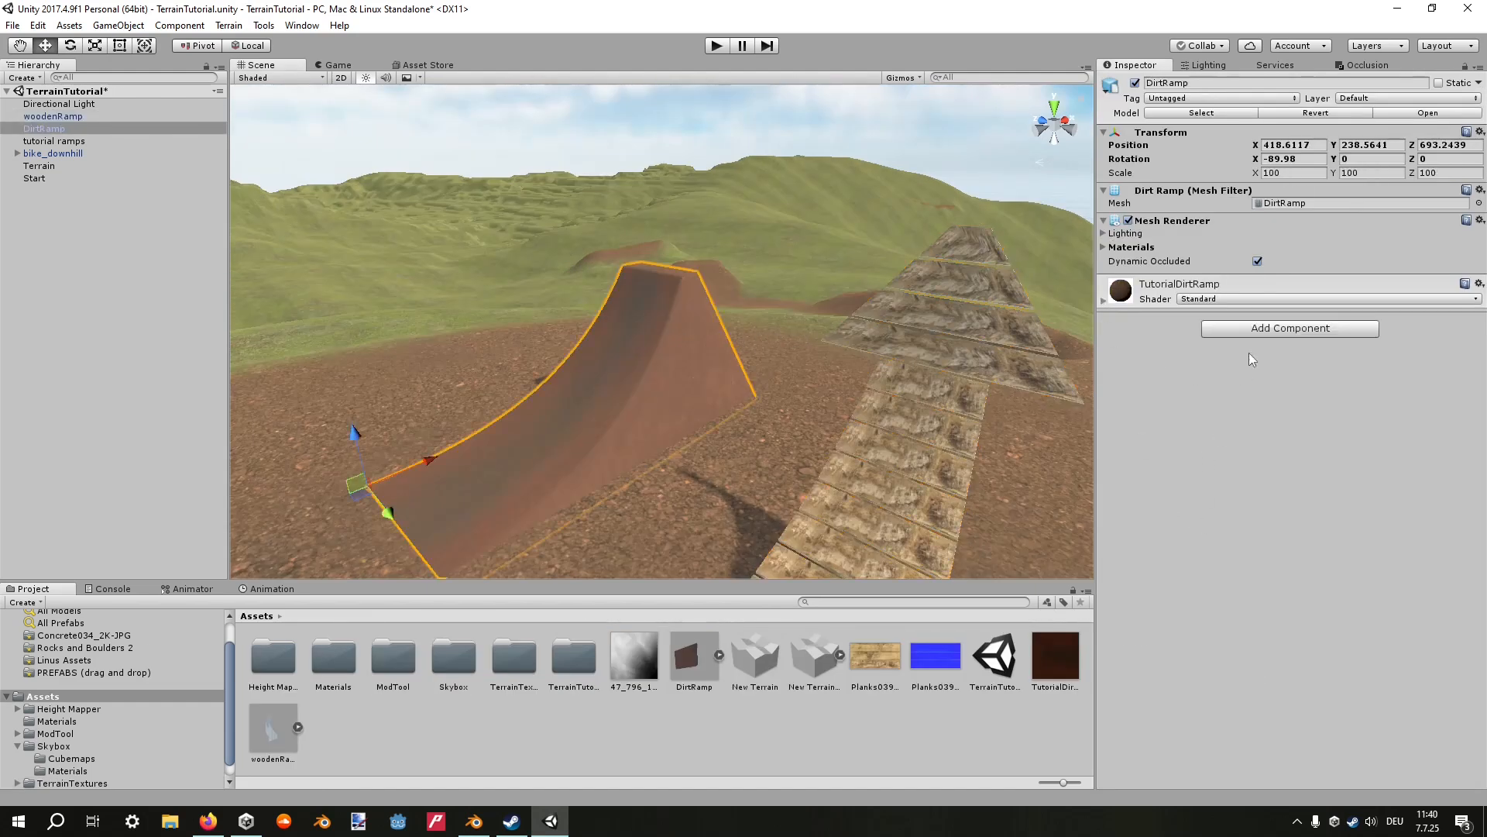
pyautogui.click(1260, 330)
pyautogui.write('mesh')
pyautogui.press('Return')
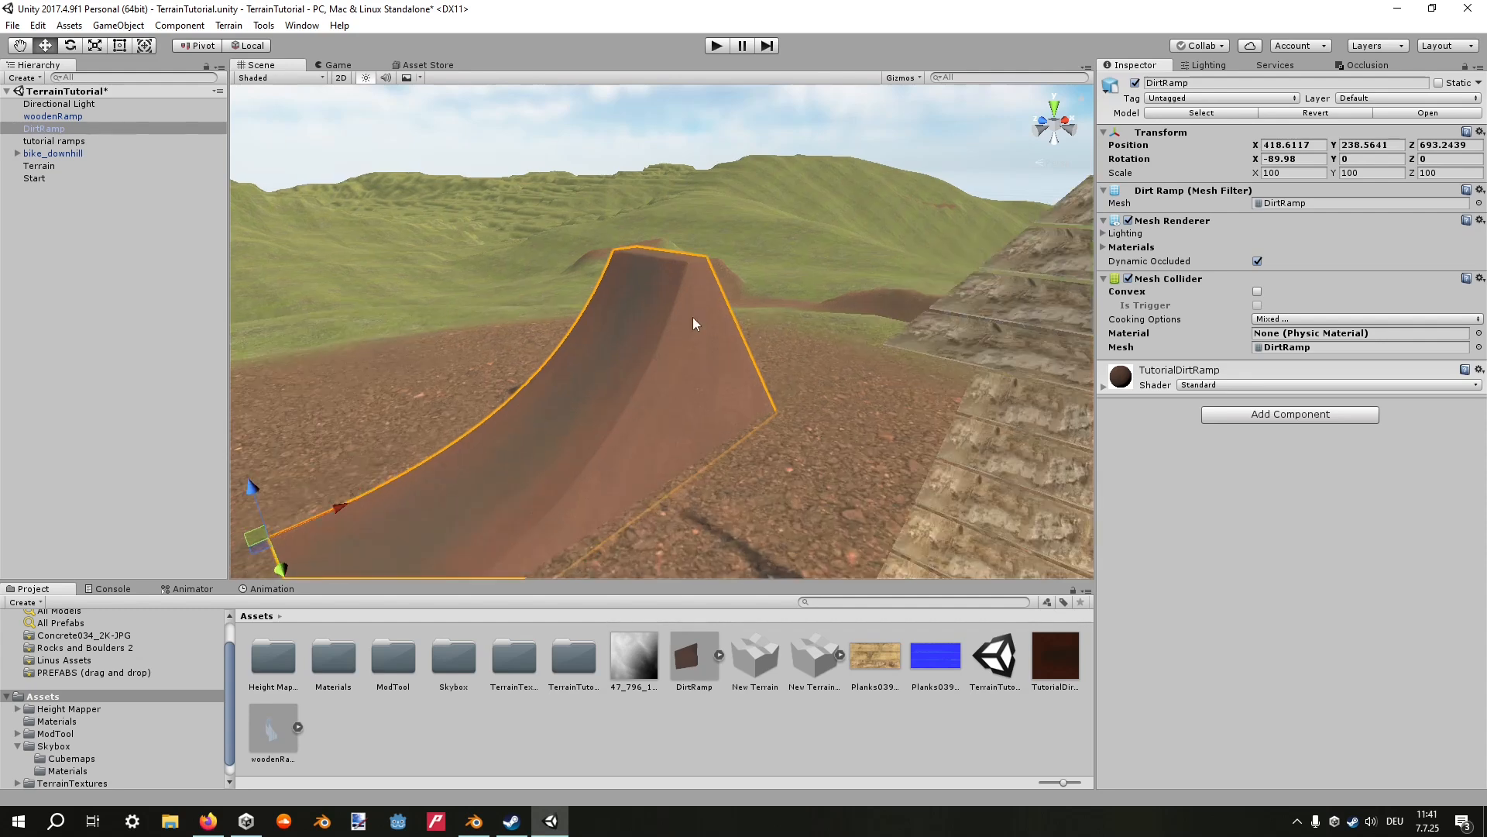
# Switch to Blender to examine the dirt ramp's mesh faces from the side, and return to Unity.
pyautogui.hotkey('alt', 'Tab')
pyautogui.moveTo(550, 247); pyautogui.dragTo(631, 395, button='middle')
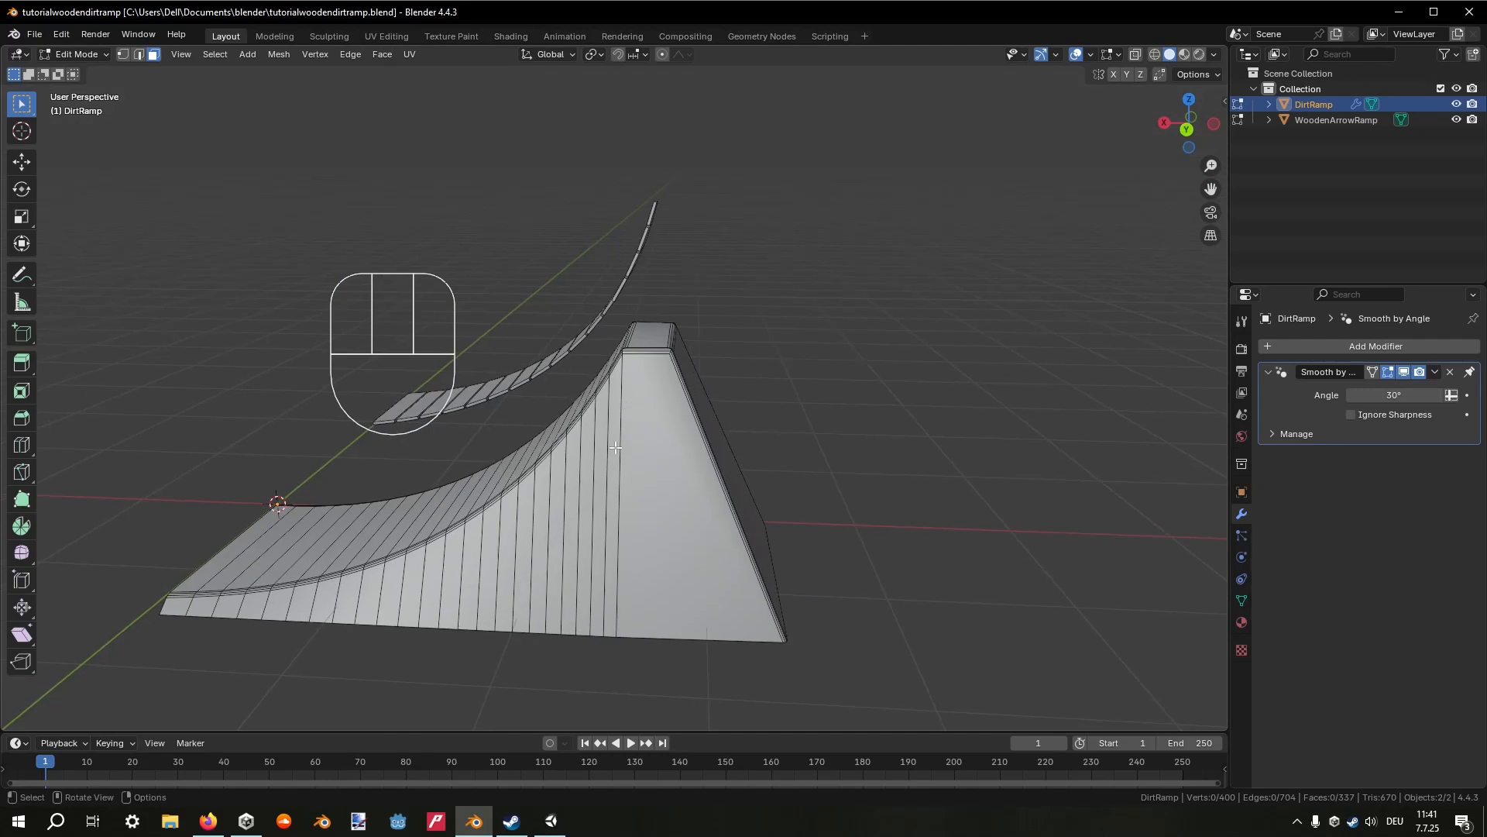
pyautogui.hotkey('alt', 'Tab')
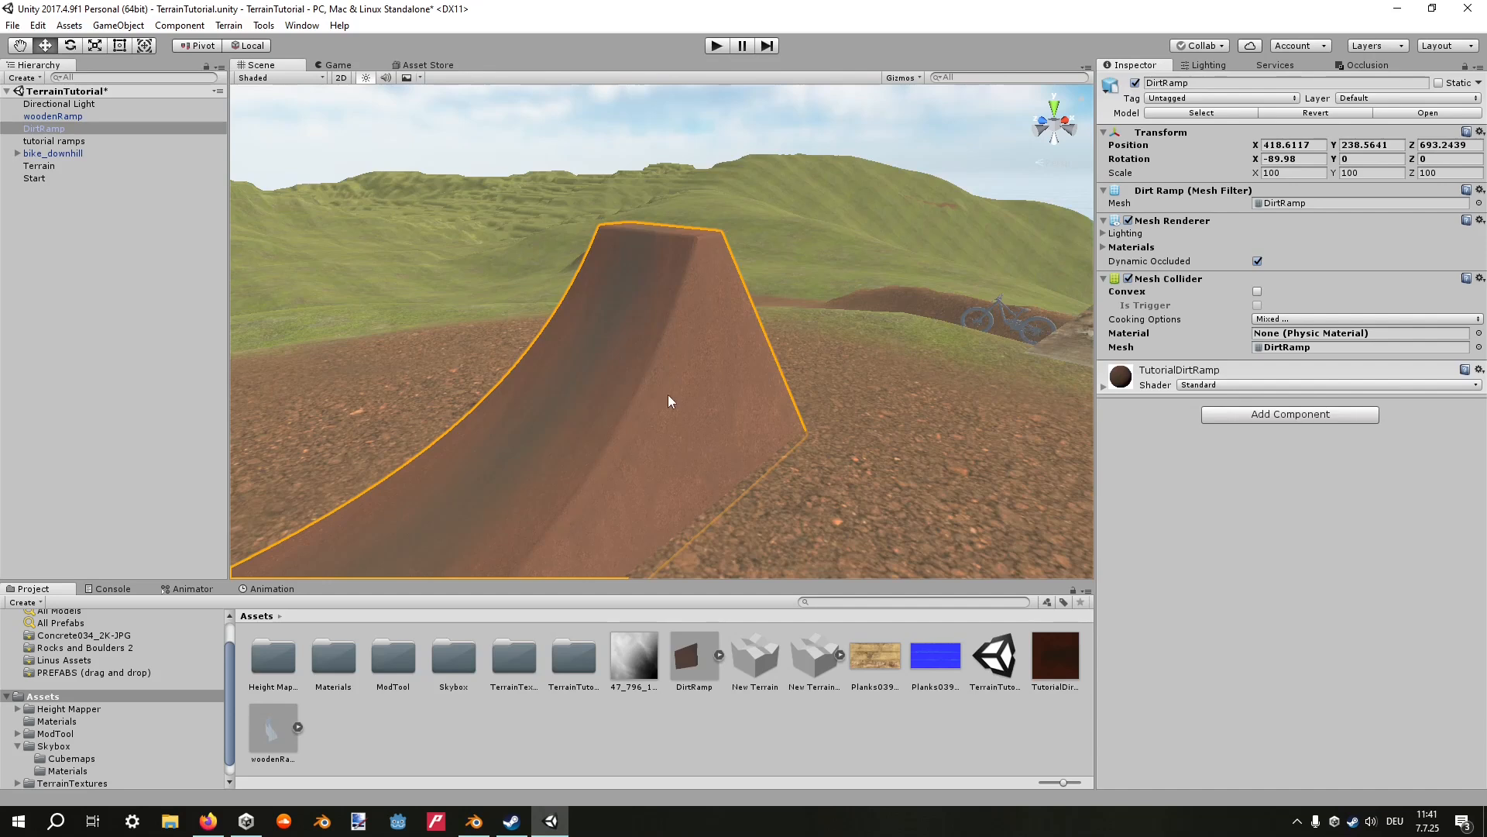
# Save the DirtRamp scene object twice as a prefab in Assets and place a prefab copy beside the original dirt ramp.
pyautogui.click(938, 412)
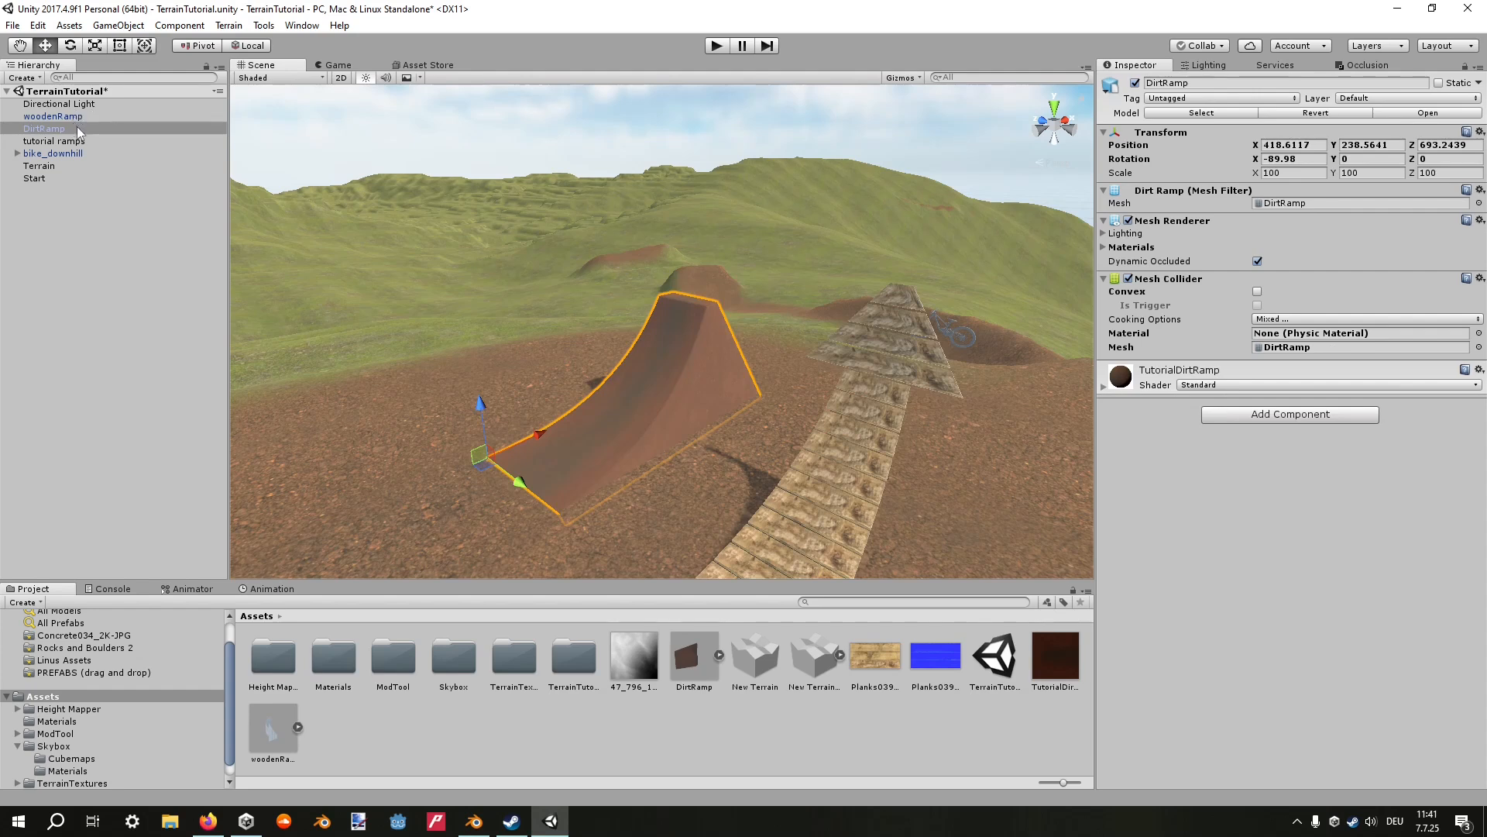
pyautogui.moveTo(77, 127); pyautogui.dragTo(474, 741)
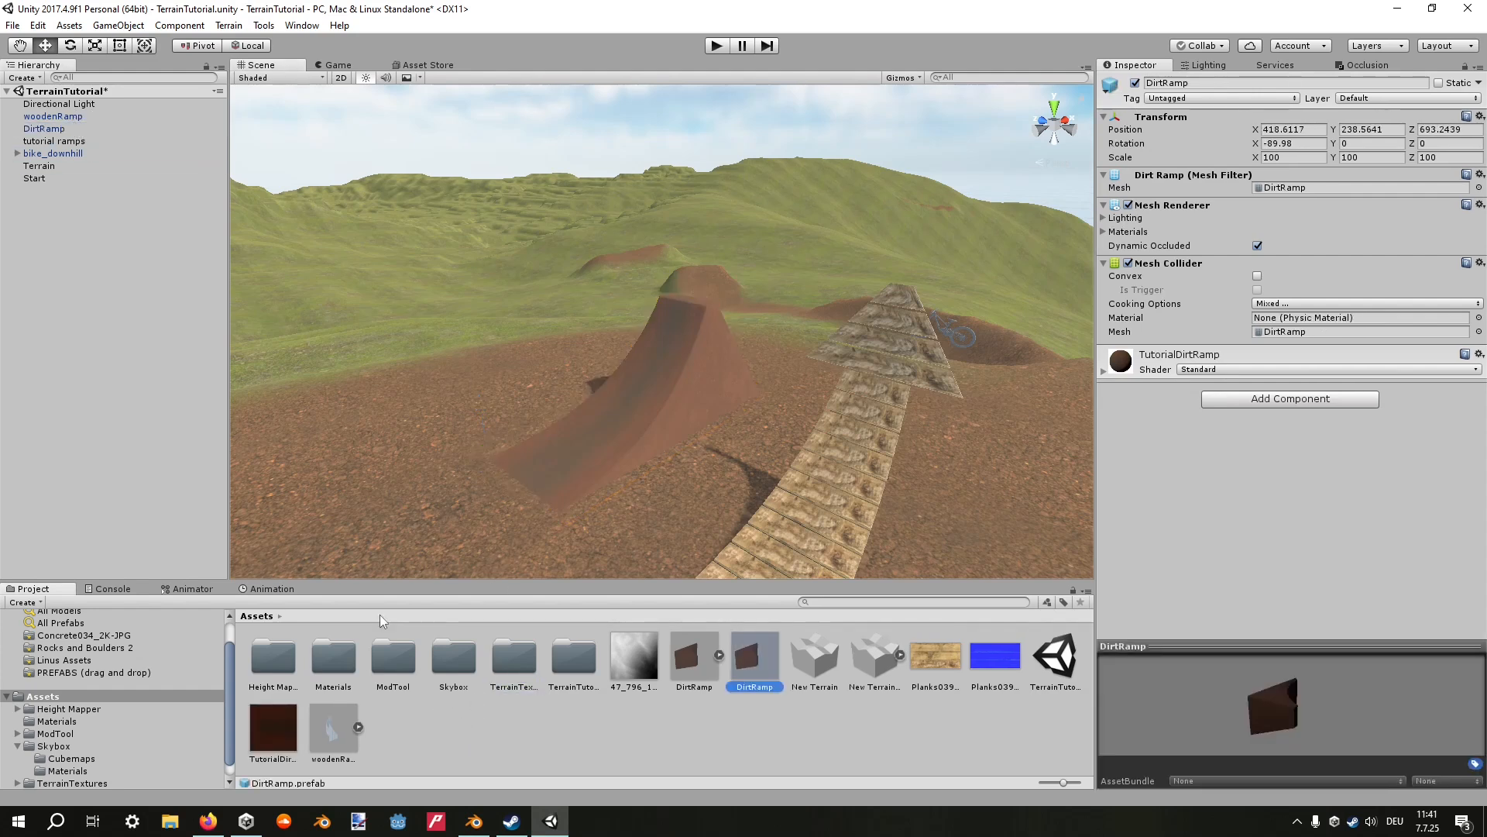
pyautogui.click(60, 131)
pyautogui.moveTo(36, 134); pyautogui.dragTo(426, 728)
pyautogui.moveTo(754, 658); pyautogui.dragTo(271, 449)
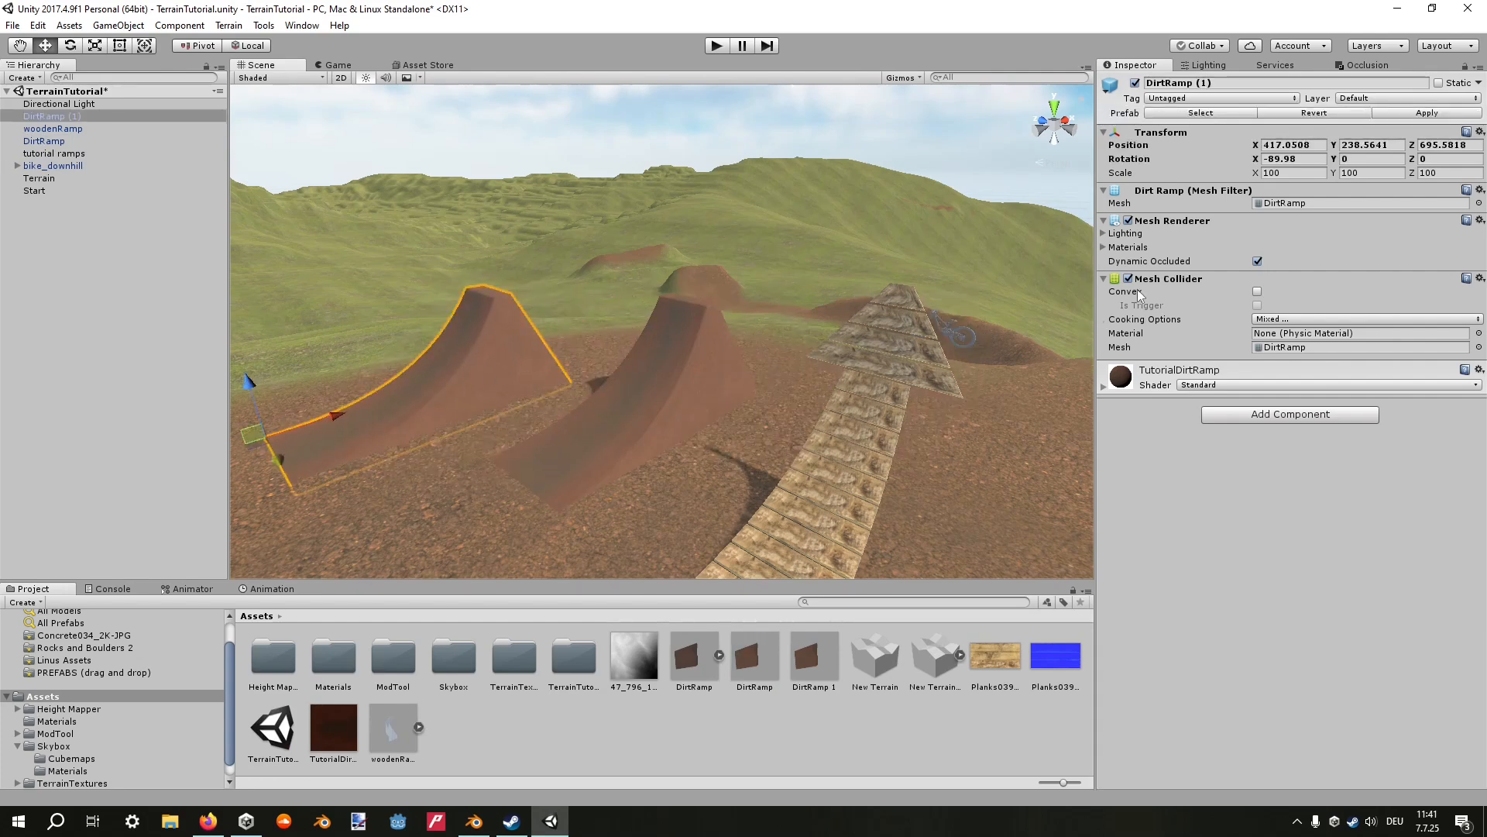
# Select the wooden ramp and examine it together with the dirt ramps from several sides.
pyautogui.moveTo(553, 351); pyautogui.dragTo(604, 333, button='middle')
pyautogui.moveTo(605, 333); pyautogui.dragTo(717, 367, button='right')
pyautogui.click(812, 256)
pyautogui.moveTo(812, 256); pyautogui.dragTo(500, 234, button='middle')
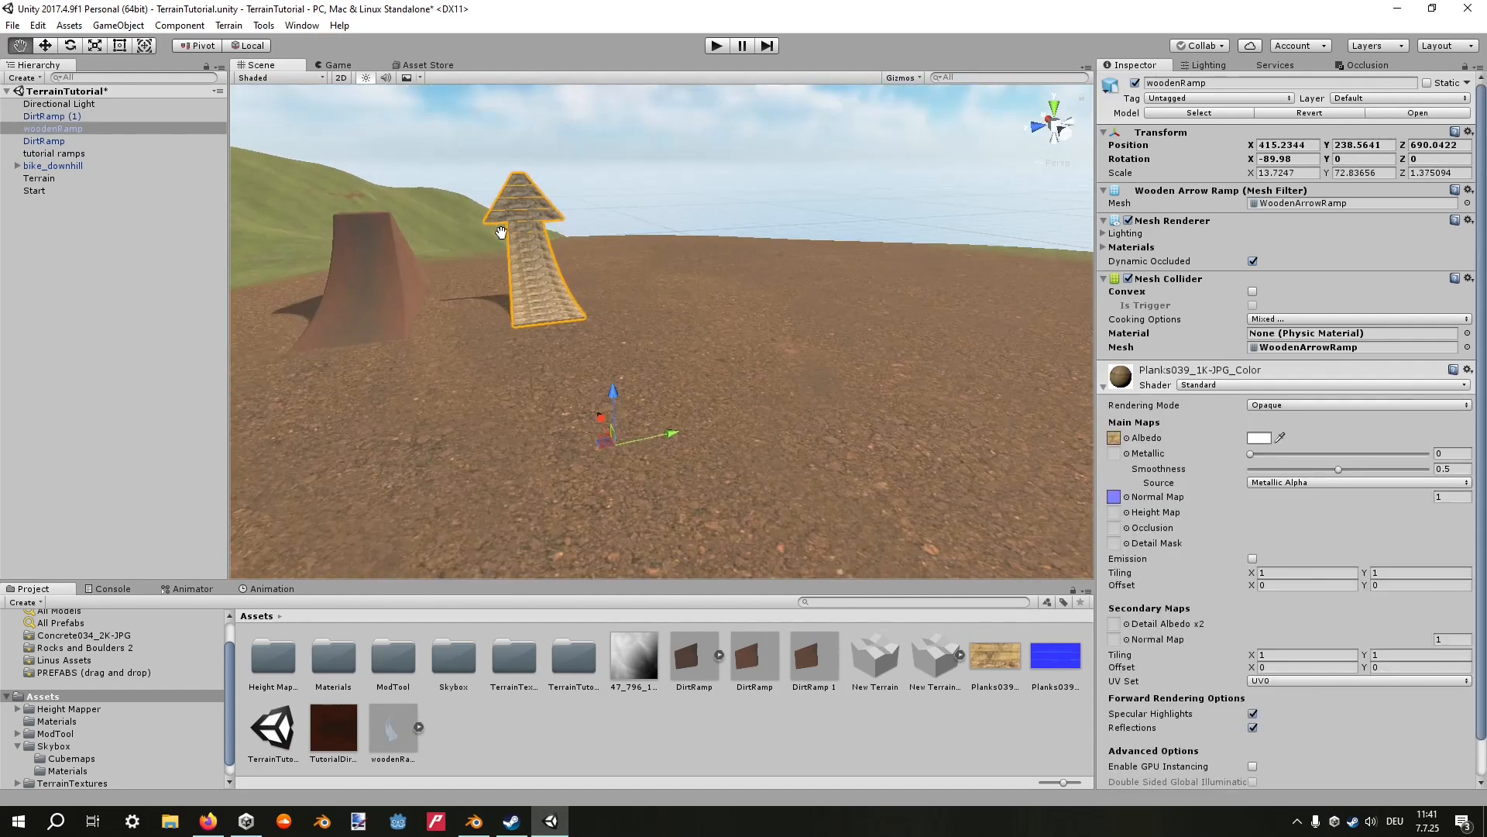
pyautogui.moveTo(937, 345); pyautogui.dragTo(687, 351, button='right')
pyautogui.moveTo(688, 350); pyautogui.dragTo(496, 354, button='middle')
pyautogui.moveTo(907, 360); pyautogui.dragTo(727, 365, button='right')
pyautogui.moveTo(727, 365); pyautogui.dragTo(665, 358, button='middle')
pyautogui.scroll(-3, 665, 358)
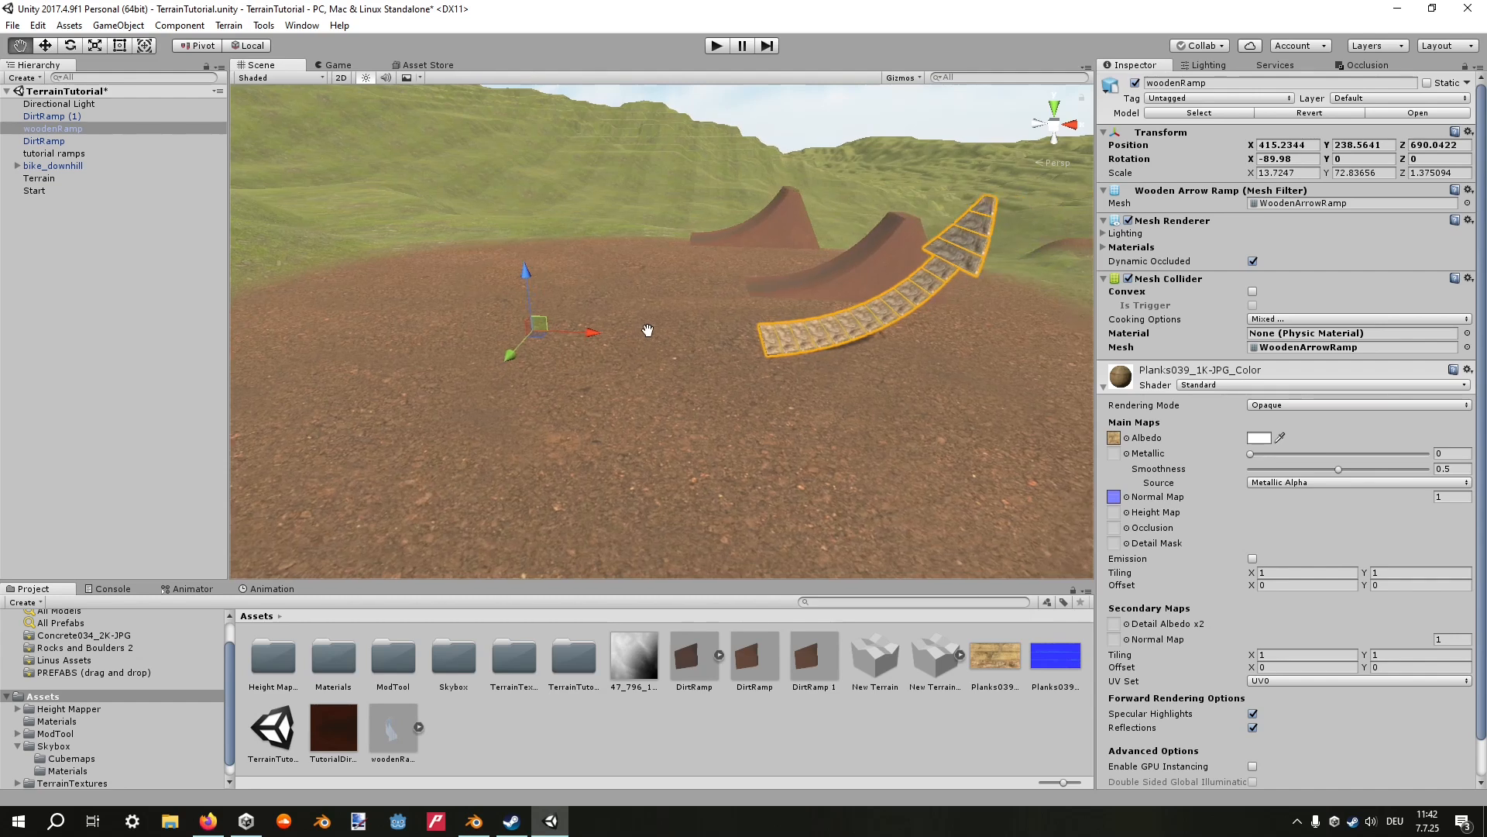
# Switch to Blender, select the wooden arrow ramp and examine where its origin lies relative to its mesh.
pyautogui.moveTo(647, 331); pyautogui.dragTo(542, 338, button='middle')
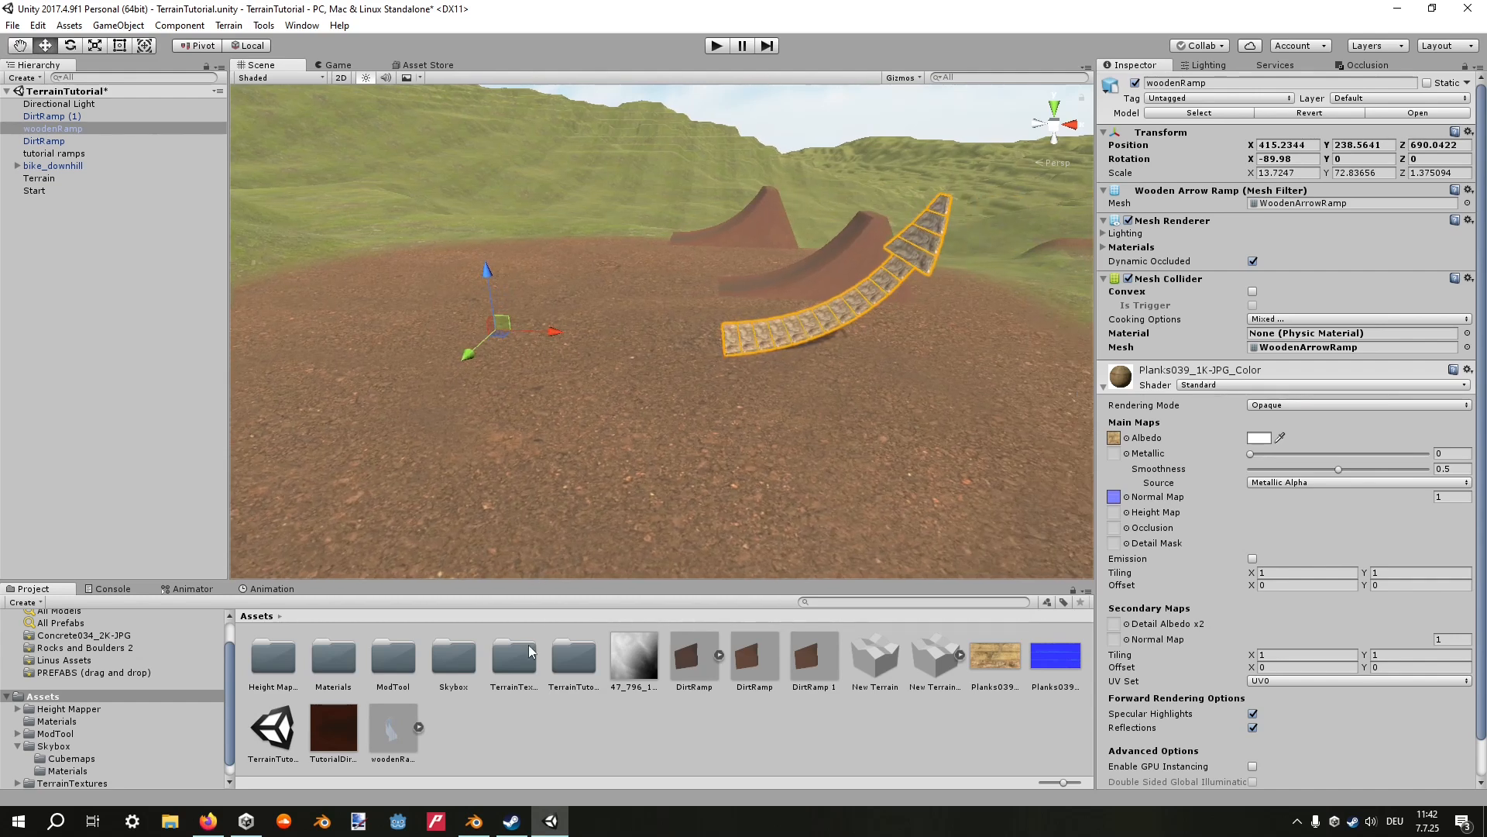
pyautogui.click(474, 821)
pyautogui.moveTo(550, 418); pyautogui.dragTo(824, 418, button='middle')
pyautogui.scroll(-7, 655, 431)
pyautogui.click(646, 356)
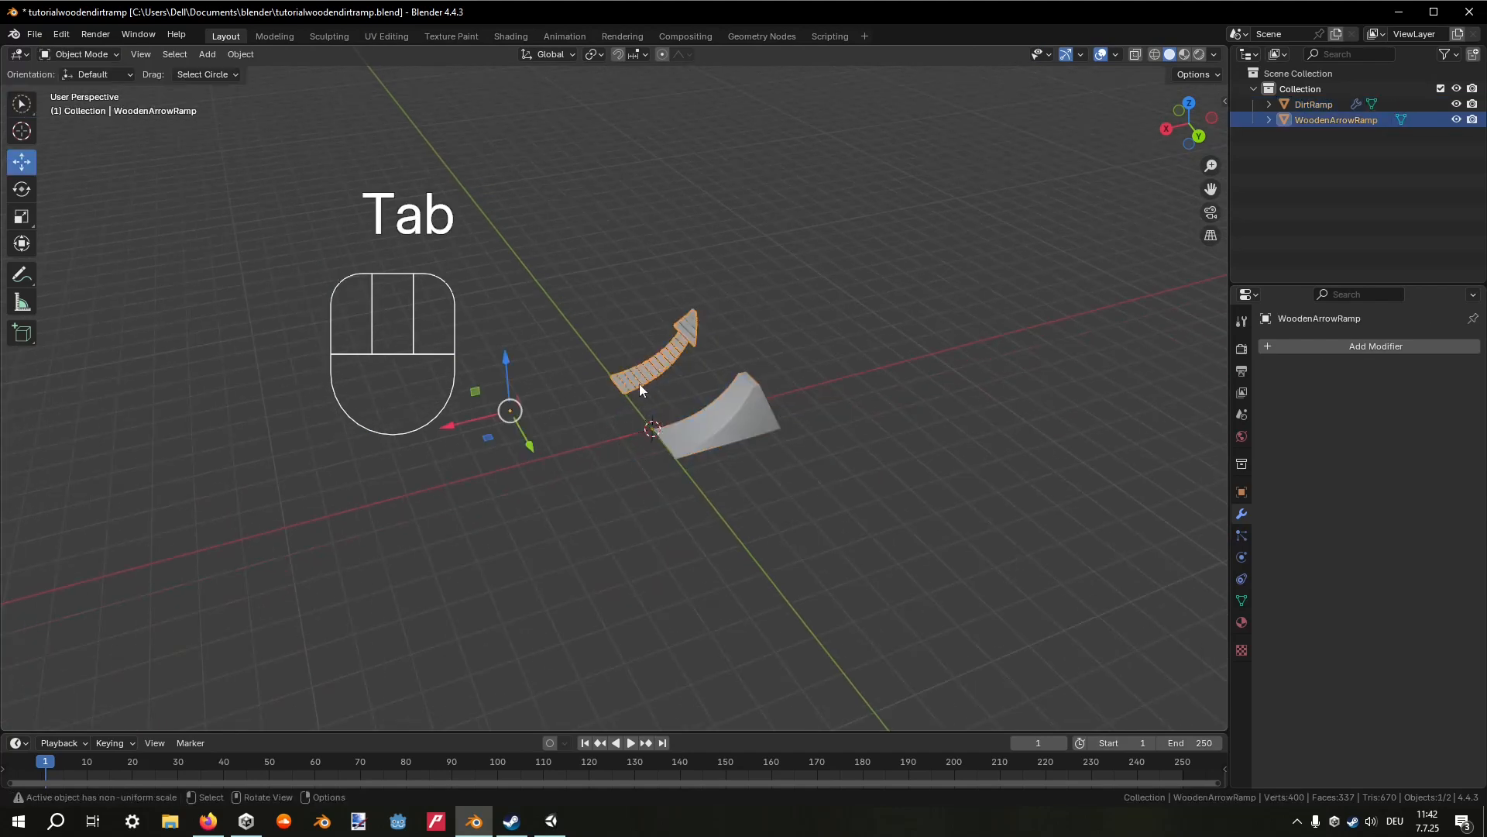
pyautogui.scroll(3, 616, 386)
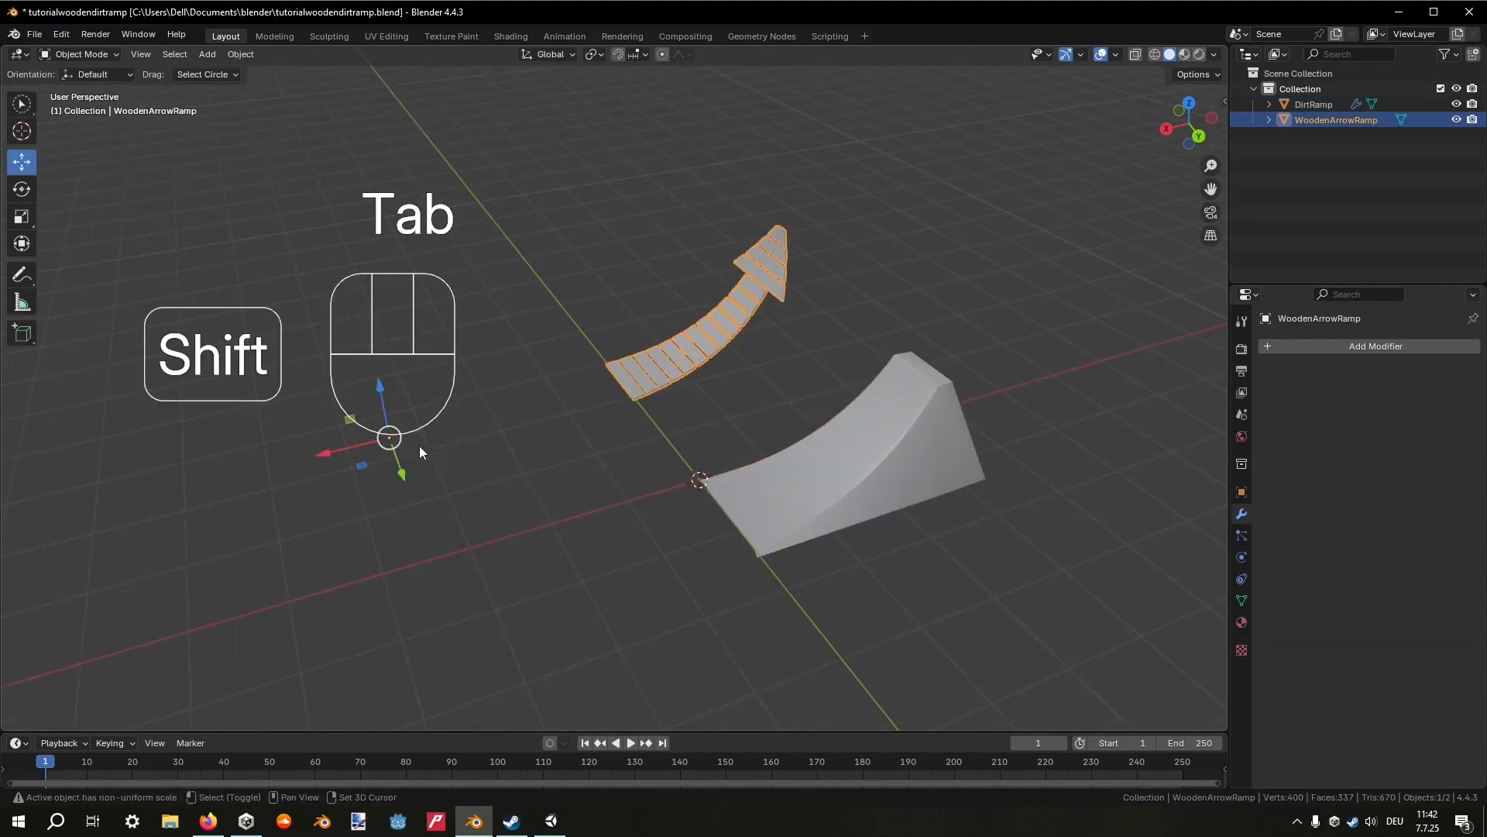
pyautogui.keyDown('shift'); pyautogui.moveTo(420, 444); pyautogui.dragTo(541, 438, button='middle'); pyautogui.keyUp('shift')
pyautogui.scroll(2, 496, 437)
pyautogui.scroll(1, 451, 443)
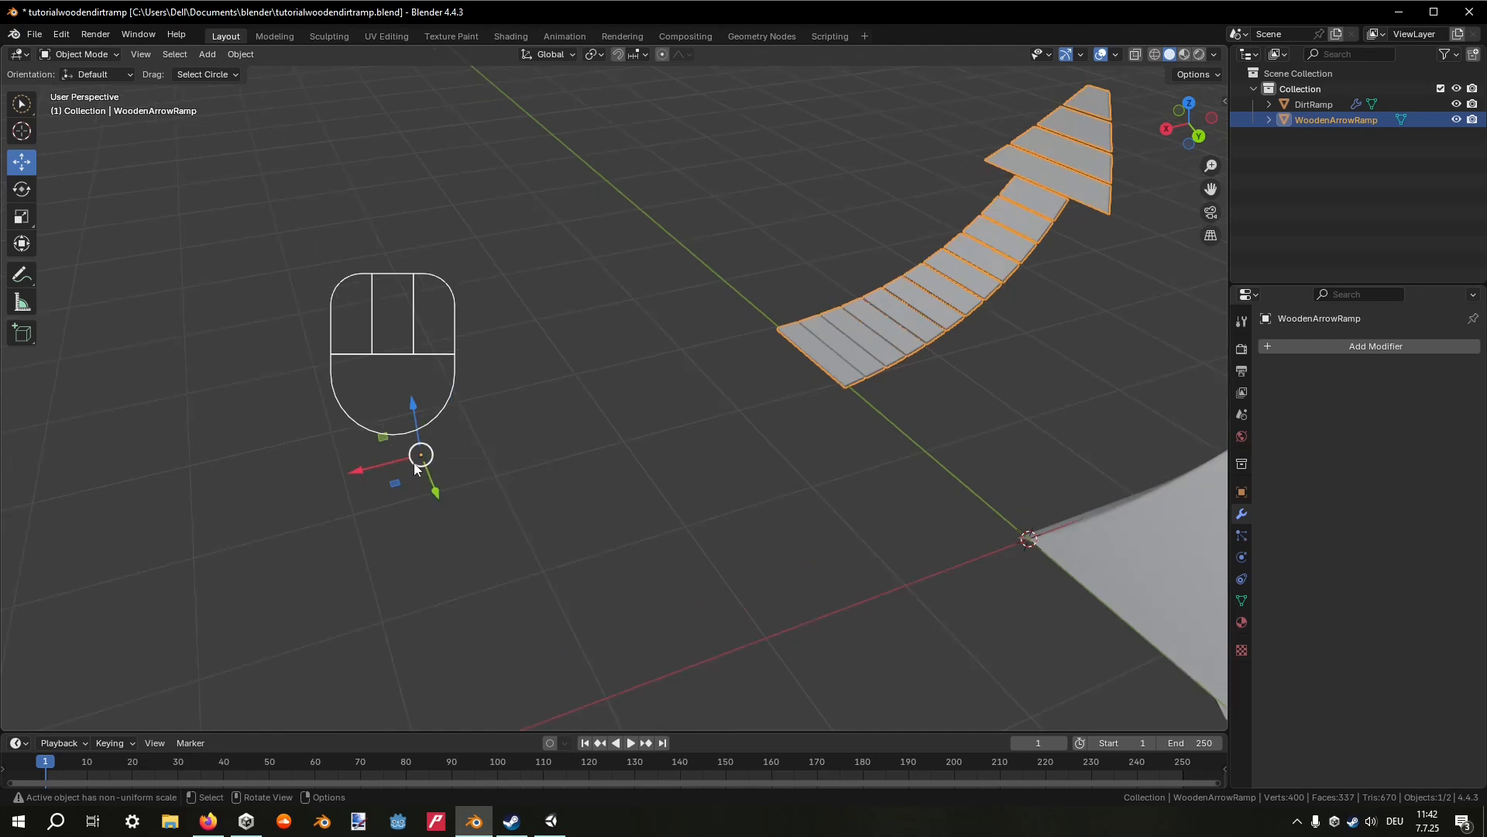
pyautogui.moveTo(844, 331); pyautogui.dragTo(783, 332, button='middle')
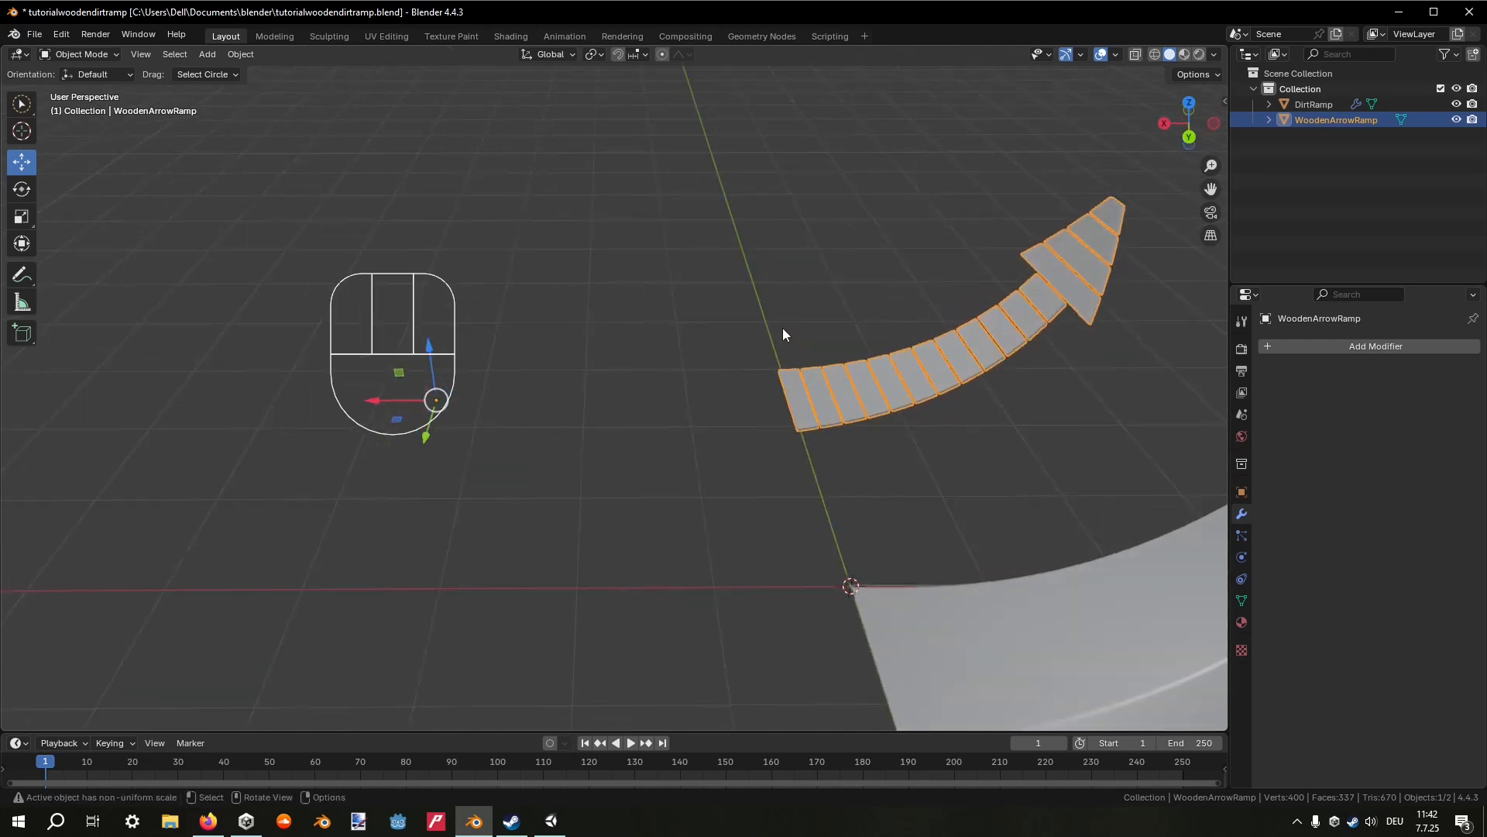
pyautogui.moveTo(973, 364); pyautogui.dragTo(714, 424, button='middle')
# Look up the Origin to Geometry option among the Set Origin choices for the wooden arrow ramp, and return to Unity.
pyautogui.moveTo(611, 402); pyautogui.dragTo(565, 179, button='right')
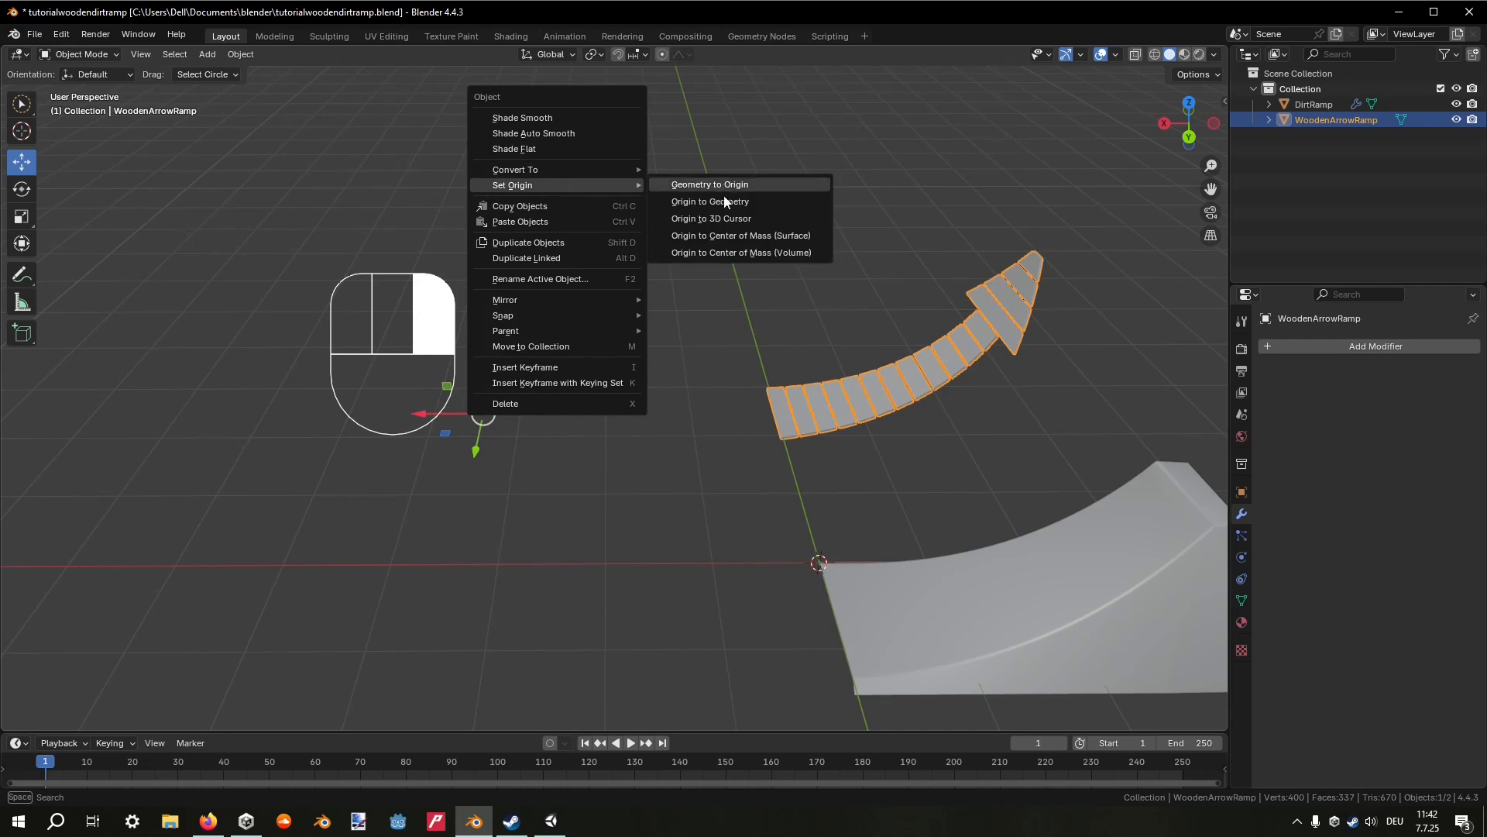
pyautogui.moveTo(722, 202); pyautogui.dragTo(722, 201, button='right')
pyautogui.keyDown('shift'); pyautogui.moveTo(873, 292); pyautogui.dragTo(657, 293, button='middle'); pyautogui.keyUp('shift')
pyautogui.scroll(-4, 657, 293)
pyautogui.click(549, 821)
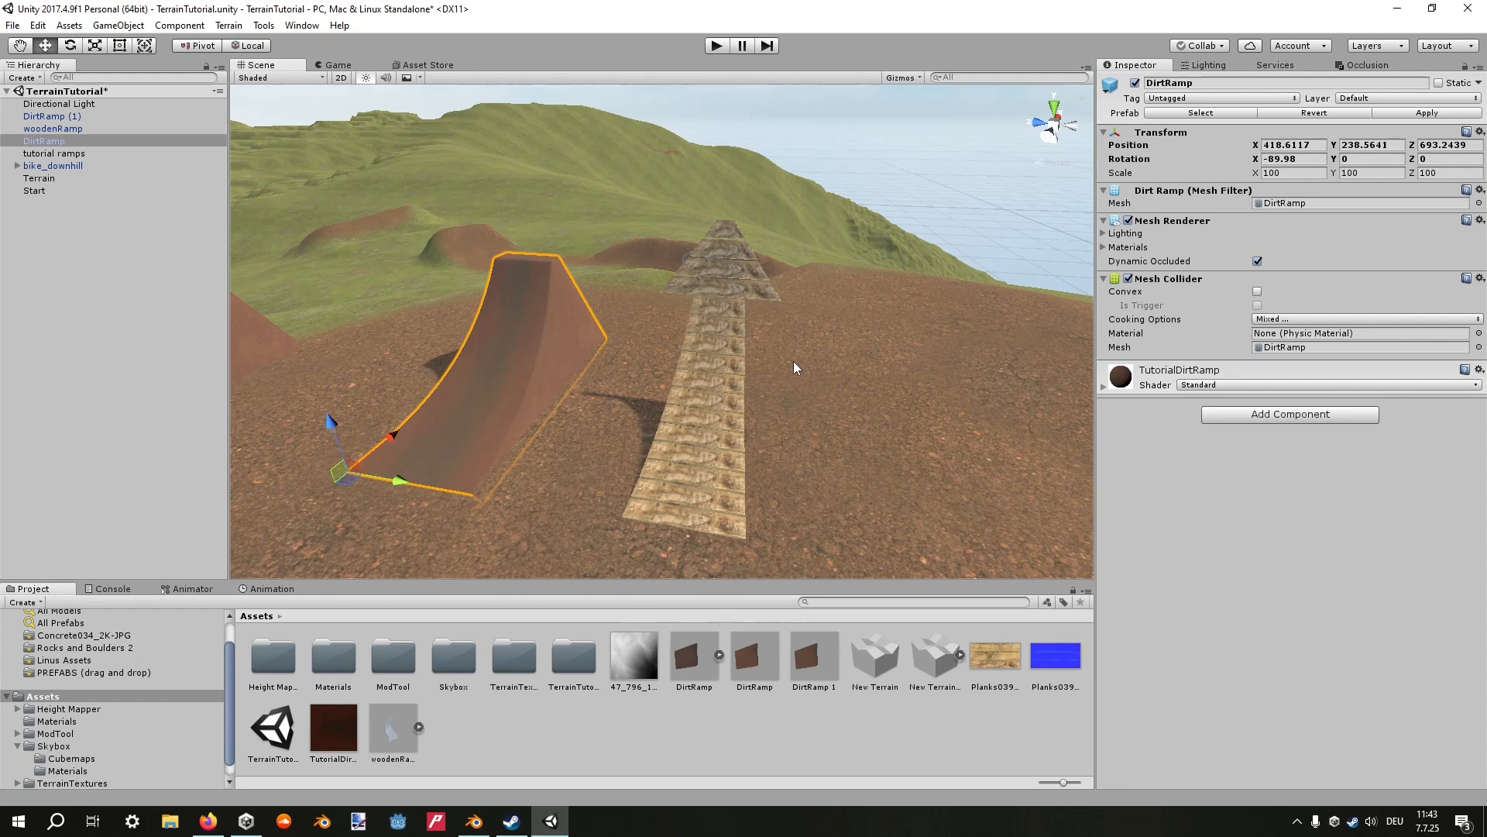